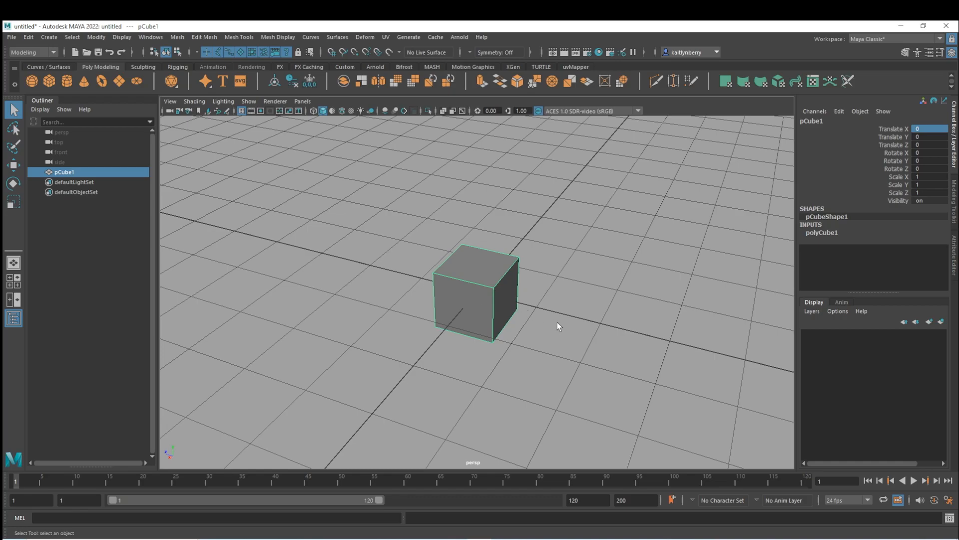
Delete the existing cube and create a new default polygon cube at the origin.
{"action": "left_click_drag", "start_coordinate": [560, 329], "coordinate": [536, 363], "text": "alt"}
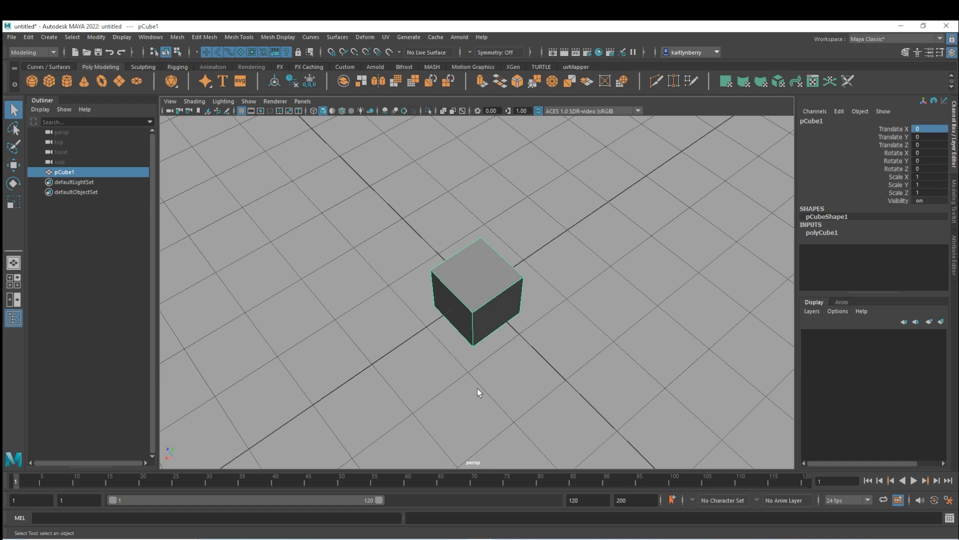
{"action": "left_click_drag", "start_coordinate": [496, 349], "coordinate": [514, 258], "text": "alt"}
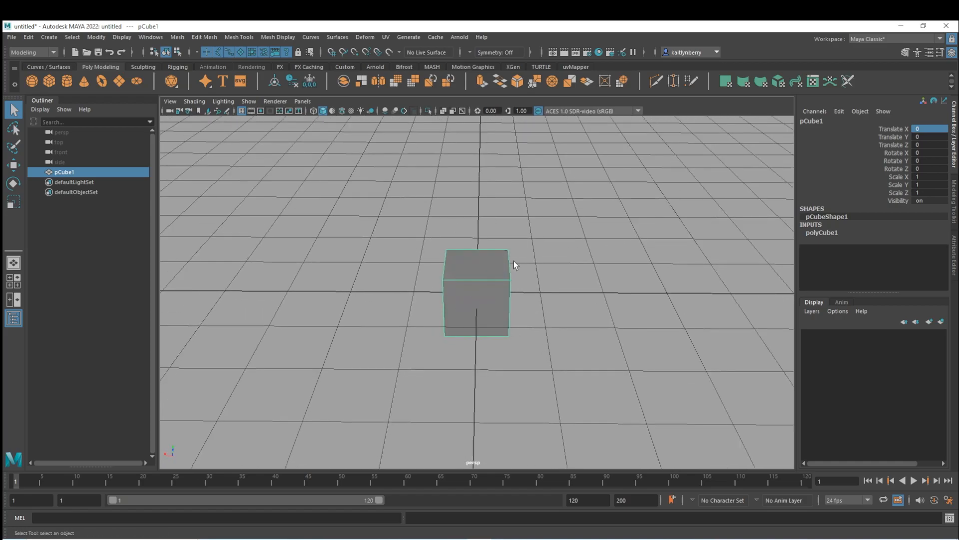
{"action": "key", "text": "Delete"}
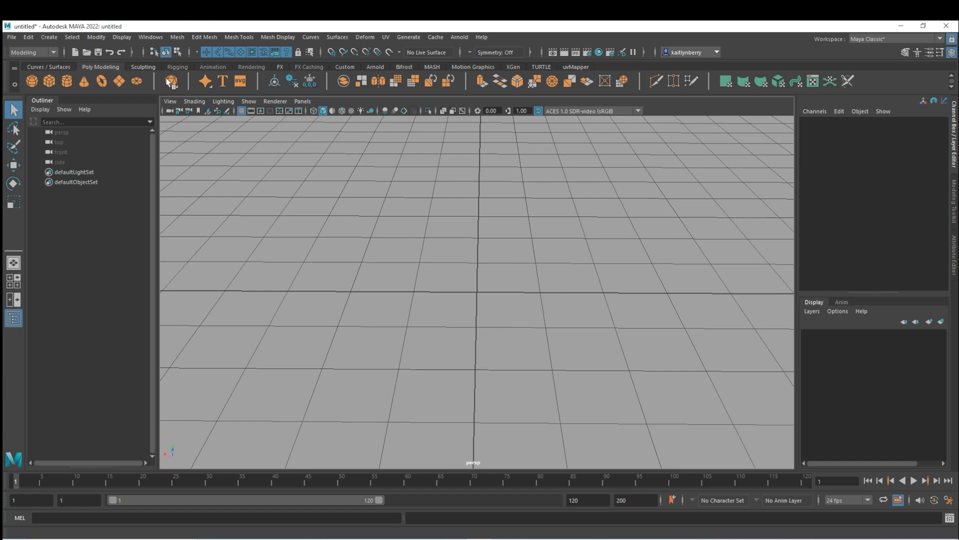
{"action": "left_click", "coordinate": [50, 80]}
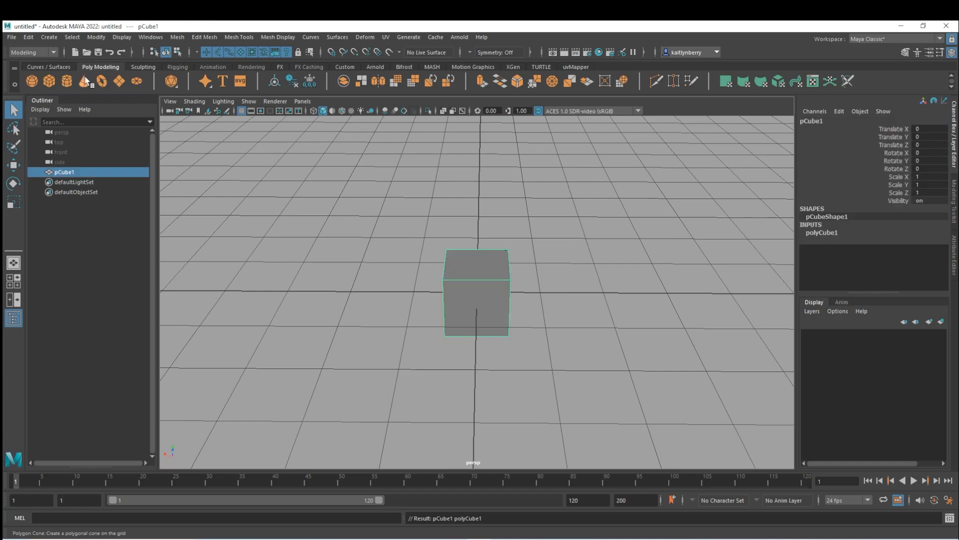
{"action": "left_click_drag", "start_coordinate": [525, 263], "coordinate": [550, 305], "text": "alt"}
{"action": "scroll", "coordinate": [523, 309], "scroll_direction": "up", "scroll_amount": 2}
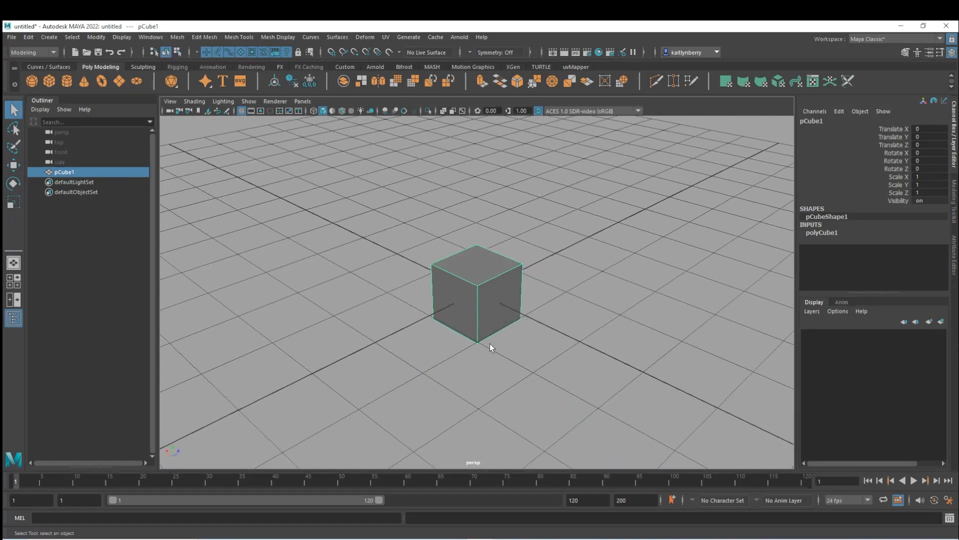
{"action": "left_click_drag", "start_coordinate": [473, 340], "coordinate": [520, 328], "text": "alt"}
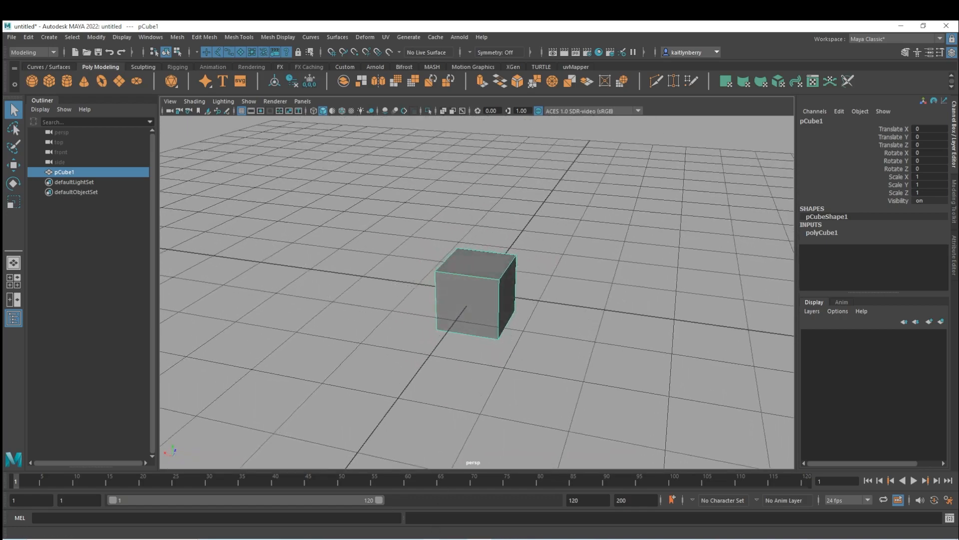
Switch to Chrome to examine the overall shape of the Minecraft bee reference, and return to Maya.
{"action": "key", "text": "alt+Tab"}
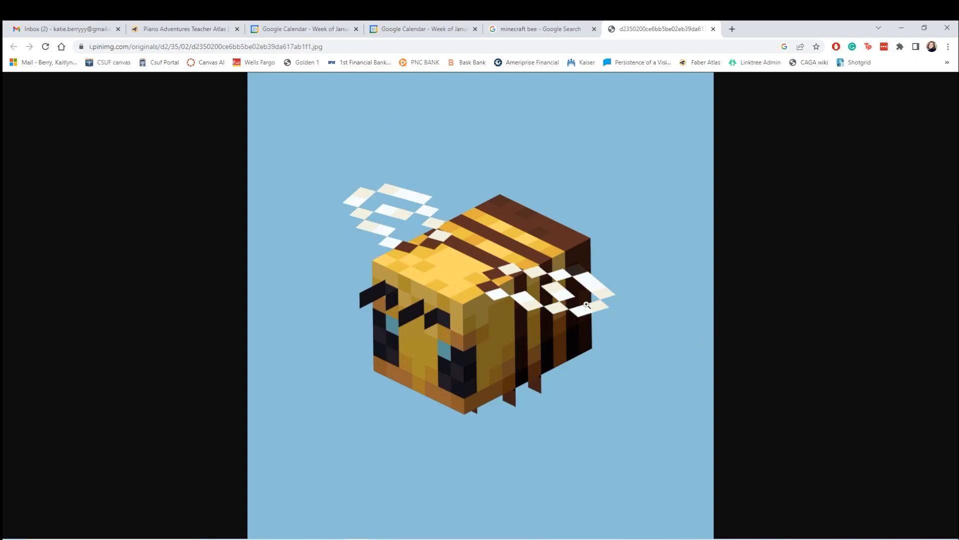
{"action": "left_click", "coordinate": [904, 28]}
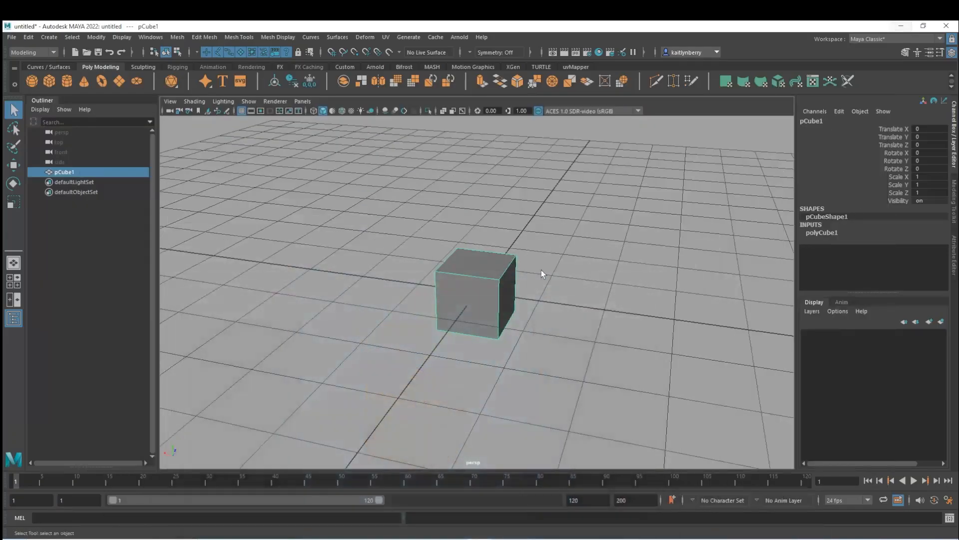
{"action": "key", "text": "w"}
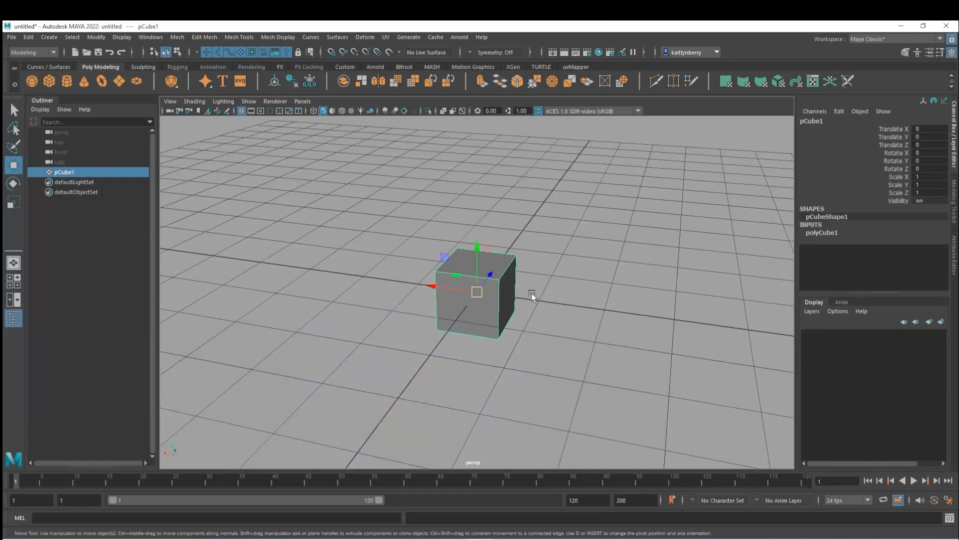
{"action": "left_click_drag", "start_coordinate": [444, 286], "coordinate": [504, 296], "text": "shift"}
{"action": "left_click", "coordinate": [554, 303]}
{"action": "key", "text": "Delete"}
{"action": "left_click", "coordinate": [458, 276]}
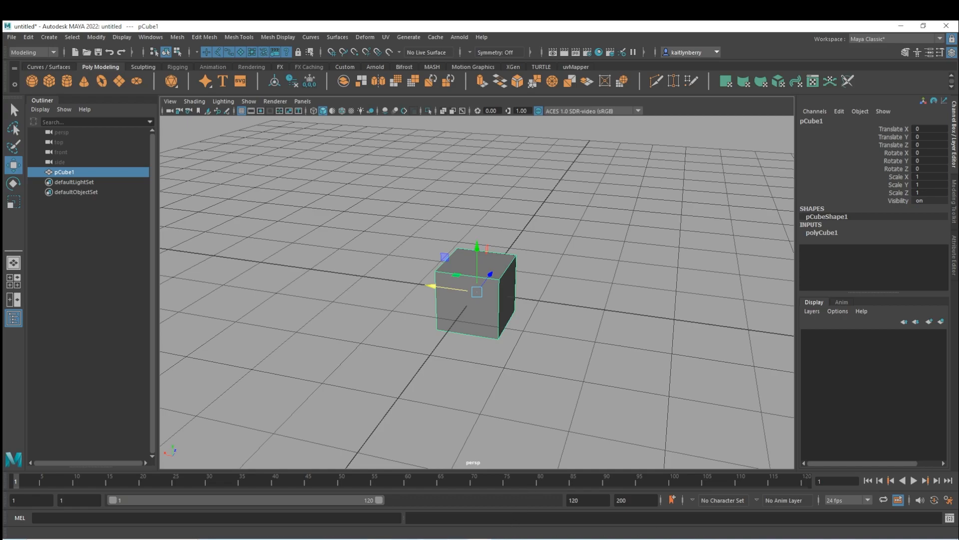
Check the bee reference's proportions in Chrome and, back in Maya, set the cube's width to 7, height to 7 and depth to 10.
{"action": "left_click", "coordinate": [368, 537]}
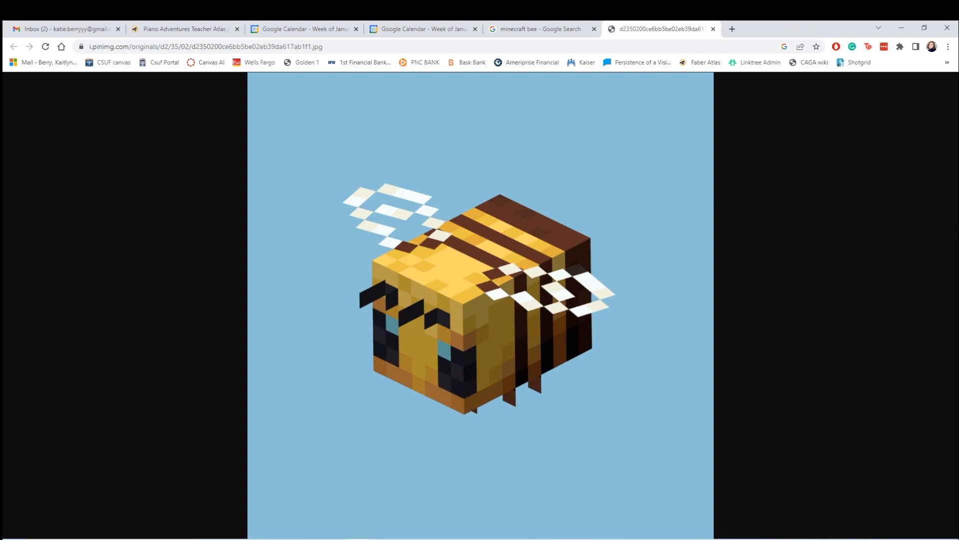
{"action": "left_click", "coordinate": [480, 538]}
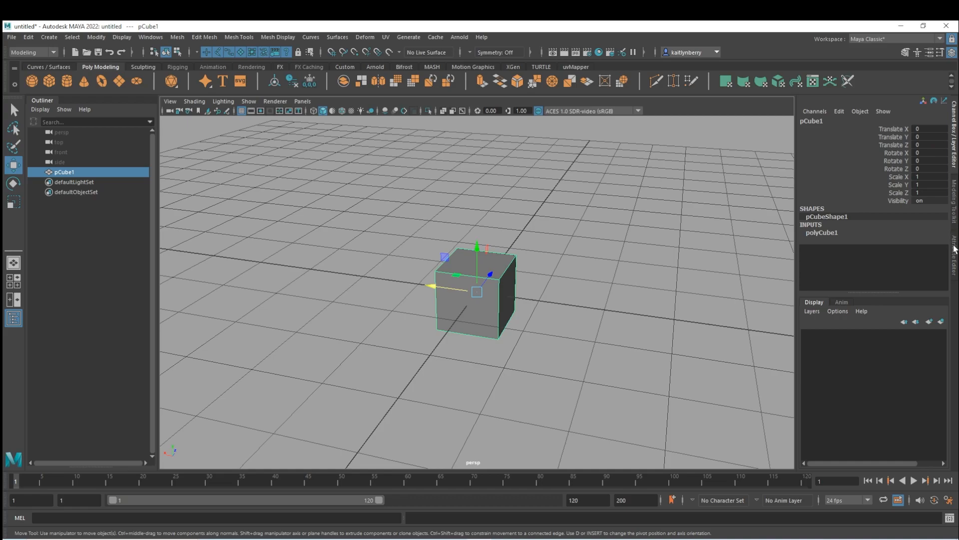
{"action": "left_click", "coordinate": [954, 253]}
{"action": "left_click", "coordinate": [823, 119]}
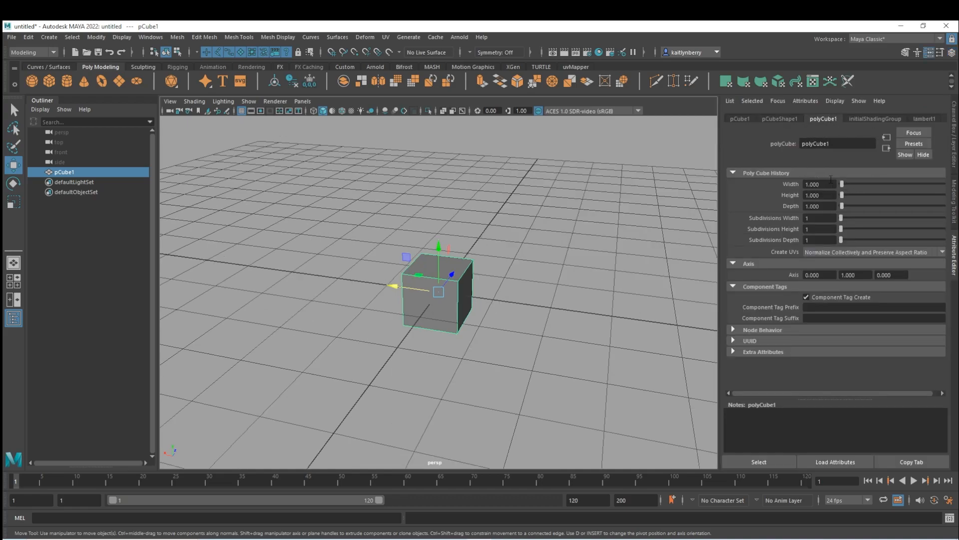
{"action": "left_click", "coordinate": [833, 184]}
{"action": "type", "text": "7"}
{"action": "key", "text": "Return"}
{"action": "left_click", "coordinate": [828, 195]}
{"action": "type", "text": "7"}
{"action": "key", "text": "Return"}
{"action": "left_click", "coordinate": [819, 206]}
{"action": "type", "text": "10"}
{"action": "key", "text": "Return"}
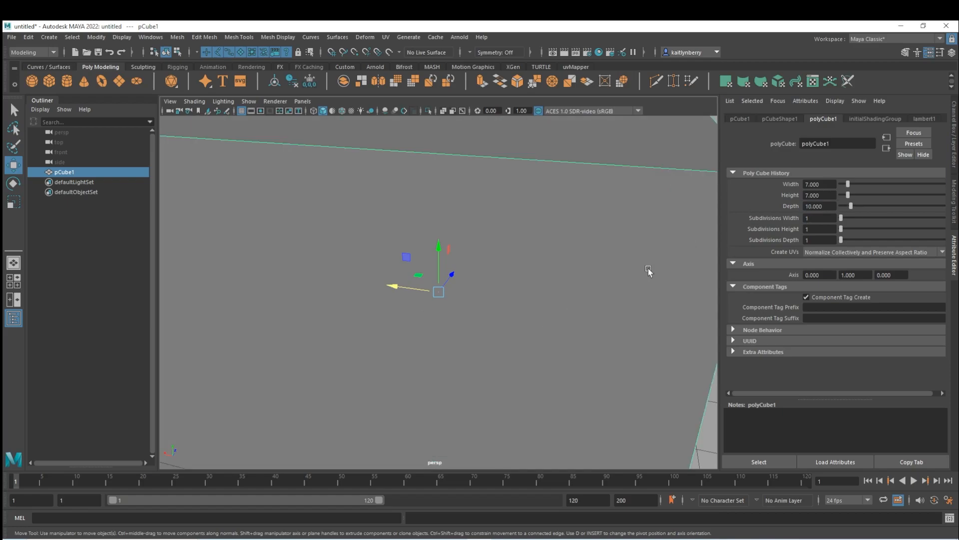
Set the cube's subdivisions to 7 in width, 7 in height and 10 in depth.
{"action": "key", "text": "f"}
{"action": "left_click_drag", "start_coordinate": [558, 344], "coordinate": [484, 340], "text": "alt"}
{"action": "left_click", "coordinate": [828, 217]}
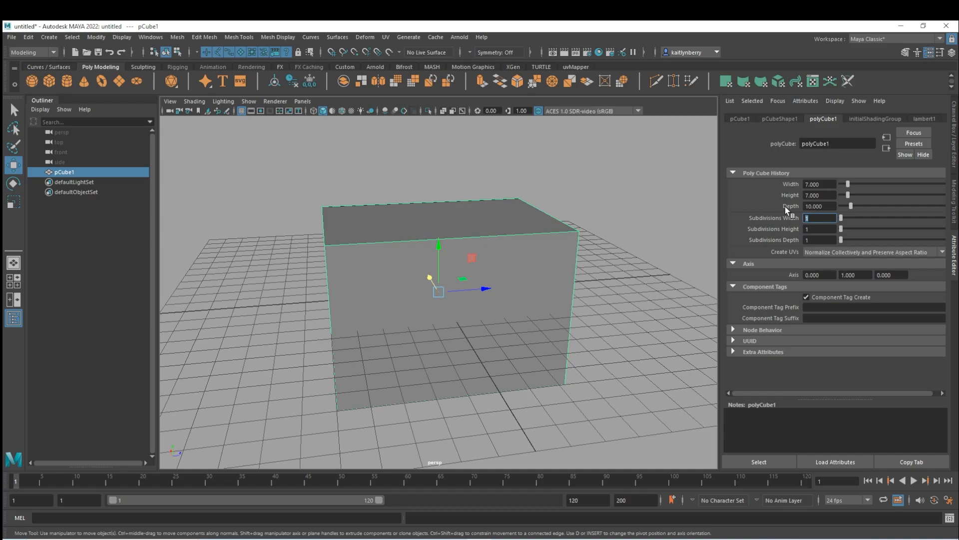
{"action": "type", "text": "7"}
{"action": "key", "text": "Return"}
{"action": "left_click", "coordinate": [829, 228]}
{"action": "type", "text": "7"}
{"action": "key", "text": "Return"}
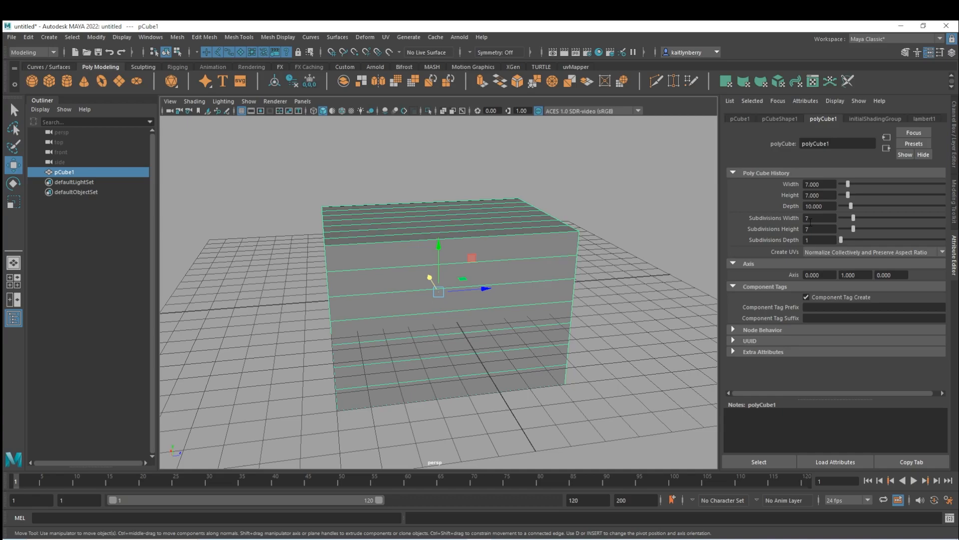
{"action": "left_click", "coordinate": [825, 239]}
{"action": "type", "text": "10"}
{"action": "key", "text": "Return"}
{"action": "left_click_drag", "start_coordinate": [528, 226], "coordinate": [563, 223], "text": "alt"}
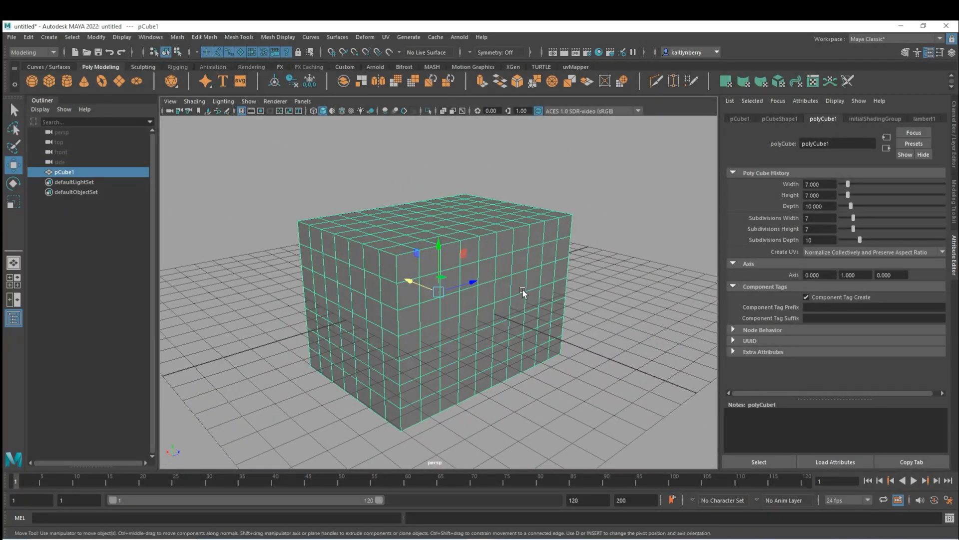
Check the bee reference in Chrome and, back in Maya, switch the cube to edge selection with an edge on its underside selected.
{"action": "left_click", "coordinate": [562, 179]}
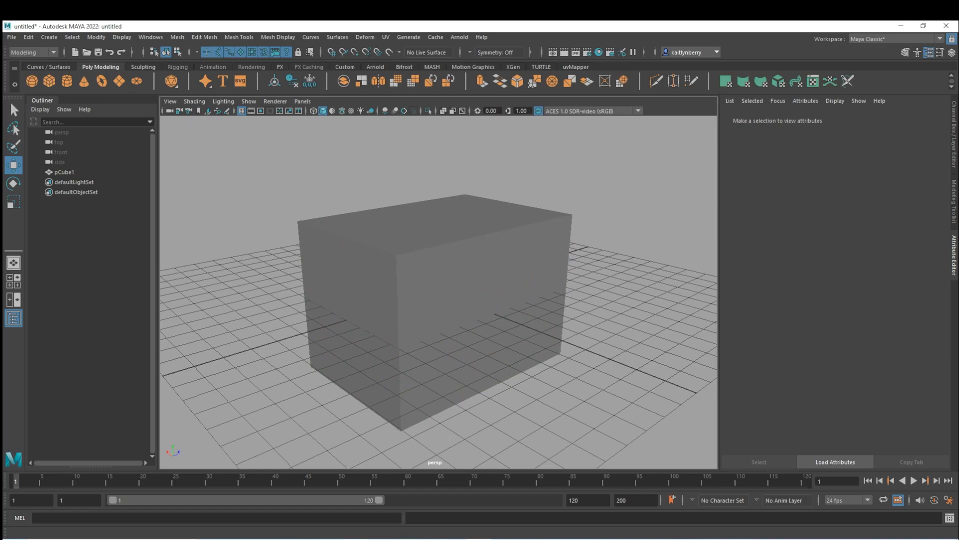
{"action": "left_click", "coordinate": [357, 539]}
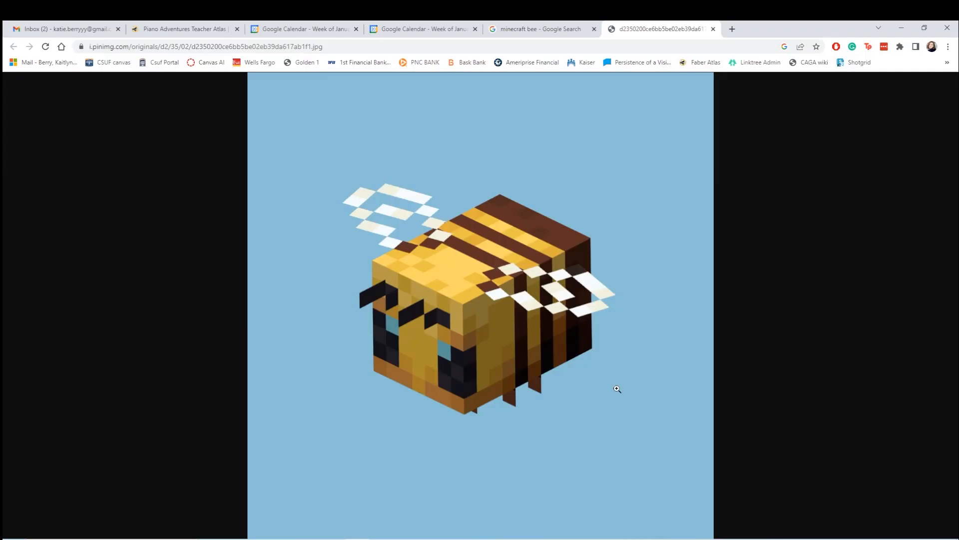
{"action": "mouse_move", "coordinate": [479, 539]}
{"action": "left_click", "coordinate": [480, 507]}
{"action": "left_click_drag", "start_coordinate": [495, 333], "coordinate": [430, 296], "text": "alt"}
{"action": "right_click", "coordinate": [427, 282]}
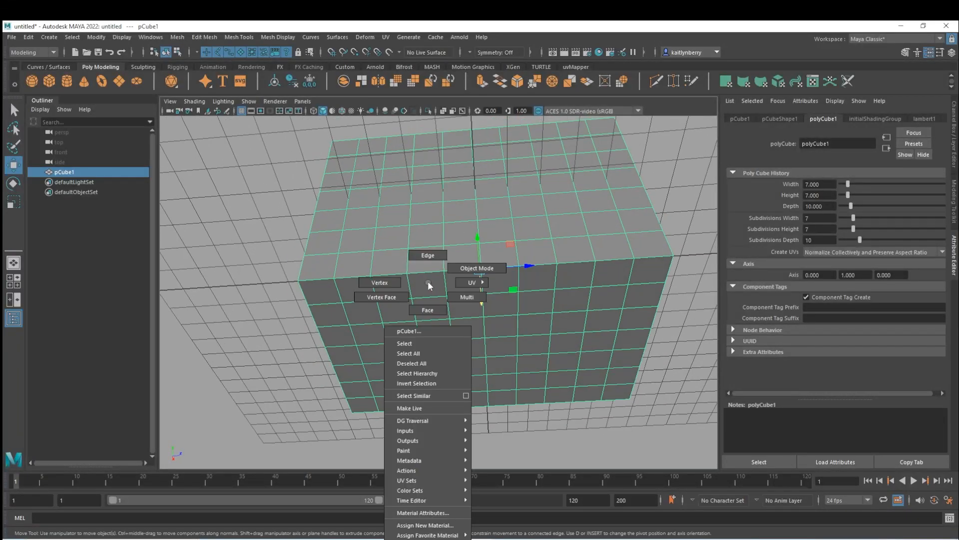
{"action": "left_click", "coordinate": [430, 246]}
{"action": "left_click", "coordinate": [418, 313]}
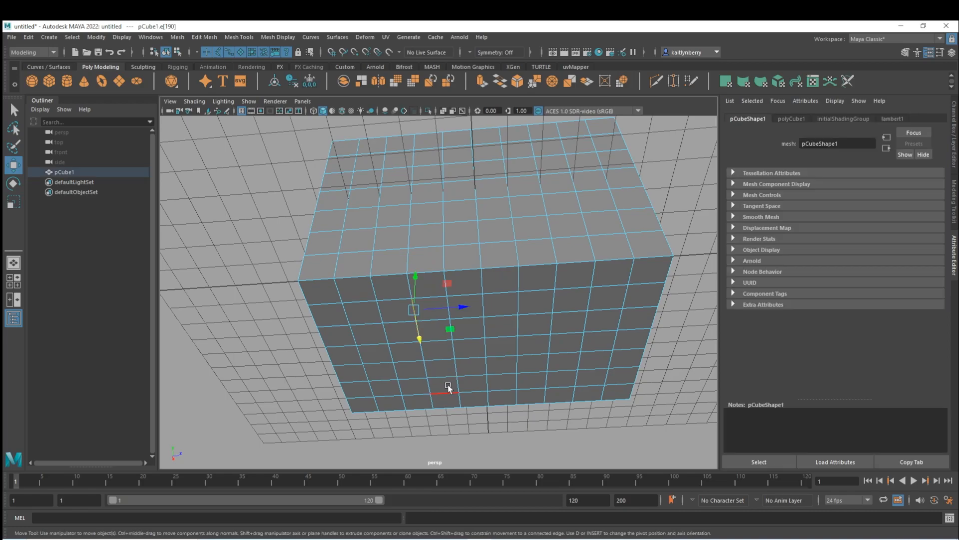
{"action": "left_click_drag", "start_coordinate": [449, 409], "coordinate": [447, 391], "text": "alt"}
{"action": "left_click", "coordinate": [428, 306]}
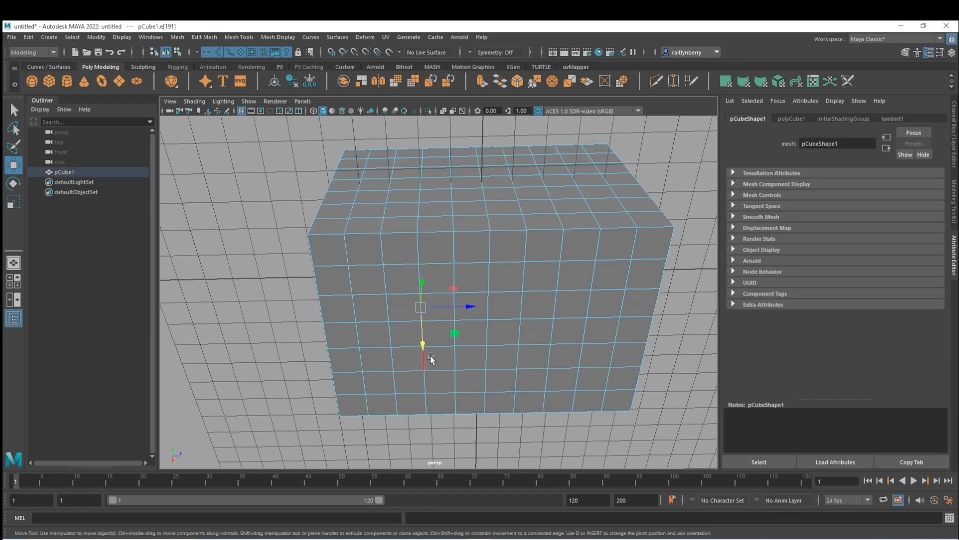
Check the leg placement in Chrome's bee reference and, in Maya, select matching two-edge segments on both sides of the cube's underside.
{"action": "key", "text": "alt+Tab"}
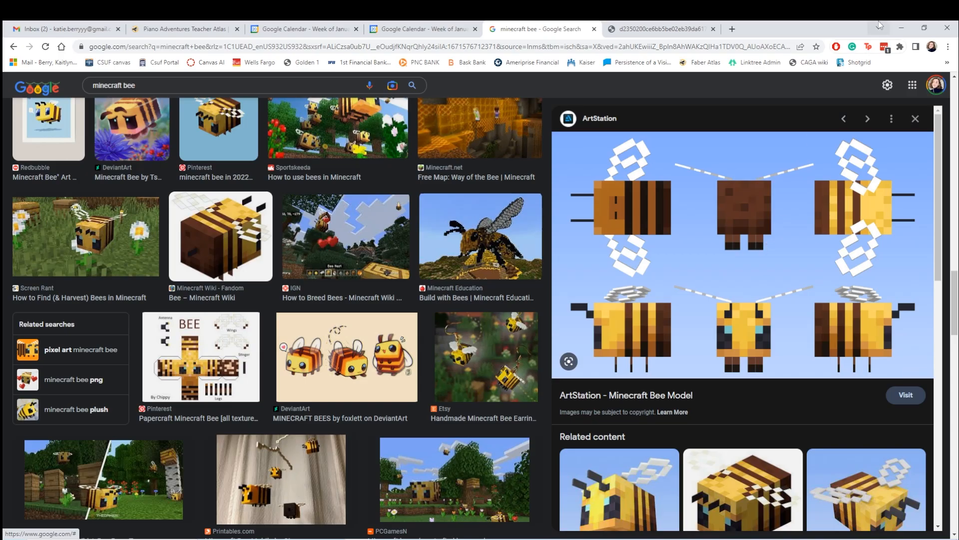
{"action": "left_click", "coordinate": [903, 26]}
{"action": "left_click", "coordinate": [423, 282]}
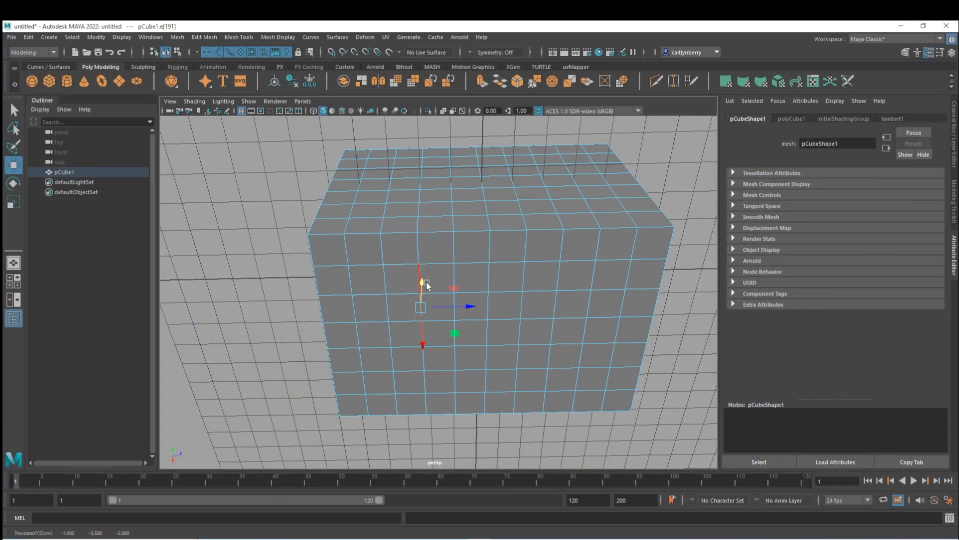
{"action": "left_click_drag", "start_coordinate": [430, 277], "coordinate": [486, 266], "text": "alt"}
{"action": "left_click", "coordinate": [453, 278]}
{"action": "left_click", "coordinate": [441, 296], "text": "shift"}
{"action": "left_click_drag", "start_coordinate": [441, 300], "coordinate": [440, 340], "text": "alt"}
{"action": "left_click_drag", "start_coordinate": [442, 282], "coordinate": [429, 347], "text": "alt"}
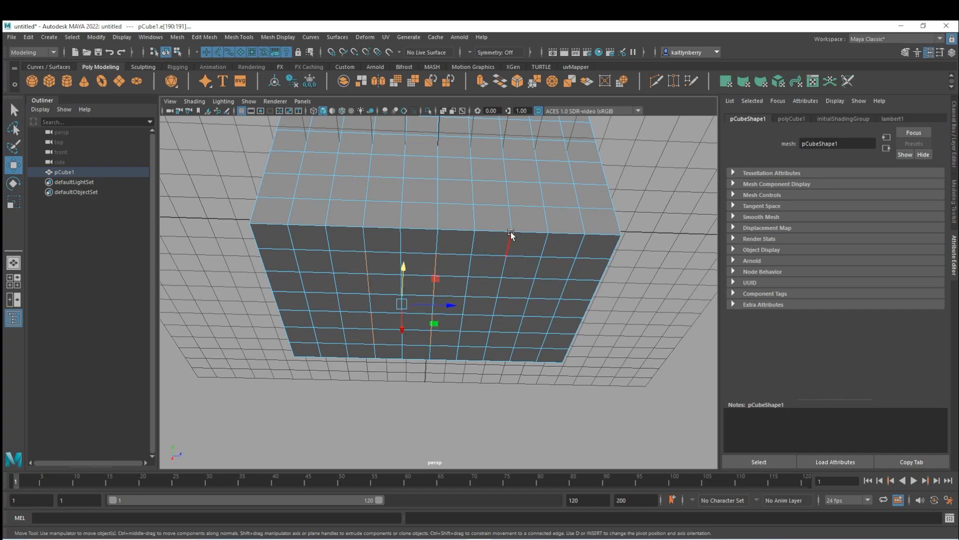
{"action": "left_click_drag", "start_coordinate": [506, 256], "coordinate": [493, 350], "text": "shift"}
{"action": "mouse_move", "coordinate": [422, 379]}
{"action": "left_mouse_down", "text": "alt"}
{"action": "mouse_move", "coordinate": [475, 353]}
{"action": "mouse_move", "coordinate": [483, 387]}
{"action": "mouse_move", "coordinate": [439, 386]}
{"action": "left_mouse_up", "text": "alt"}
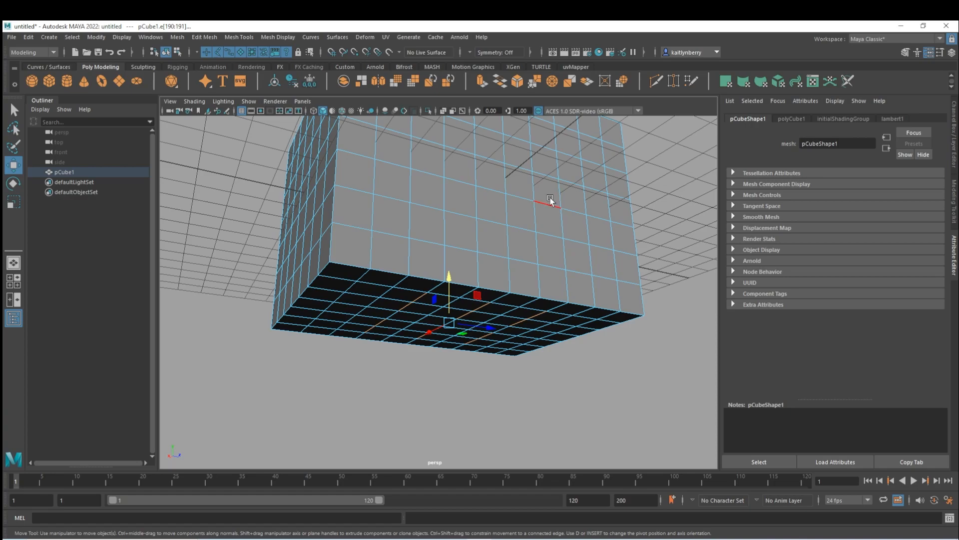
Extrude the selected underside edges downward with a Translate Y of -1 to start the bee's legs.
{"action": "key", "text": "ctrl+e"}
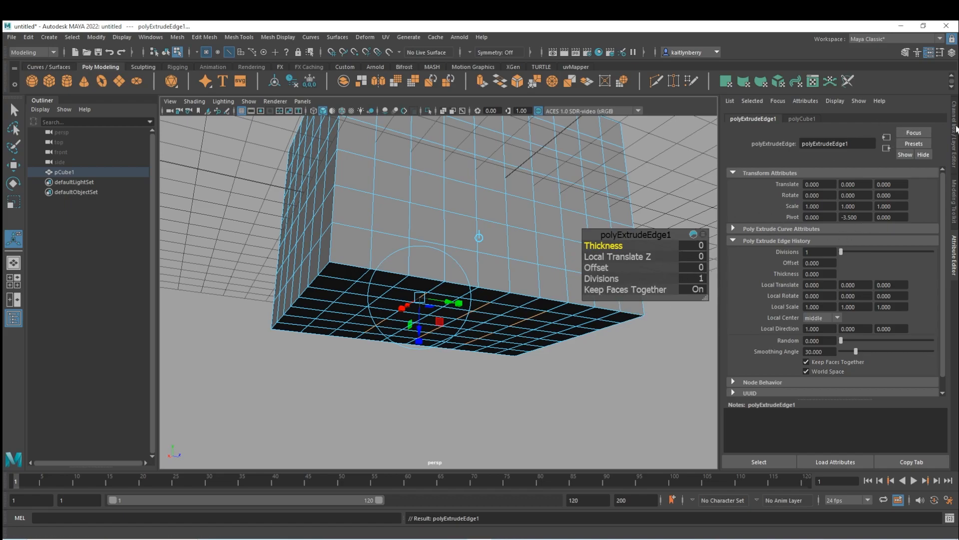
{"action": "left_click", "coordinate": [955, 129]}
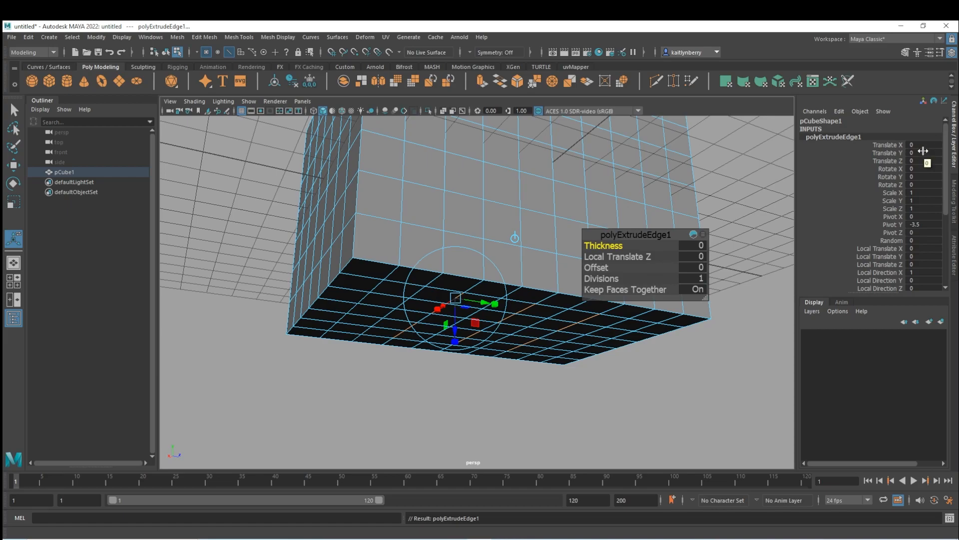
{"action": "left_click", "coordinate": [921, 152]}
{"action": "type", "text": "-1"}
{"action": "key", "text": "Return"}
{"action": "left_click_drag", "start_coordinate": [665, 195], "coordinate": [530, 225], "text": "alt"}
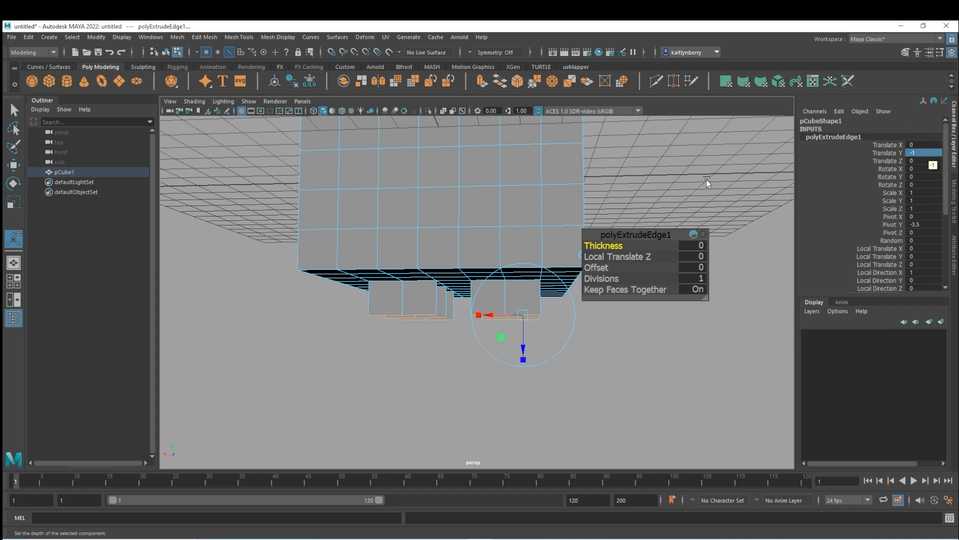
Extrude the lower leg edges a second time with a Translate Y of -1.
{"action": "key", "text": "ctrl+e"}
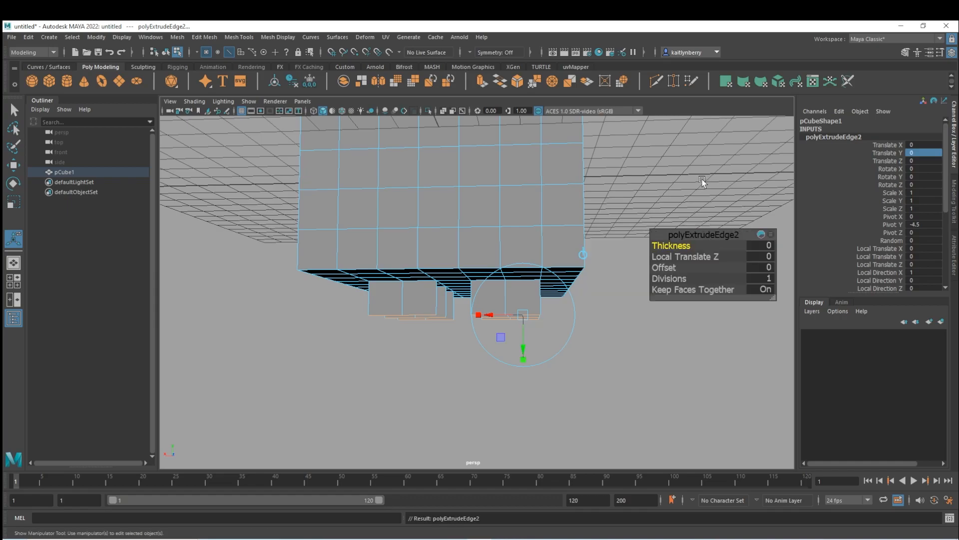
{"action": "left_click", "coordinate": [920, 152]}
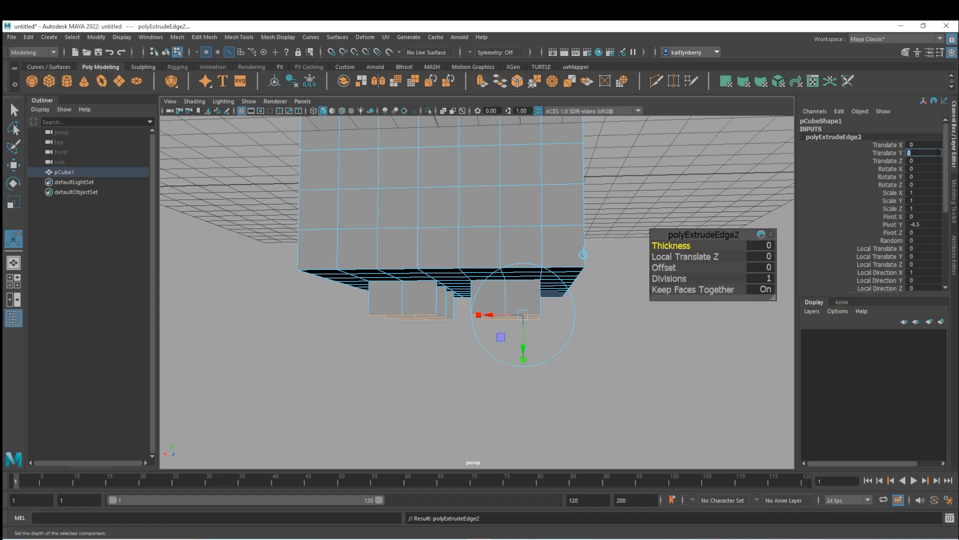
{"action": "type", "text": "-1"}
{"action": "key", "text": "Return"}
{"action": "left_click_drag", "start_coordinate": [473, 191], "coordinate": [492, 298], "text": "alt"}
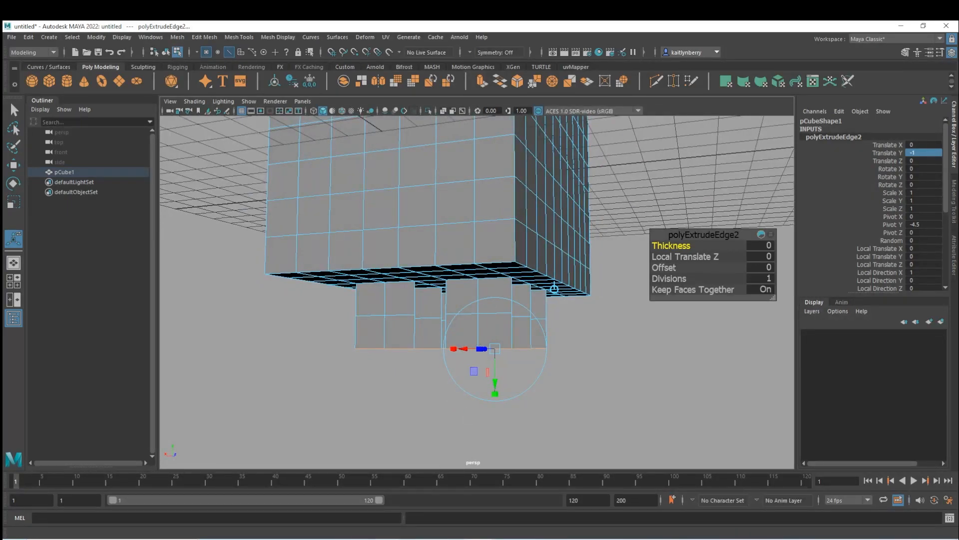
Switch to Chrome and look for a Minecraft bee template in the image results.
{"action": "key", "text": "alt+Tab"}
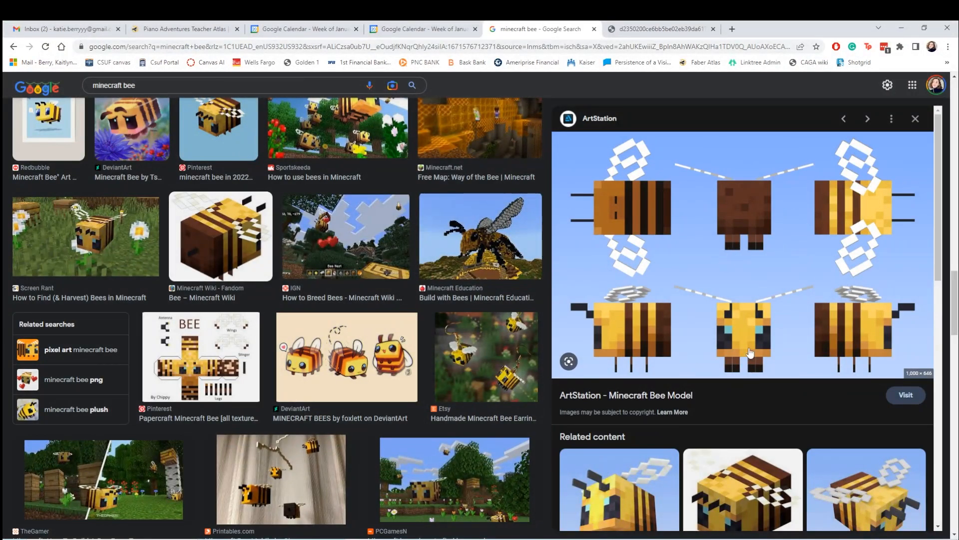
{"action": "scroll", "coordinate": [420, 281], "scroll_direction": "down", "scroll_amount": 5}
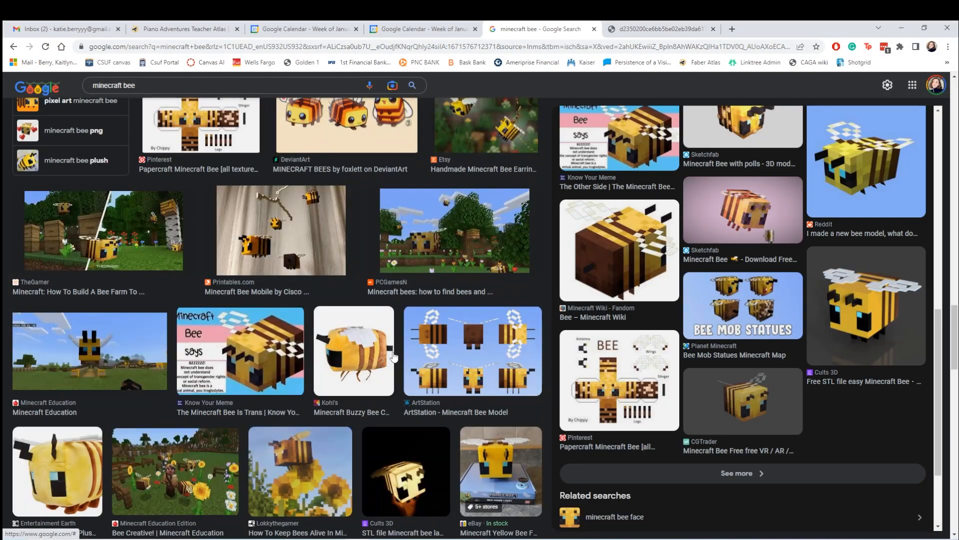
{"action": "scroll", "coordinate": [719, 364], "scroll_direction": "up", "scroll_amount": 10}
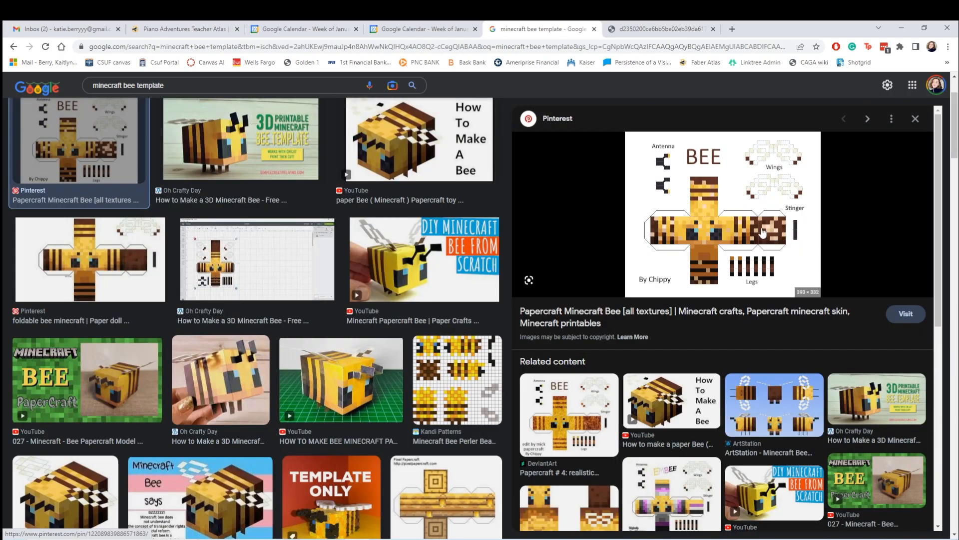
Look through the bee template results and save the Pinterest papercraft bee template as a PNG in Downloads.
{"action": "scroll", "coordinate": [775, 202], "scroll_direction": "down", "scroll_amount": 3}
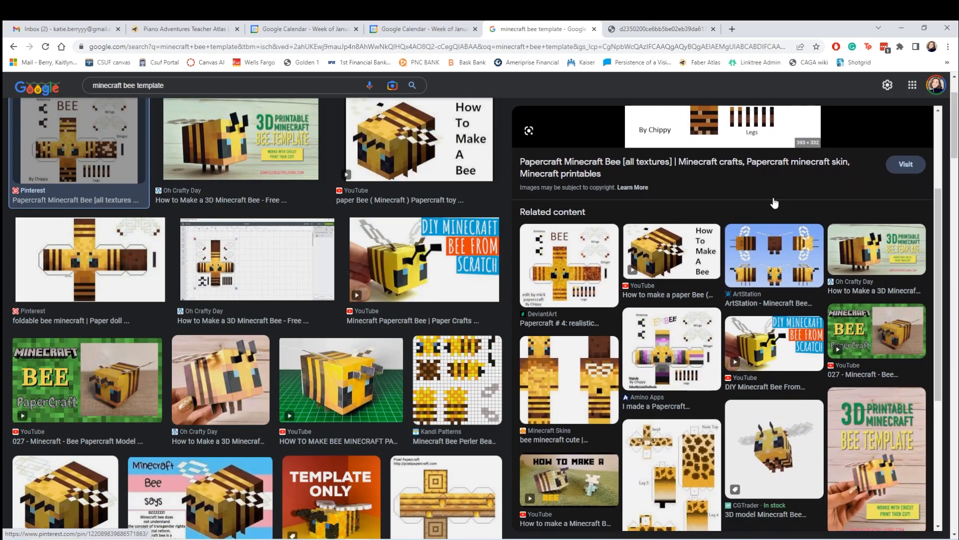
{"action": "scroll", "coordinate": [760, 353], "scroll_direction": "up", "scroll_amount": 3}
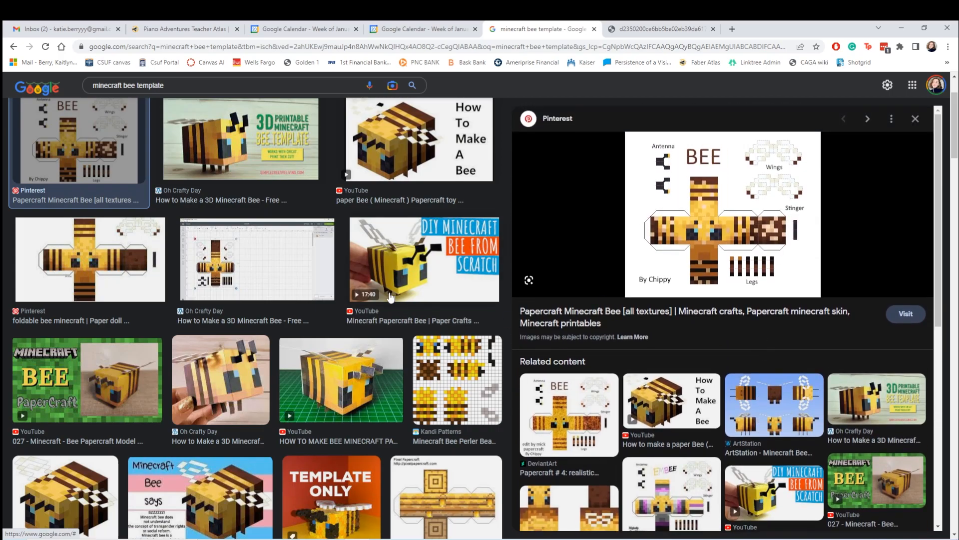
{"action": "scroll", "coordinate": [389, 295], "scroll_direction": "down", "scroll_amount": 12}
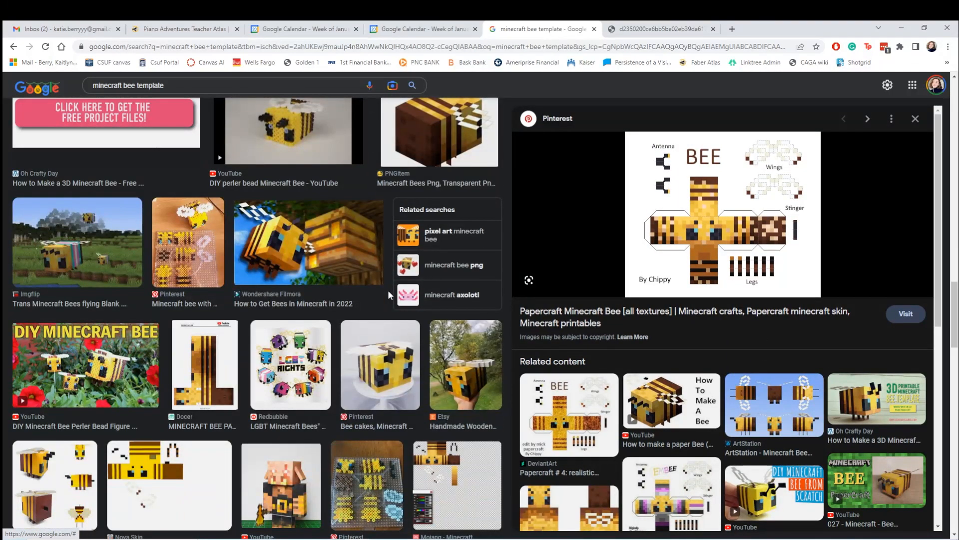
{"action": "scroll", "coordinate": [389, 295], "scroll_direction": "down", "scroll_amount": 8}
{"action": "scroll", "coordinate": [389, 295], "scroll_direction": "down", "scroll_amount": 10}
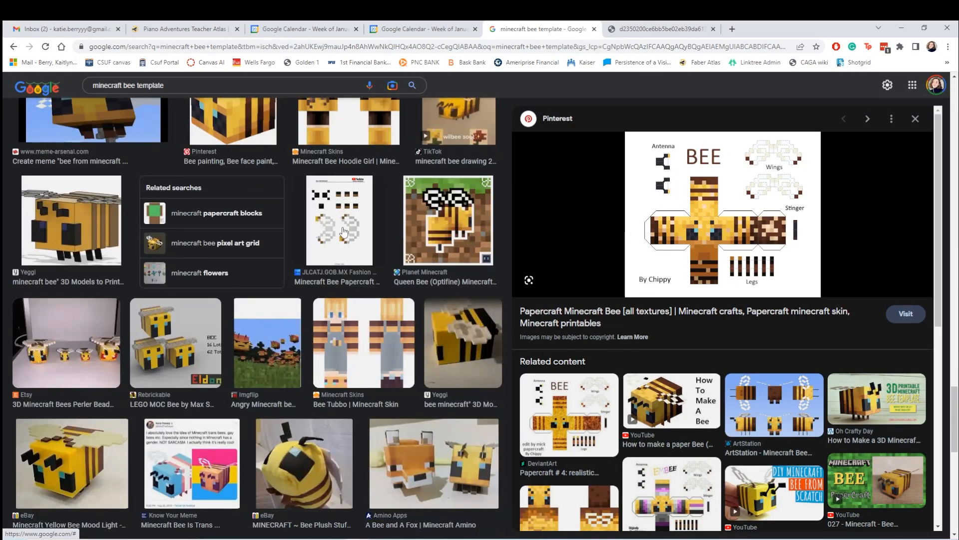
{"action": "right_click", "coordinate": [660, 284]}
{"action": "left_click", "coordinate": [688, 316]}
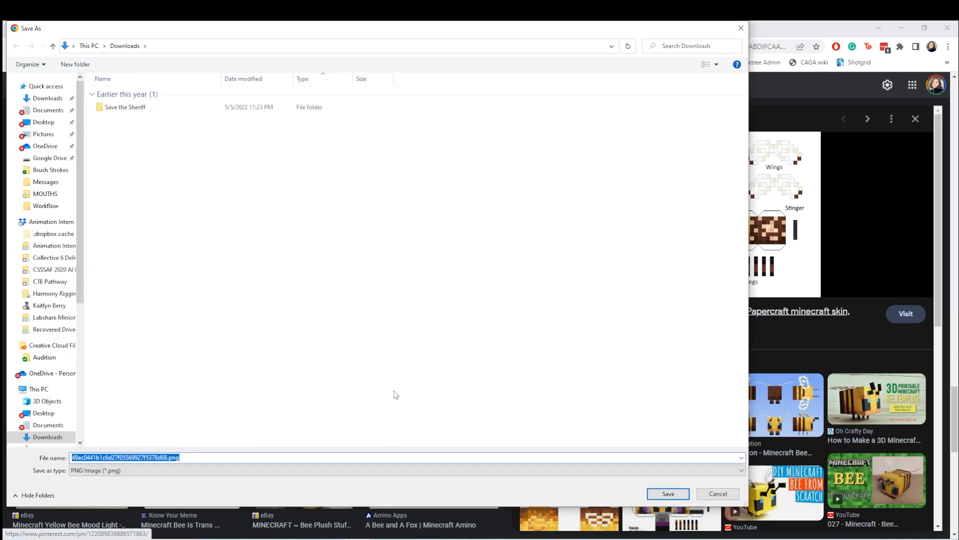
{"action": "key", "text": "Return"}
Switch back to Maya, deselect the leg edges and show the top view full size.
{"action": "left_click", "coordinate": [901, 27]}
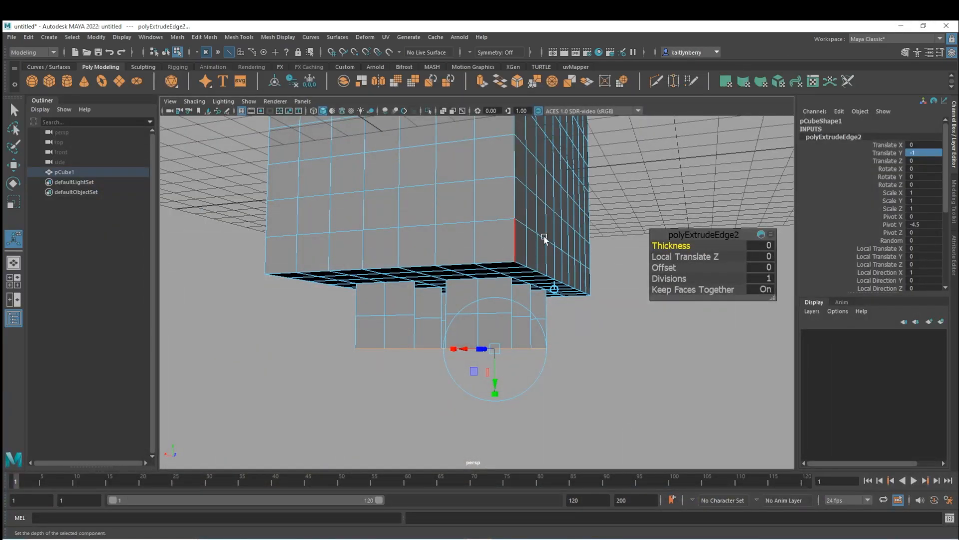
{"action": "left_click", "coordinate": [600, 220]}
{"action": "left_click_drag", "start_coordinate": [600, 219], "coordinate": [514, 232], "text": "alt"}
{"action": "key", "text": "super"}
{"action": "key", "text": "super"}
{"action": "key", "text": "space"}
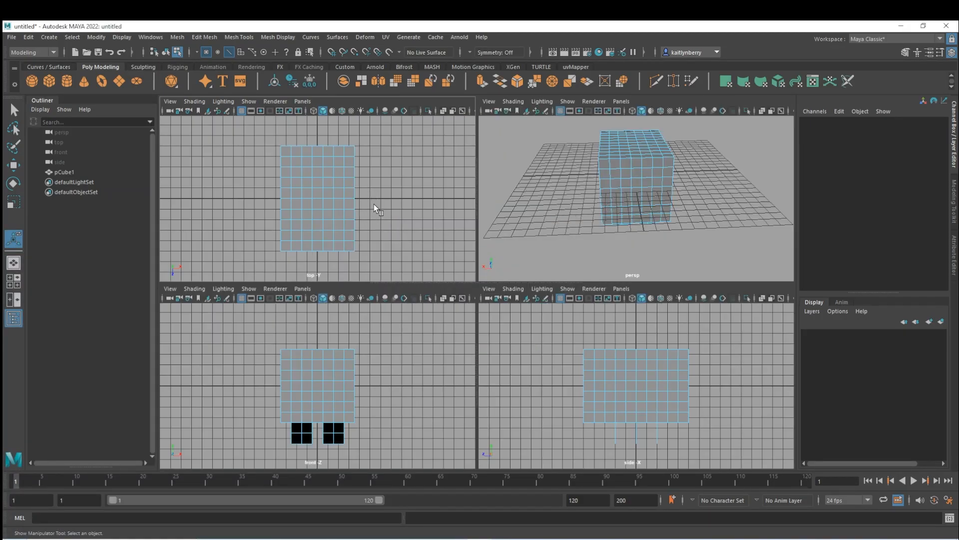
{"action": "key", "text": "space"}
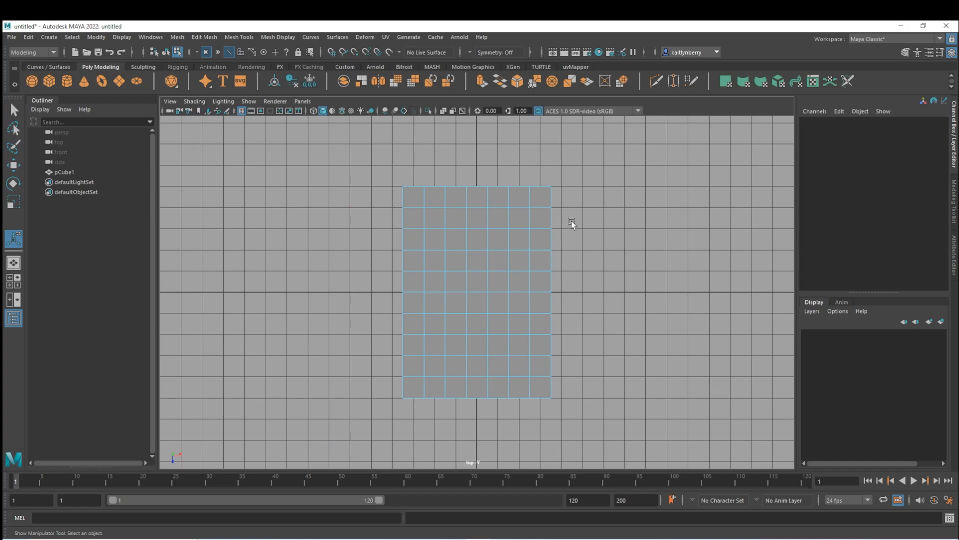
{"action": "scroll", "coordinate": [601, 277], "scroll_direction": "down", "scroll_amount": 2}
Import 49ac0441b1c6d27f05569927f5378d68.png from Downloads as an image plane in the top view.
{"action": "left_click", "coordinate": [170, 100]}
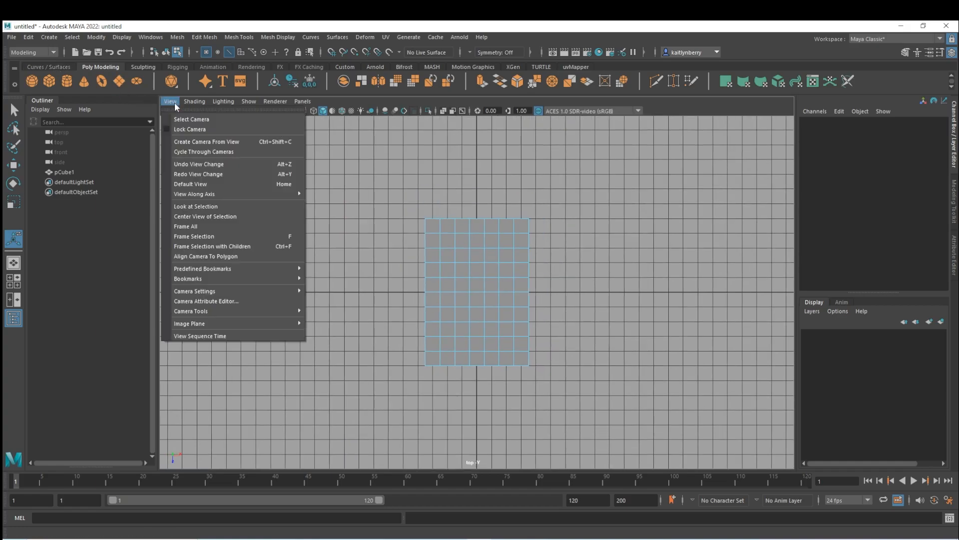
{"action": "mouse_move", "coordinate": [275, 323]}
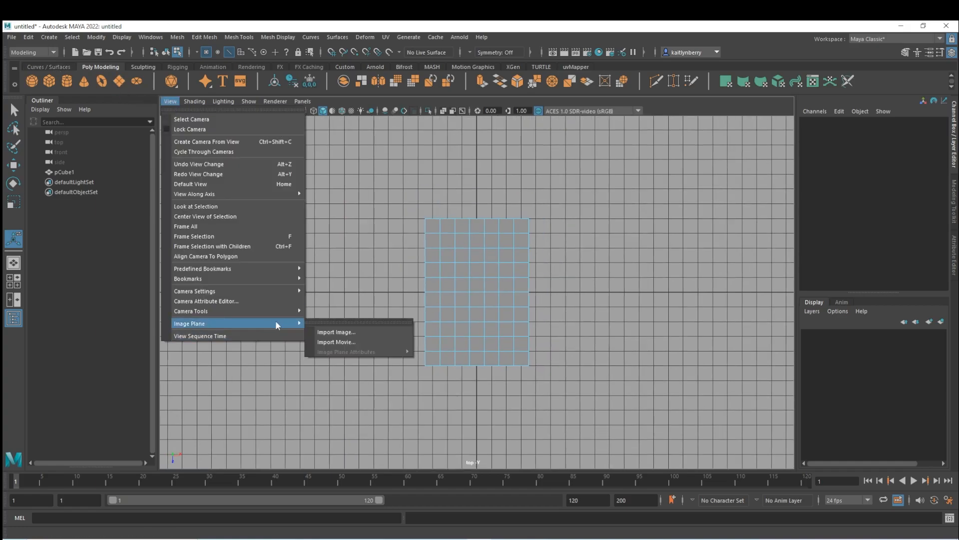
{"action": "left_click", "coordinate": [374, 334]}
{"action": "left_click", "coordinate": [251, 246]}
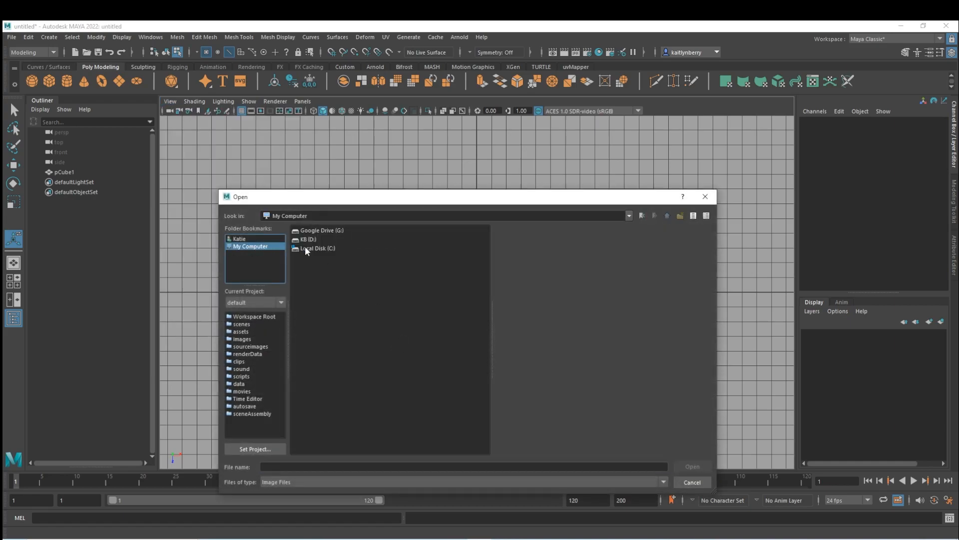
{"action": "left_click", "coordinate": [273, 239]}
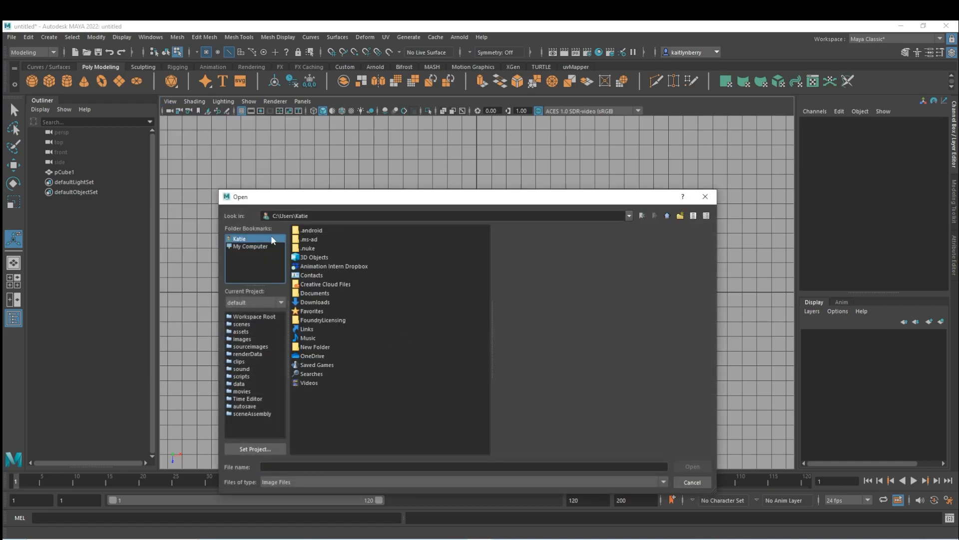
{"action": "double_click", "coordinate": [322, 302]}
{"action": "left_click", "coordinate": [326, 242]}
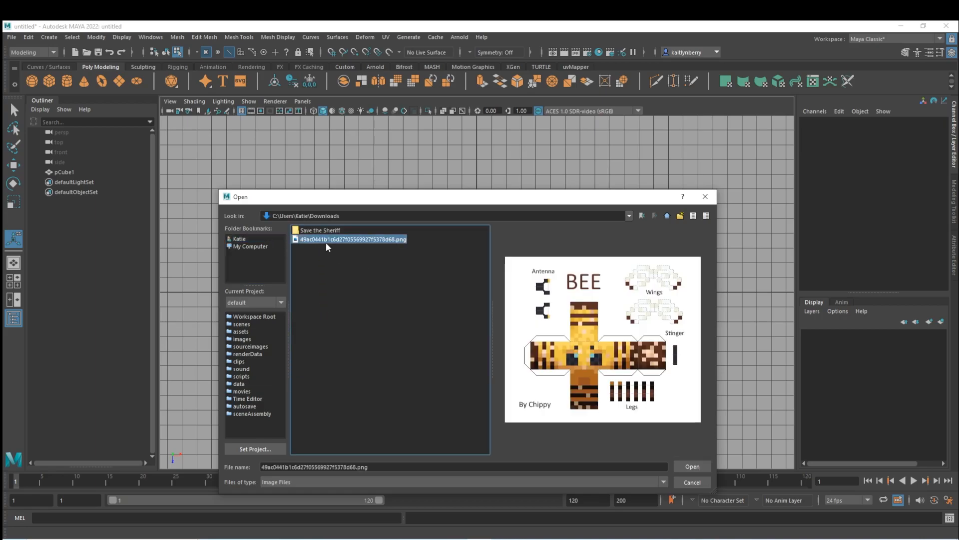
{"action": "double_click", "coordinate": [334, 240]}
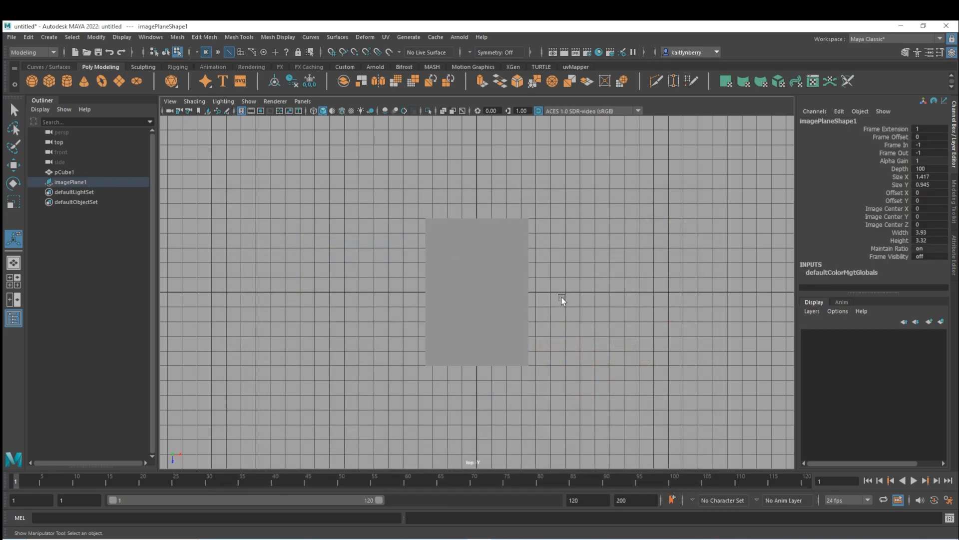
Enlarge the bee template image plane uniformly and shift it slightly to line up with the grid.
{"action": "key", "text": "r"}
{"action": "left_click_drag", "start_coordinate": [477, 292], "coordinate": [565, 266]}
{"action": "key", "text": "w"}
{"action": "left_click_drag", "start_coordinate": [468, 252], "coordinate": [467, 267]}
{"action": "left_click_drag", "start_coordinate": [515, 307], "coordinate": [511, 307]}
Fine-tune the image plane to a scale of about 11.955 and a position matching the wing squares to the grid.
{"action": "middle_click_drag", "start_coordinate": [617, 230], "coordinate": [504, 294], "text": "alt"}
{"action": "scroll", "coordinate": [485, 293], "scroll_direction": "up", "scroll_amount": 8}
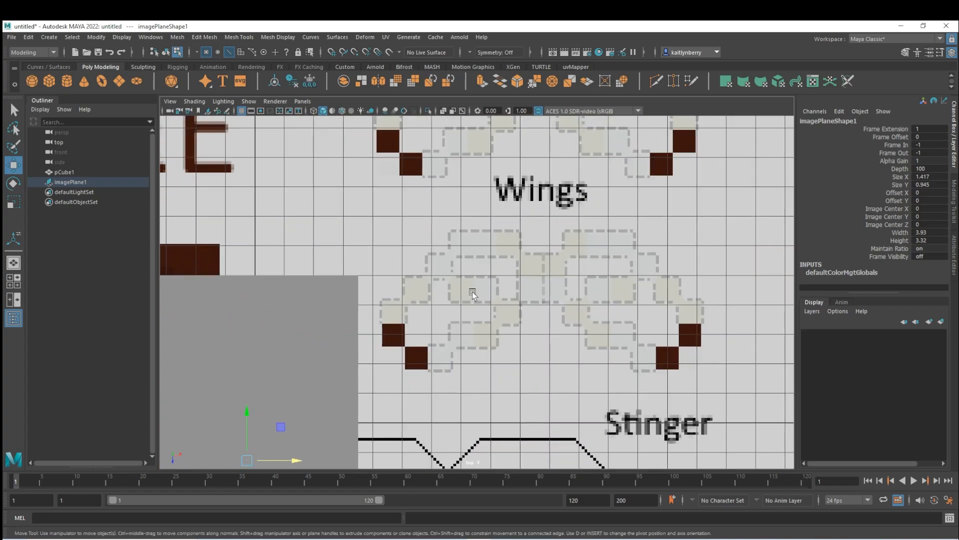
{"action": "scroll", "coordinate": [391, 290], "scroll_direction": "down", "scroll_amount": 4}
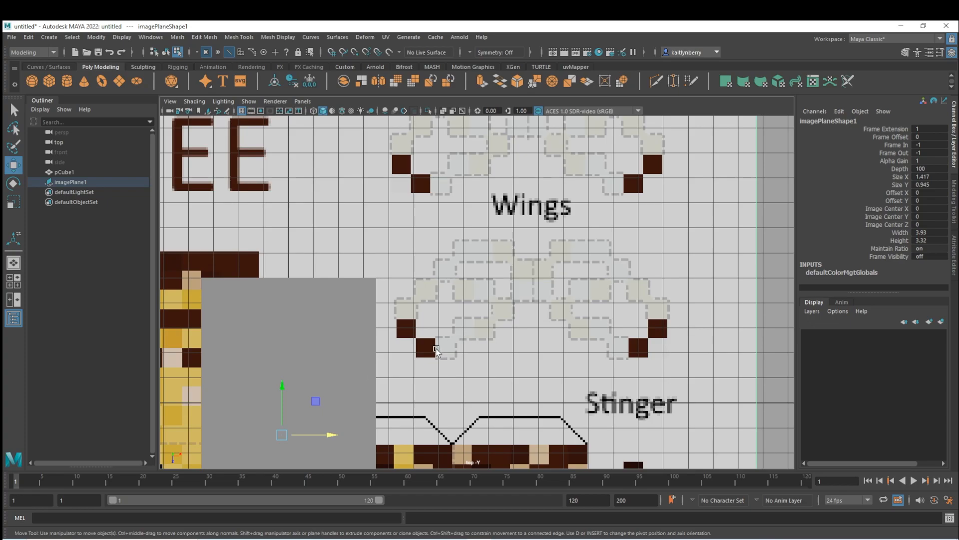
{"action": "key", "text": "r"}
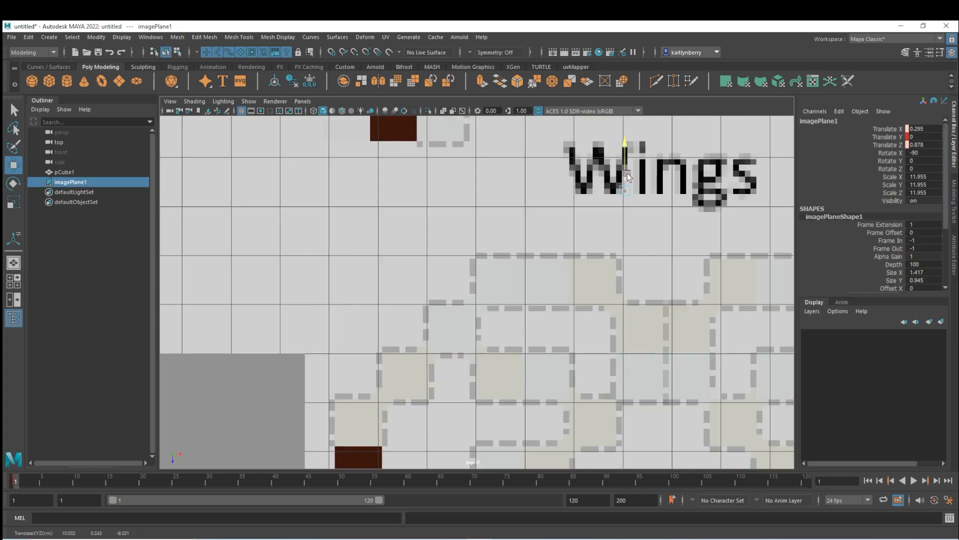
{"action": "left_click_drag", "start_coordinate": [628, 173], "coordinate": [627, 174]}
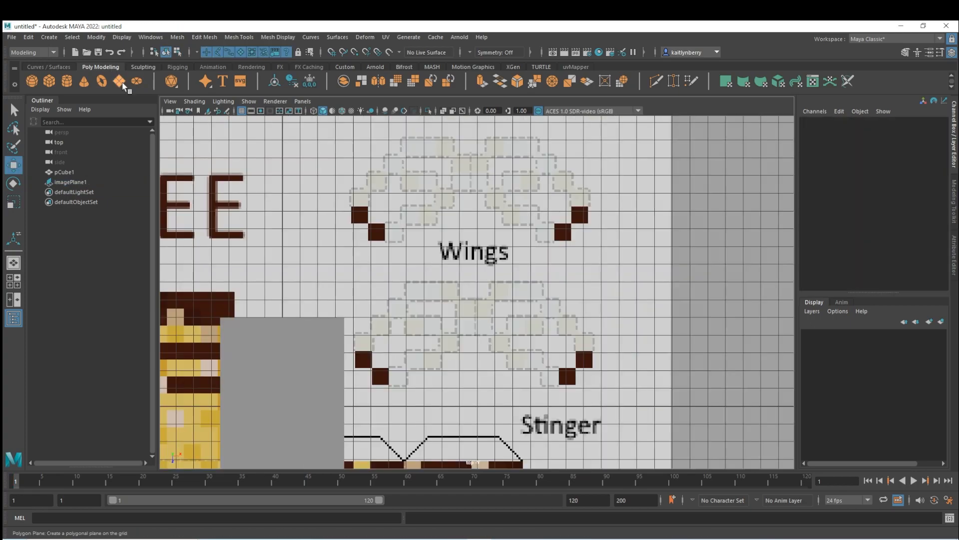
Create a 1 by 1 polygon plane and place it at the centre of the lower wing pattern.
{"action": "right_click_drag", "start_coordinate": [385, 285], "coordinate": [398, 293], "text": "shift"}
{"action": "left_click_drag", "start_coordinate": [358, 406], "coordinate": [505, 406]}
{"action": "left_click_drag", "start_coordinate": [461, 381], "coordinate": [495, 317]}
{"action": "scroll", "coordinate": [487, 324], "scroll_direction": "up", "scroll_amount": 4}
{"action": "scroll", "coordinate": [486, 324], "scroll_direction": "down", "scroll_amount": 3}
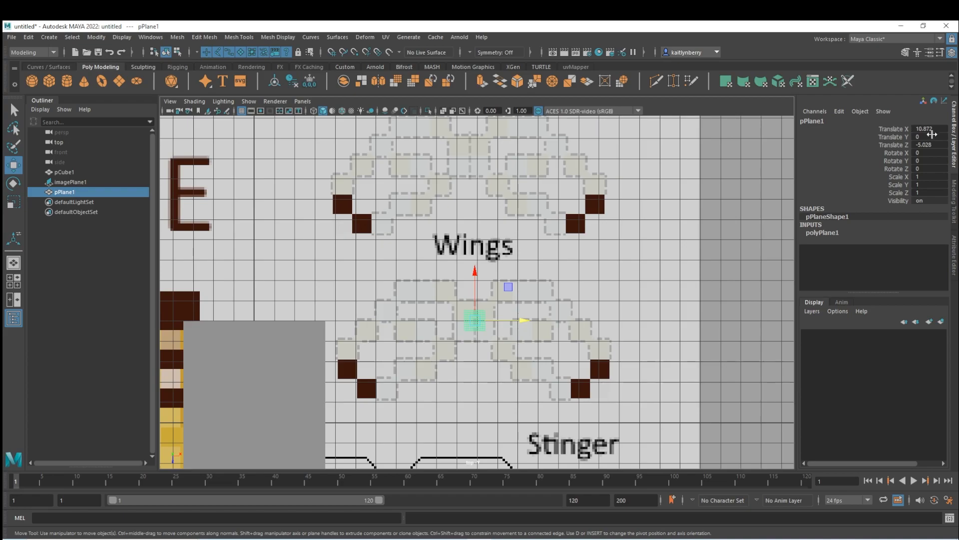
Set the polygon plane's Subdivisions Width and Subdivisions Height to 1.
{"action": "left_click", "coordinate": [955, 199]}
{"action": "left_click", "coordinate": [955, 255]}
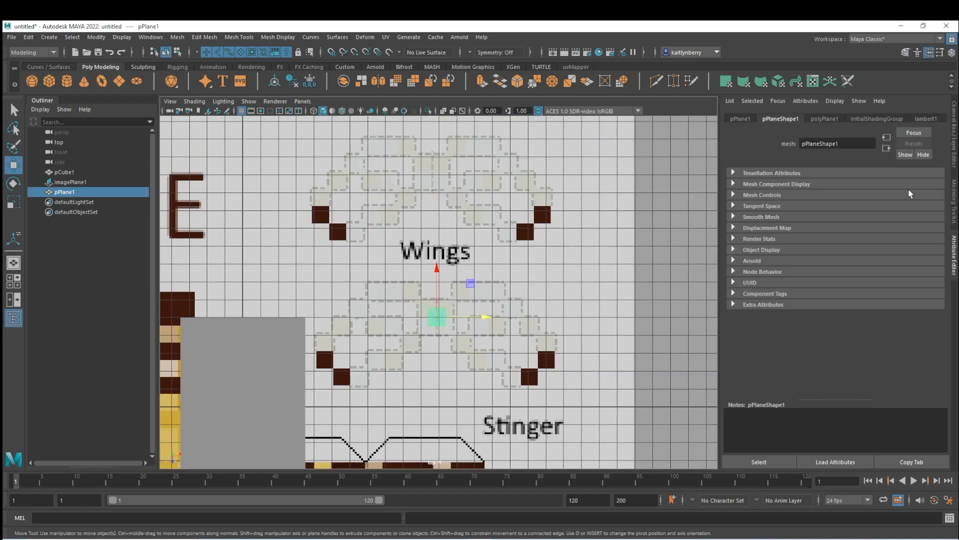
{"action": "left_click", "coordinate": [826, 119]}
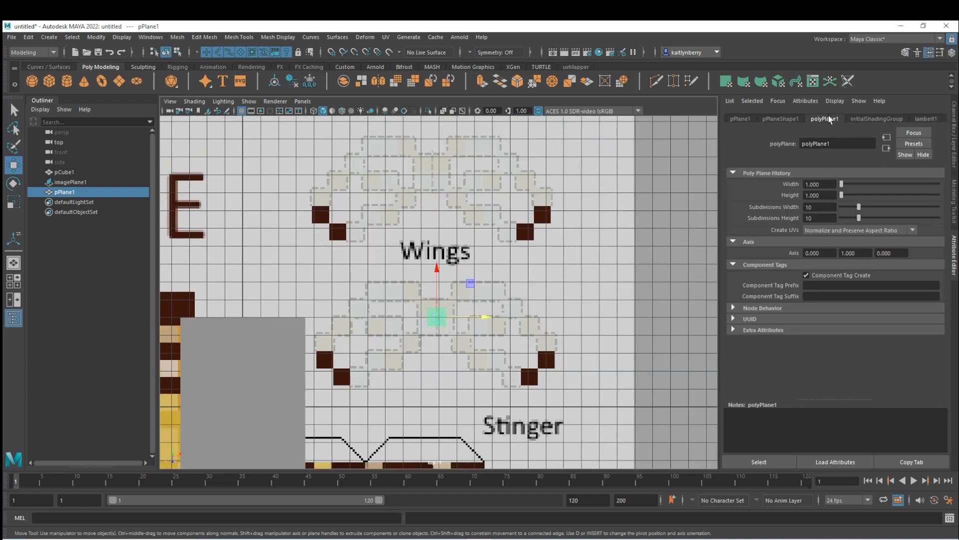
{"action": "double_click", "coordinate": [814, 207]}
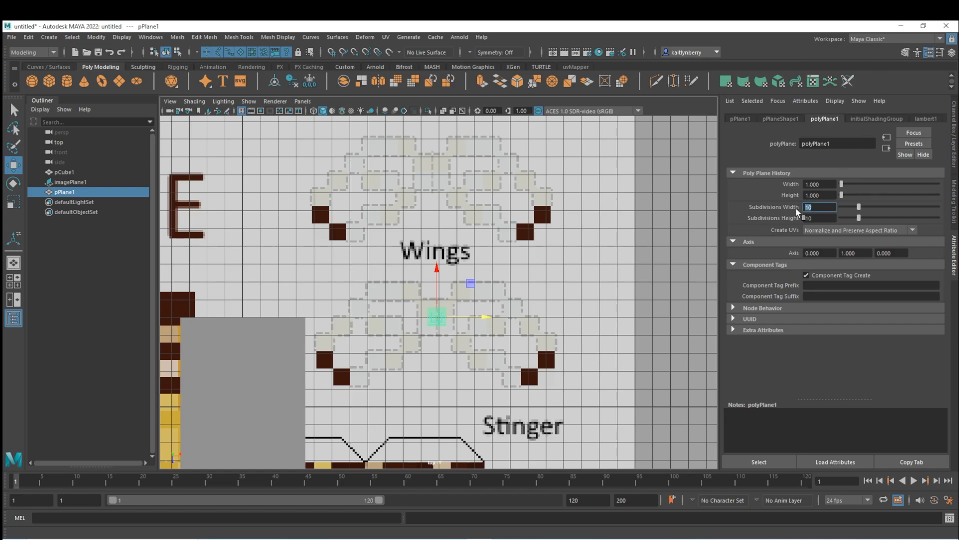
{"action": "type", "text": "1"}
{"action": "key", "text": "Tab"}
{"action": "type", "text": "1"}
{"action": "key", "text": "Return"}
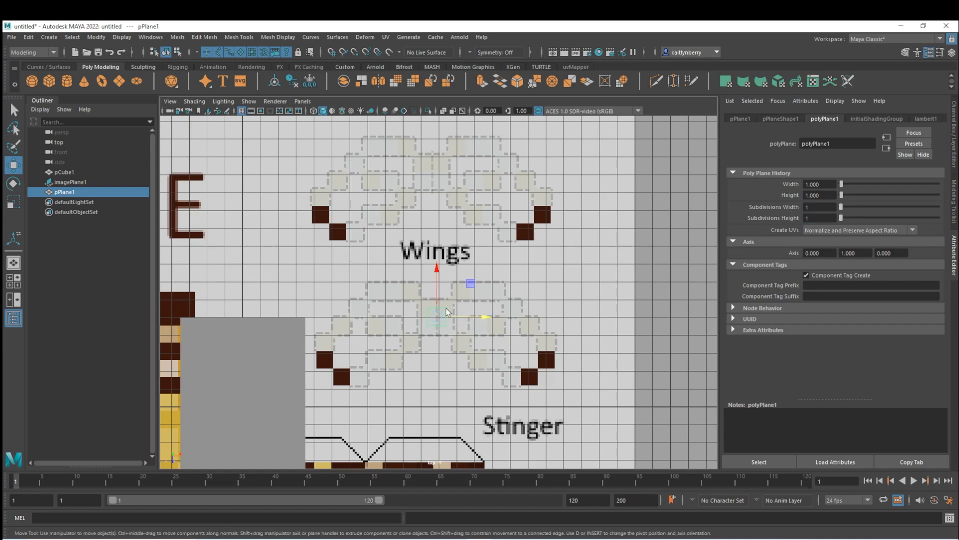
Align the polygon plane with the square just left of the wing centre, at about X 10.508, Z -5.506.
{"action": "left_click_drag", "start_coordinate": [437, 287], "coordinate": [438, 274]}
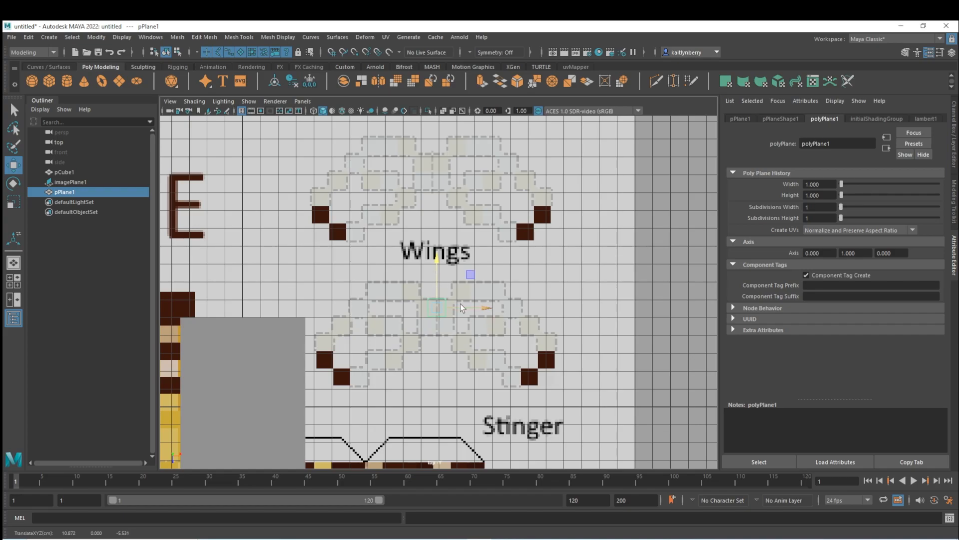
{"action": "key", "text": "f"}
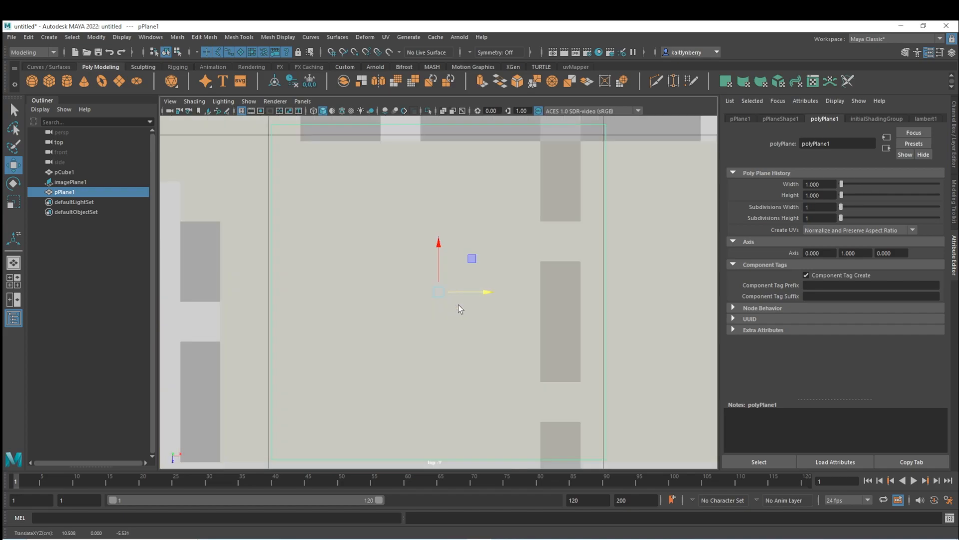
{"action": "scroll", "coordinate": [486, 296], "scroll_direction": "up", "scroll_amount": 3}
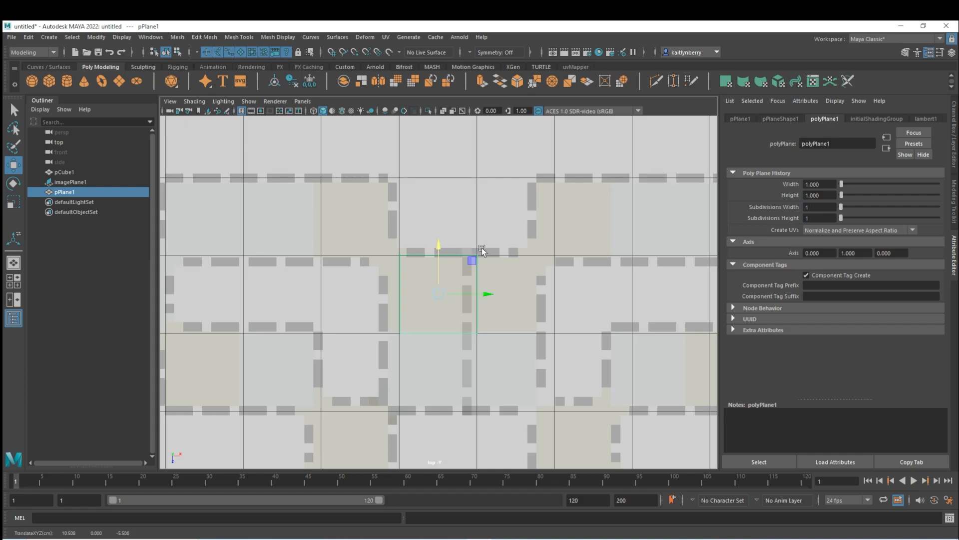
{"action": "scroll", "coordinate": [488, 250], "scroll_direction": "down", "scroll_amount": 3}
Extrude the wing plane's lower edge downward in the top view with a Local Translate Y of 1.
{"action": "right_click_drag", "start_coordinate": [439, 292], "coordinate": [440, 262]}
{"action": "left_click", "coordinate": [443, 310]}
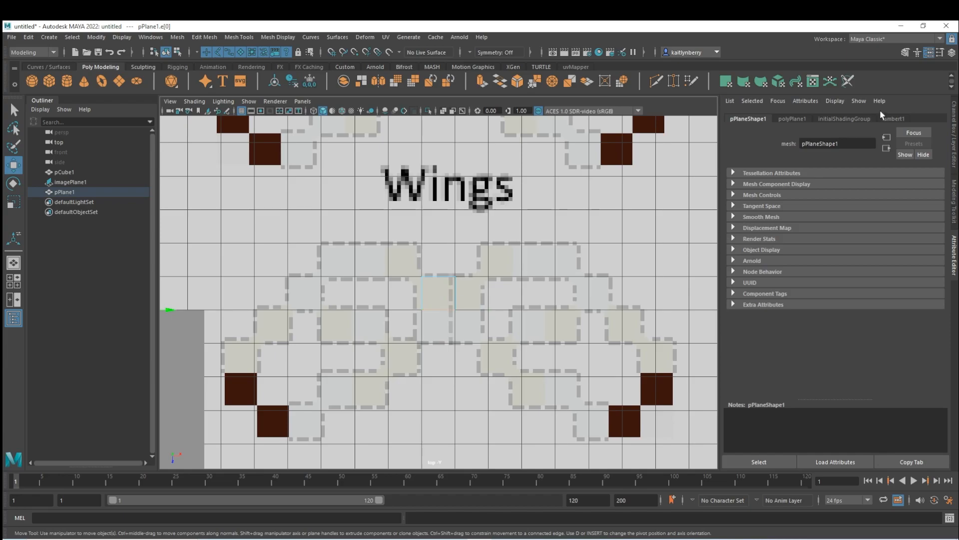
{"action": "left_click", "coordinate": [954, 144]}
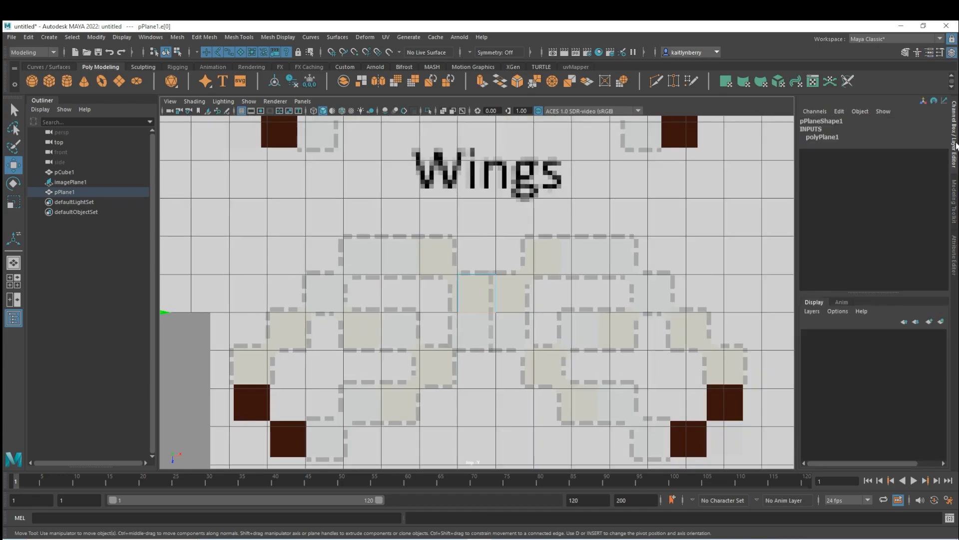
{"action": "left_click", "coordinate": [954, 208]}
{"action": "left_click", "coordinate": [955, 257]}
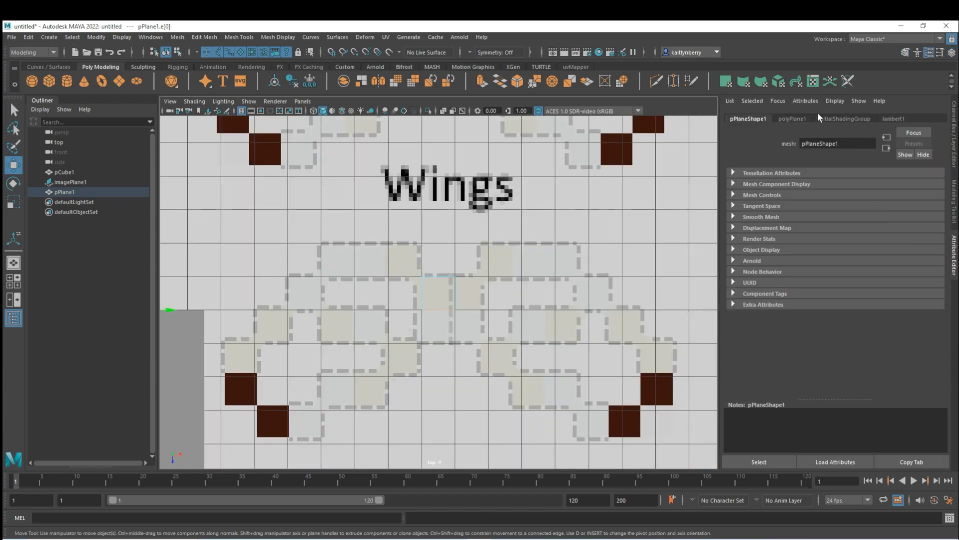
{"action": "left_click", "coordinate": [955, 144]}
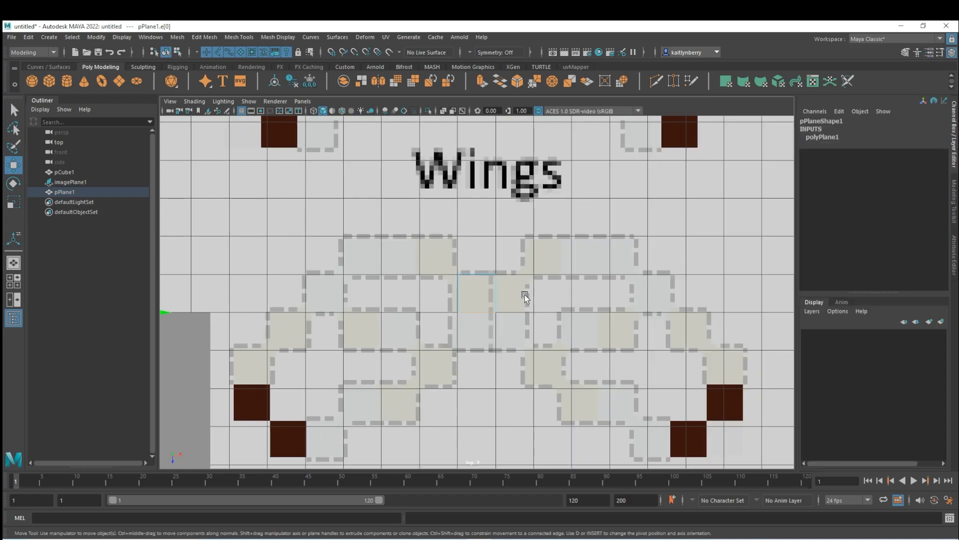
{"action": "key", "text": "ctrl+e"}
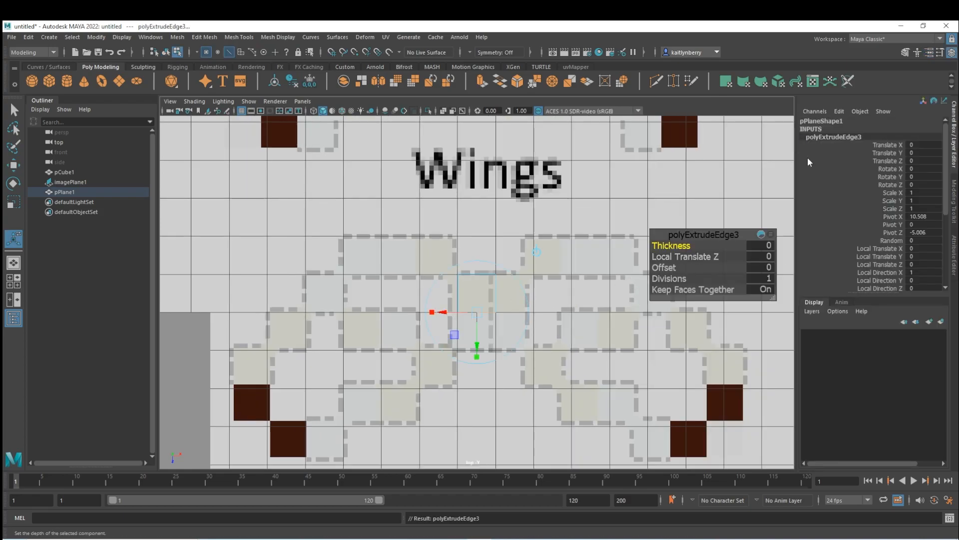
{"action": "scroll", "coordinate": [476, 347], "scroll_direction": "up", "scroll_amount": 2}
{"action": "left_click_drag", "start_coordinate": [475, 346], "coordinate": [479, 395]}
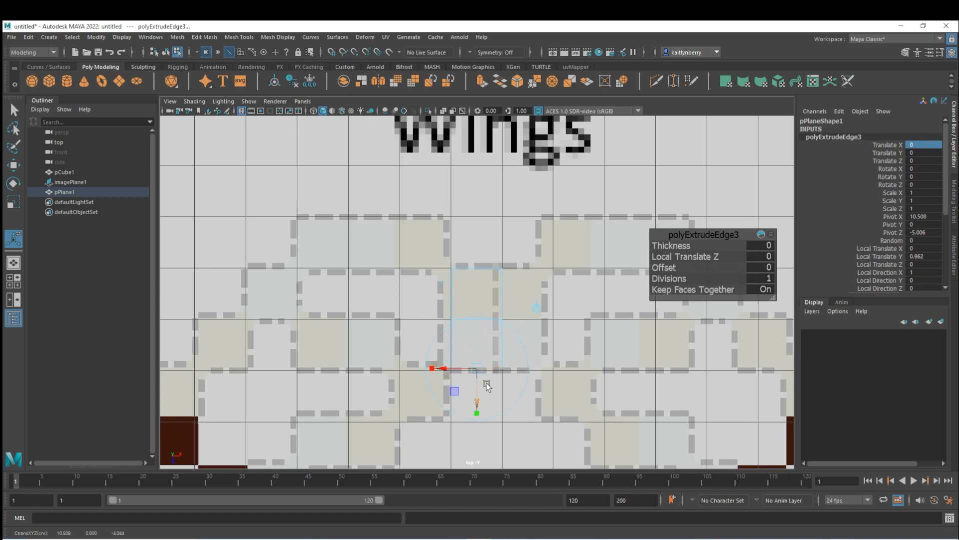
{"action": "double_click", "coordinate": [923, 256]}
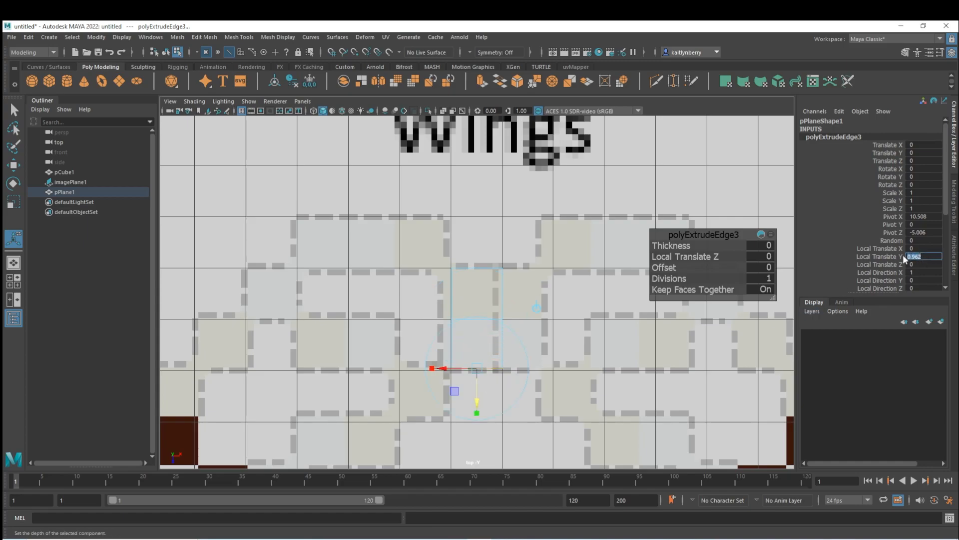
{"action": "type", "text": "1"}
{"action": "key", "text": "Return"}
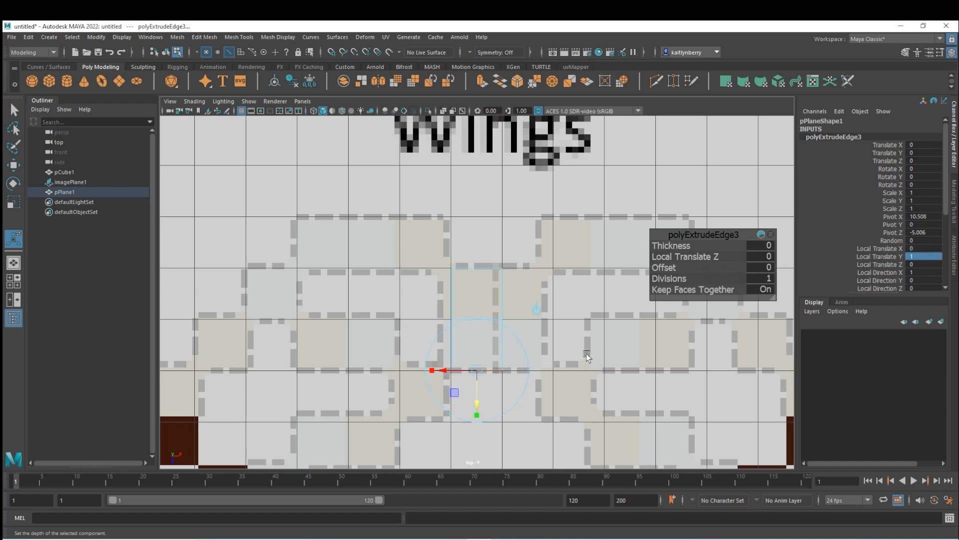
{"action": "left_click", "coordinate": [447, 291]}
{"action": "left_click", "coordinate": [454, 344], "text": "shift"}
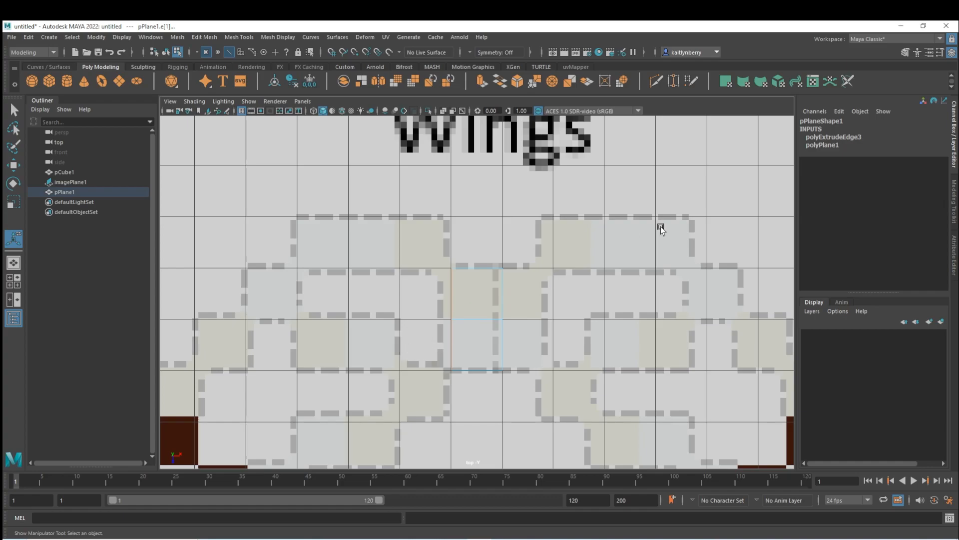
{"action": "key", "text": "ctrl+e"}
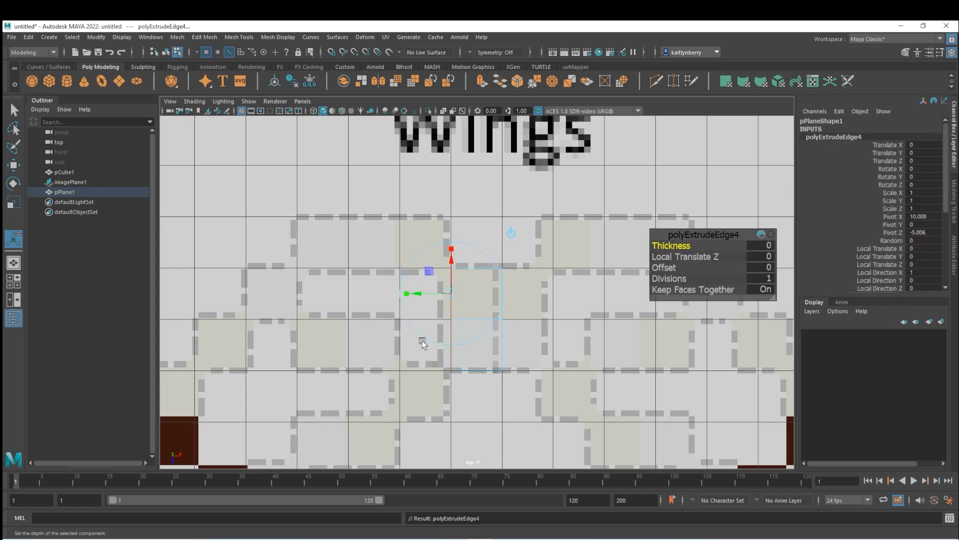
{"action": "key", "text": "w"}
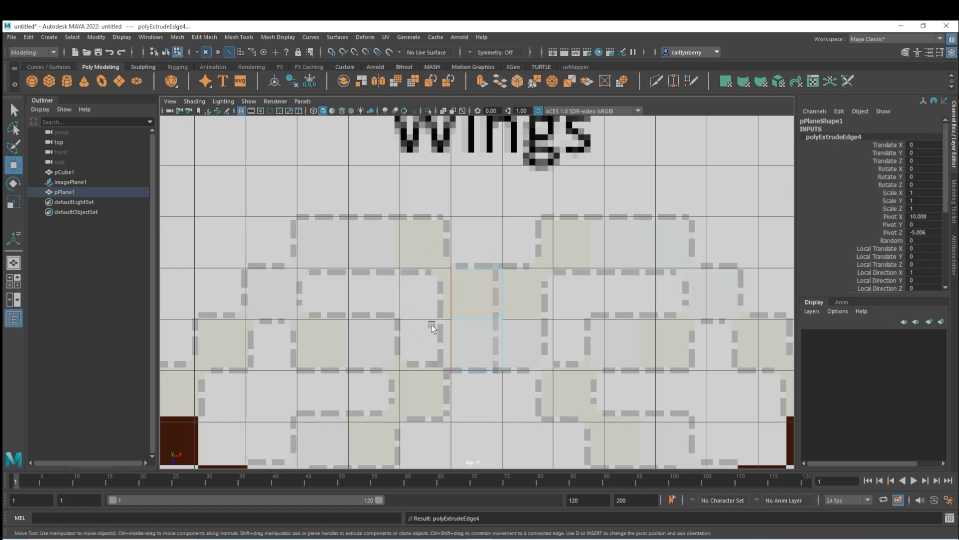
{"action": "key", "text": "ctrl+z"}
{"action": "key", "text": "ctrl+z"}
{"action": "key", "text": "ctrl+z"}
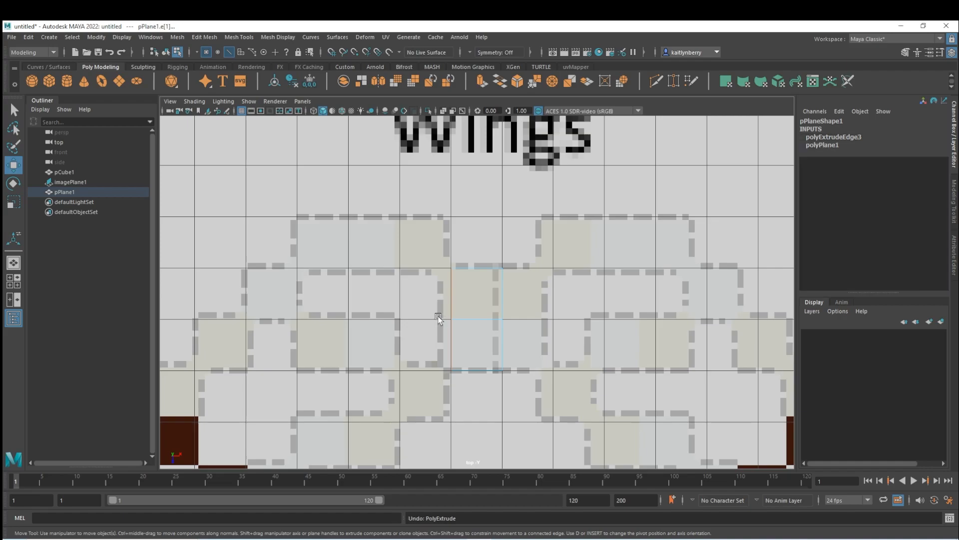
Extrude the wing plane's two left edges outward to the left with a Local Translate Y of 1.
{"action": "left_click", "coordinate": [454, 315]}
{"action": "left_click", "coordinate": [457, 349], "text": "shift"}
{"action": "right_click_drag", "start_coordinate": [515, 293], "coordinate": [583, 322], "text": "alt"}
{"action": "middle_click_drag", "start_coordinate": [583, 322], "coordinate": [633, 284], "text": "alt"}
{"action": "key", "text": "ctrl+e"}
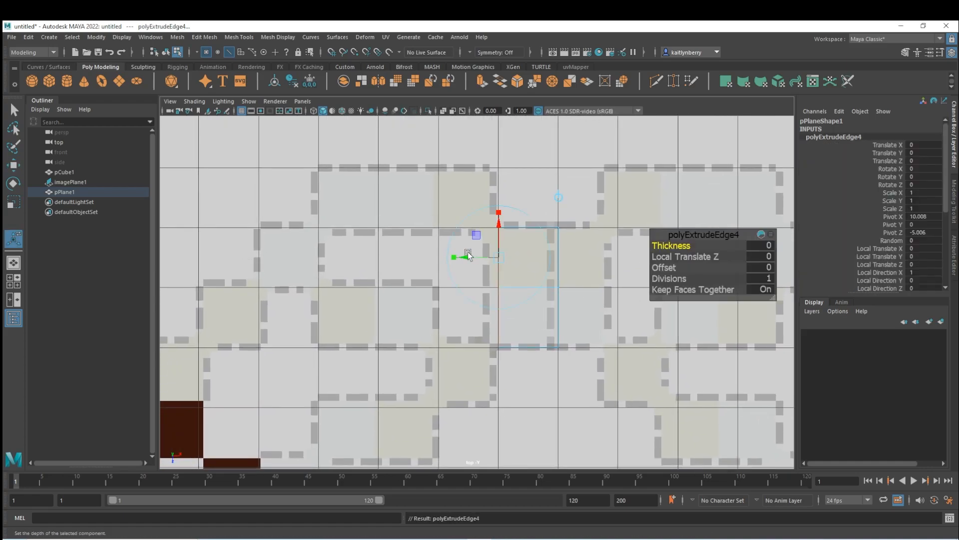
{"action": "left_click_drag", "start_coordinate": [478, 257], "coordinate": [424, 268]}
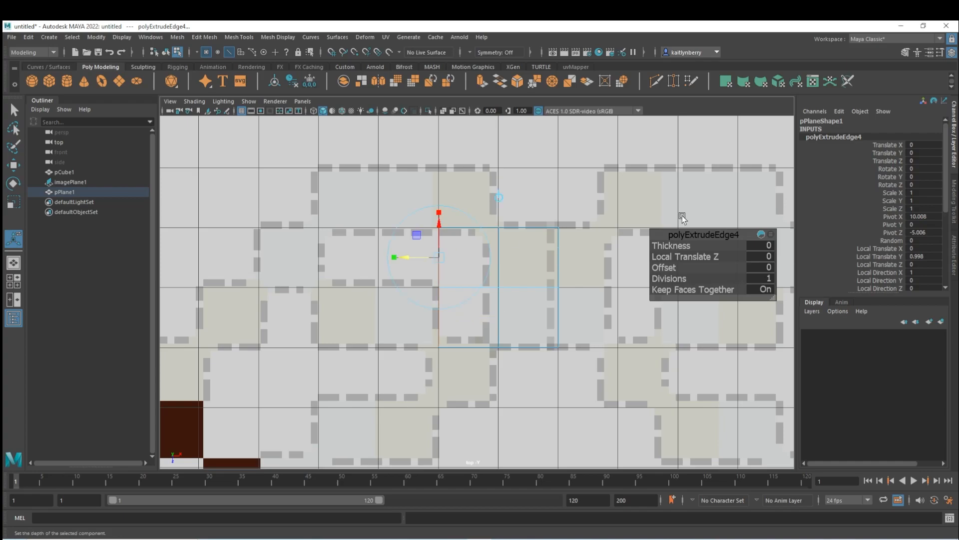
{"action": "double_click", "coordinate": [924, 257]}
{"action": "key", "text": "Return"}
Extrude the same two left edges three more times, each with a Local Translate Y of 1.
{"action": "key", "text": "ctrl+e"}
{"action": "double_click", "coordinate": [935, 256]}
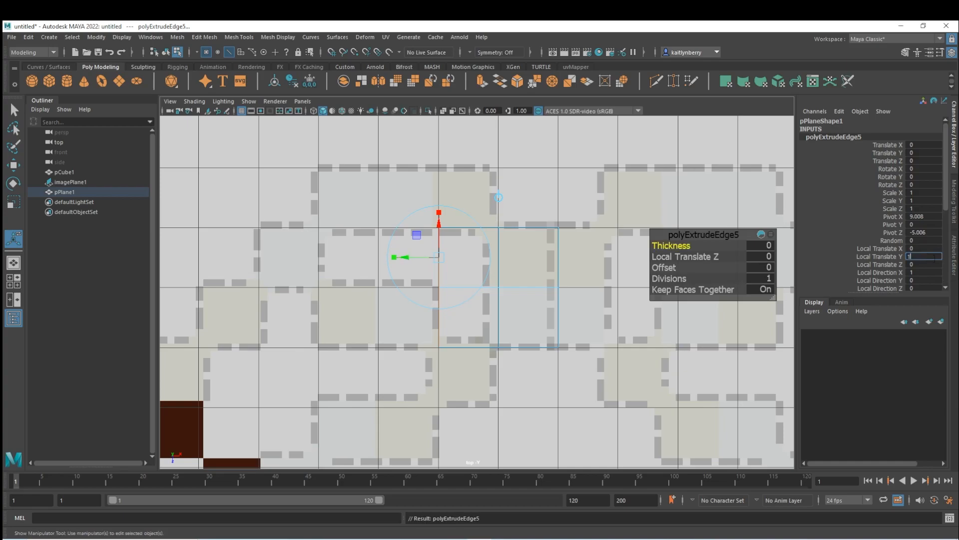
{"action": "key", "text": "Return"}
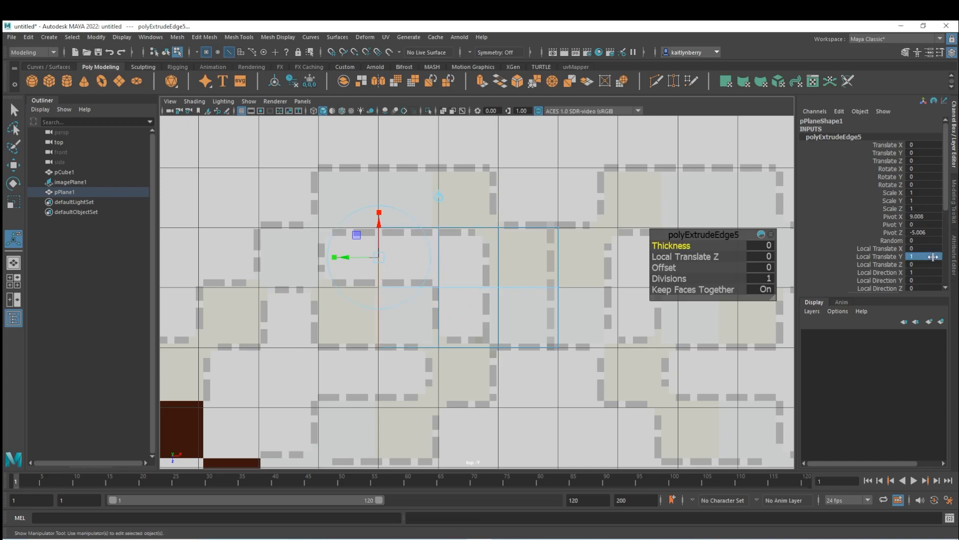
{"action": "key", "text": "ctrl+e"}
{"action": "double_click", "coordinate": [933, 257]}
{"action": "type", "text": "1"}
{"action": "key", "text": "Return"}
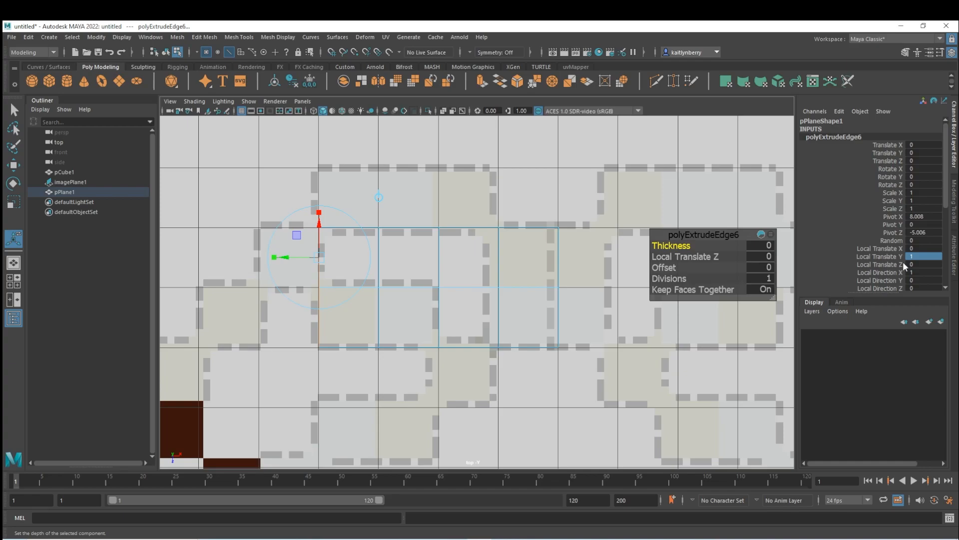
{"action": "key", "text": "ctrl+e"}
{"action": "double_click", "coordinate": [925, 256]}
{"action": "type", "text": "1"}
{"action": "key", "text": "Return"}
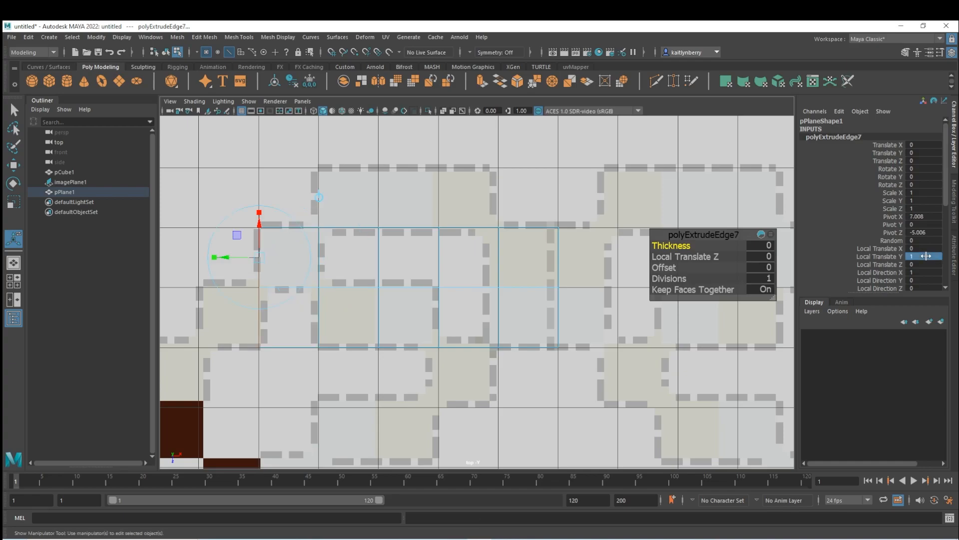
Extrude the three middle edges along the wing's upper side upward with a Local Translate Y of 1.
{"action": "left_click", "coordinate": [383, 226]}
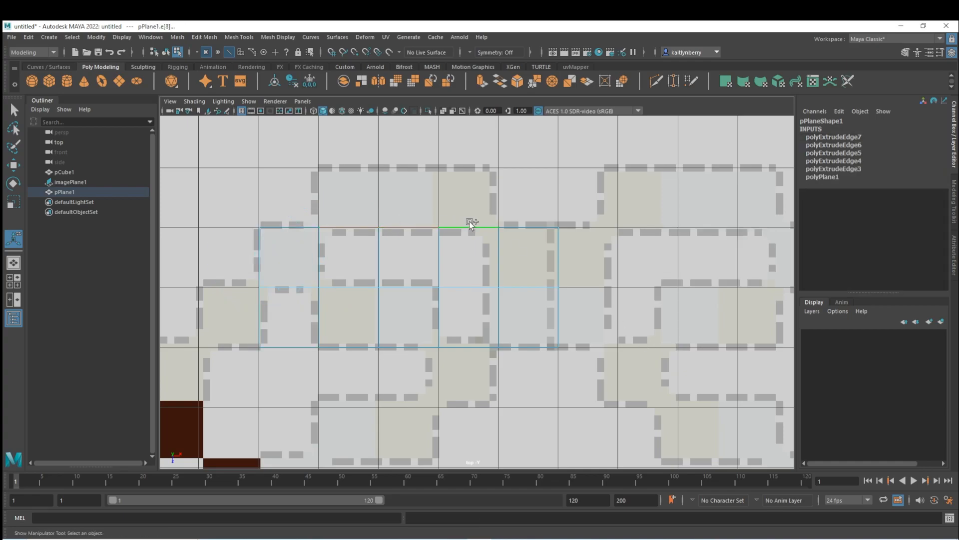
{"action": "key", "text": "ctrl+e"}
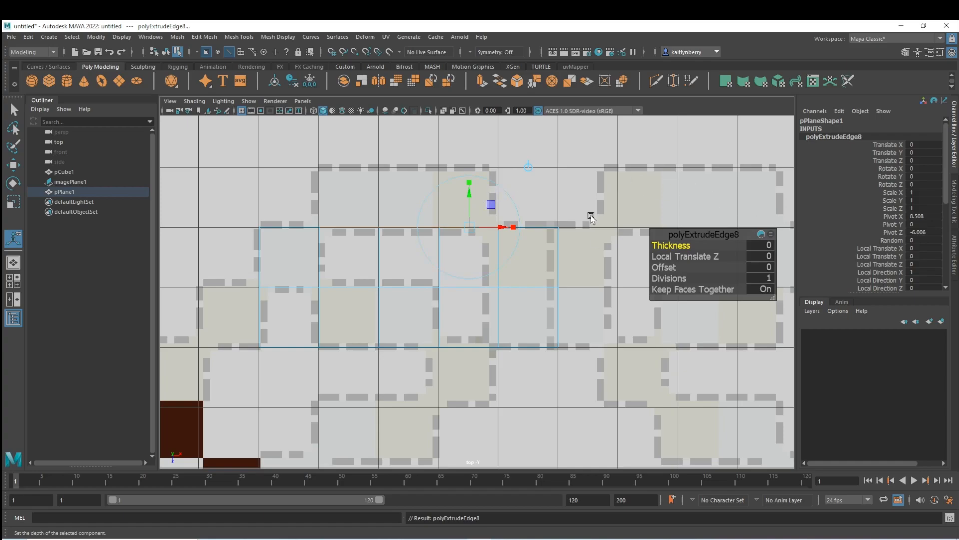
{"action": "left_click_drag", "start_coordinate": [469, 189], "coordinate": [462, 145]}
{"action": "left_click", "coordinate": [931, 256]}
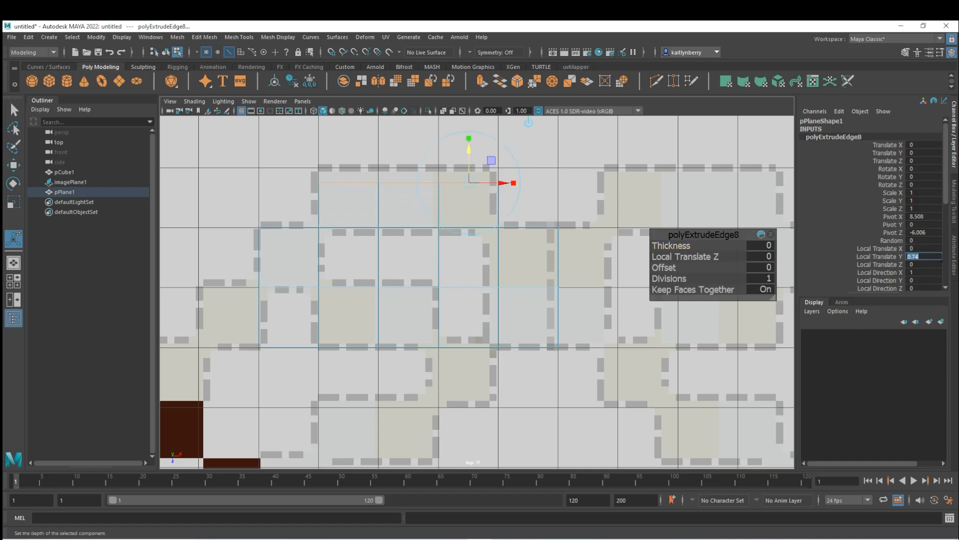
{"action": "key", "text": "Return"}
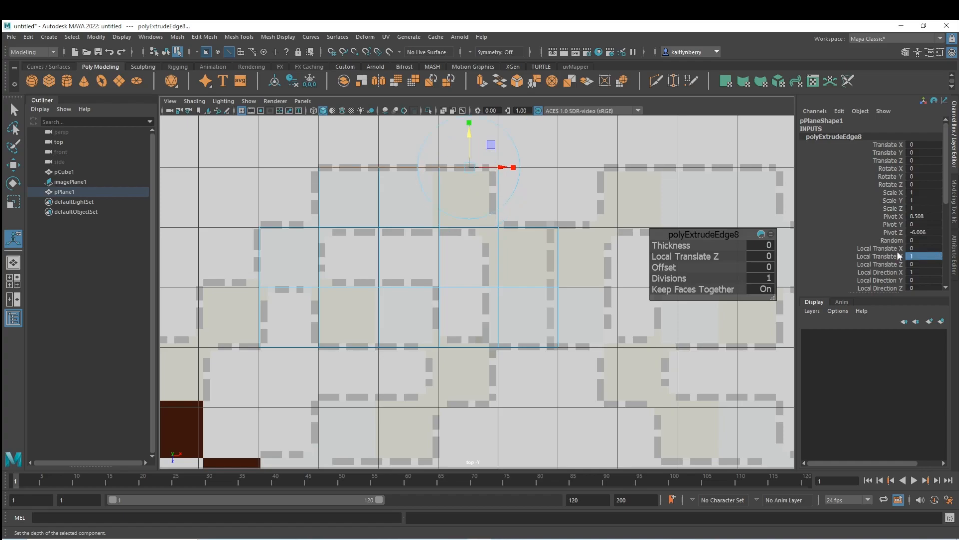
Extrude the lower edge on the wing's left side outward with a Local Translate Y of 1.
{"action": "left_click", "coordinate": [256, 322]}
{"action": "middle_click_drag", "start_coordinate": [317, 332], "coordinate": [469, 293], "text": "alt"}
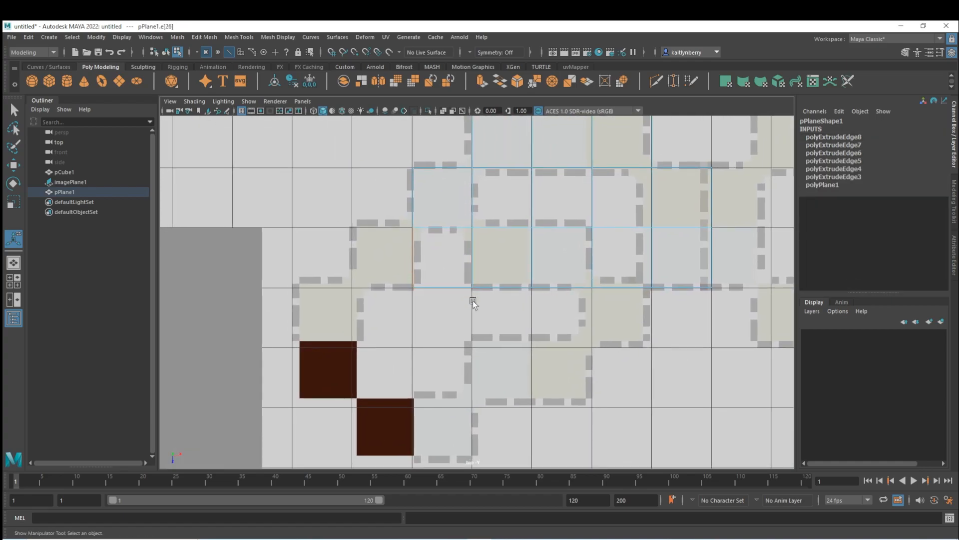
{"action": "key", "text": "ctrl+e"}
{"action": "left_click", "coordinate": [924, 232]}
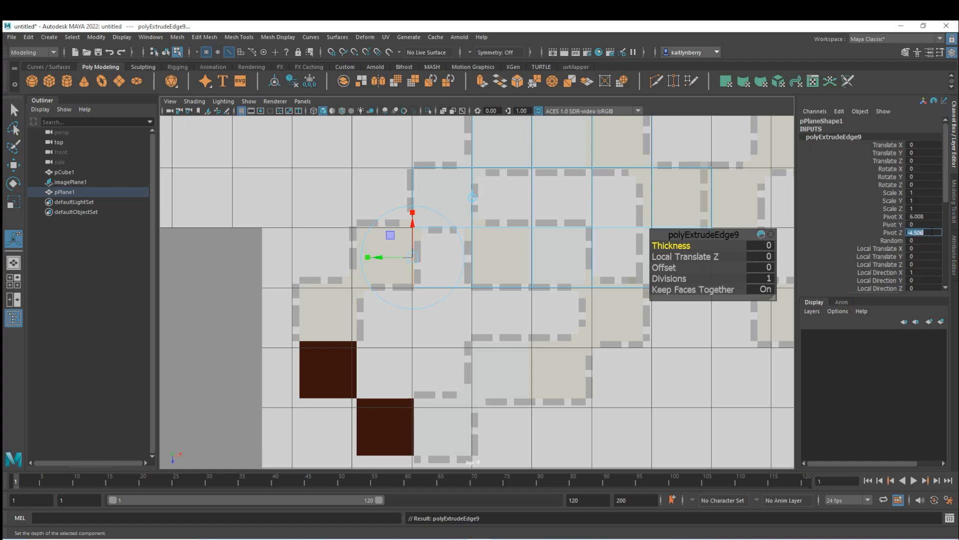
{"action": "left_click_drag", "start_coordinate": [373, 260], "coordinate": [329, 260]}
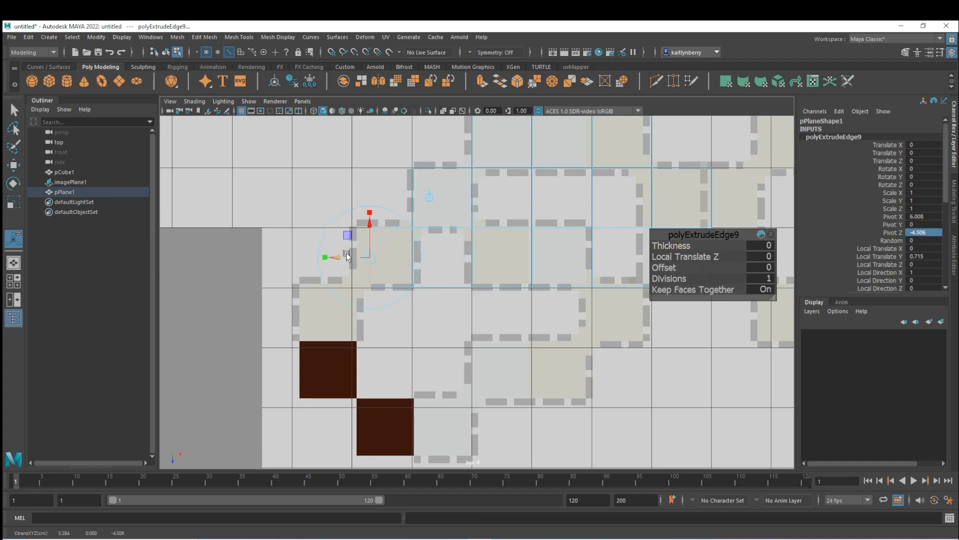
{"action": "left_click", "coordinate": [935, 257]}
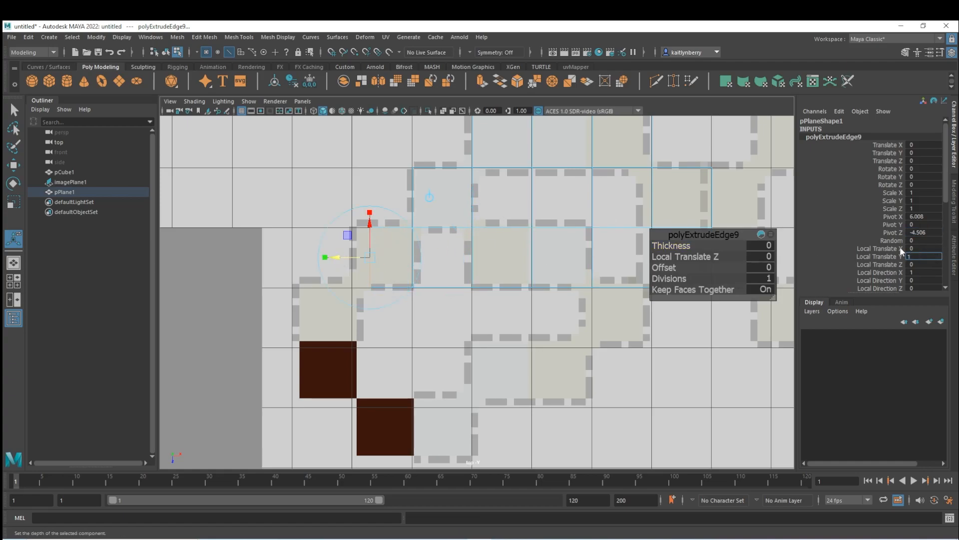
{"action": "type", "text": "1"}
{"action": "key", "text": "Return"}
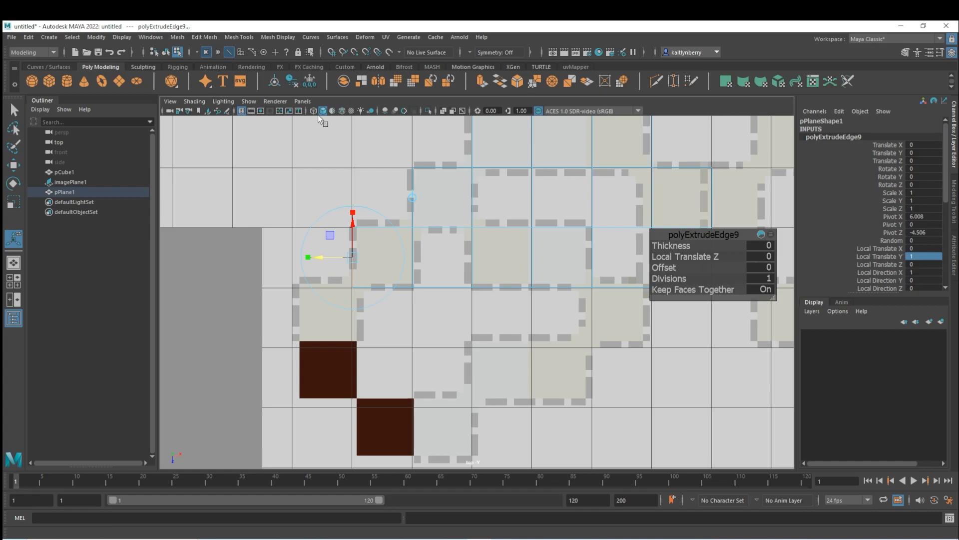
Return to object mode and raise the wing plane above the template image to about Translate Y 0.152 in the perspective view.
{"action": "key", "text": "F8"}
{"action": "key", "text": "e"}
{"action": "key", "text": "space"}
{"action": "key", "text": "space"}
{"action": "left_click_drag", "start_coordinate": [628, 236], "coordinate": [569, 285], "text": "alt"}
{"action": "key", "text": "w"}
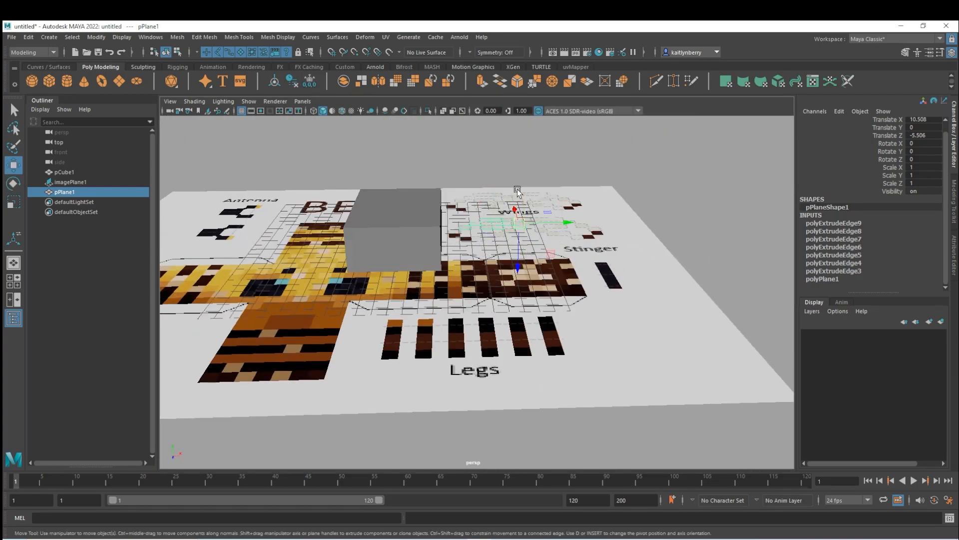
{"action": "left_click_drag", "start_coordinate": [521, 253], "coordinate": [514, 255]}
In the top view, extrude the five leftmost edges of the wing's lower side downward with a Local Translate Y of 1.
{"action": "key", "text": "space"}
{"action": "key", "text": "space"}
{"action": "key", "text": "space"}
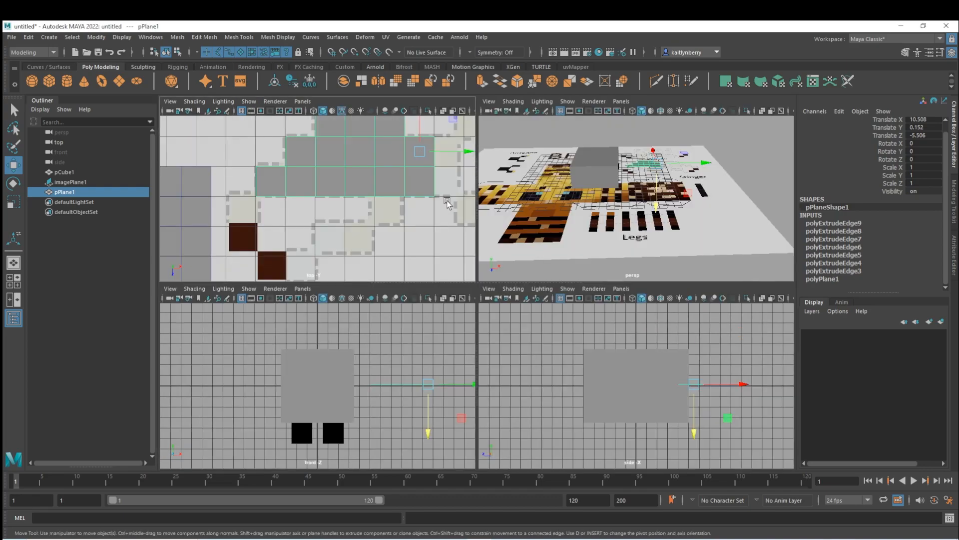
{"action": "key", "text": "space"}
{"action": "scroll", "coordinate": [550, 317], "scroll_direction": "down", "scroll_amount": 3}
{"action": "scroll", "coordinate": [504, 293], "scroll_direction": "up", "scroll_amount": 1}
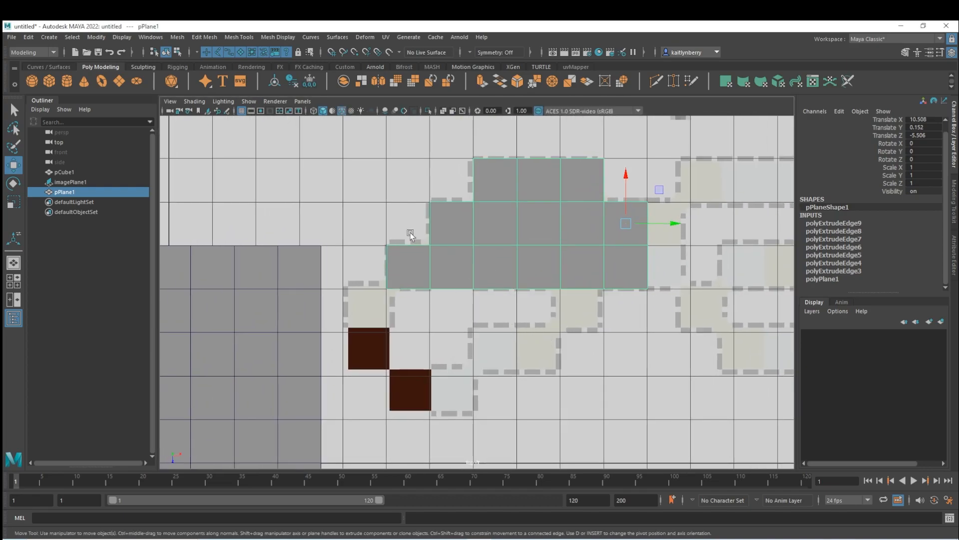
{"action": "right_click_drag", "start_coordinate": [520, 265], "coordinate": [517, 239]}
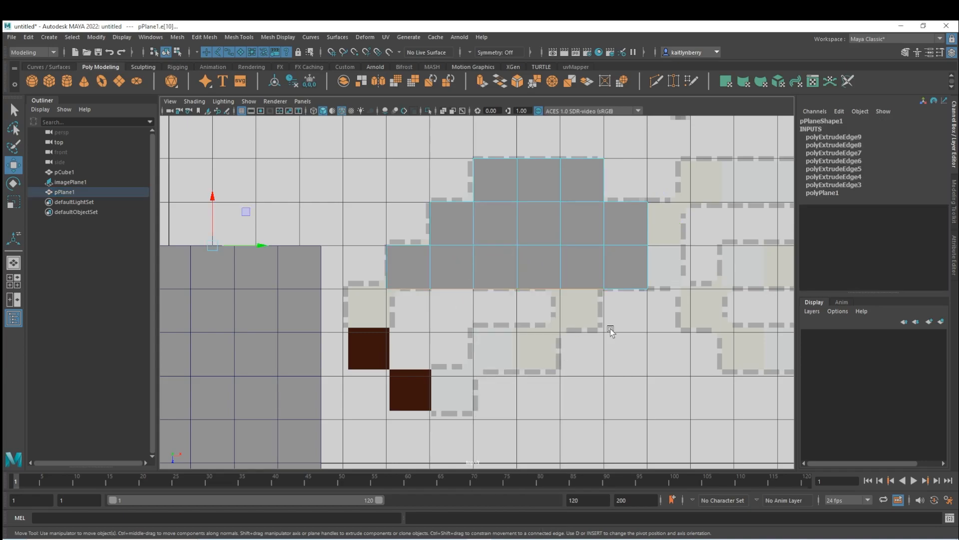
{"action": "key", "text": "ctrl+e"}
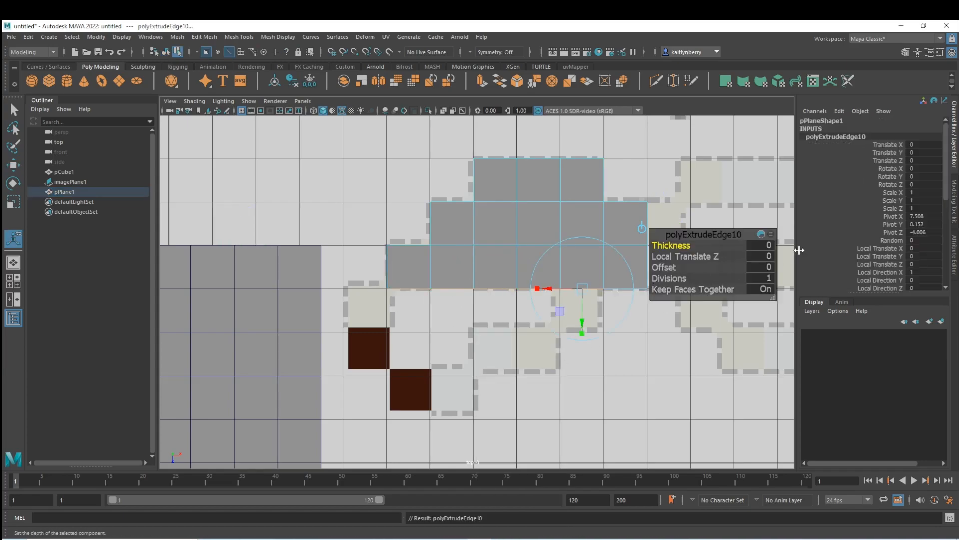
{"action": "left_click_drag", "start_coordinate": [583, 325], "coordinate": [582, 342]}
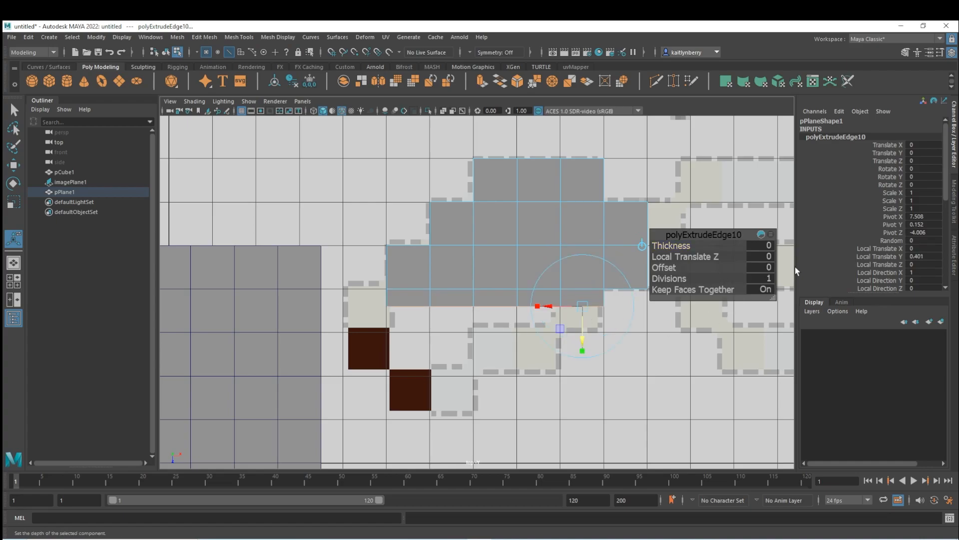
{"action": "left_click", "coordinate": [908, 249]}
{"action": "left_click", "coordinate": [938, 257]}
{"action": "type", "text": "1"}
{"action": "key", "text": "Return"}
Extrude the left edge of the wing's lowest row outward with a Local Translate Y of 1.
{"action": "left_click", "coordinate": [388, 318]}
{"action": "key", "text": "ctrl+e"}
{"action": "left_click", "coordinate": [925, 257]}
{"action": "type", "text": "1"}
{"action": "key", "text": "Return"}
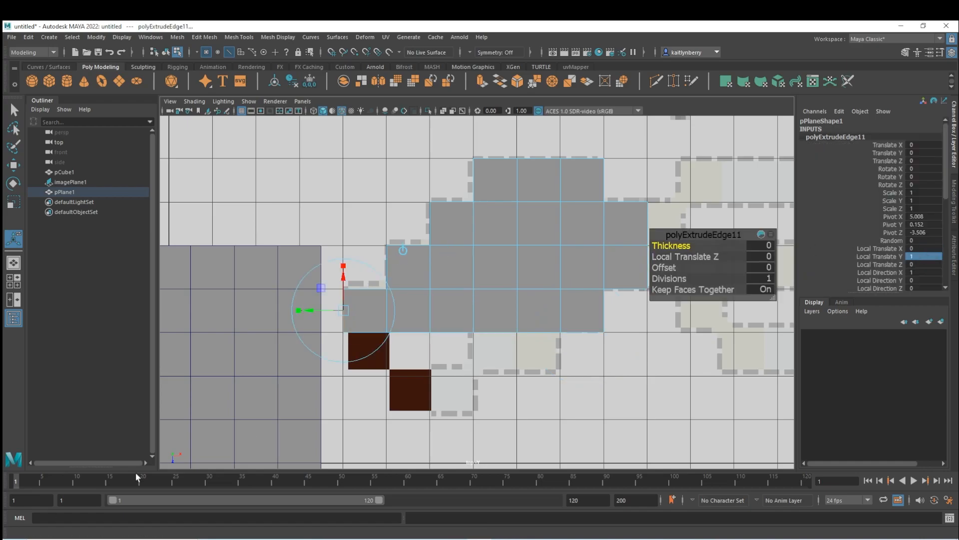
Extrude the five leftmost edges beneath the wing's lowest row downward with a Local Translate Y of 1.
{"action": "left_click", "coordinate": [355, 334]}
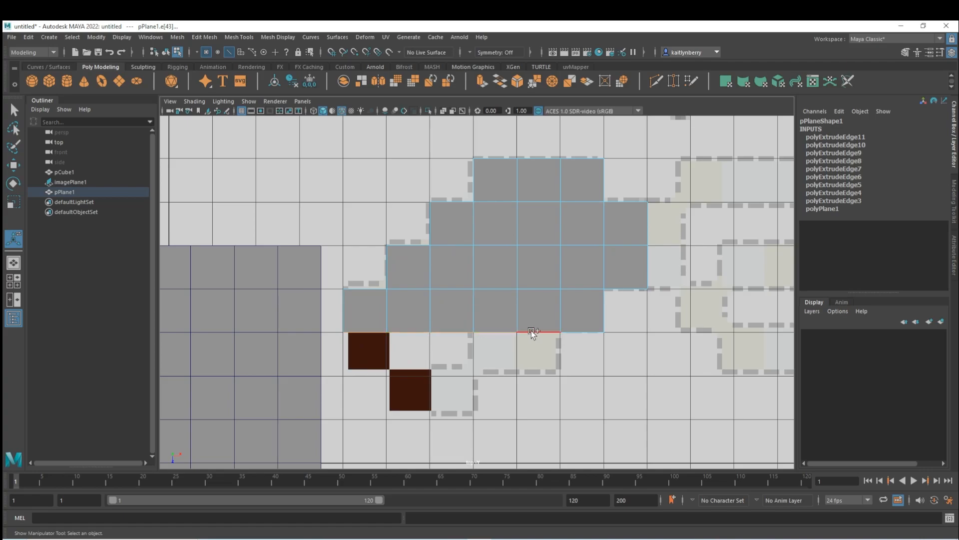
{"action": "key", "text": "ctrl+e"}
{"action": "left_click", "coordinate": [918, 257]}
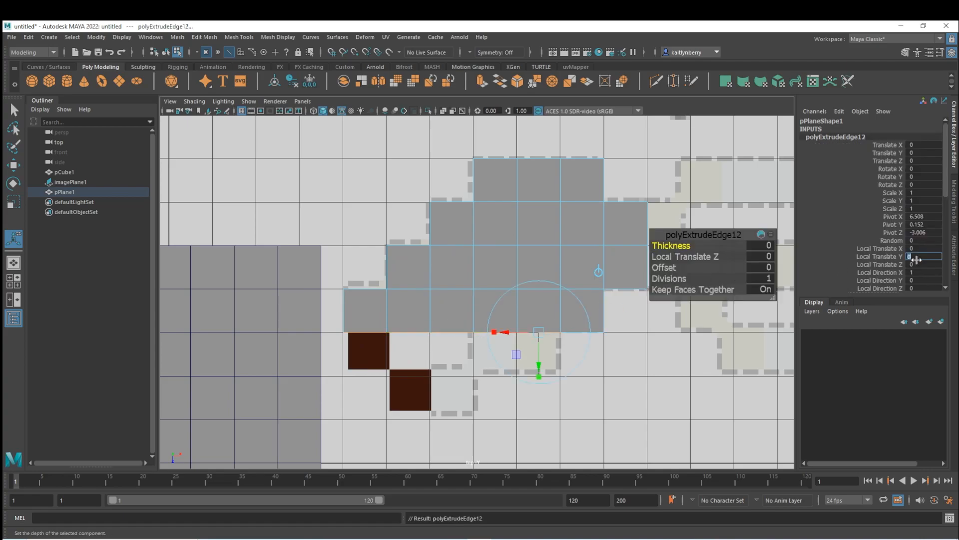
{"action": "type", "text": "1"}
{"action": "key", "text": "Return"}
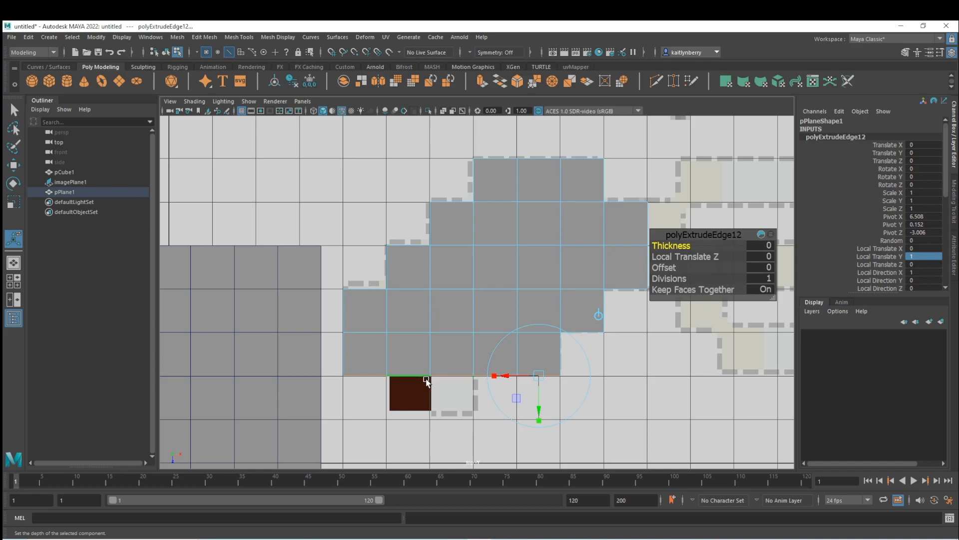
Extrude the two bottom edges above the remaining wing tip squares downward with a Local Translate Y of 1.
{"action": "left_click", "coordinate": [400, 378]}
{"action": "key", "text": "ctrl+e"}
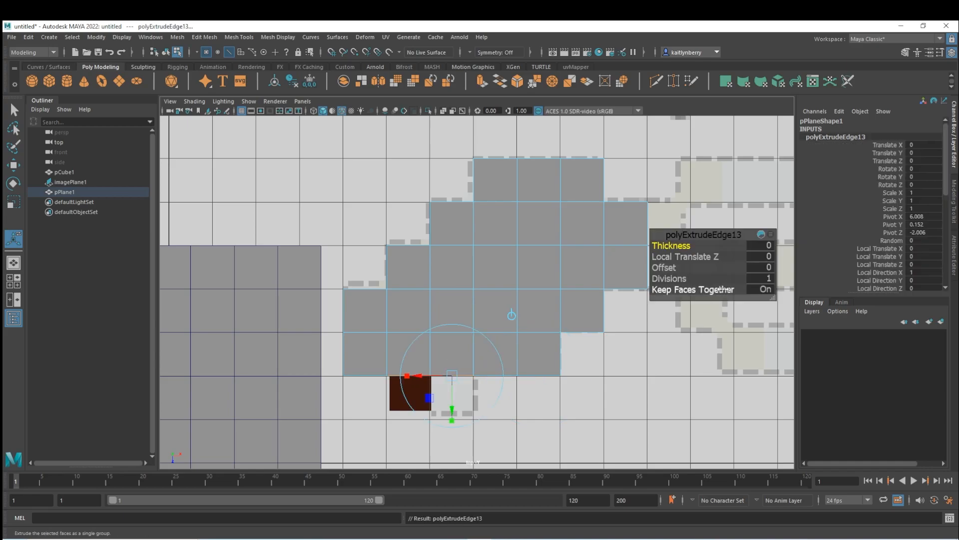
{"action": "left_click", "coordinate": [917, 257]}
{"action": "type", "text": "1"}
{"action": "key", "text": "Return"}
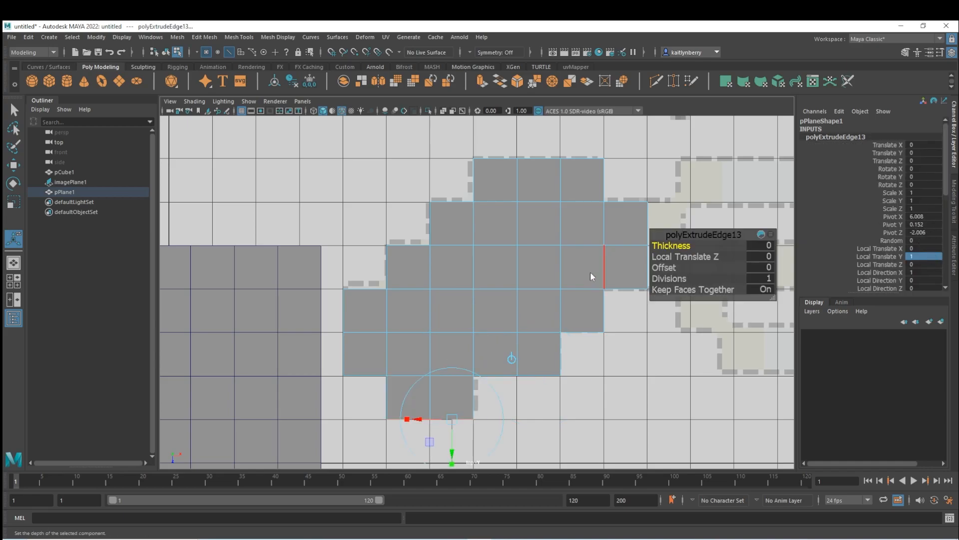
Return to object mode, select the traced wing plane and duplicate it with the Move tool active.
{"action": "right_click_drag", "start_coordinate": [591, 285], "coordinate": [676, 196]}
{"action": "left_click", "coordinate": [676, 195]}
{"action": "scroll", "coordinate": [604, 314], "scroll_direction": "down", "scroll_amount": 6}
{"action": "left_click", "coordinate": [518, 263]}
{"action": "mouse_move", "coordinate": [580, 210]}
{"action": "middle_mouse_down", "text": "alt"}
{"action": "mouse_move", "coordinate": [555, 222]}
{"action": "mouse_move", "coordinate": [528, 266]}
{"action": "mouse_move", "coordinate": [538, 334]}
{"action": "mouse_move", "coordinate": [576, 228]}
{"action": "middle_mouse_up", "text": "alt"}
{"action": "scroll", "coordinate": [540, 265], "scroll_direction": "down", "scroll_amount": 1}
{"action": "scroll", "coordinate": [538, 334], "scroll_direction": "down", "scroll_amount": 1}
{"action": "scroll", "coordinate": [538, 333], "scroll_direction": "down", "scroll_amount": 1}
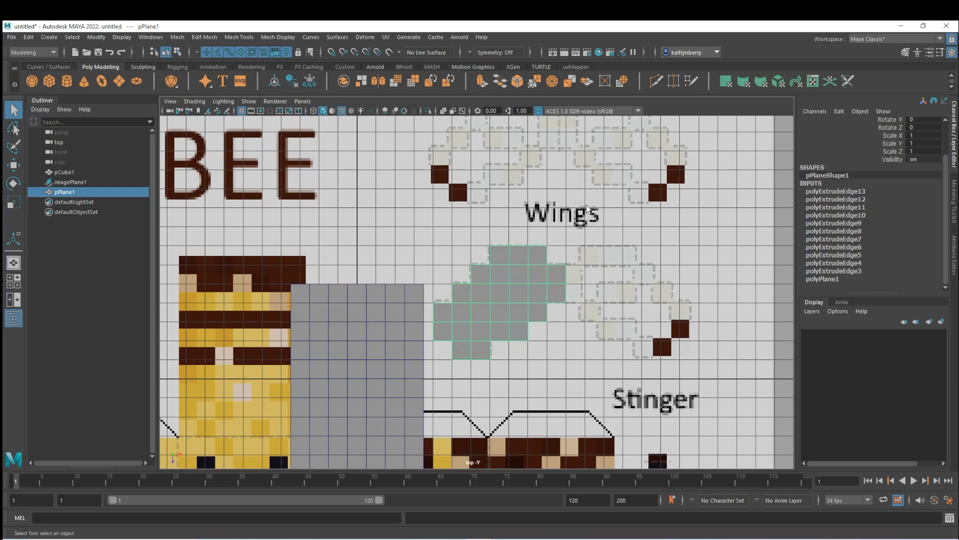
{"action": "scroll", "coordinate": [608, 258], "scroll_direction": "up", "scroll_amount": 1}
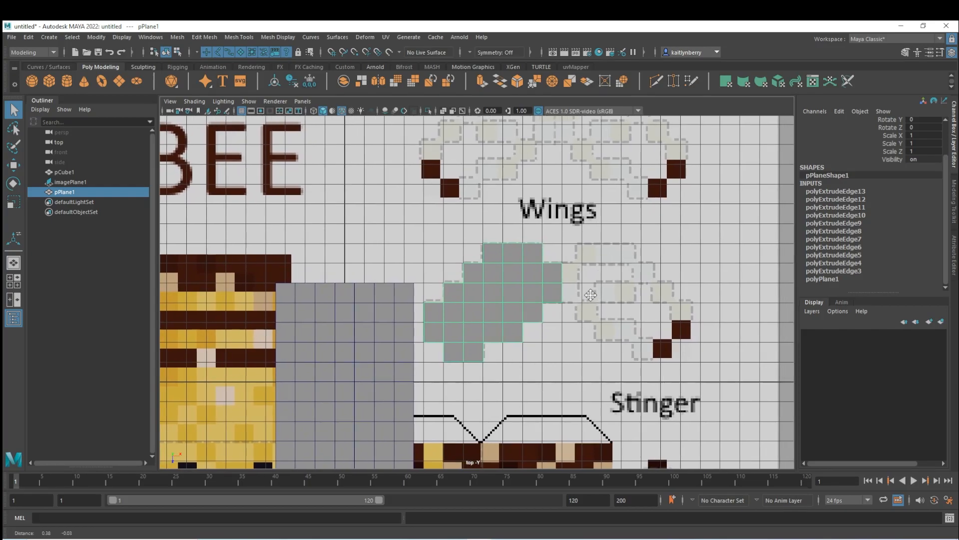
{"action": "middle_click_drag", "start_coordinate": [607, 259], "coordinate": [565, 255], "text": "alt"}
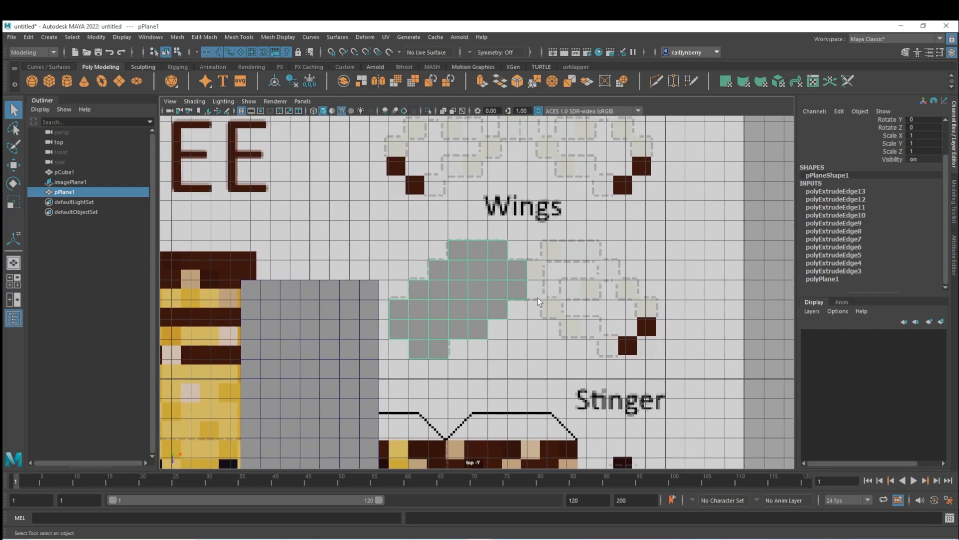
{"action": "key", "text": "ctrl+d"}
{"action": "key", "text": "w"}
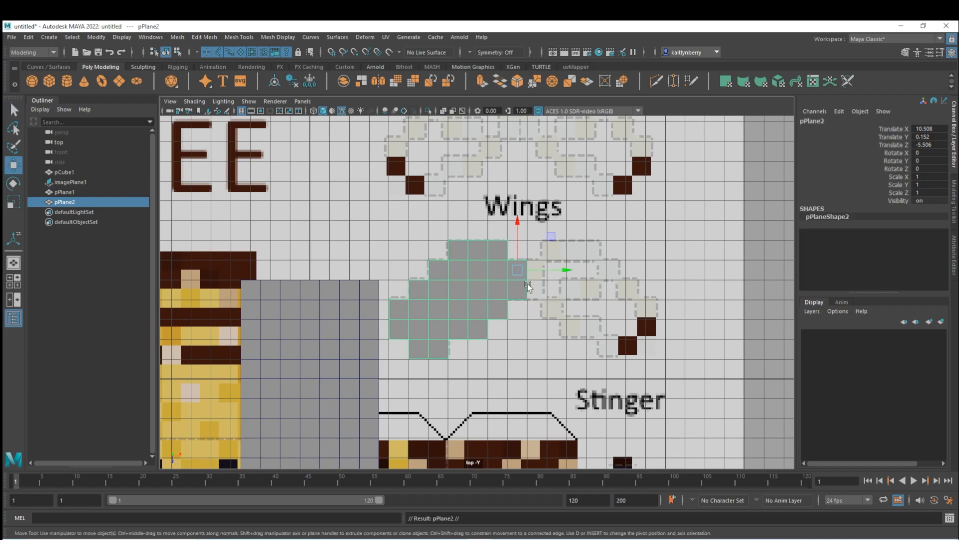
Mirror the duplicated wing with a Scale X of -1 and position it over the other wing outline on the template.
{"action": "left_click_drag", "start_coordinate": [548, 270], "coordinate": [683, 271]}
{"action": "left_click", "coordinate": [928, 177]}
{"action": "type", "text": "-1"}
{"action": "key", "text": "Return"}
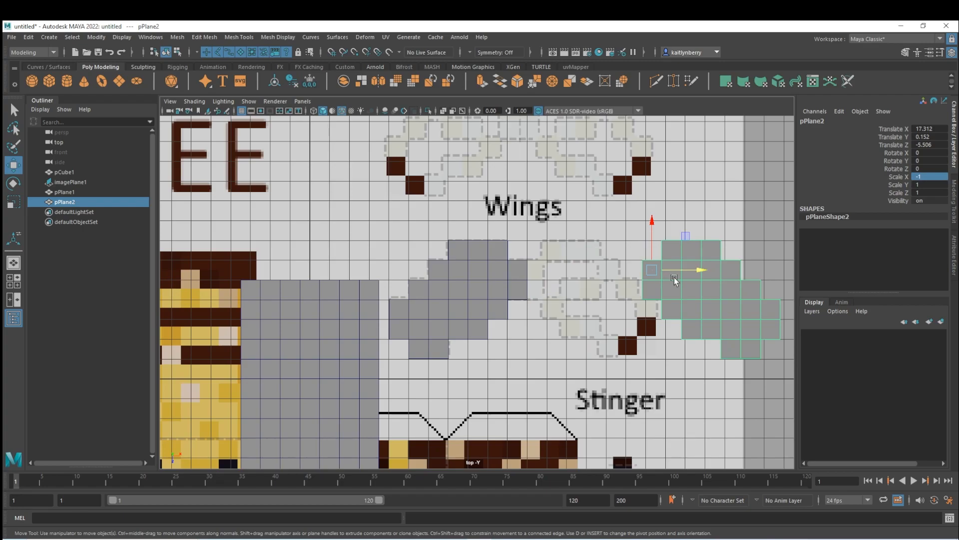
{"action": "left_click_drag", "start_coordinate": [696, 270], "coordinate": [574, 269]}
{"action": "left_click", "coordinate": [656, 244]}
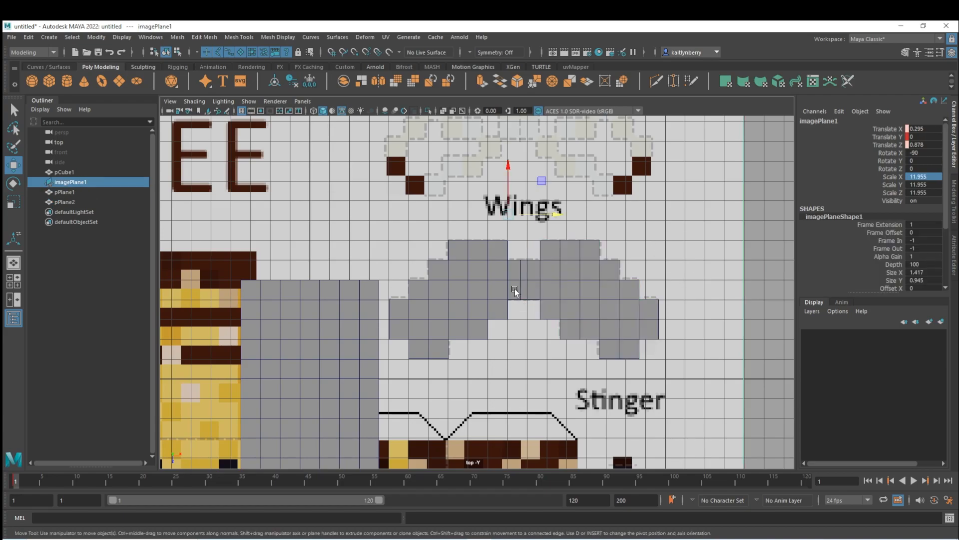
Select both wing planes and move them together over the body, to Translate X 0.121 and Translate Z -1.889 for the first wing.
{"action": "left_click", "coordinate": [514, 289]}
{"action": "left_click", "coordinate": [547, 307], "text": "shift"}
{"action": "scroll", "coordinate": [529, 295], "scroll_direction": "down", "scroll_amount": 3}
{"action": "left_click_drag", "start_coordinate": [629, 232], "coordinate": [490, 242]}
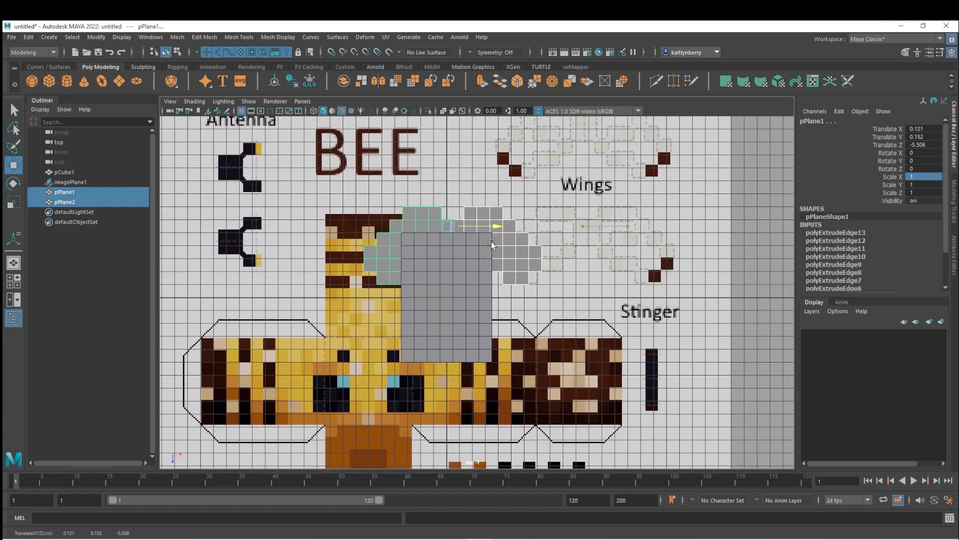
{"action": "left_click_drag", "start_coordinate": [449, 186], "coordinate": [448, 229]}
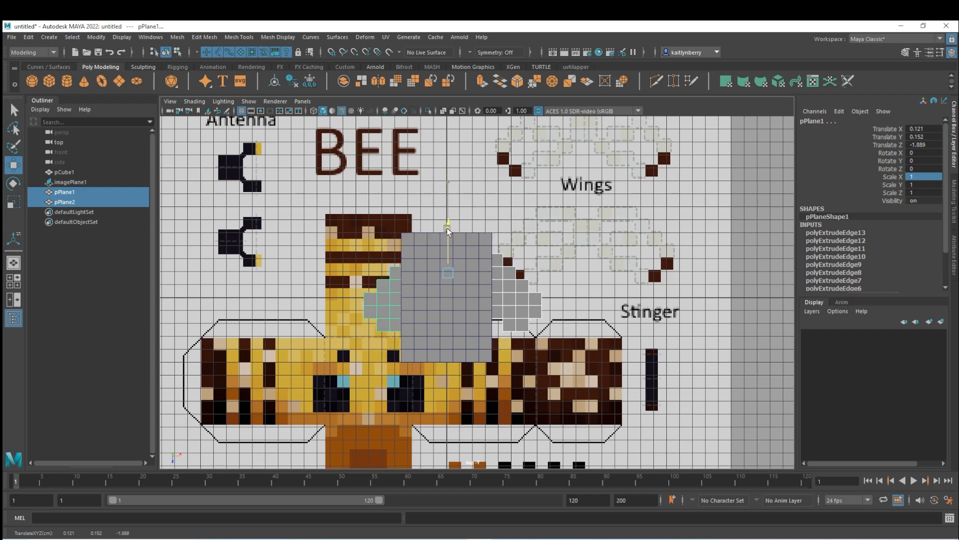
Switch to the browser and examine the wing placement in the rendered bee reference image before returning to Maya.
{"action": "key", "text": "alt+Tab"}
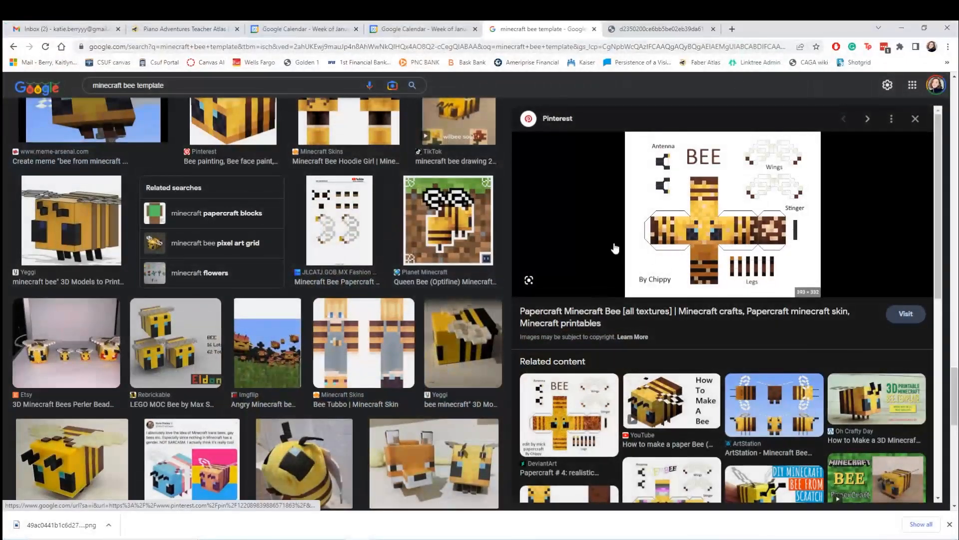
{"action": "scroll", "coordinate": [648, 257], "scroll_direction": "up", "scroll_amount": 5}
{"action": "left_click", "coordinate": [663, 28]}
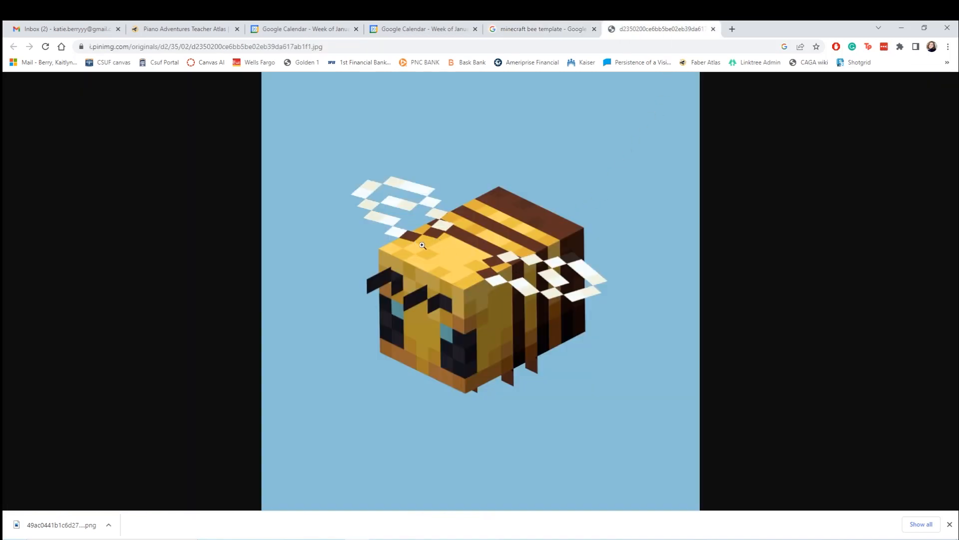
{"action": "key", "text": "alt+Tab"}
Raise both wings in the perspective view and vertex-snap them onto the top of the body at Translate Y 3.5.
{"action": "key", "text": "space"}
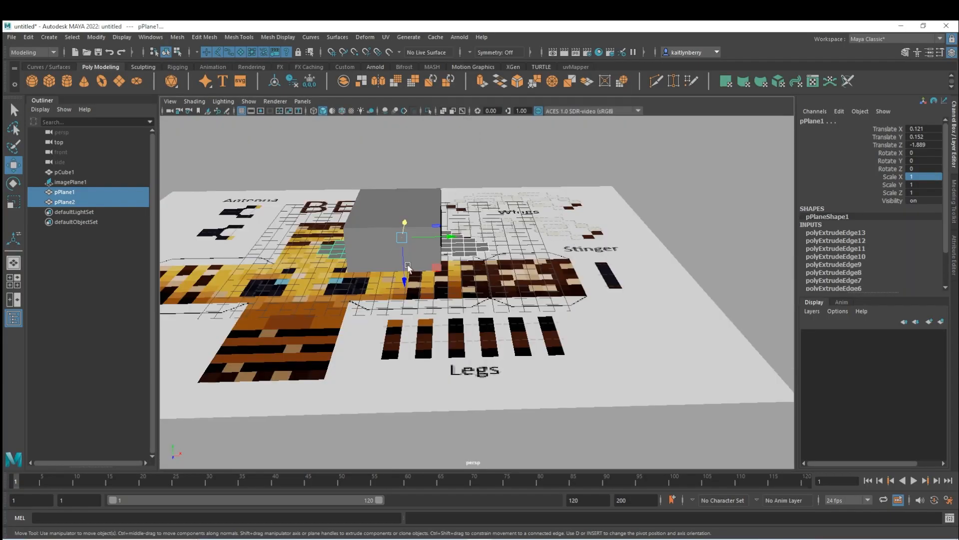
{"action": "left_click_drag", "start_coordinate": [404, 272], "coordinate": [391, 241]}
{"action": "key", "text": "f"}
{"action": "left_click_drag", "start_coordinate": [582, 369], "coordinate": [578, 386], "text": "alt"}
{"action": "key", "text": "v"}
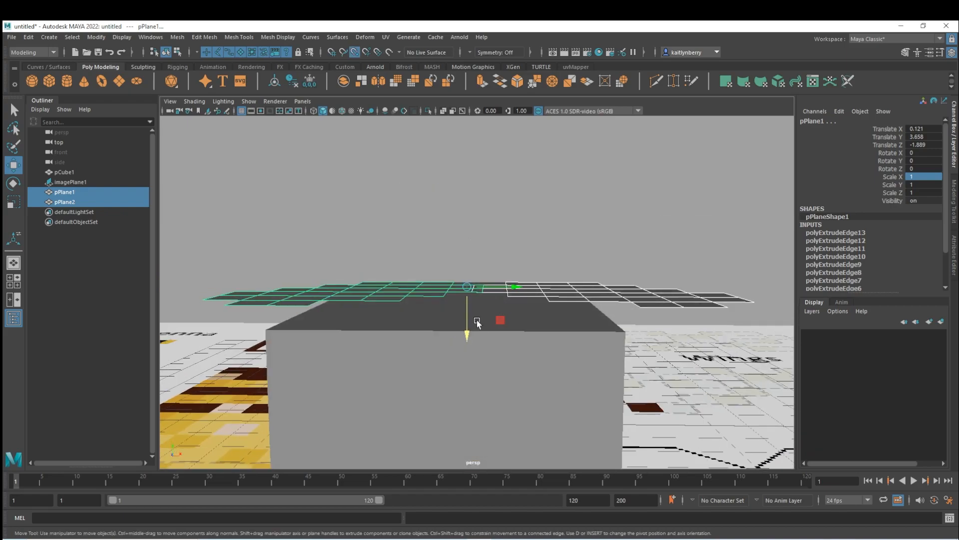
{"action": "left_click_drag", "start_coordinate": [468, 318], "coordinate": [469, 316]}
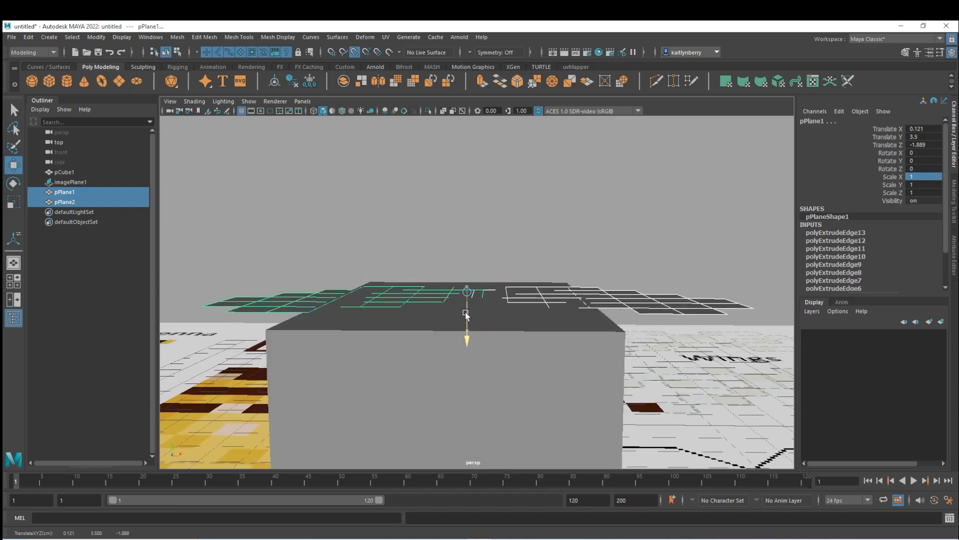
Select the mirrored wing and turn on wireframe on shaded in the perspective view.
{"action": "left_click_drag", "start_coordinate": [505, 380], "coordinate": [529, 373], "text": "alt"}
{"action": "left_click", "coordinate": [461, 362]}
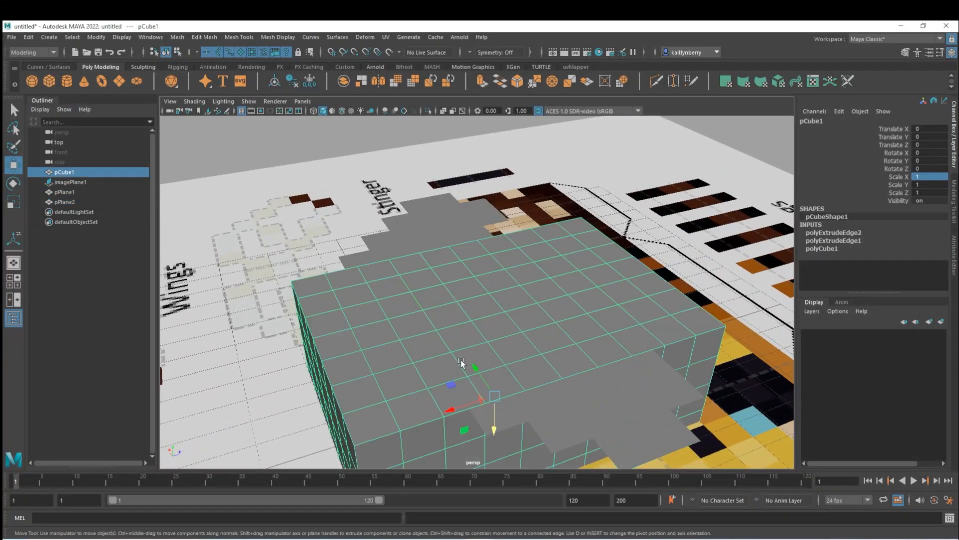
{"action": "left_click", "coordinate": [450, 232]}
{"action": "left_click_drag", "start_coordinate": [410, 312], "coordinate": [489, 322], "text": "alt"}
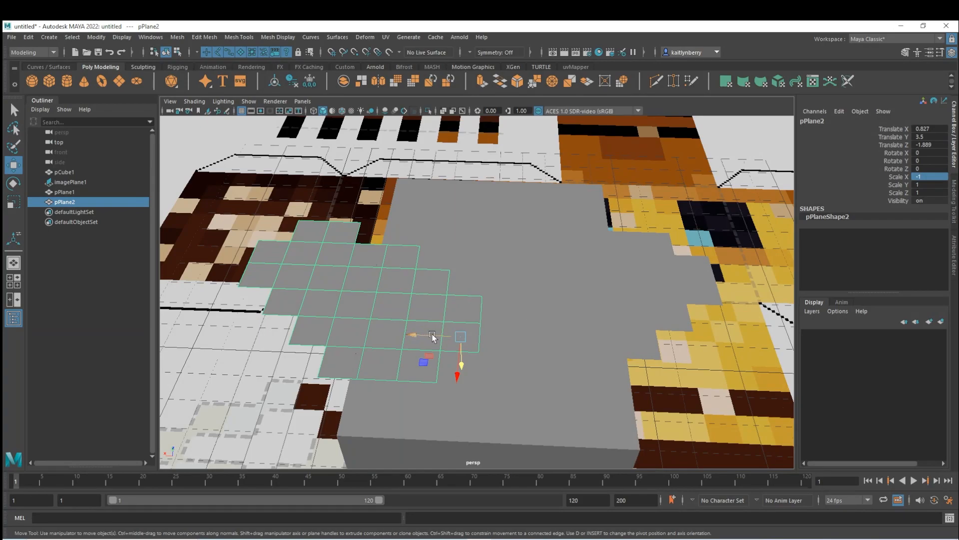
{"action": "left_click", "coordinate": [342, 112]}
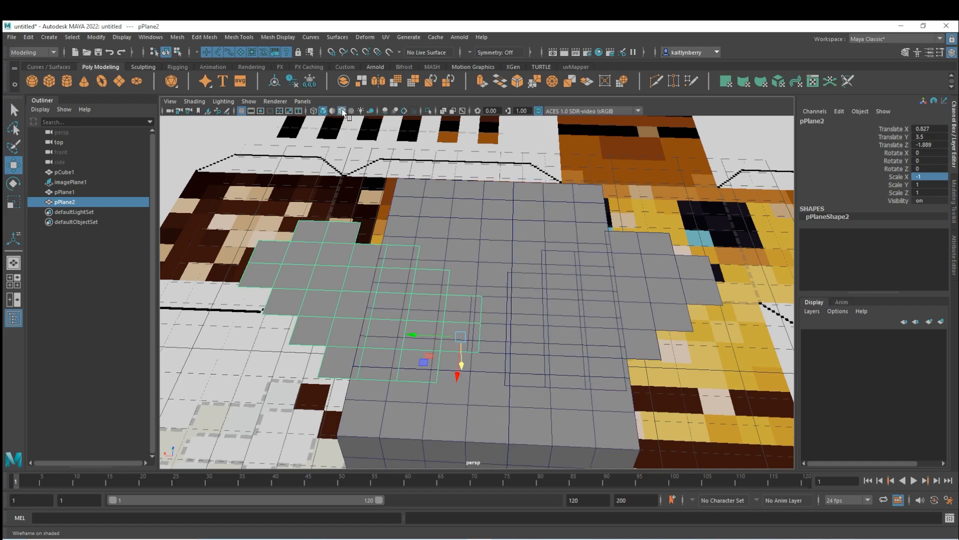
Move the mirrored wing outward to Translate X 2.493 and Translate Z -1.404, and set its Rotate Y to 18.
{"action": "left_click_drag", "start_coordinate": [466, 347], "coordinate": [454, 212], "text": "alt"}
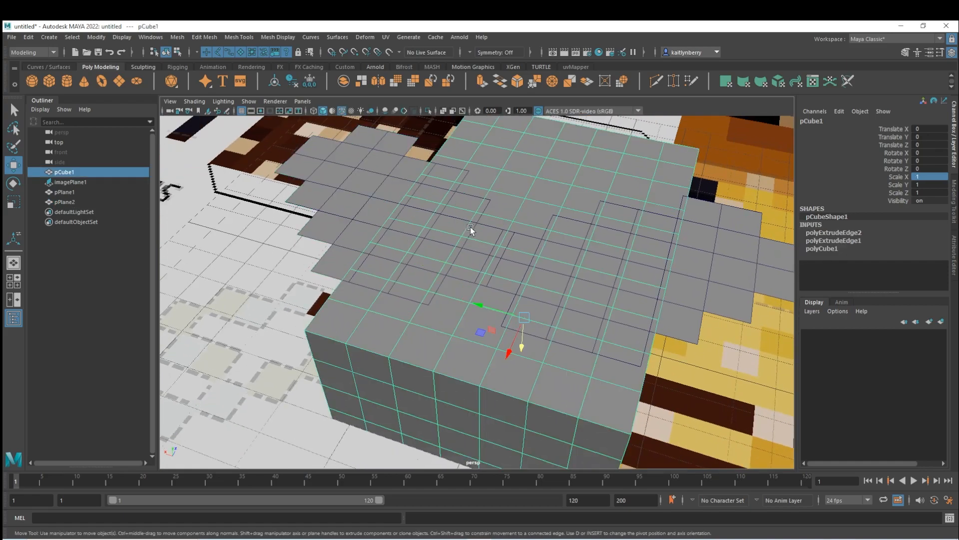
{"action": "left_click_drag", "start_coordinate": [460, 261], "coordinate": [370, 281]}
{"action": "middle_click_drag", "start_coordinate": [381, 258], "coordinate": [552, 245], "text": "alt"}
{"action": "left_click_drag", "start_coordinate": [553, 245], "coordinate": [531, 284], "text": "alt"}
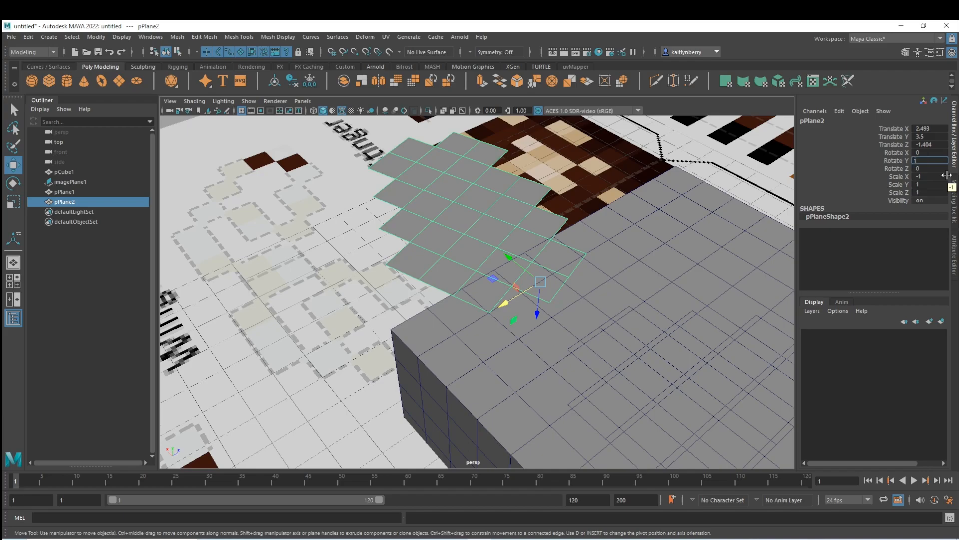
{"action": "type", "text": "8"}
{"action": "key", "text": "Return"}
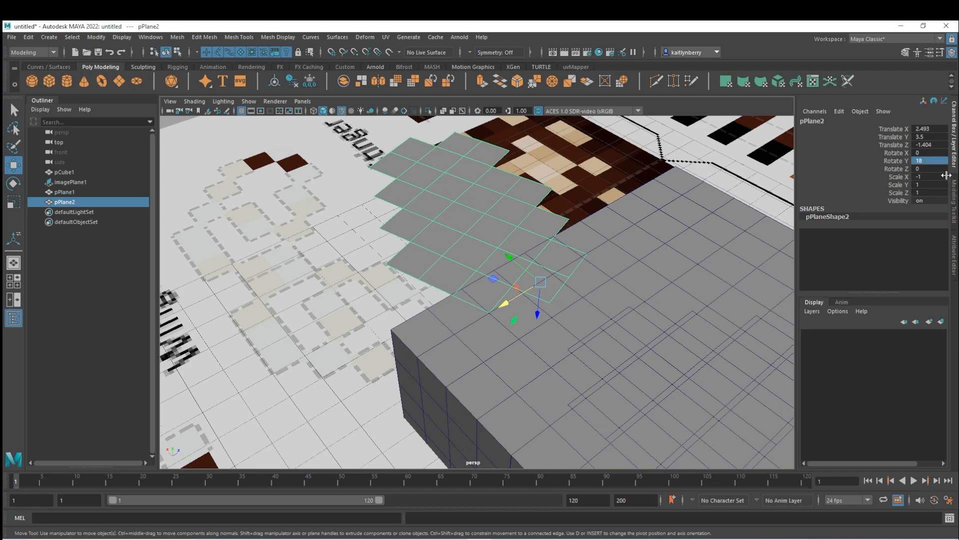
Select the original wing on the opposite side of the body and set its Rotate Y to -18.
{"action": "left_click_drag", "start_coordinate": [618, 333], "coordinate": [562, 274], "text": "alt"}
{"action": "left_click", "coordinate": [561, 273]}
{"action": "double_click", "coordinate": [932, 159]}
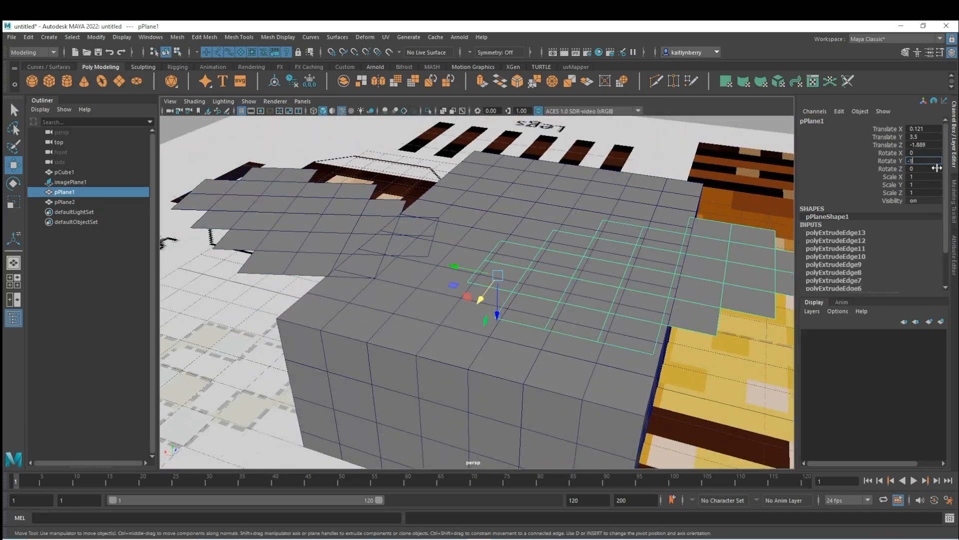
{"action": "type", "text": "-18"}
{"action": "key", "text": "Return"}
Move the original wing outward to about Translate X -2.5 and Translate Z -1.405, matching the opposite wing's placement.
{"action": "left_click_drag", "start_coordinate": [655, 245], "coordinate": [502, 271], "text": "alt"}
{"action": "left_click_drag", "start_coordinate": [459, 298], "coordinate": [545, 299]}
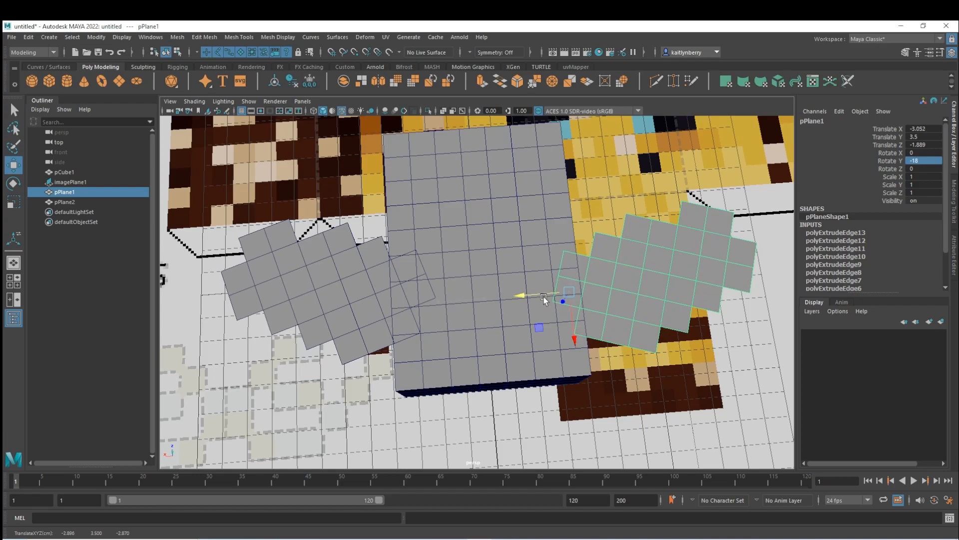
{"action": "mouse_move", "coordinate": [578, 334]}
{"action": "left_mouse_down"}
{"action": "mouse_move", "coordinate": [565, 307]}
{"action": "mouse_move", "coordinate": [561, 325]}
{"action": "left_mouse_up"}
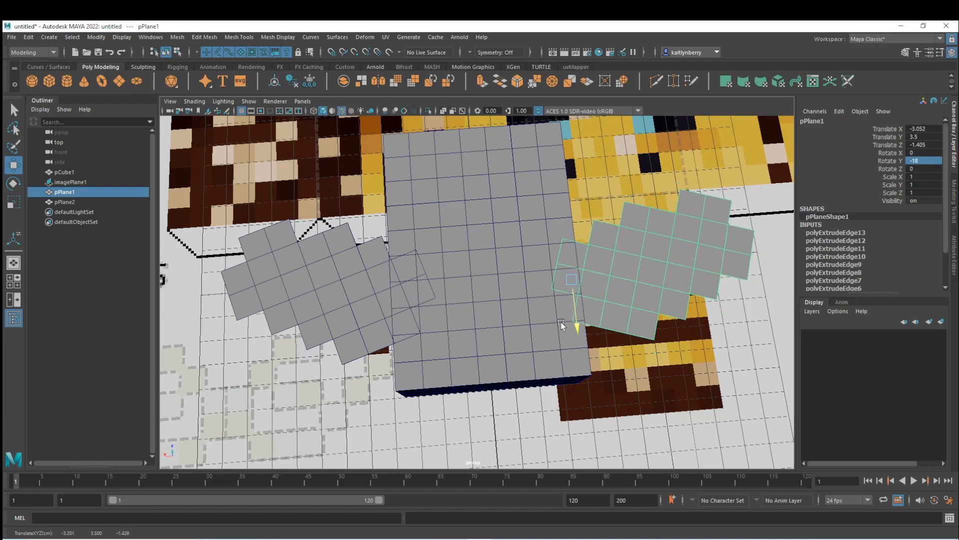
{"action": "left_click_drag", "start_coordinate": [550, 283], "coordinate": [534, 283]}
{"action": "right_click_drag", "start_coordinate": [583, 362], "coordinate": [682, 397], "text": "alt"}
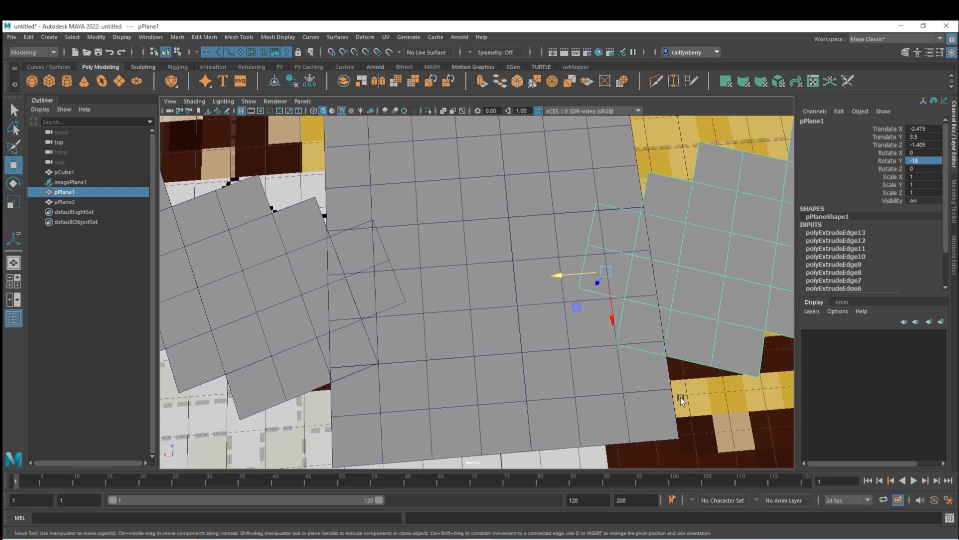
{"action": "left_click_drag", "start_coordinate": [683, 396], "coordinate": [589, 359], "text": "alt"}
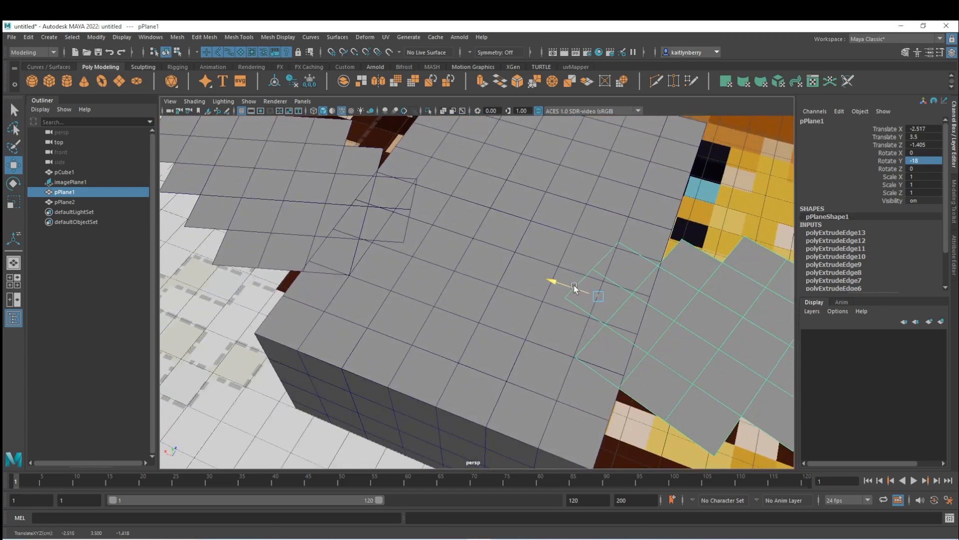
{"action": "left_click_drag", "start_coordinate": [613, 300], "coordinate": [585, 381], "text": "alt"}
Select the papercraft template image plane and hide it.
{"action": "left_click", "coordinate": [399, 345]}
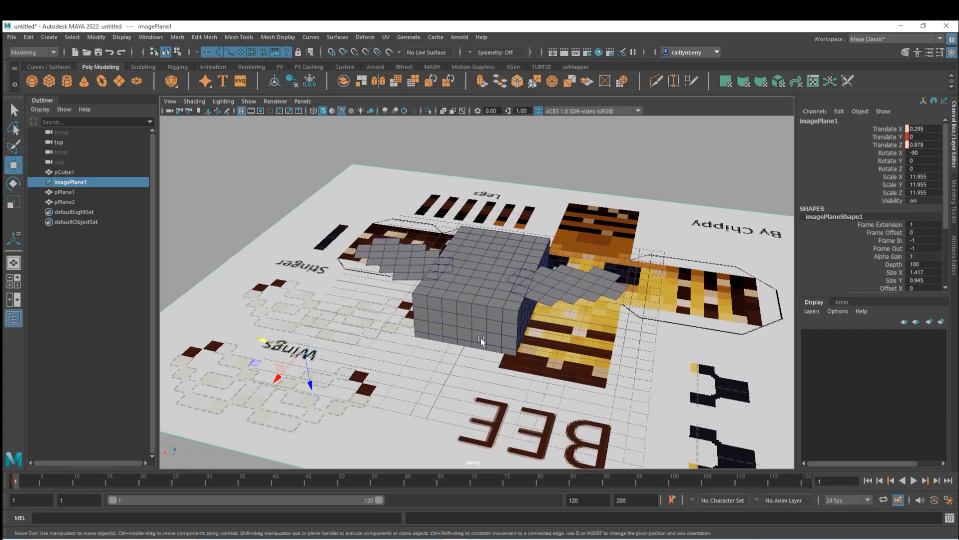
{"action": "key", "text": "ctrl+h"}
{"action": "left_click_drag", "start_coordinate": [580, 324], "coordinate": [587, 347], "text": "alt"}
{"action": "right_click_drag", "start_coordinate": [588, 347], "coordinate": [614, 399], "text": "alt"}
{"action": "middle_click_drag", "start_coordinate": [559, 387], "coordinate": [553, 255], "text": "alt"}
{"action": "left_click_drag", "start_coordinate": [552, 255], "coordinate": [522, 286], "text": "alt"}
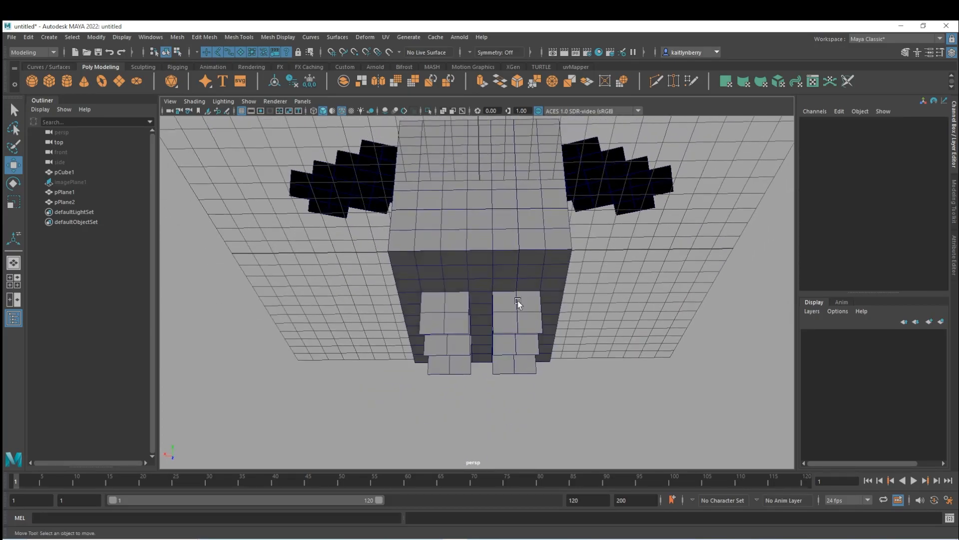
Check the bee's legs and wings from several angles and hide the grid in the perspective view.
{"action": "left_click", "coordinate": [521, 300]}
{"action": "left_click_drag", "start_coordinate": [509, 336], "coordinate": [523, 367], "text": "alt"}
{"action": "right_click_drag", "start_coordinate": [523, 366], "coordinate": [540, 320], "text": "alt"}
{"action": "mouse_move", "coordinate": [539, 320]}
{"action": "left_mouse_down", "text": "alt"}
{"action": "mouse_move", "coordinate": [508, 327]}
{"action": "mouse_move", "coordinate": [578, 336]}
{"action": "mouse_move", "coordinate": [550, 331]}
{"action": "left_mouse_up", "text": "alt"}
{"action": "left_click", "coordinate": [615, 306]}
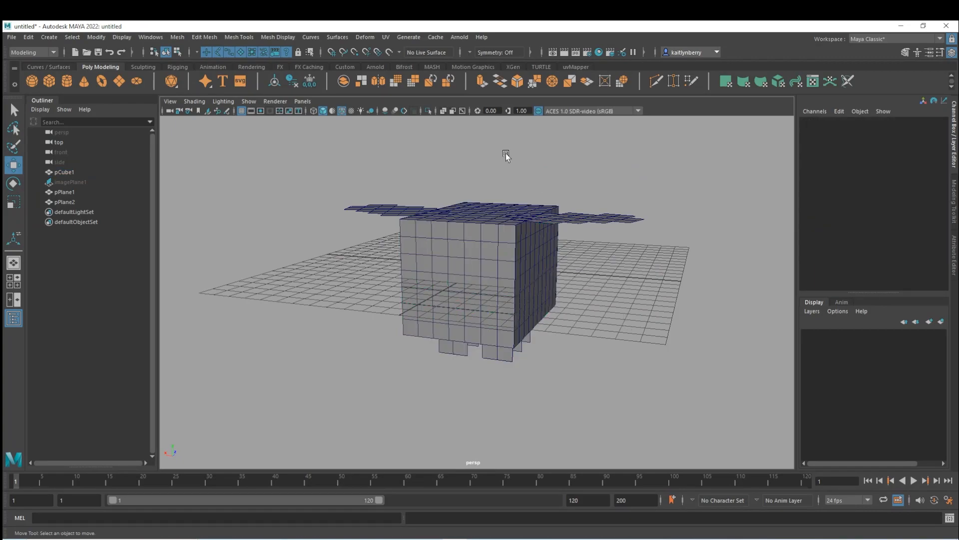
{"action": "right_click_drag", "start_coordinate": [491, 245], "coordinate": [656, 285], "text": "alt"}
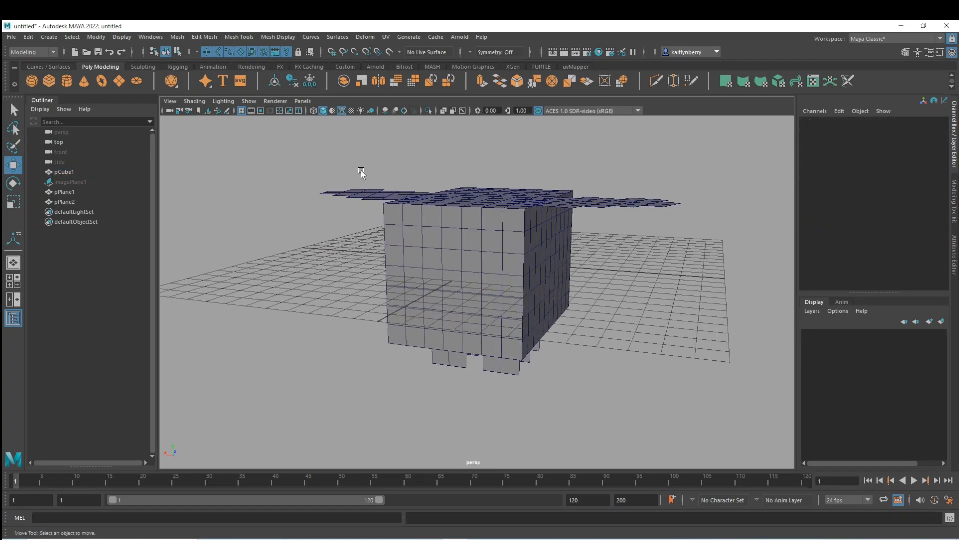
{"action": "left_click_drag", "start_coordinate": [304, 118], "coordinate": [301, 143], "text": "alt"}
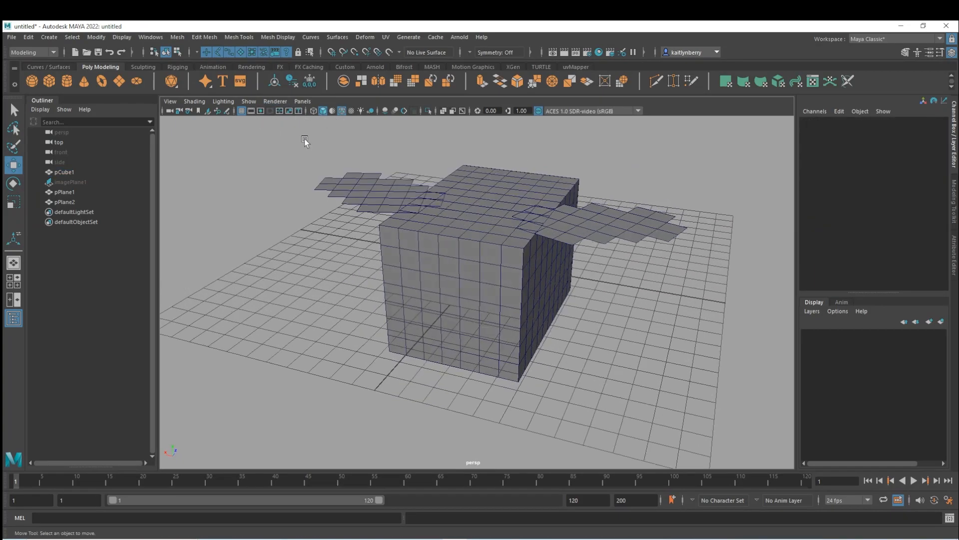
{"action": "left_click", "coordinate": [342, 111]}
{"action": "mouse_move", "coordinate": [248, 119]}
{"action": "left_mouse_down", "text": "alt"}
{"action": "mouse_move", "coordinate": [259, 139]}
{"action": "mouse_move", "coordinate": [501, 301]}
{"action": "mouse_move", "coordinate": [531, 283]}
{"action": "mouse_move", "coordinate": [518, 284]}
{"action": "left_mouse_up", "text": "alt"}
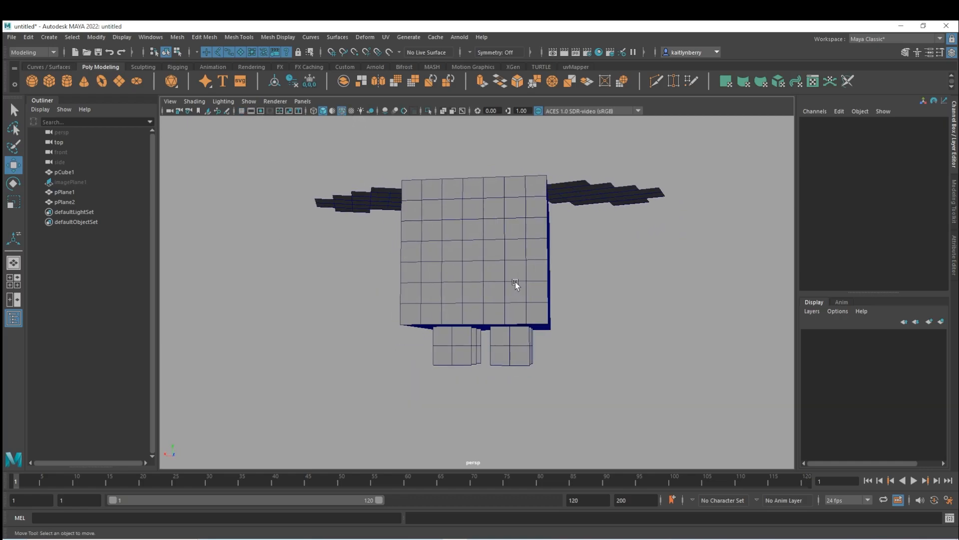
Try different viewport background colours behind the bee model.
{"action": "key", "text": "alt+b"}
{"action": "left_click_drag", "start_coordinate": [610, 265], "coordinate": [617, 327], "text": "alt"}
{"action": "key", "text": "alt+b"}
{"action": "key", "text": "alt+b"}
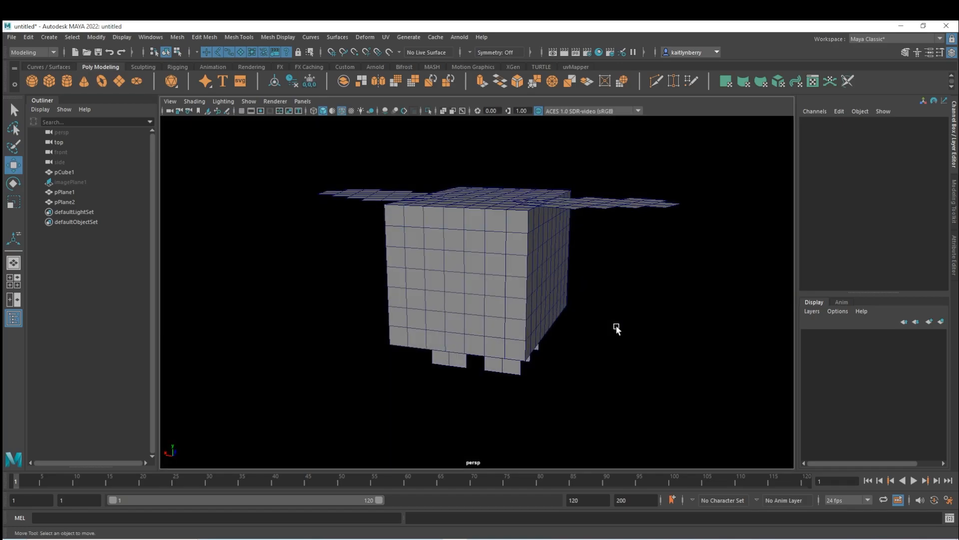
{"action": "key", "text": "alt+b"}
{"action": "left_click_drag", "start_coordinate": [602, 293], "coordinate": [539, 332], "text": "alt"}
{"action": "key", "text": "alt+b"}
Switch to the browser and examine the bee reference, papercraft template and image search results for the remaining details.
{"action": "key", "text": "space"}
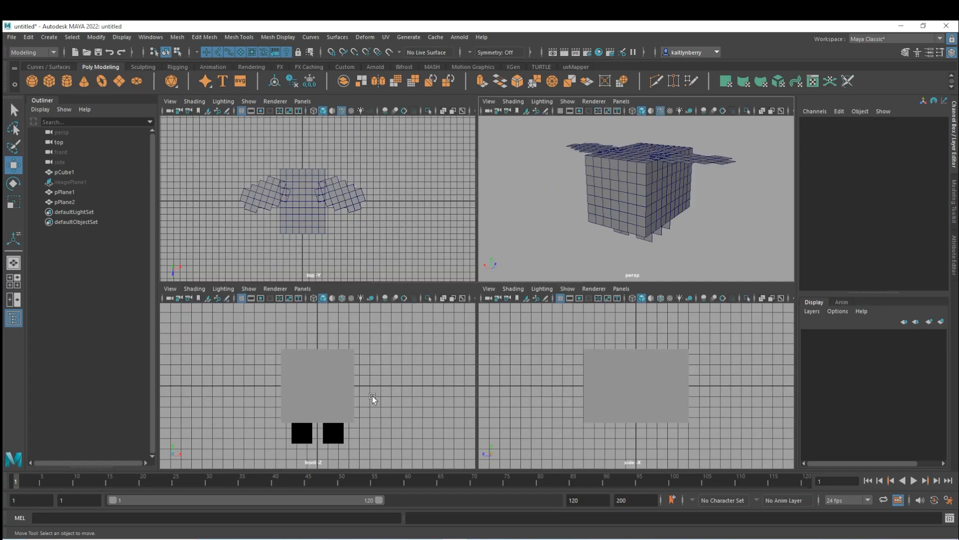
{"action": "key", "text": "space"}
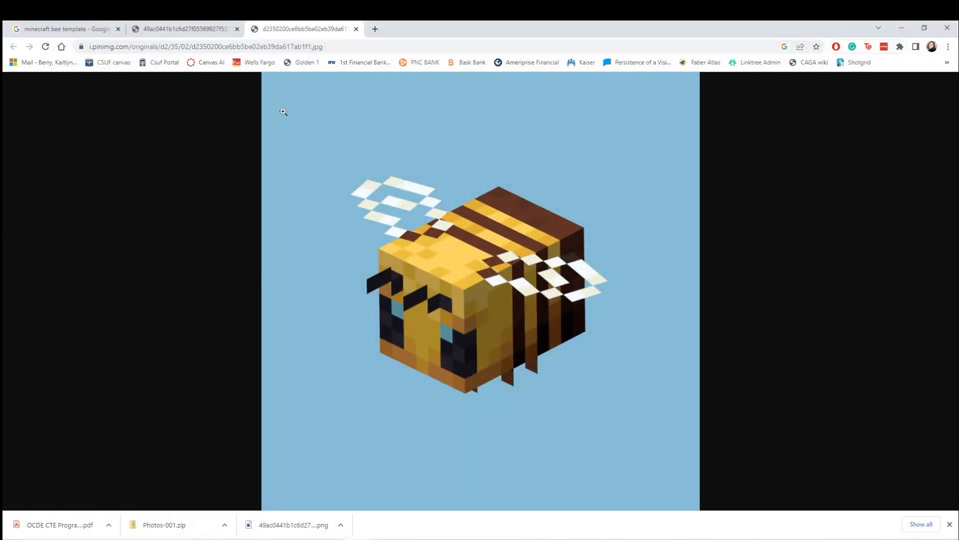
{"action": "left_click", "coordinate": [191, 25]}
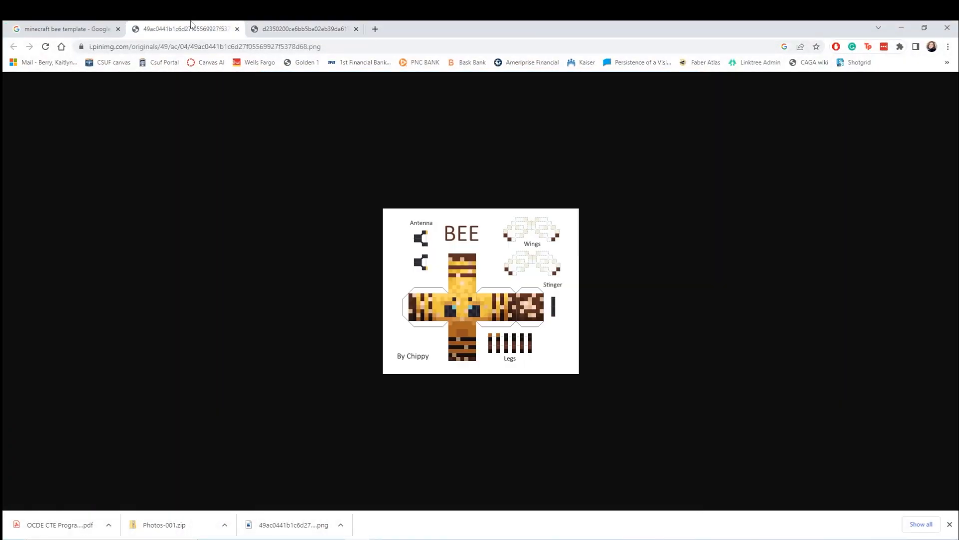
{"action": "left_click", "coordinate": [99, 26]}
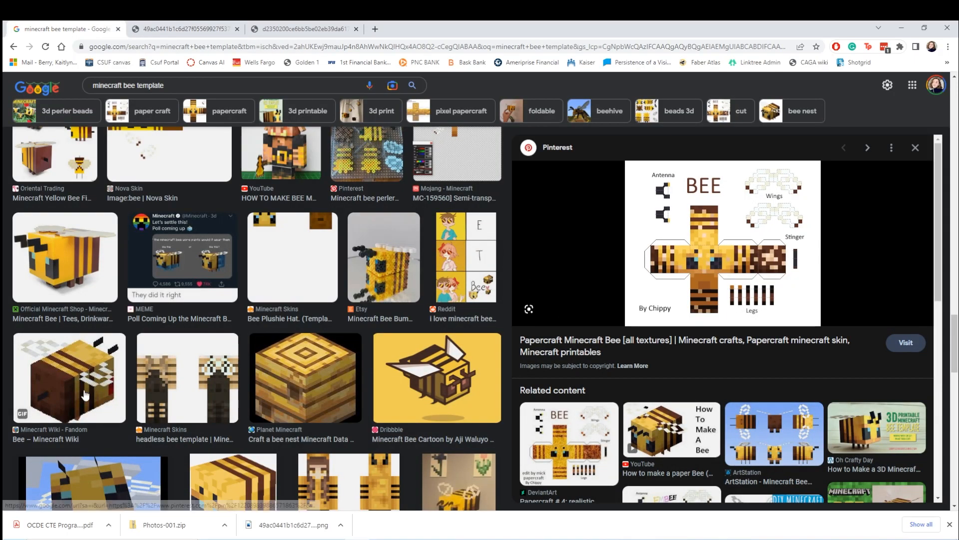
{"action": "scroll", "coordinate": [91, 383], "scroll_direction": "down", "scroll_amount": 5}
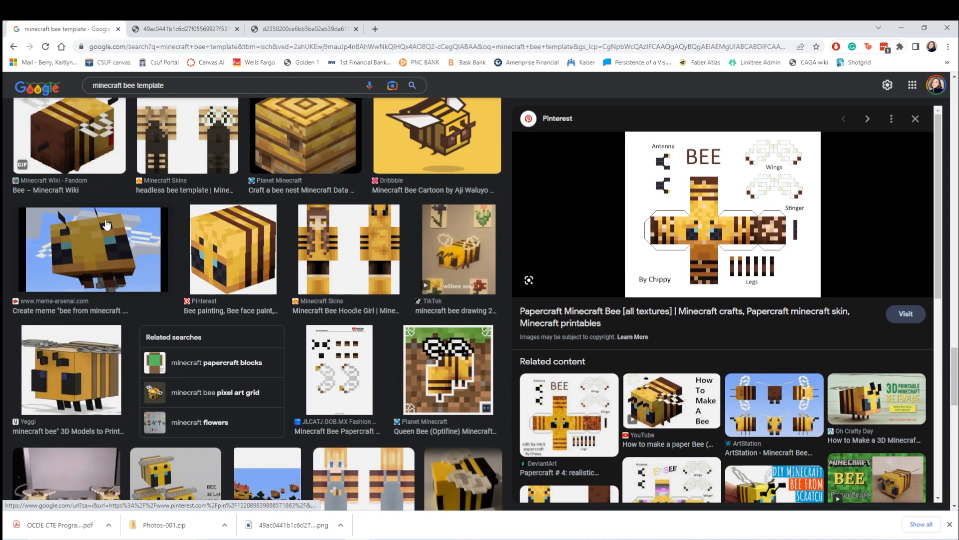
{"action": "key", "text": "alt+Left"}
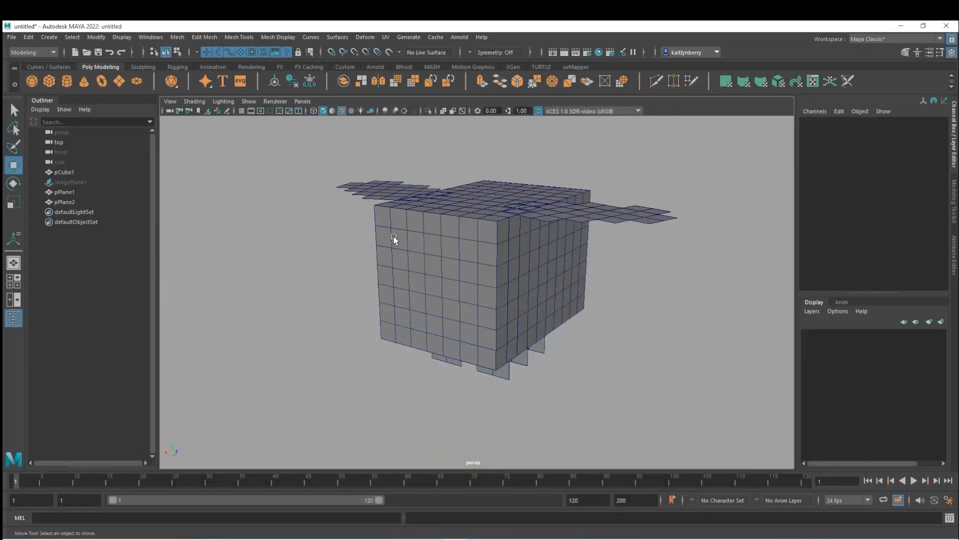
Start extruding the two matching vertical edges in the second row from the top of the cube's front face.
{"action": "right_click", "coordinate": [398, 220]}
{"action": "left_click", "coordinate": [399, 193]}
{"action": "left_click", "coordinate": [414, 231]}
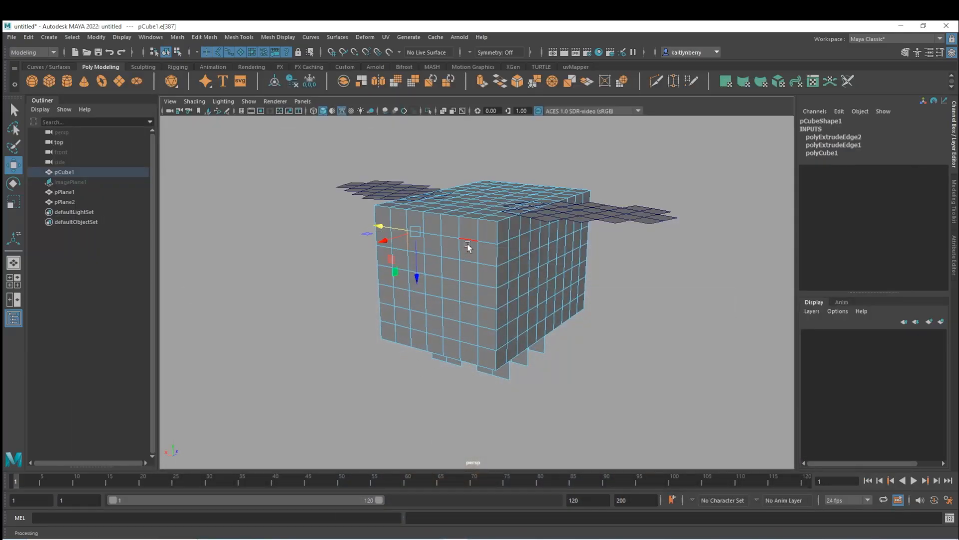
{"action": "left_click", "coordinate": [459, 250], "text": "shift"}
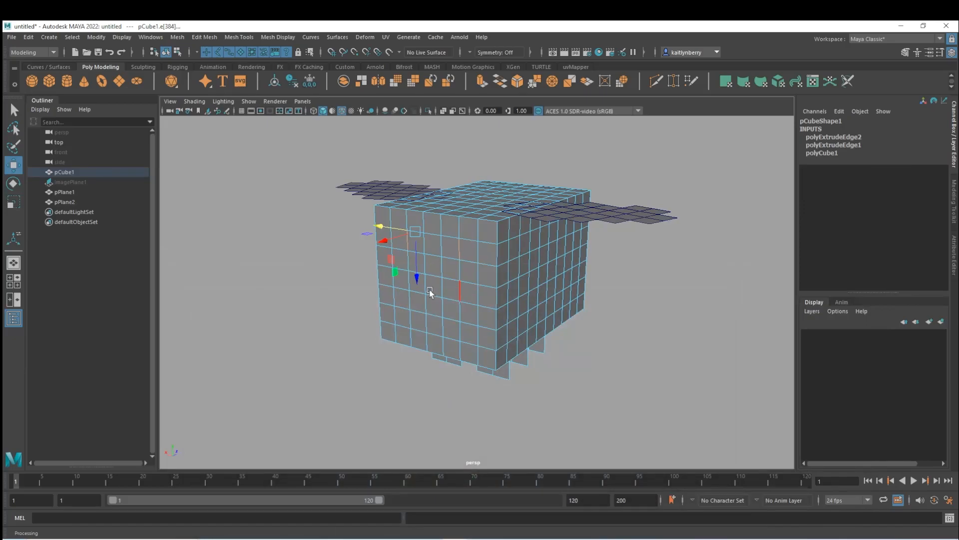
{"action": "left_click_drag", "start_coordinate": [428, 289], "coordinate": [518, 354], "text": "alt"}
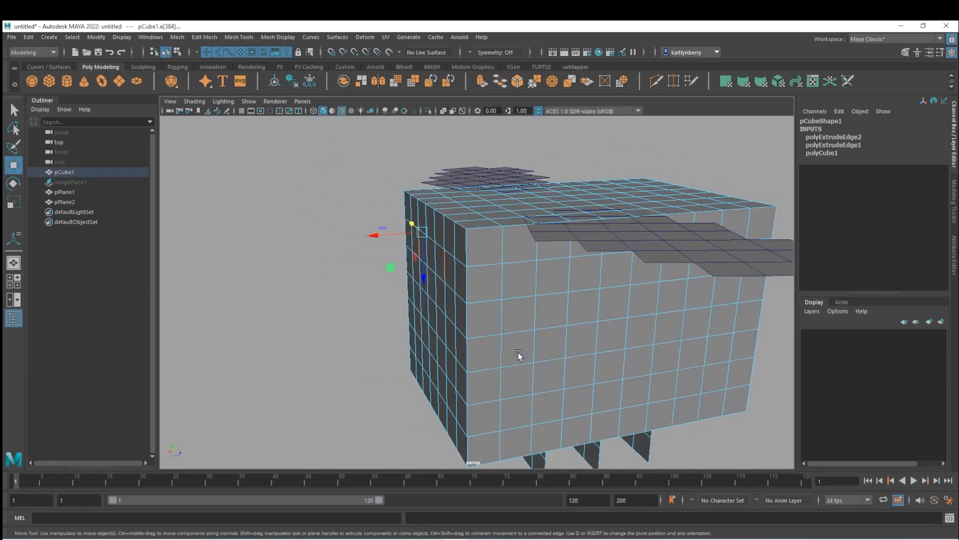
{"action": "key", "text": "ctrl+e"}
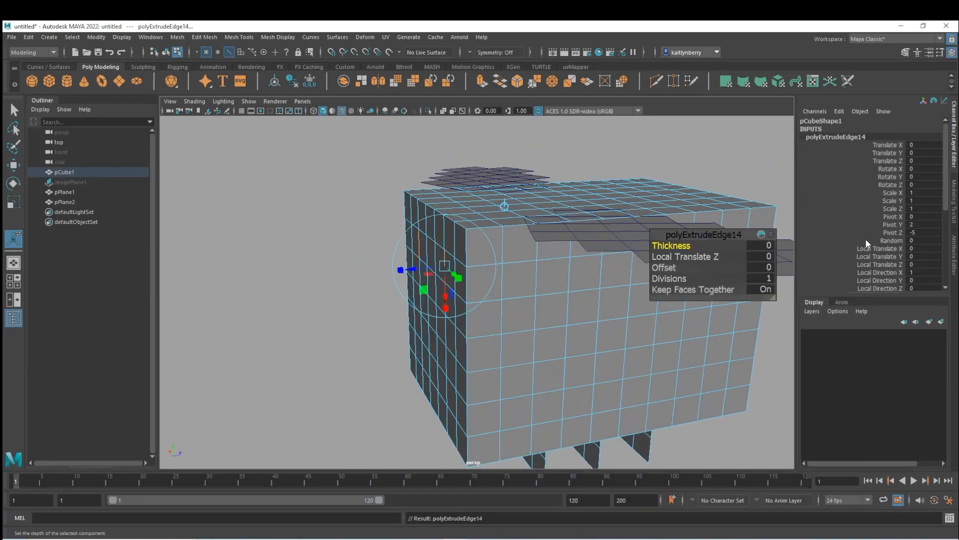
{"action": "double_click", "coordinate": [919, 258]}
{"action": "key", "text": "Return"}
{"action": "key", "text": "ctrl+z"}
{"action": "double_click", "coordinate": [920, 248]}
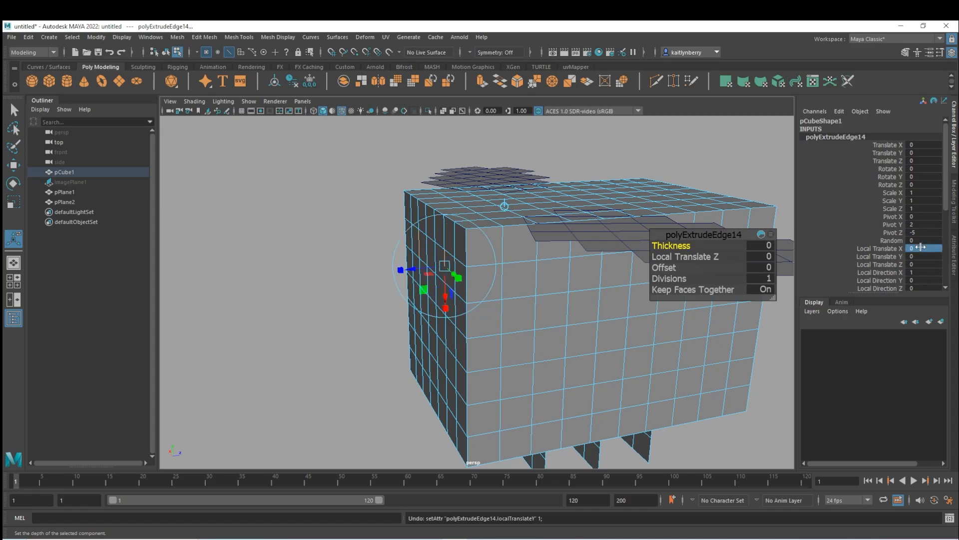
{"action": "type", "text": "1"}
{"action": "key", "text": "Return"}
{"action": "key", "text": "ctrl+z"}
Set the antenna extrusion's local Z translation to 1 and start another extrusion from the new outer edges.
{"action": "double_click", "coordinate": [921, 264]}
{"action": "type", "text": "1"}
{"action": "key", "text": "Return"}
{"action": "left_click_drag", "start_coordinate": [570, 262], "coordinate": [479, 291], "text": "alt"}
{"action": "right_click_drag", "start_coordinate": [479, 290], "coordinate": [517, 291], "text": "alt"}
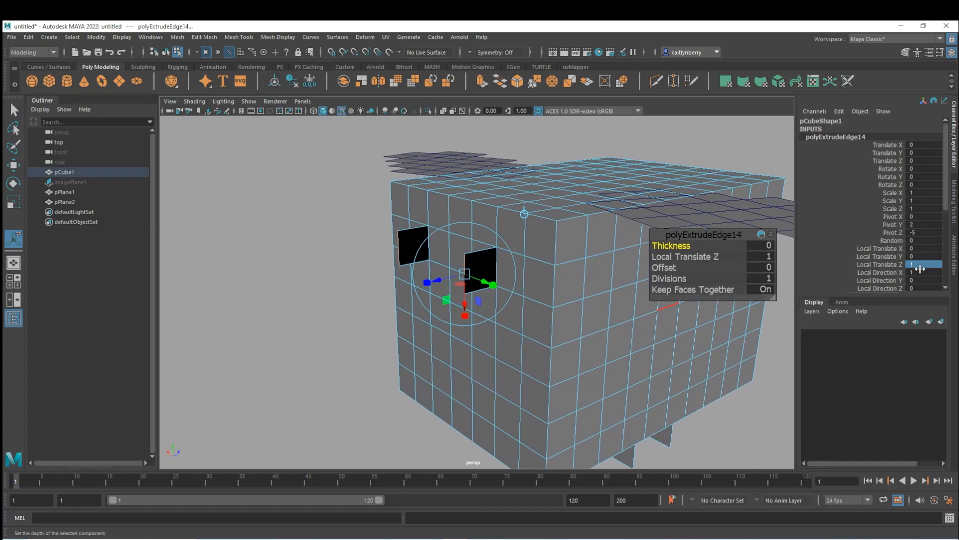
{"action": "left_click_drag", "start_coordinate": [538, 249], "coordinate": [519, 311], "text": "alt"}
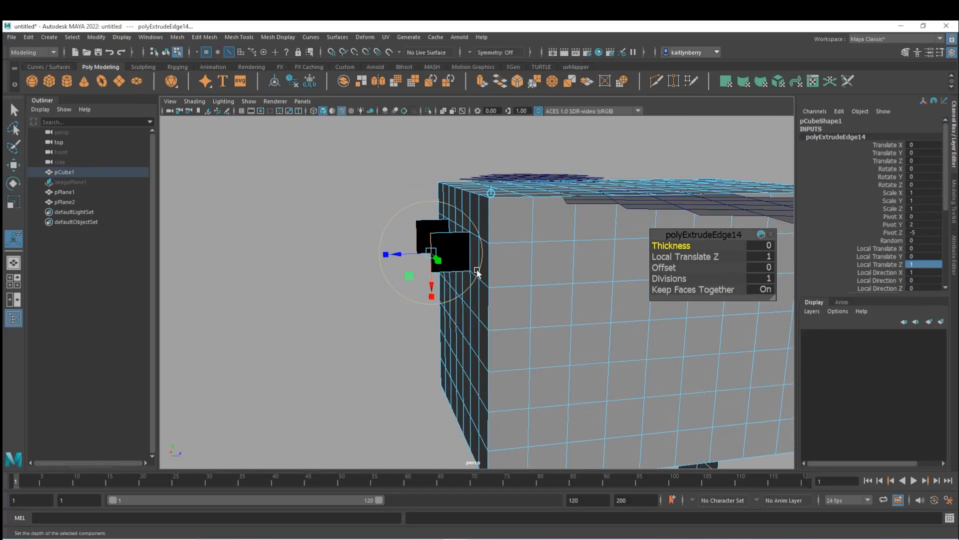
{"action": "key", "text": "ctrl+e"}
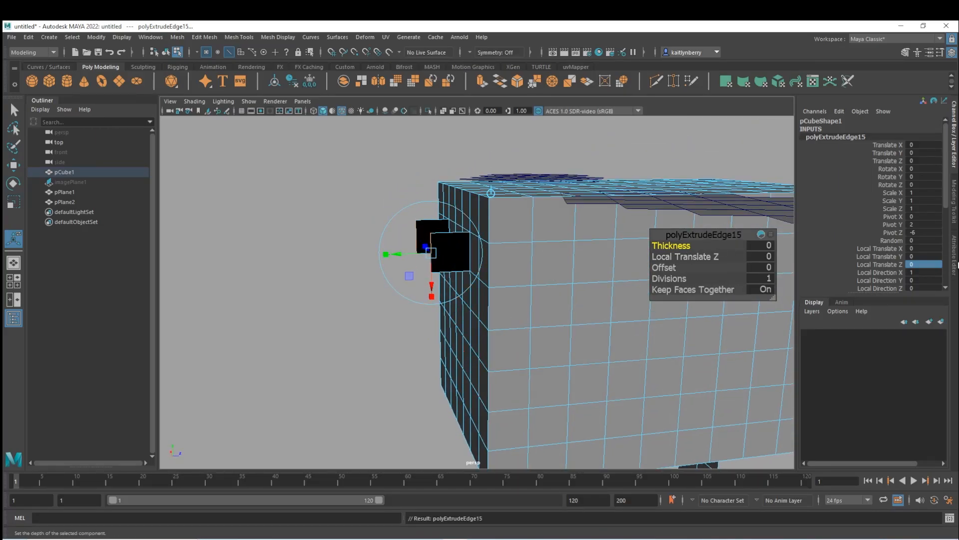
{"action": "left_click", "coordinate": [922, 264]}
{"action": "type", "text": "1"}
{"action": "key", "text": "Return"}
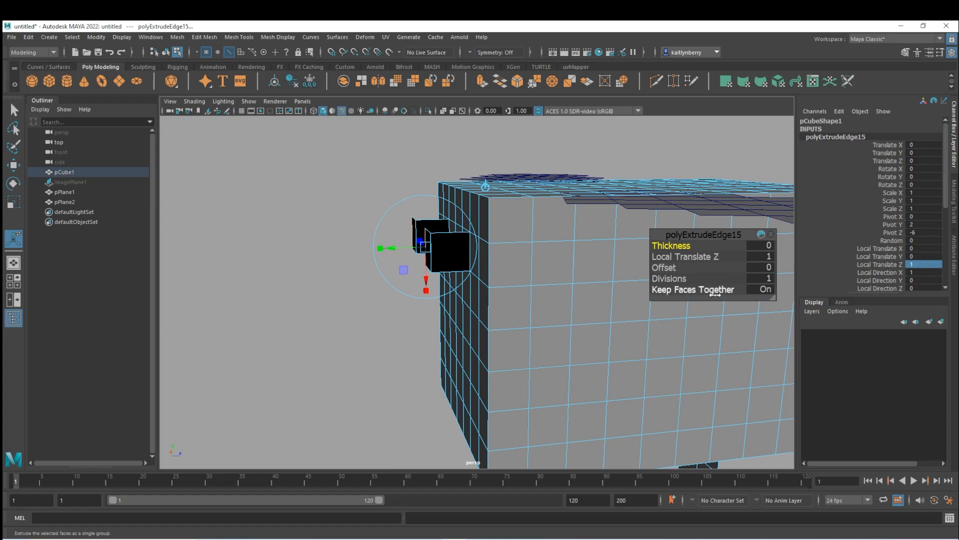
{"action": "key", "text": "ctrl+z"}
Set the second antenna extrusion's local Y translation to 1.
{"action": "left_click", "coordinate": [922, 256]}
{"action": "type", "text": "1"}
{"action": "key", "text": "Return"}
{"action": "mouse_move", "coordinate": [421, 233]}
{"action": "left_mouse_down", "text": "alt"}
{"action": "mouse_move", "coordinate": [476, 244]}
{"action": "mouse_move", "coordinate": [482, 285]}
{"action": "mouse_move", "coordinate": [416, 236]}
{"action": "left_mouse_up", "text": "alt"}
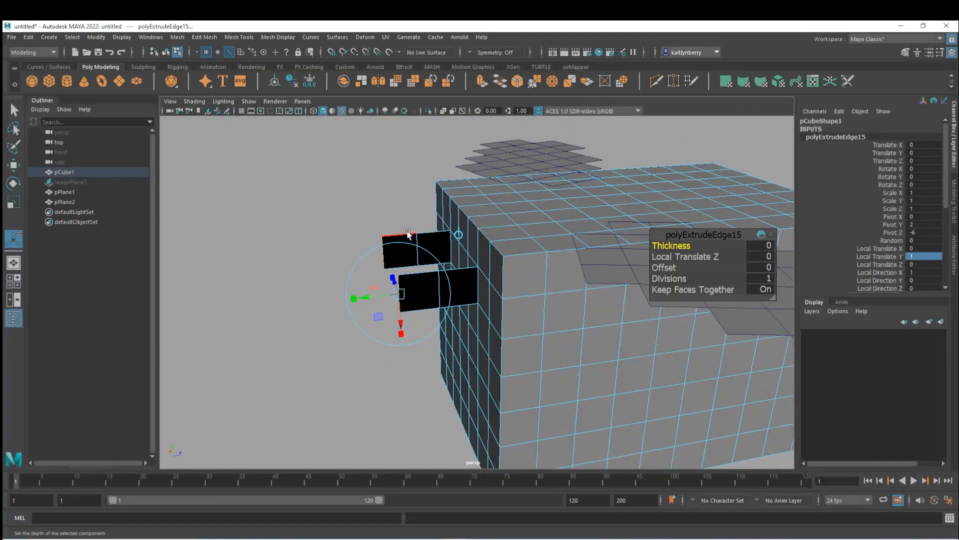
Extrude the upper edges of both outer antenna squares with local Y translation 1, and start extruding the raised squares' front vertical edges.
{"action": "left_click", "coordinate": [408, 234]}
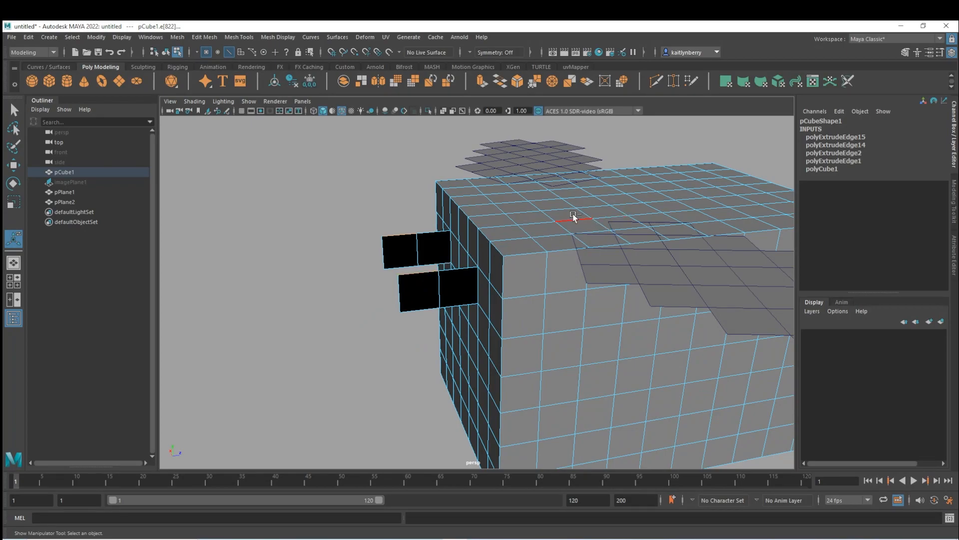
{"action": "left_click_drag", "start_coordinate": [482, 239], "coordinate": [451, 311], "text": "alt"}
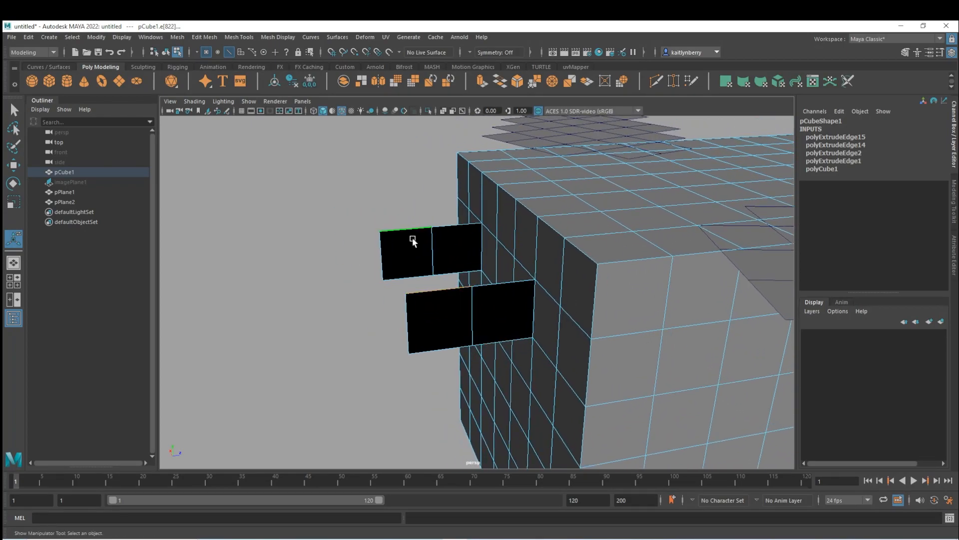
{"action": "key", "text": "ctrl+e"}
{"action": "left_click", "coordinate": [923, 256]}
{"action": "type", "text": "1"}
{"action": "key", "text": "Return"}
{"action": "left_click_drag", "start_coordinate": [508, 191], "coordinate": [567, 226], "text": "alt"}
{"action": "left_click", "coordinate": [453, 262]}
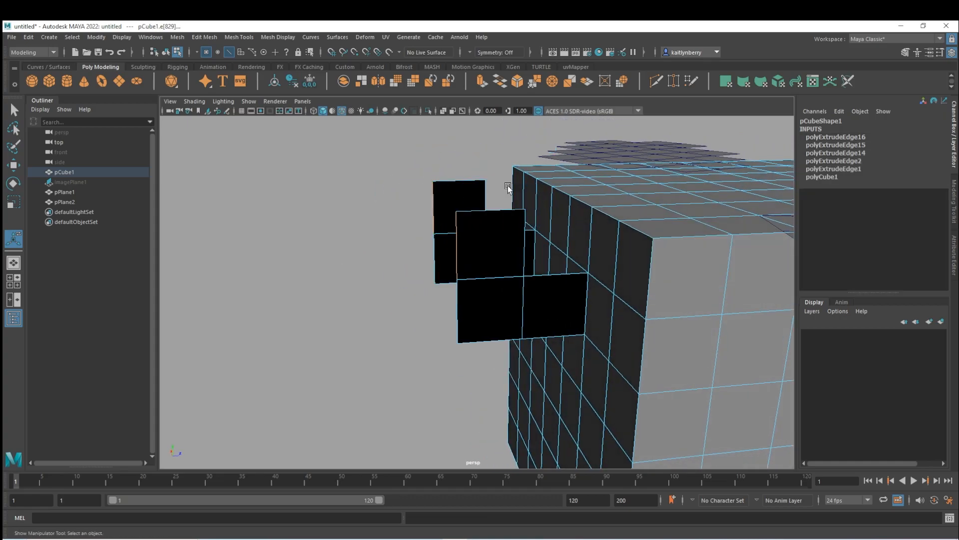
{"action": "key", "text": "ctrl+e"}
{"action": "left_click", "coordinate": [915, 265]}
{"action": "type", "text": "1"}
{"action": "key", "text": "Return"}
{"action": "key", "text": "ctrl+z"}
Set the local Y translation of the antenna tips' forward extrusion to 1.
{"action": "left_click", "coordinate": [914, 256]}
{"action": "type", "text": "1"}
{"action": "key", "text": "Return"}
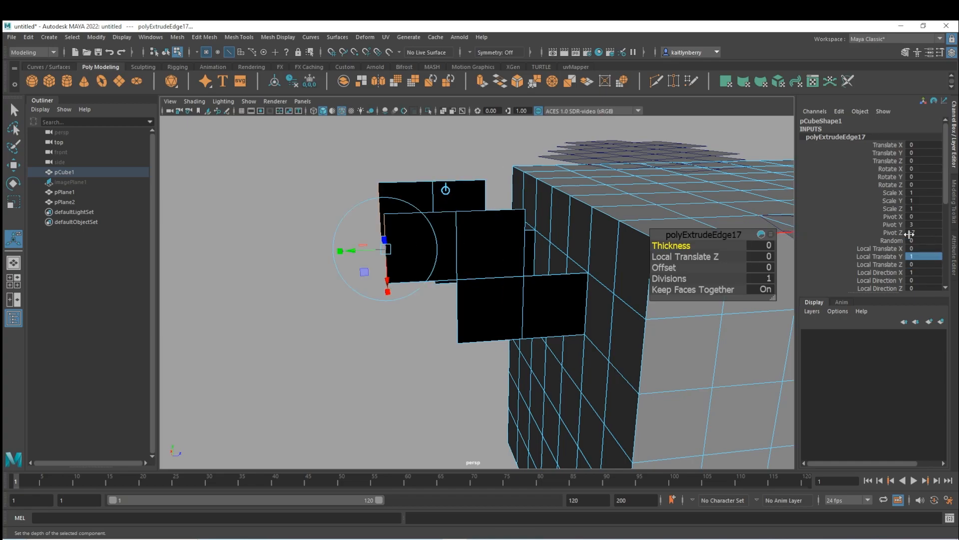
Assign a new aiStandardSurface material to the outer face in the lower row of each antenna.
{"action": "mouse_move", "coordinate": [432, 205]}
{"action": "left_mouse_down", "text": "alt"}
{"action": "mouse_move", "coordinate": [490, 193]}
{"action": "mouse_move", "coordinate": [420, 184]}
{"action": "mouse_move", "coordinate": [434, 210]}
{"action": "left_mouse_up", "text": "alt"}
{"action": "left_click", "coordinate": [500, 305]}
{"action": "right_click_drag", "start_coordinate": [503, 268], "coordinate": [505, 295]}
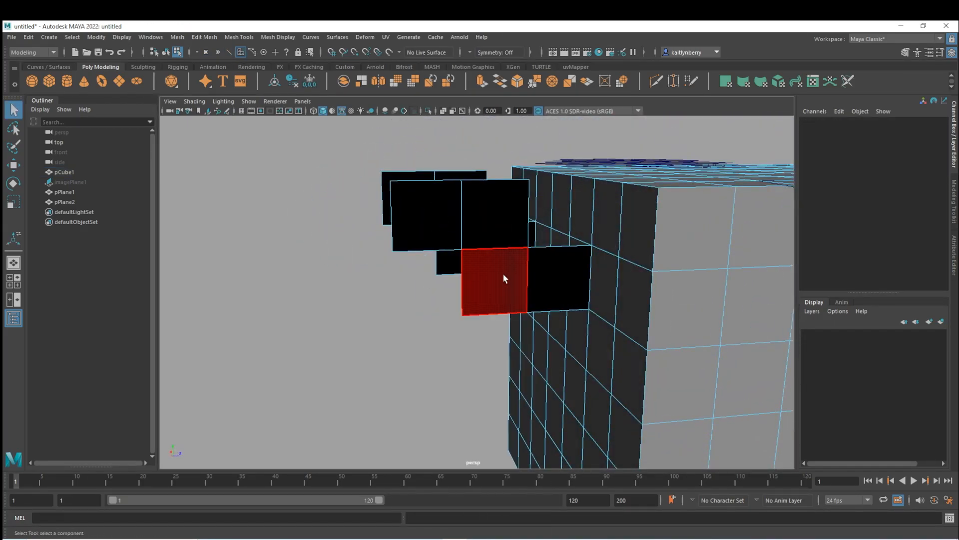
{"action": "left_click", "coordinate": [505, 278]}
{"action": "left_click_drag", "start_coordinate": [470, 369], "coordinate": [502, 342], "text": "alt"}
{"action": "left_click", "coordinate": [485, 240], "text": "shift"}
{"action": "left_click_drag", "start_coordinate": [581, 325], "coordinate": [504, 339], "text": "alt"}
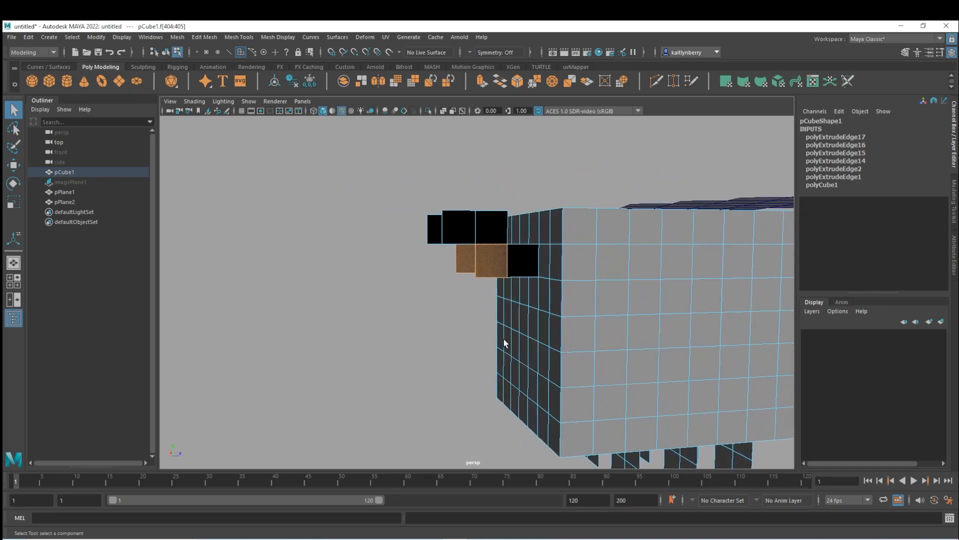
{"action": "right_click_drag", "start_coordinate": [491, 200], "coordinate": [493, 203]}
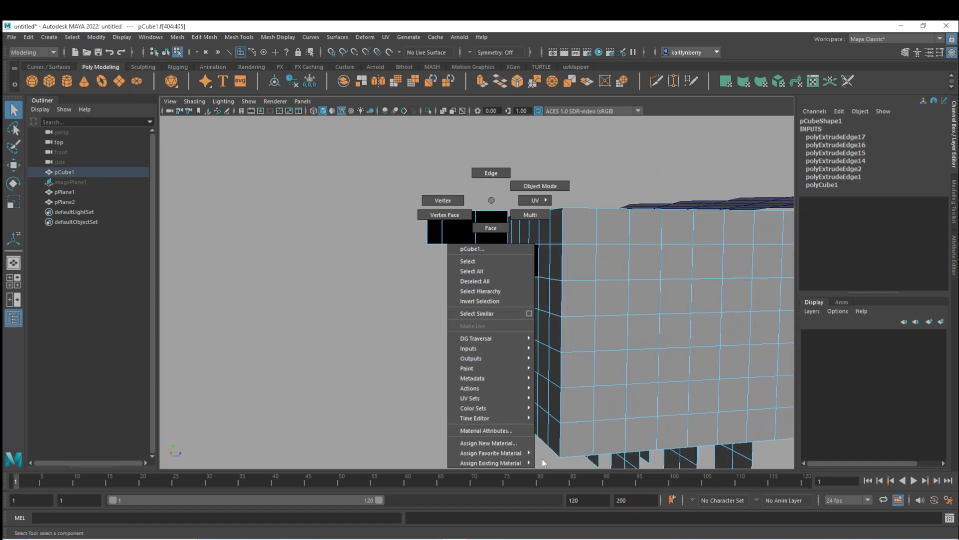
{"action": "left_click", "coordinate": [513, 444]}
{"action": "left_click_drag", "start_coordinate": [376, 201], "coordinate": [275, 135]}
{"action": "left_click", "coordinate": [233, 213]}
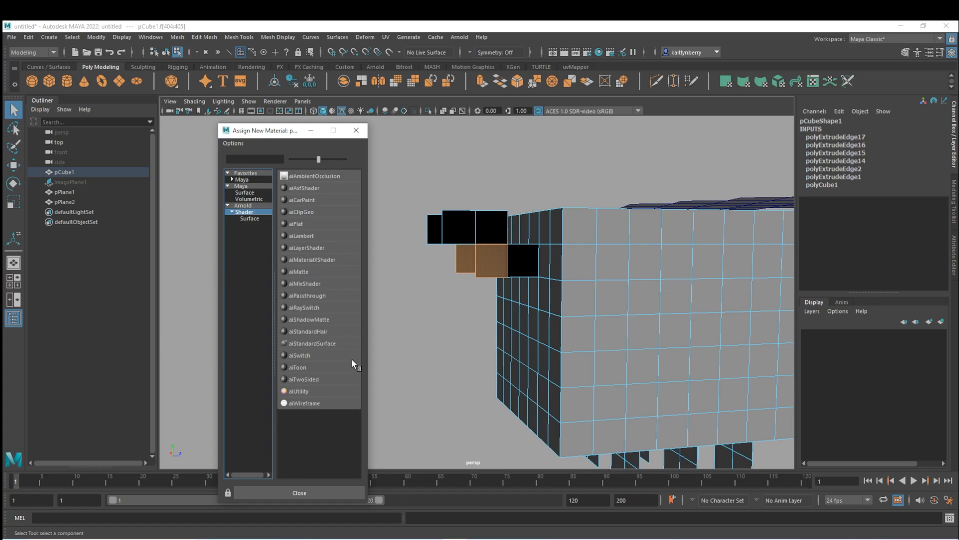
{"action": "left_click", "coordinate": [315, 344]}
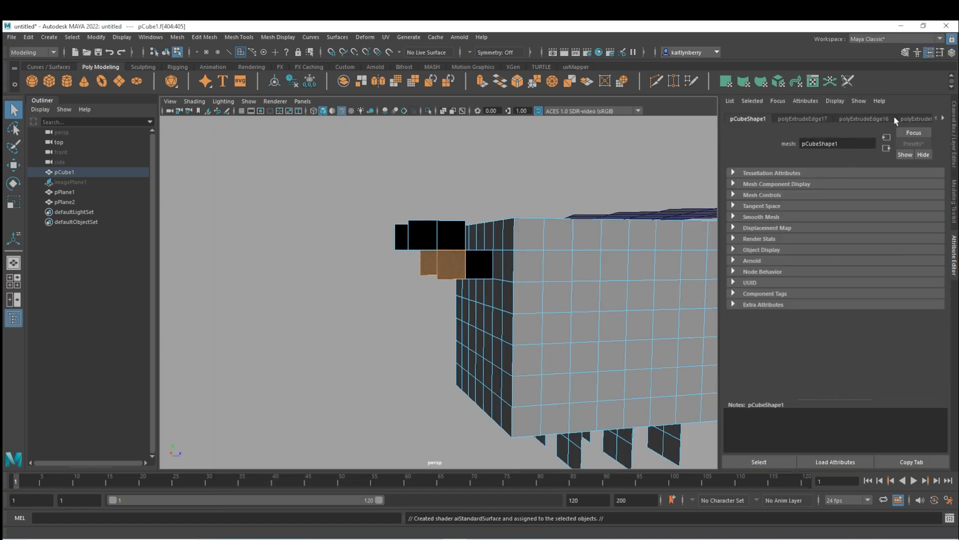
Set the new aiStandardSurface material's transmission weight to 1 so the two antenna faces are see-through.
{"action": "left_click", "coordinate": [944, 119]}
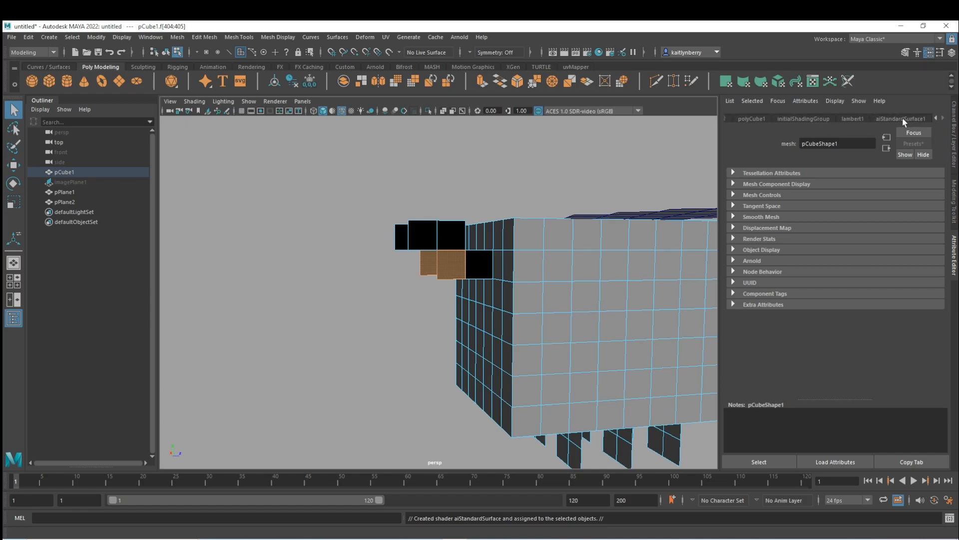
{"action": "left_click", "coordinate": [903, 119]}
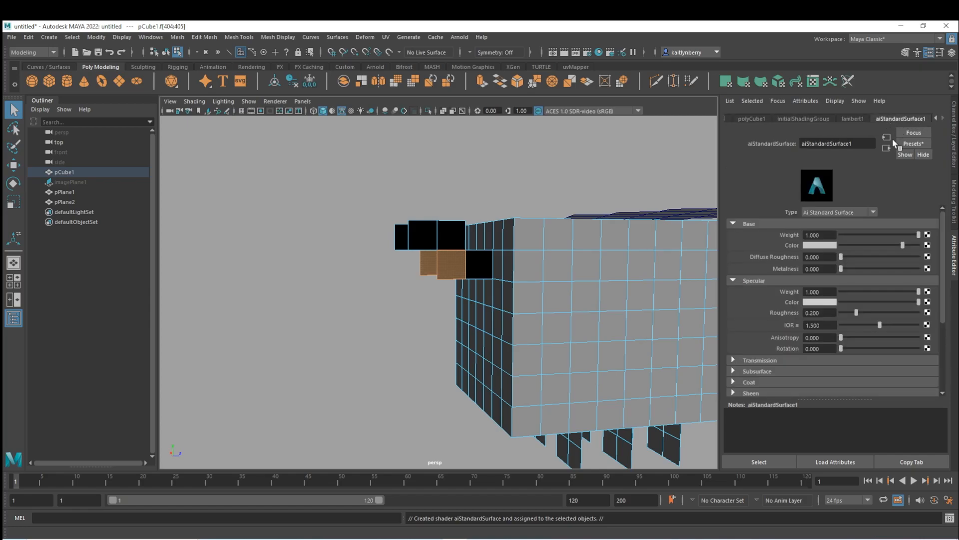
{"action": "scroll", "coordinate": [763, 306], "scroll_direction": "down", "scroll_amount": 3}
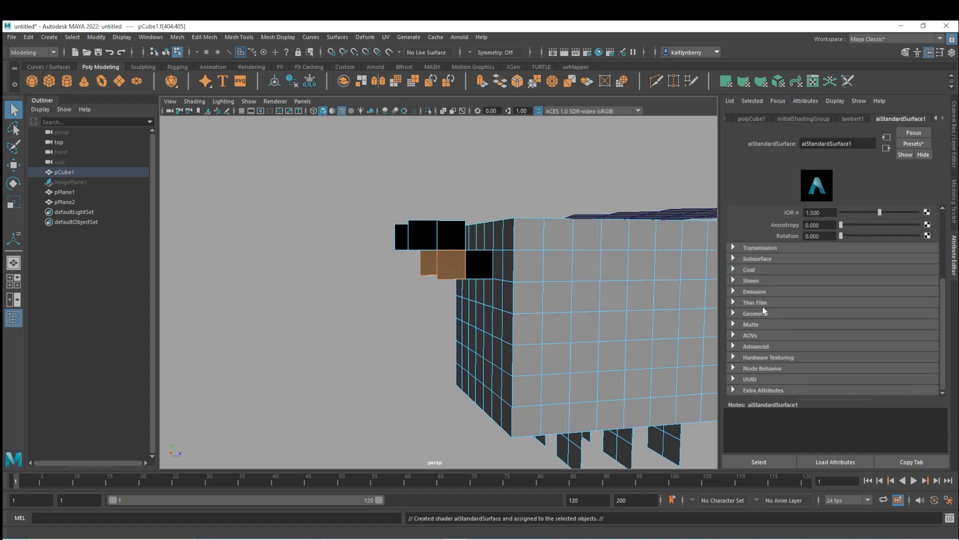
{"action": "left_click", "coordinate": [754, 248]}
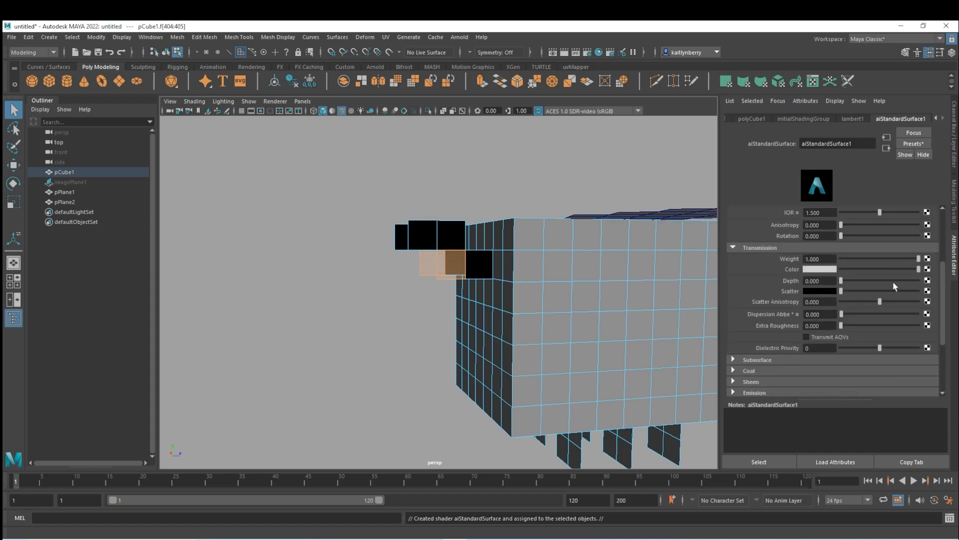
{"action": "left_click", "coordinate": [538, 157]}
{"action": "left_click_drag", "start_coordinate": [539, 156], "coordinate": [446, 312], "text": "alt"}
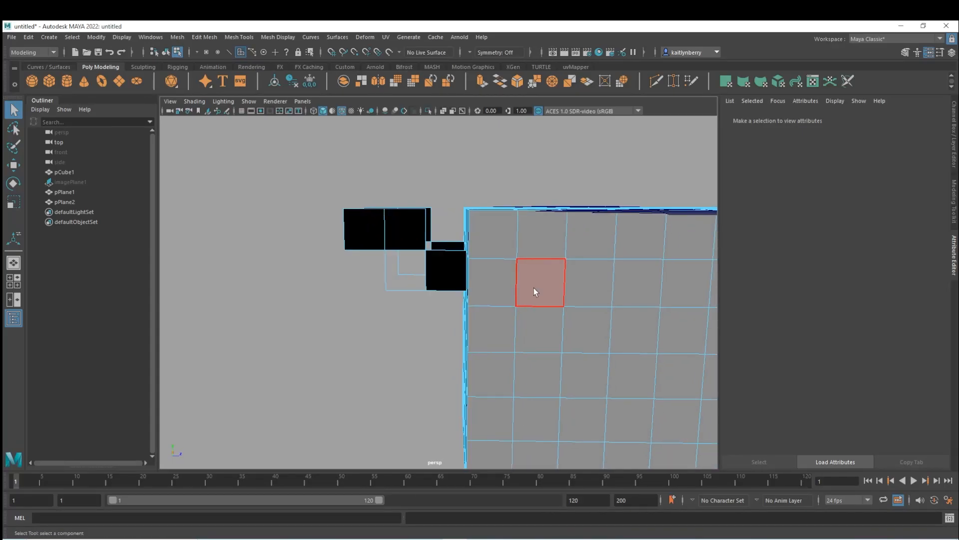
{"action": "left_click_drag", "start_coordinate": [533, 328], "coordinate": [709, 176], "text": "alt"}
Return the cube to object mode and rename its aiStandardSurface material to Clear.
{"action": "right_click_drag", "start_coordinate": [510, 302], "coordinate": [531, 196]}
{"action": "left_click_drag", "start_coordinate": [525, 325], "coordinate": [454, 267], "text": "alt"}
{"action": "left_click", "coordinate": [944, 119]}
{"action": "left_click", "coordinate": [900, 118]}
{"action": "double_click", "coordinate": [835, 143]}
{"action": "type", "text": "Clear"}
{"action": "key", "text": "Return"}
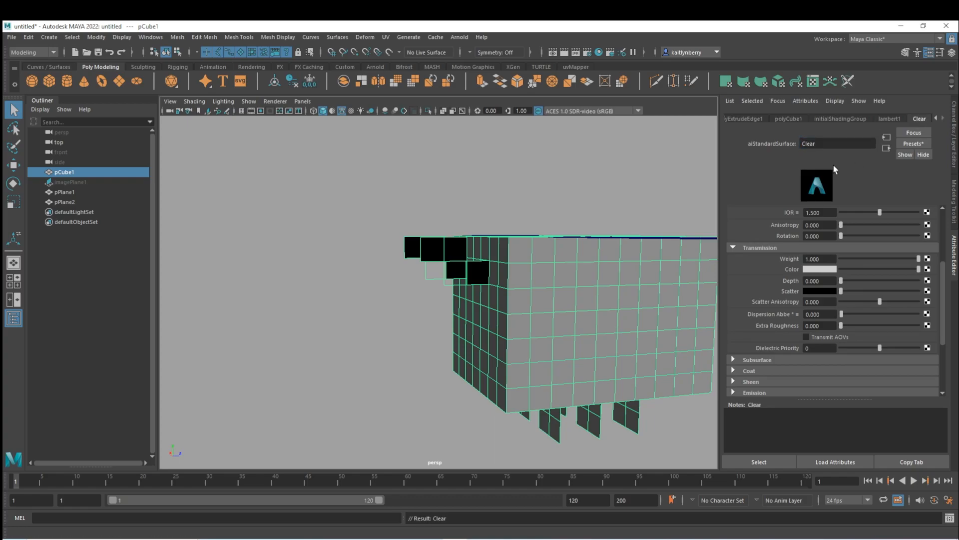
Inspect the antennae, and switch to the browser to compare the bee render, papercraft template and image results for the rear stinger.
{"action": "left_click_drag", "start_coordinate": [614, 199], "coordinate": [494, 362], "text": "alt"}
{"action": "left_click", "coordinate": [586, 288]}
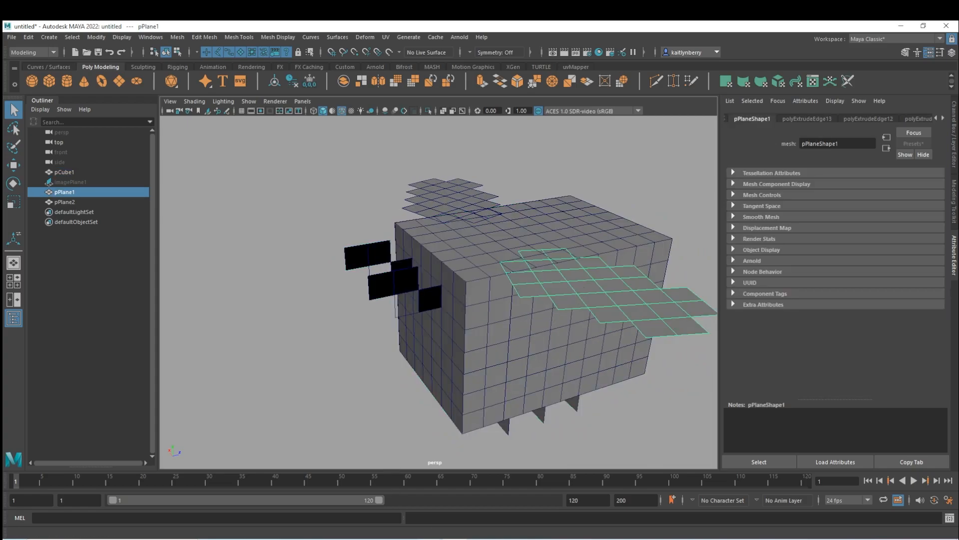
{"action": "key", "text": "alt+Tab"}
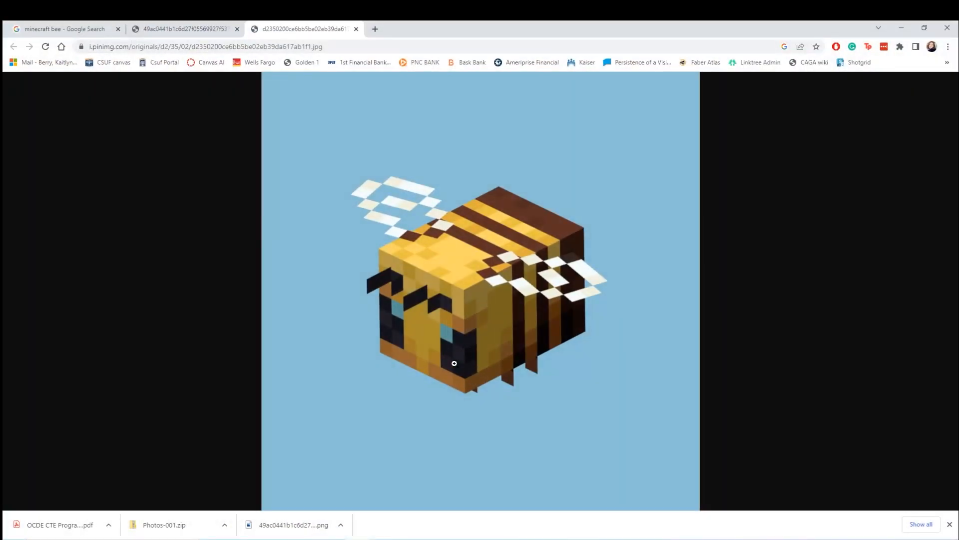
{"action": "left_click", "coordinate": [176, 28]}
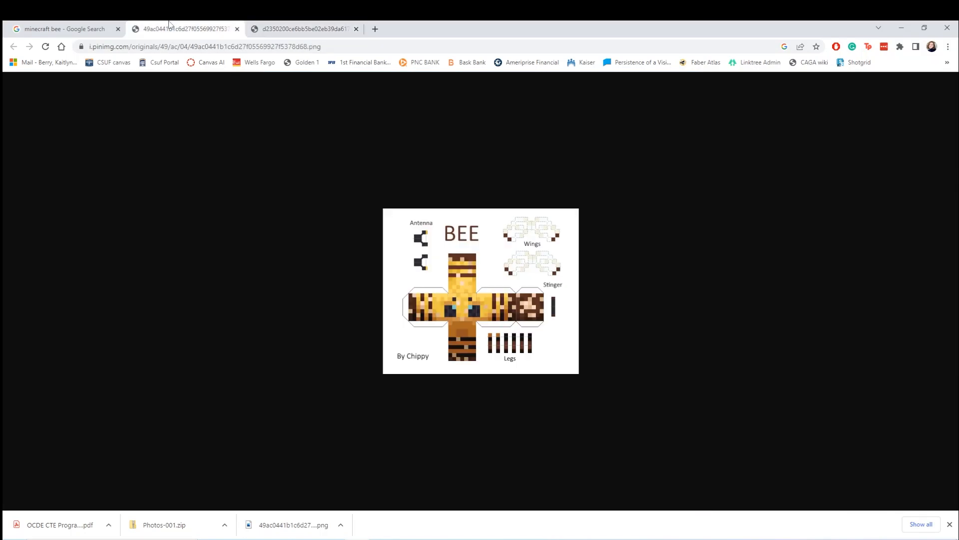
{"action": "left_click", "coordinate": [65, 28]}
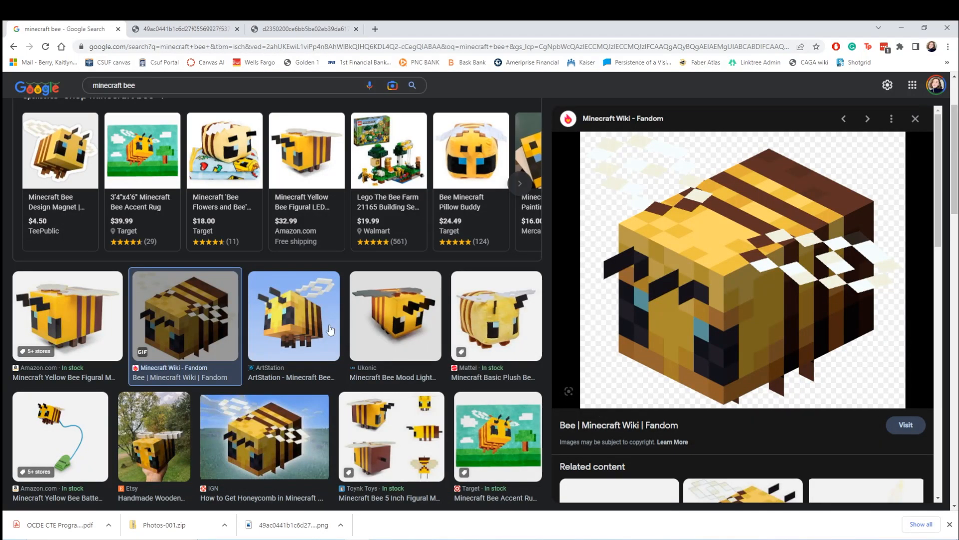
{"action": "scroll", "coordinate": [259, 317], "scroll_direction": "down", "scroll_amount": 5}
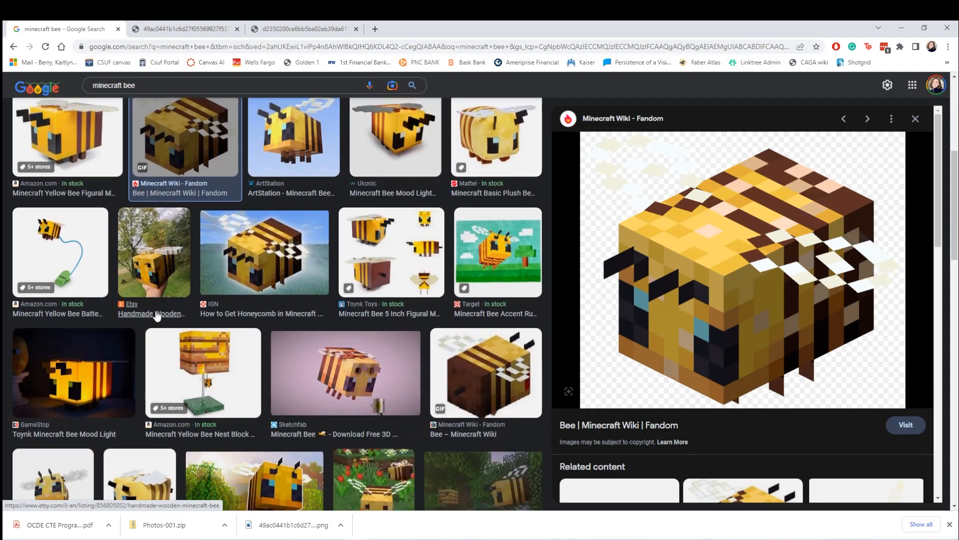
Switch back to Maya and start extruding a central vertical edge in the middle row of the cube's rear face.
{"action": "left_click_drag", "start_coordinate": [477, 330], "coordinate": [448, 330], "text": "alt"}
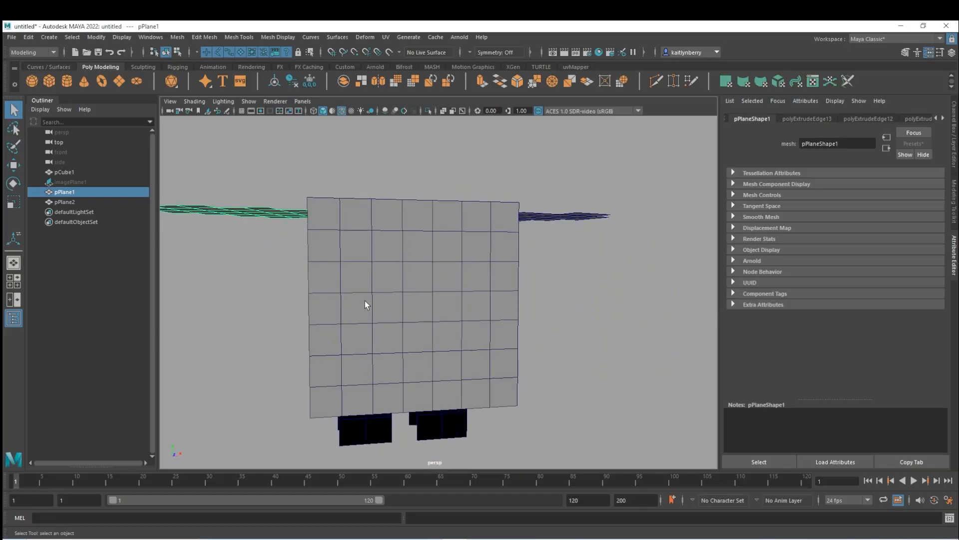
{"action": "left_click_drag", "start_coordinate": [365, 302], "coordinate": [364, 319], "text": "alt"}
{"action": "right_click_drag", "start_coordinate": [364, 287], "coordinate": [351, 287]}
{"action": "left_click", "coordinate": [372, 350]}
{"action": "left_click_drag", "start_coordinate": [375, 358], "coordinate": [416, 367], "text": "alt"}
{"action": "left_click", "coordinate": [357, 398]}
{"action": "key", "text": "ctrl+e"}
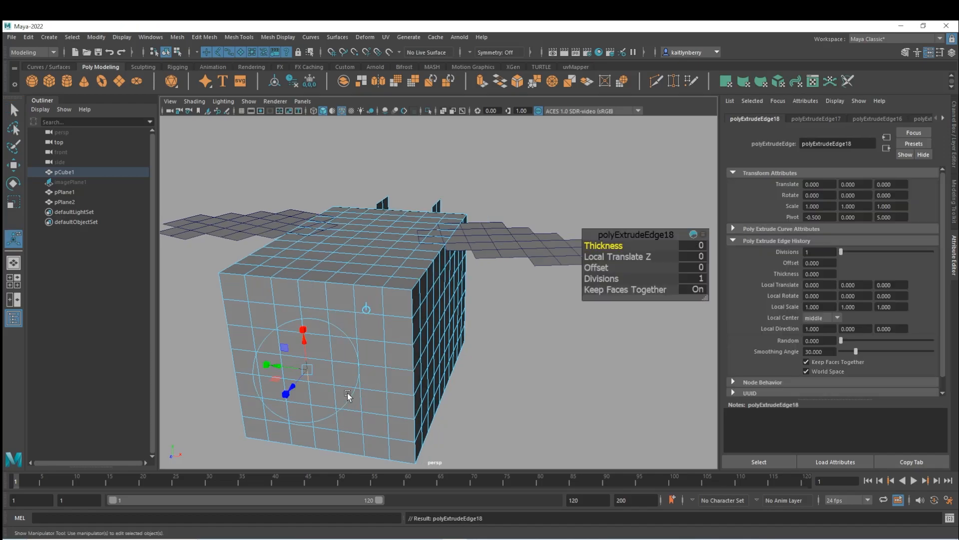
{"action": "left_click", "coordinate": [955, 169]}
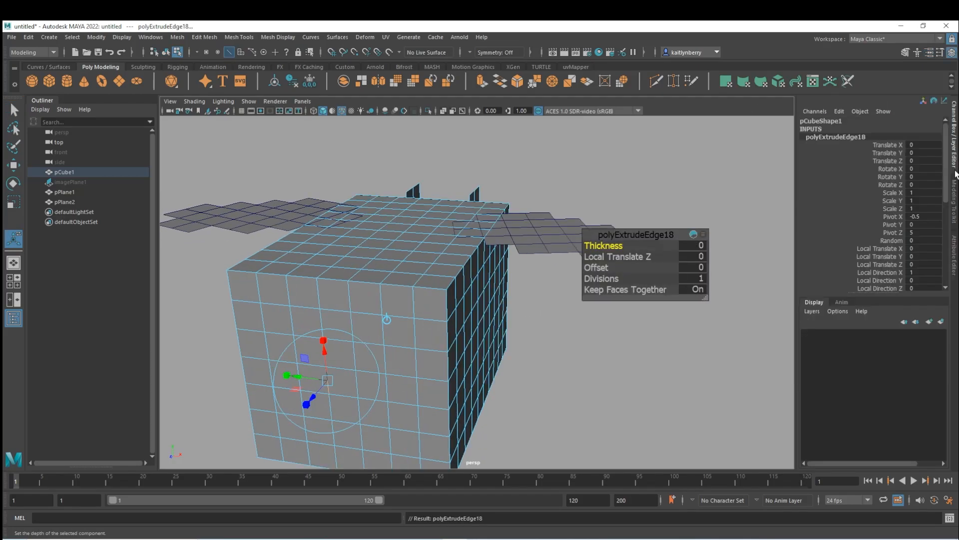
{"action": "left_click", "coordinate": [914, 256]}
{"action": "type", "text": "1"}
{"action": "key", "text": "Return"}
{"action": "key", "text": "ctrl+z"}
{"action": "left_click", "coordinate": [919, 248]}
{"action": "type", "text": "1"}
{"action": "key", "text": "Return"}
{"action": "key", "text": "ctrl+z"}
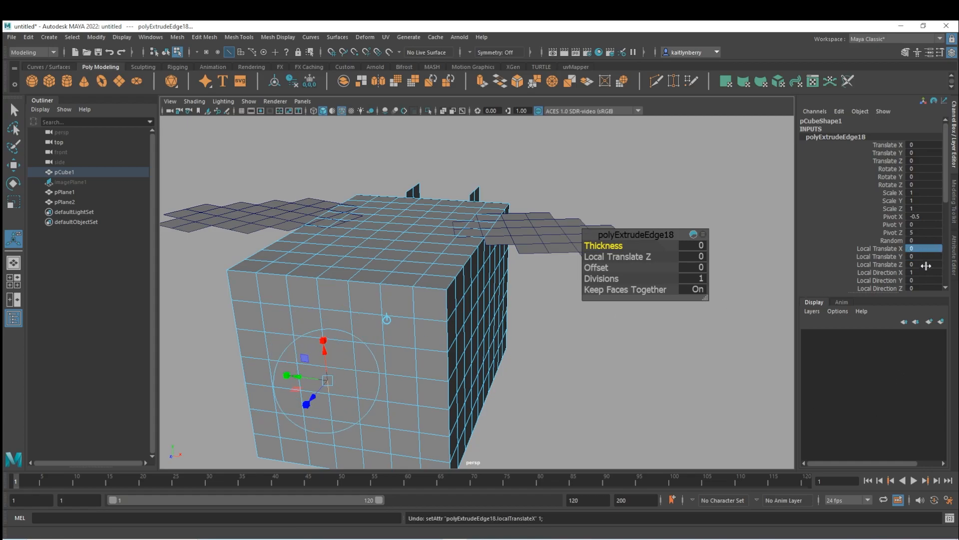
Set the stinger extrusion's local Z translation to 1.
{"action": "left_click", "coordinate": [926, 265]}
{"action": "type", "text": "1"}
{"action": "key", "text": "Return"}
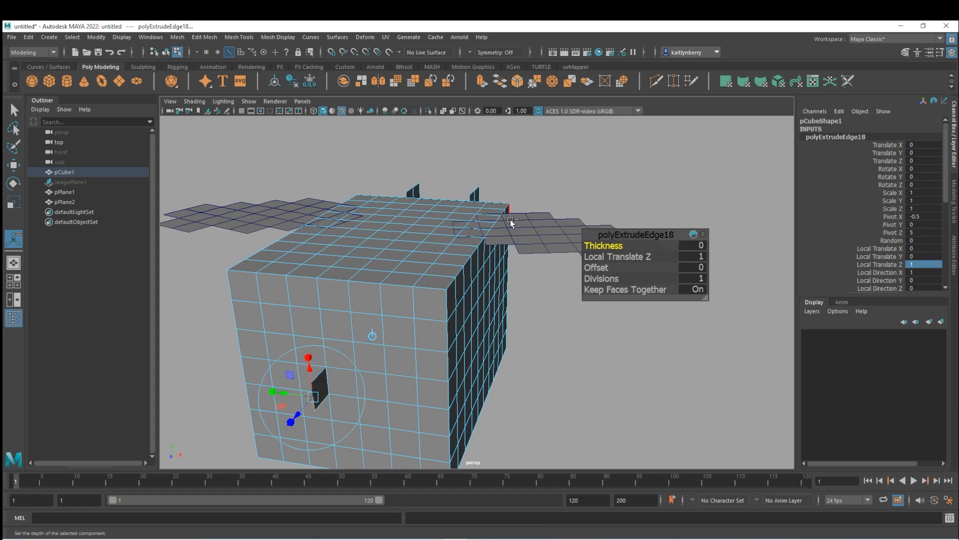
Extrude the stinger's end edge once more behind the cube with a local Y translation of 1.
{"action": "key", "text": "ctrl+e"}
{"action": "left_click", "coordinate": [914, 256]}
{"action": "type", "text": "1"}
{"action": "key", "text": "Return"}
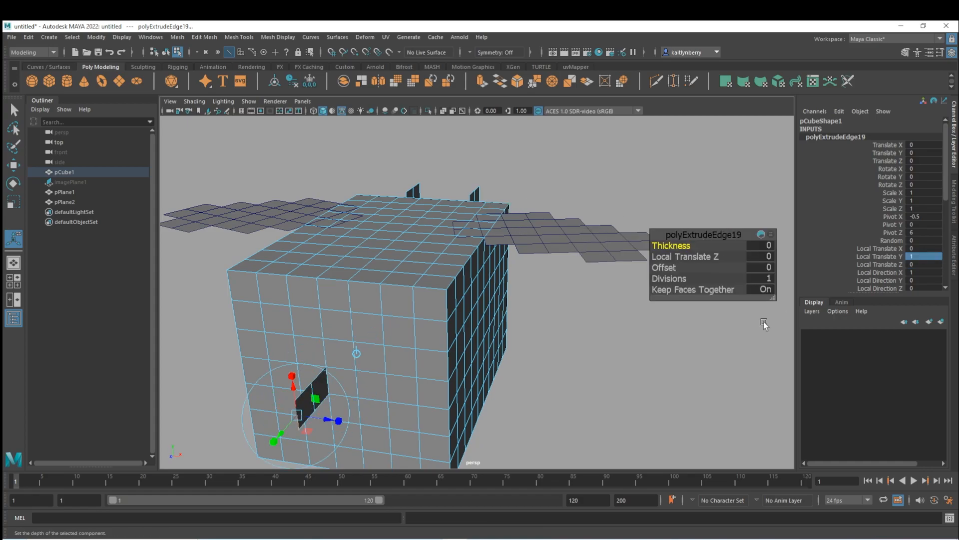
{"action": "left_click_drag", "start_coordinate": [499, 379], "coordinate": [505, 339], "text": "alt"}
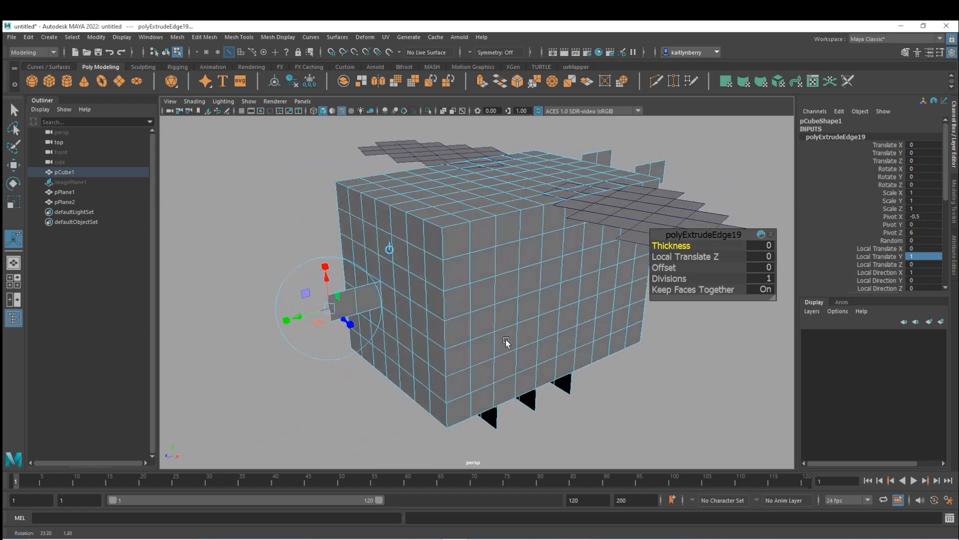
{"action": "scroll", "coordinate": [595, 334], "scroll_direction": "down", "scroll_amount": 4}
{"action": "mouse_move", "coordinate": [595, 337]}
{"action": "left_mouse_down", "text": "alt"}
{"action": "mouse_move", "coordinate": [631, 325]}
{"action": "mouse_move", "coordinate": [602, 324]}
{"action": "left_mouse_up", "text": "alt"}
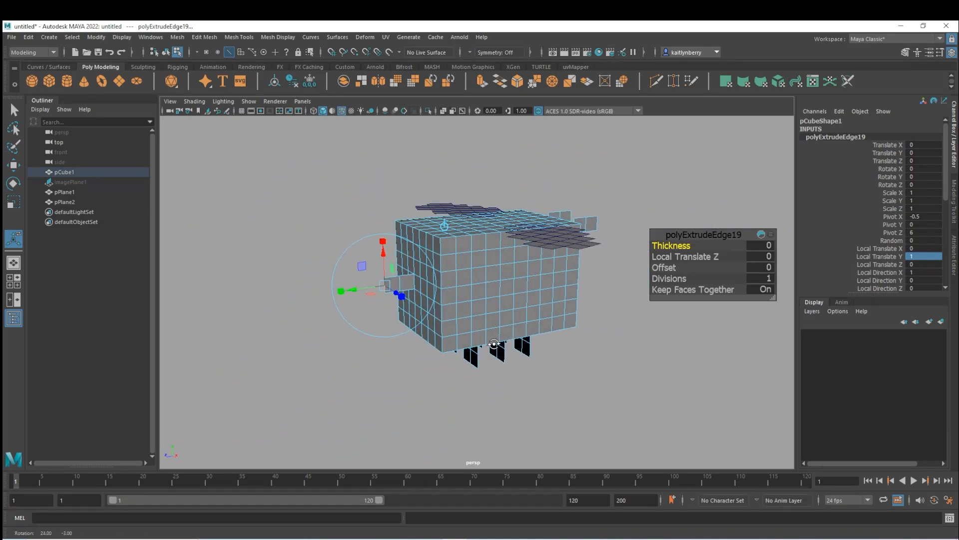
Switch to the browser to look through the Minecraft bee image results, and compare them with the Maya model.
{"action": "key", "text": "alt+Tab"}
{"action": "left_click", "coordinate": [342, 223]}
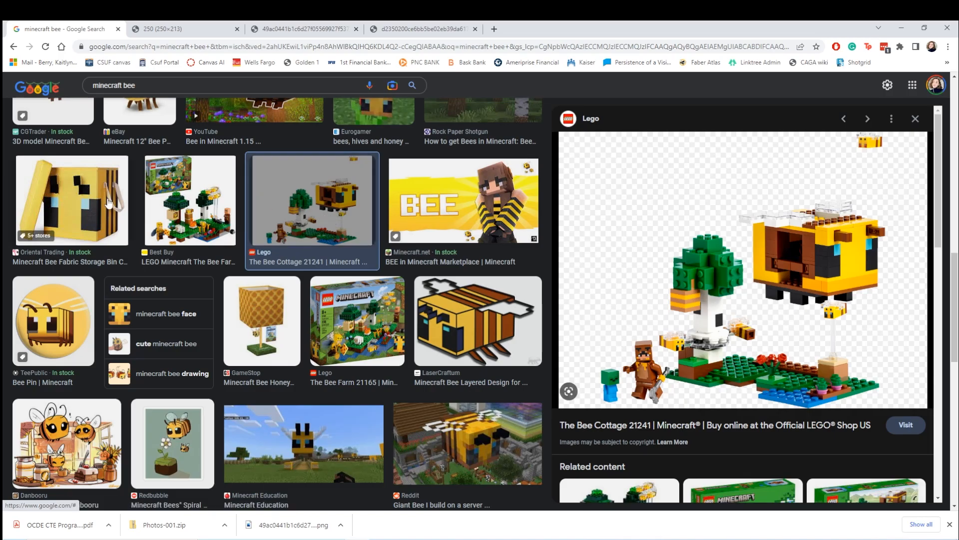
{"action": "scroll", "coordinate": [111, 201], "scroll_direction": "down", "scroll_amount": 5}
{"action": "key", "text": "alt+Tab"}
{"action": "left_click_drag", "start_coordinate": [435, 400], "coordinate": [413, 399], "text": "alt"}
Switch back to the browser and save the front-view bee render on the light blue background as a JPG.
{"action": "key", "text": "alt+Tab"}
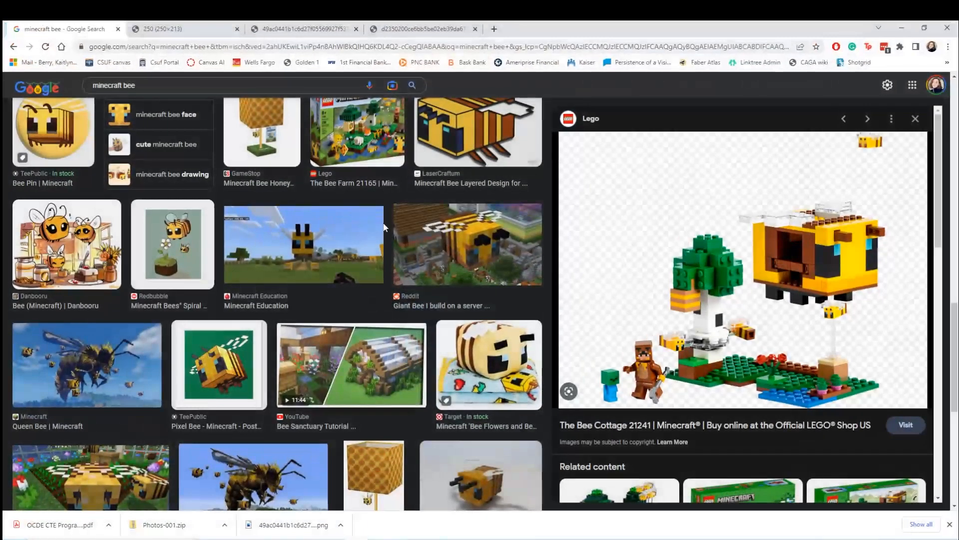
{"action": "left_click", "coordinate": [433, 30]}
{"action": "right_click", "coordinate": [493, 252]}
{"action": "left_click", "coordinate": [521, 274]}
{"action": "key", "text": "Return"}
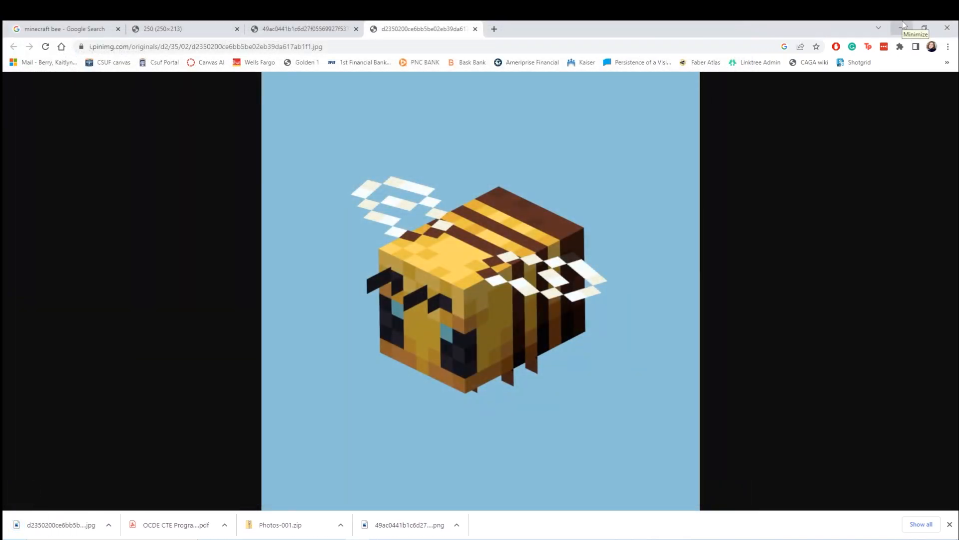
Save the rear-view bee image showing the stinger as Bee_29.webp, and return to Maya.
{"action": "left_click", "coordinate": [340, 25]}
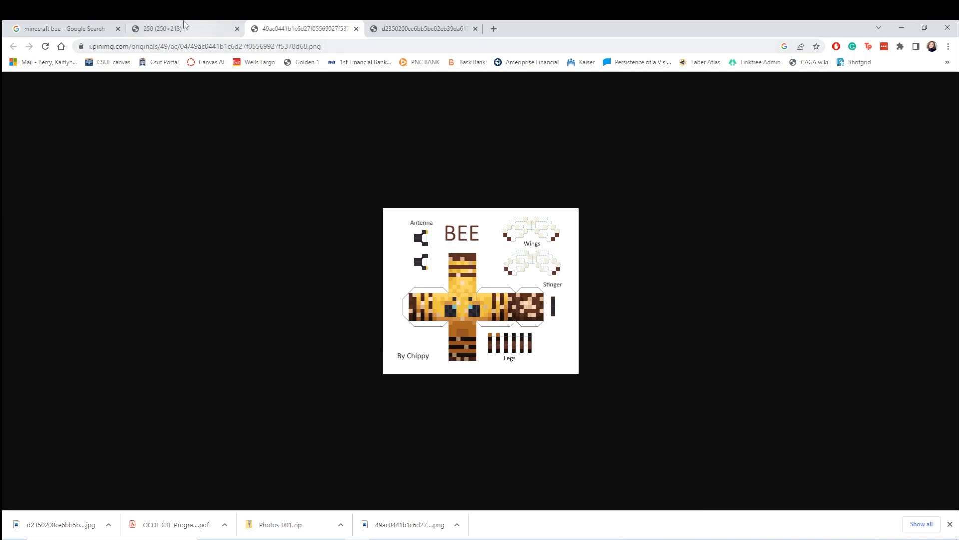
{"action": "left_click", "coordinate": [156, 25]}
{"action": "right_click", "coordinate": [442, 323]}
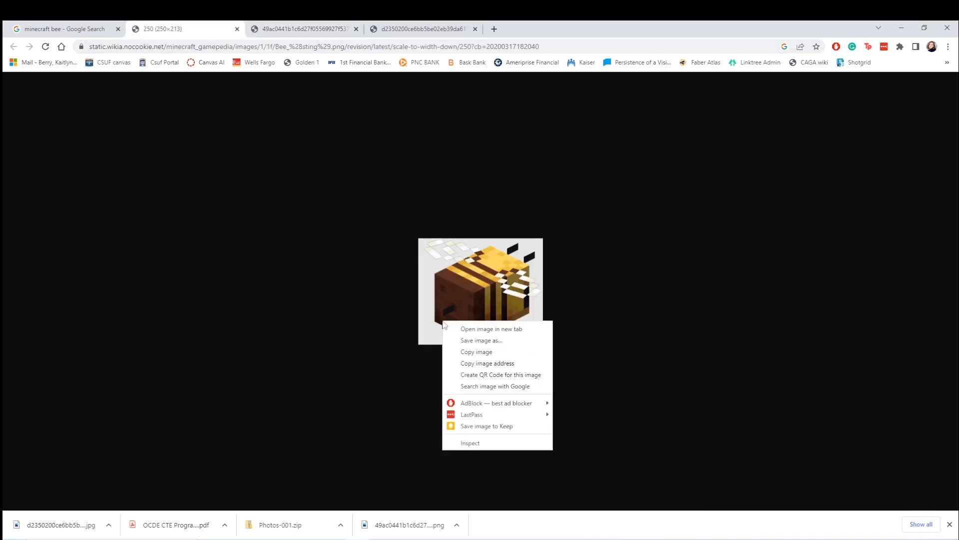
{"action": "left_click", "coordinate": [480, 340]}
{"action": "key", "text": "Return"}
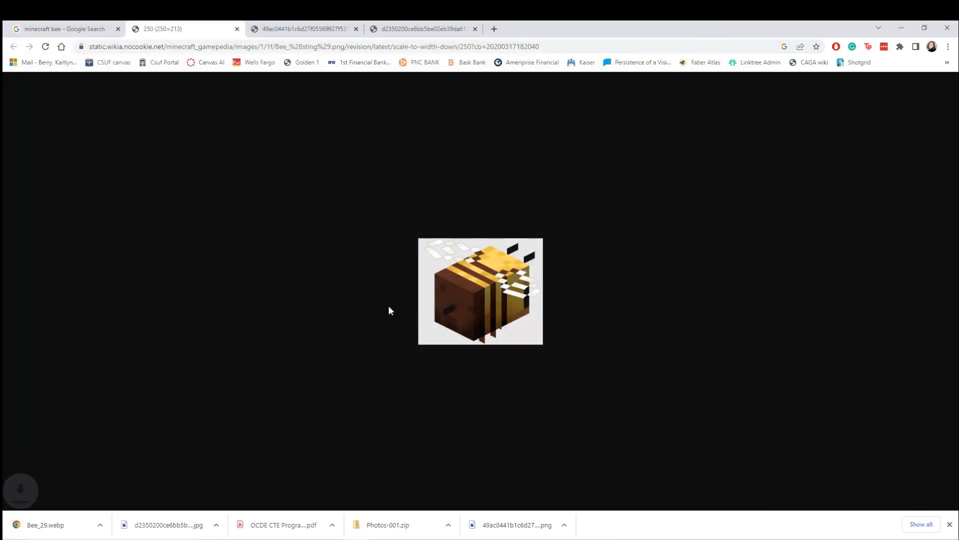
{"action": "left_click", "coordinate": [904, 28]}
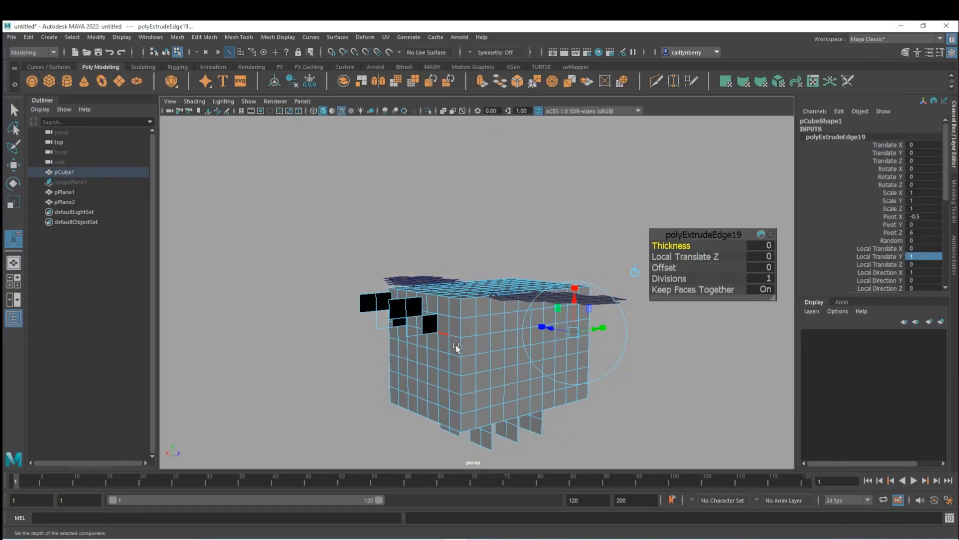
Switch to the enlarged front view and move the edge extrusion settings clear of the cube.
{"action": "right_click_drag", "start_coordinate": [456, 345], "coordinate": [505, 347], "text": "alt"}
{"action": "middle_click_drag", "start_coordinate": [505, 346], "coordinate": [458, 292], "text": "alt"}
{"action": "left_click_drag", "start_coordinate": [458, 291], "coordinate": [479, 298], "text": "alt"}
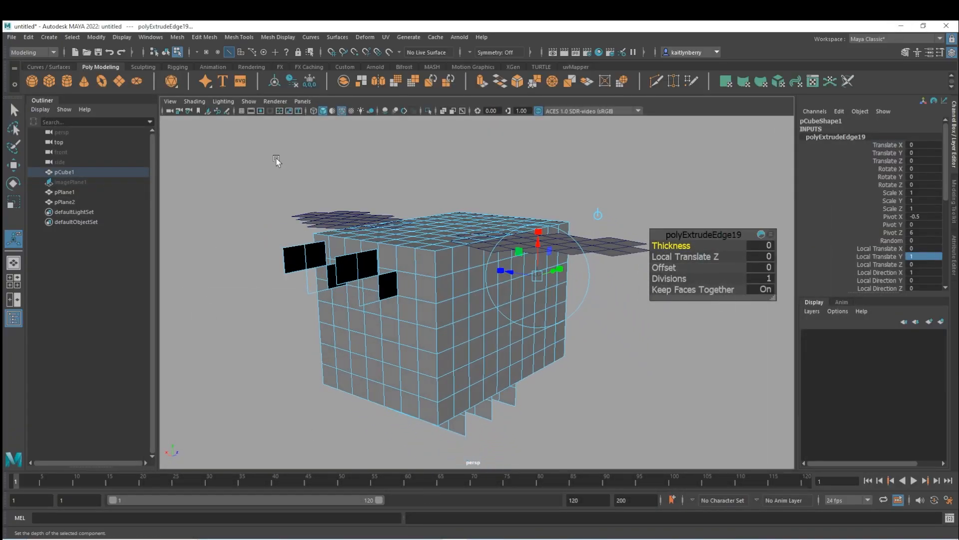
{"action": "key", "text": "space"}
{"action": "key", "text": "space"}
{"action": "key", "text": "space"}
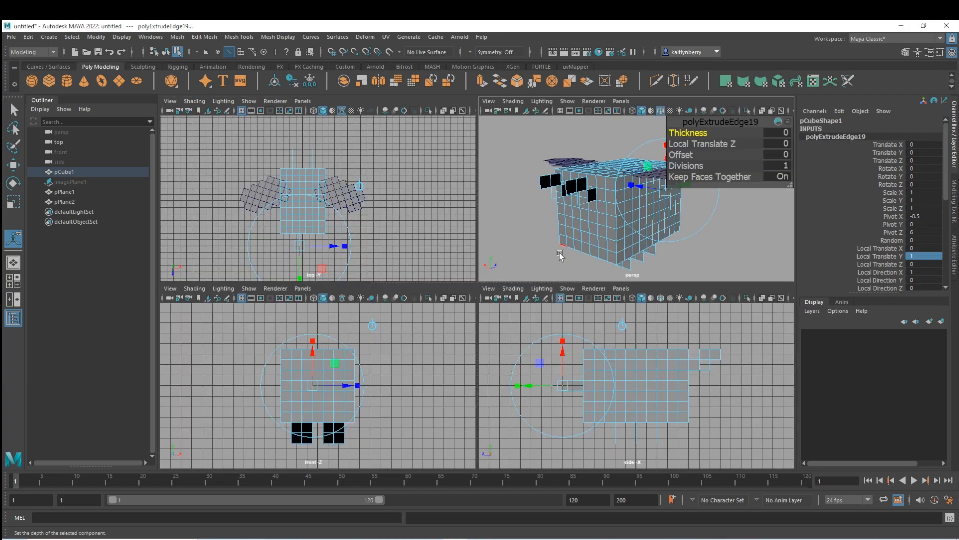
{"action": "key", "text": "space"}
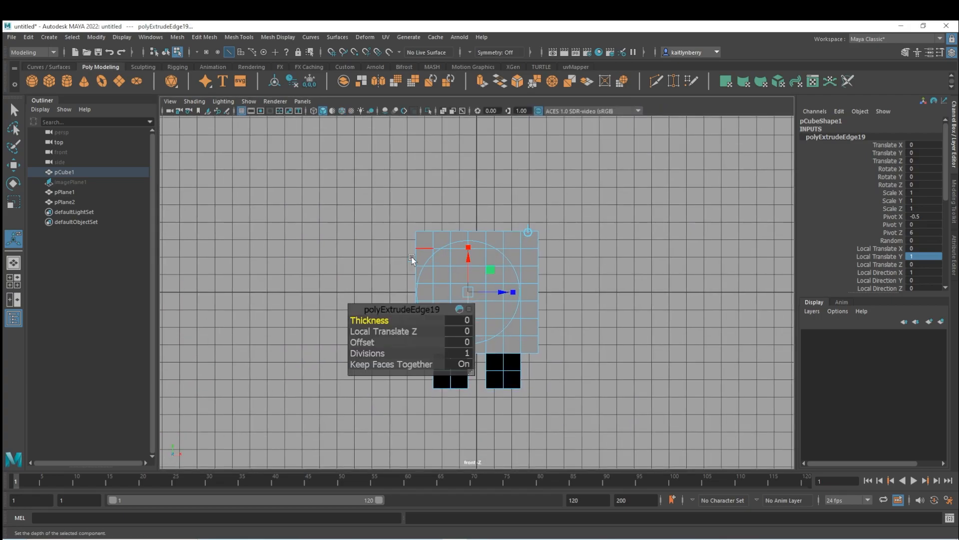
{"action": "left_click_drag", "start_coordinate": [433, 313], "coordinate": [720, 208]}
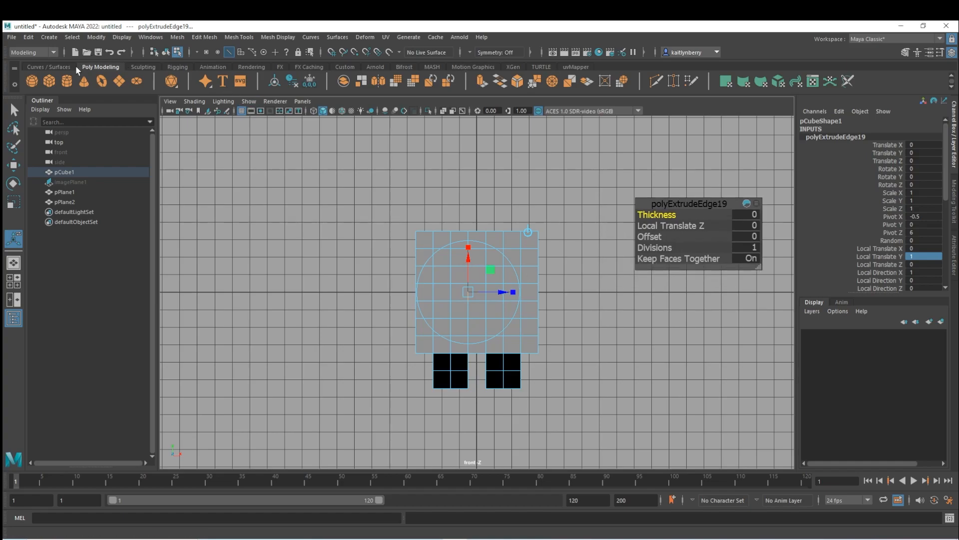
Import the saved bee JPG from Downloads as an image plane in the front view and move it beside the cube.
{"action": "left_click", "coordinate": [170, 101]}
{"action": "mouse_move", "coordinate": [212, 322]}
{"action": "left_click", "coordinate": [350, 331]}
{"action": "left_click", "coordinate": [259, 238]}
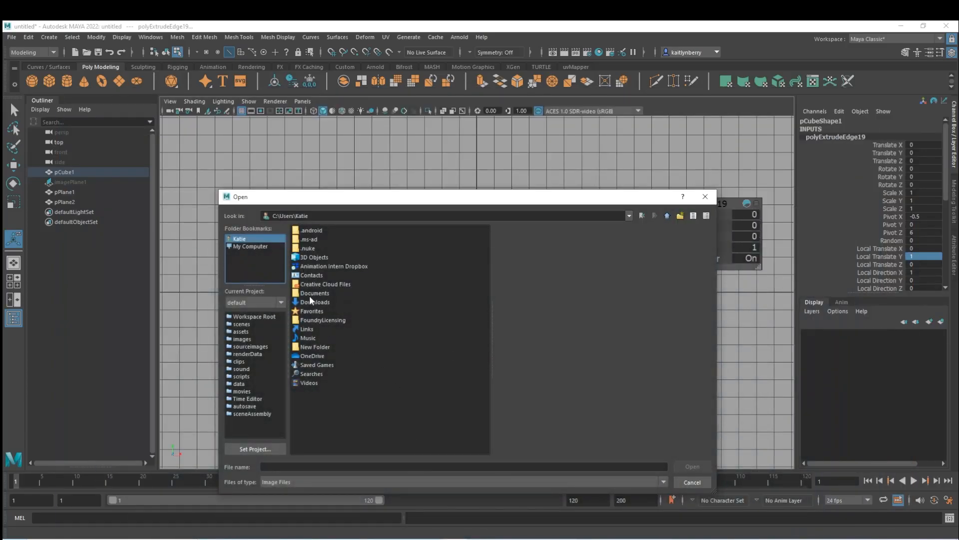
{"action": "left_click", "coordinate": [310, 301]}
{"action": "double_click", "coordinate": [325, 302]}
{"action": "left_click", "coordinate": [331, 248]}
{"action": "double_click", "coordinate": [338, 256]}
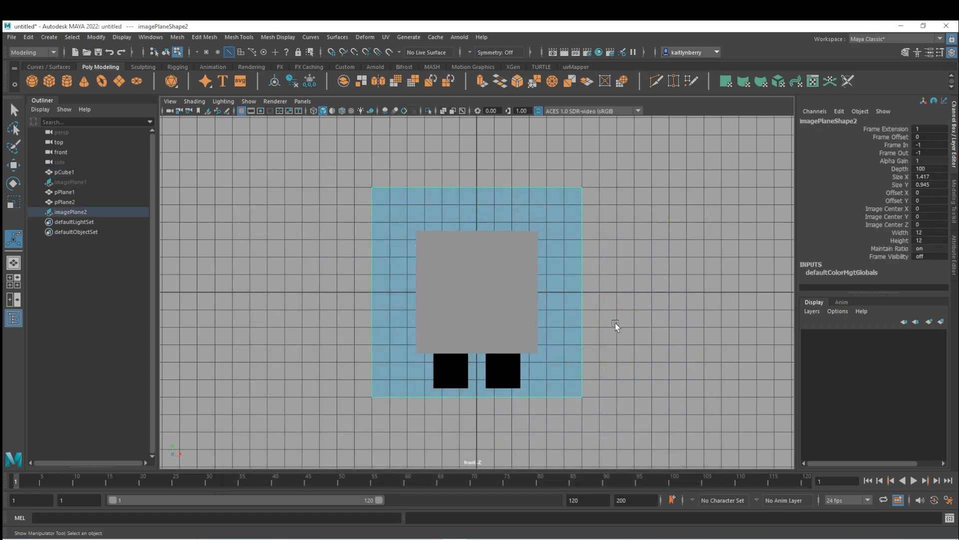
{"action": "key", "text": "w"}
{"action": "left_click_drag", "start_coordinate": [529, 291], "coordinate": [704, 293]}
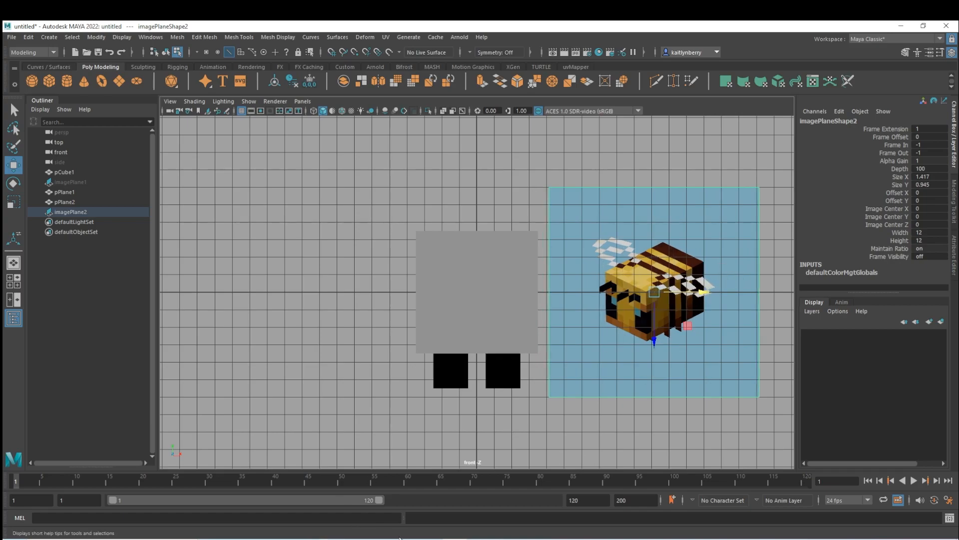
Switch to the Downloads folder in File Explorer and open Bee_29.webp.
{"action": "left_click", "coordinate": [235, 539]}
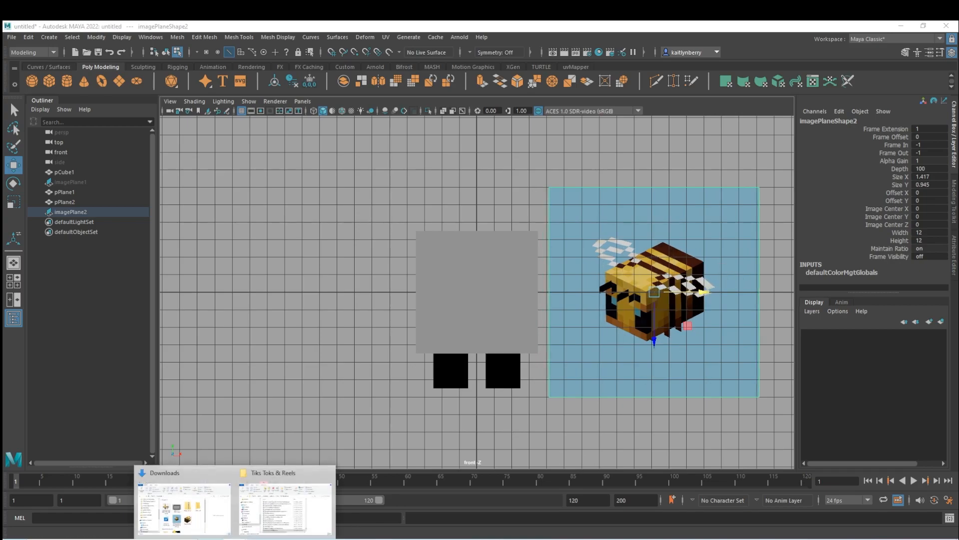
{"action": "left_click", "coordinate": [220, 526]}
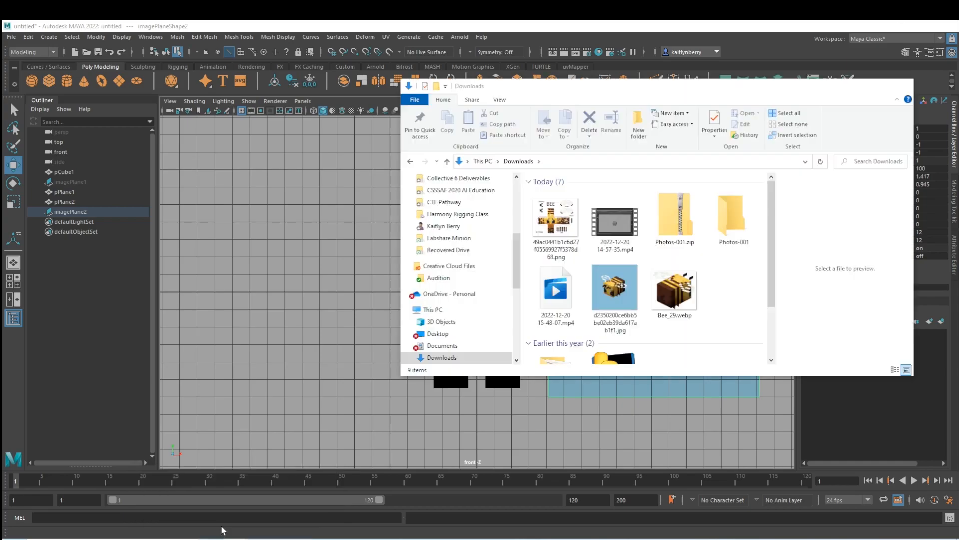
{"action": "left_click", "coordinate": [694, 287]}
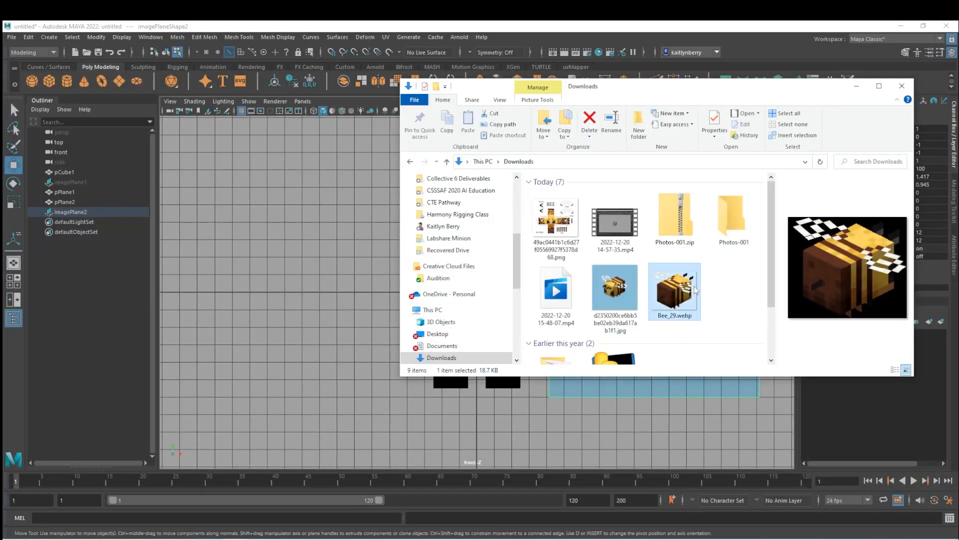
{"action": "double_click", "coordinate": [688, 286]}
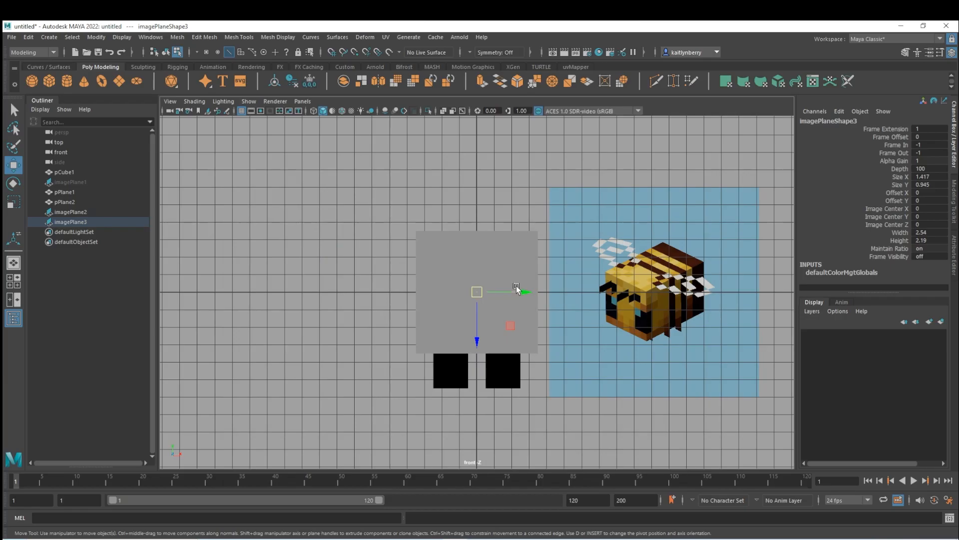
Enlarge the rear-view bee image plane and place it beside the cube, opposite the blue reference image.
{"action": "left_click_drag", "start_coordinate": [521, 292], "coordinate": [347, 298]}
{"action": "key", "text": "r"}
{"action": "key", "text": "w"}
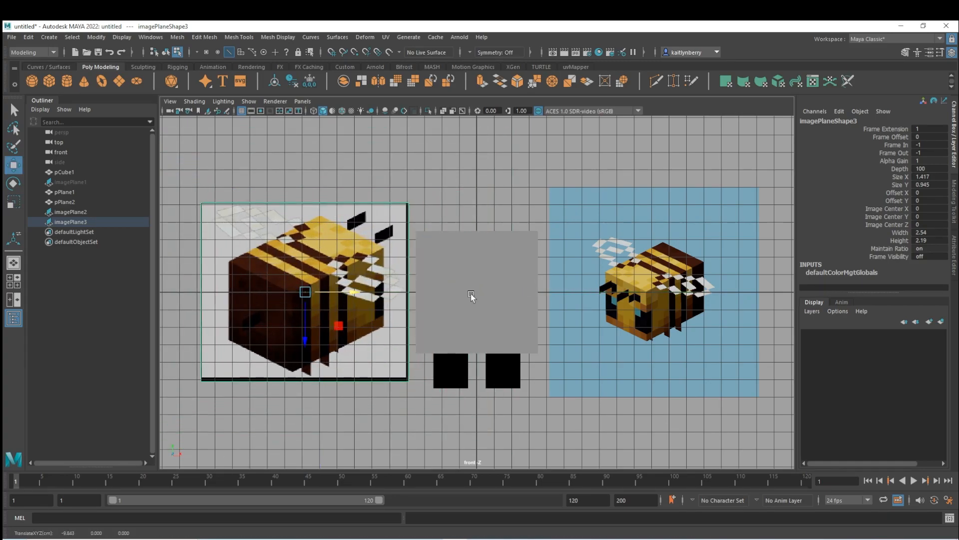
Hide the front view's grid and switch the cube to face selection.
{"action": "left_click", "coordinate": [470, 296]}
{"action": "scroll", "coordinate": [401, 321], "scroll_direction": "up", "scroll_amount": 1}
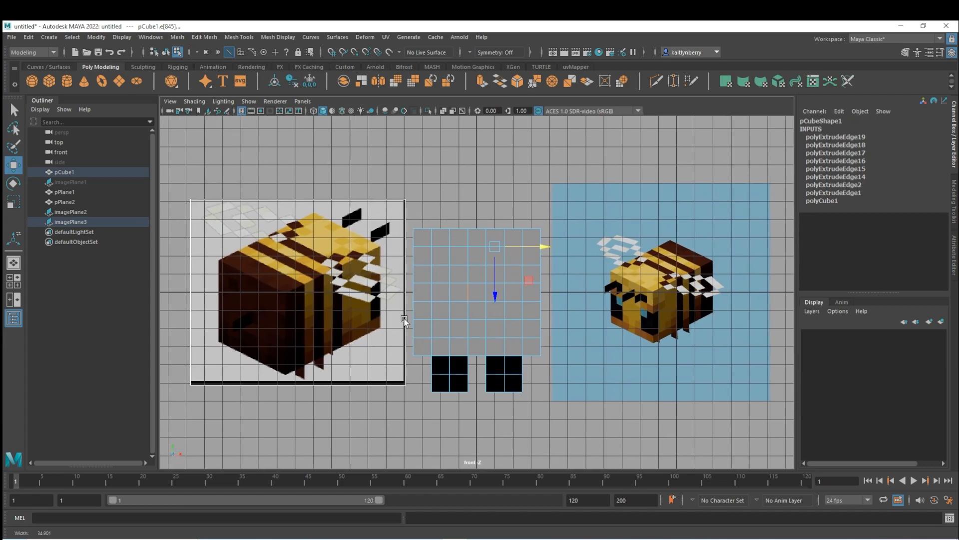
{"action": "scroll", "coordinate": [401, 320], "scroll_direction": "up", "scroll_amount": 2}
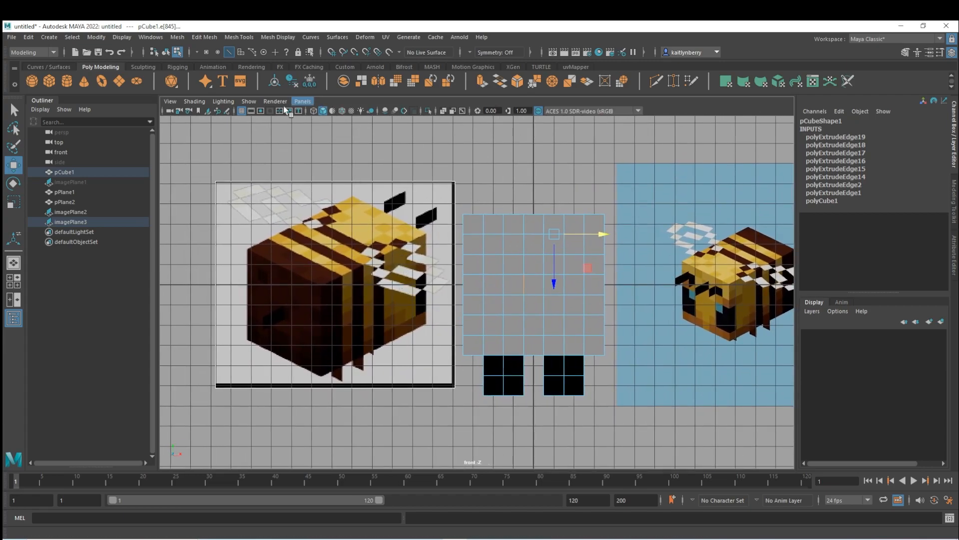
{"action": "scroll", "coordinate": [477, 293], "scroll_direction": "up", "scroll_amount": 3}
{"action": "right_click_drag", "start_coordinate": [492, 241], "coordinate": [495, 261]}
{"action": "left_click", "coordinate": [496, 331]}
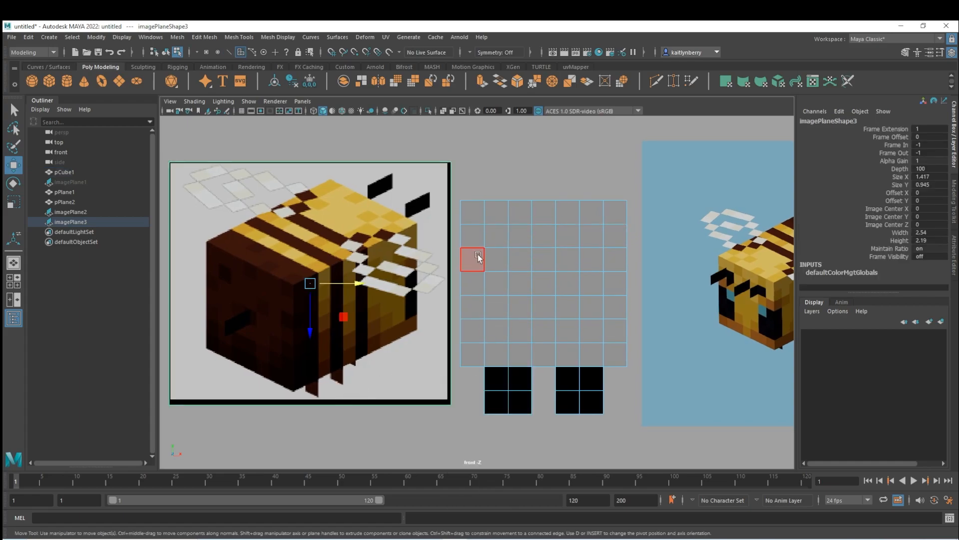
Select a patchy pattern of faces across the upper five rows of the cube in the front view.
{"action": "left_click", "coordinate": [473, 212]}
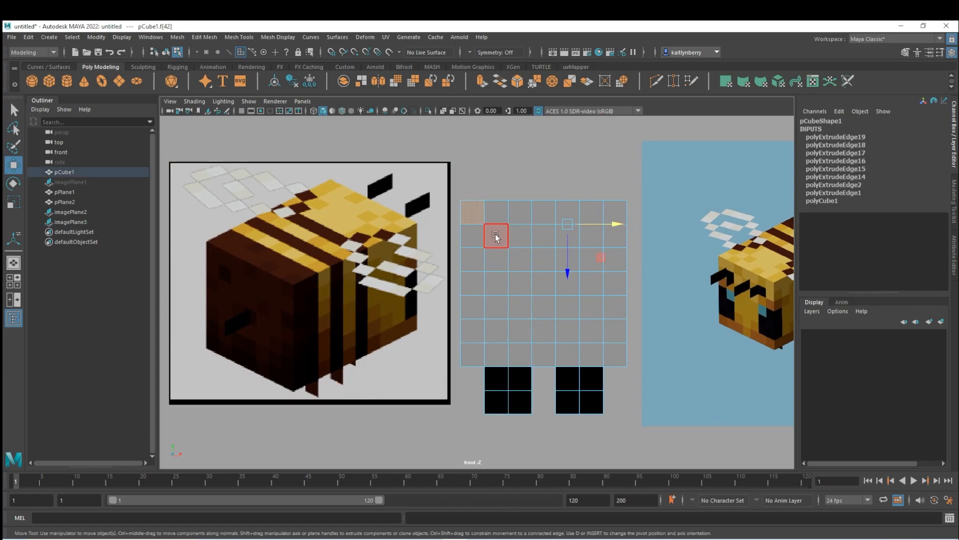
{"action": "left_click", "coordinate": [497, 214], "text": "shift"}
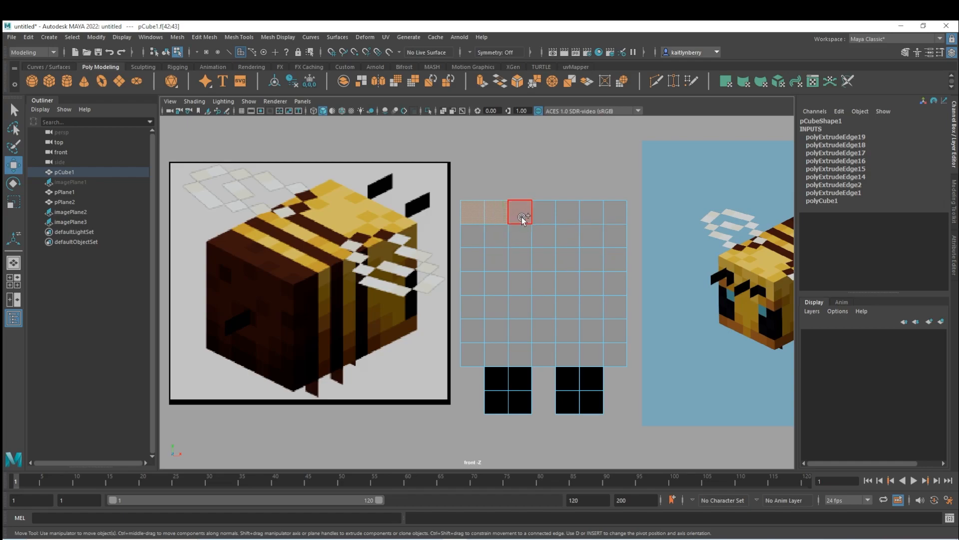
{"action": "left_click", "coordinate": [522, 218], "text": "shift"}
{"action": "left_click", "coordinate": [597, 219], "text": "shift"}
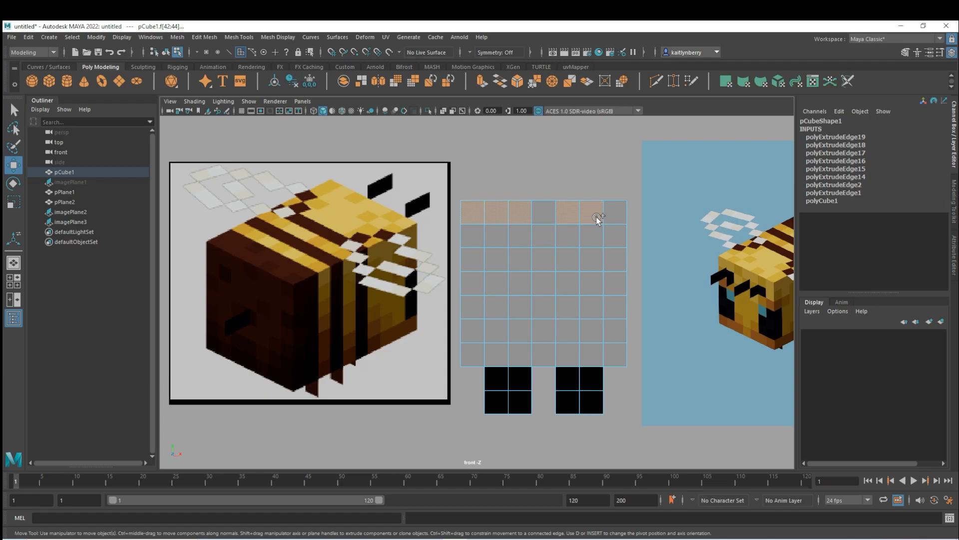
{"action": "left_click_drag", "start_coordinate": [564, 244], "coordinate": [619, 243], "text": "shift"}
{"action": "left_click", "coordinate": [592, 258], "text": "shift"}
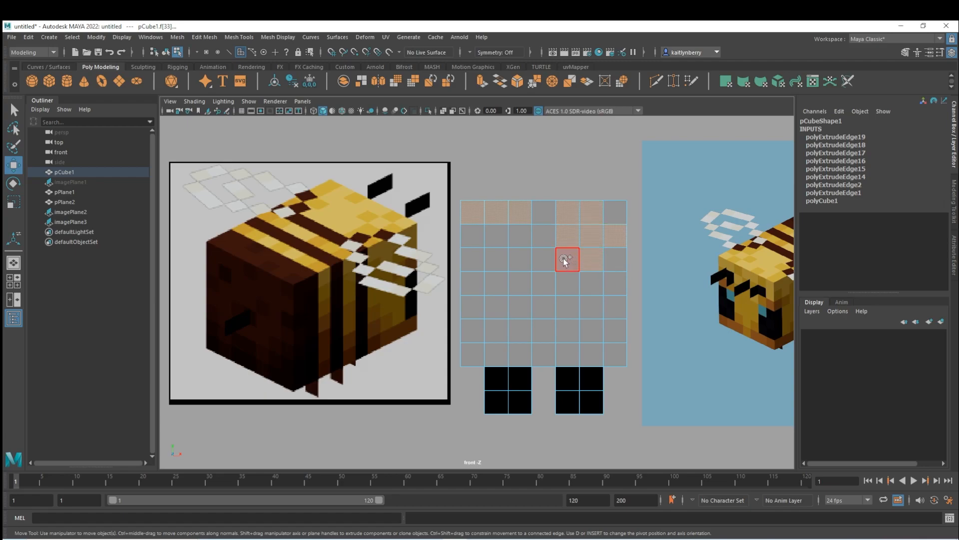
{"action": "left_click", "coordinate": [481, 240], "text": "shift"}
{"action": "left_click_drag", "start_coordinate": [507, 257], "coordinate": [524, 233], "text": "shift"}
{"action": "mouse_move", "coordinate": [539, 269]}
{"action": "left_mouse_down", "text": "shift"}
{"action": "mouse_move", "coordinate": [475, 282]}
{"action": "mouse_move", "coordinate": [488, 287]}
{"action": "left_mouse_up", "text": "shift"}
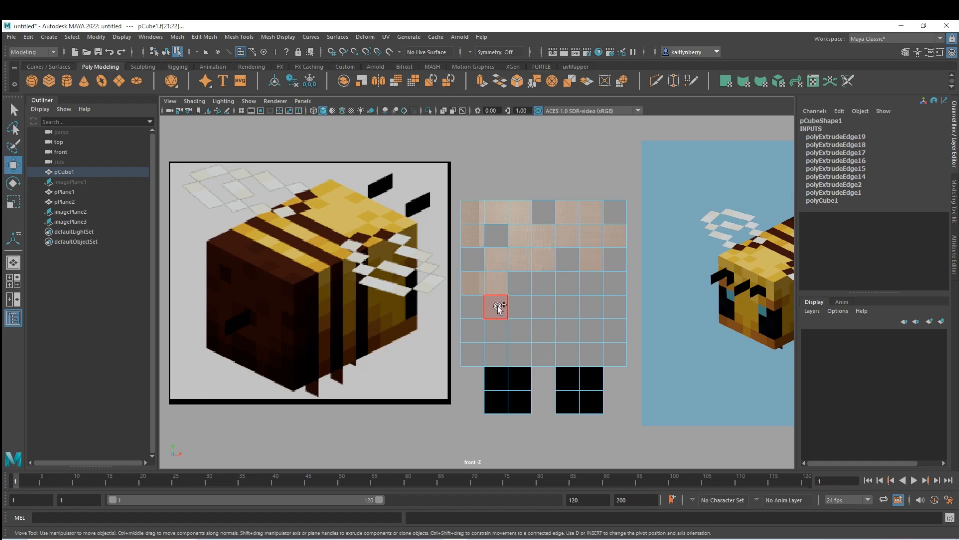
{"action": "left_click", "coordinate": [491, 305], "text": "shift"}
{"action": "mouse_move", "coordinate": [499, 317]}
{"action": "left_mouse_down", "text": "shift"}
{"action": "mouse_move", "coordinate": [568, 315]}
{"action": "mouse_move", "coordinate": [595, 291]}
{"action": "left_mouse_up", "text": "shift"}
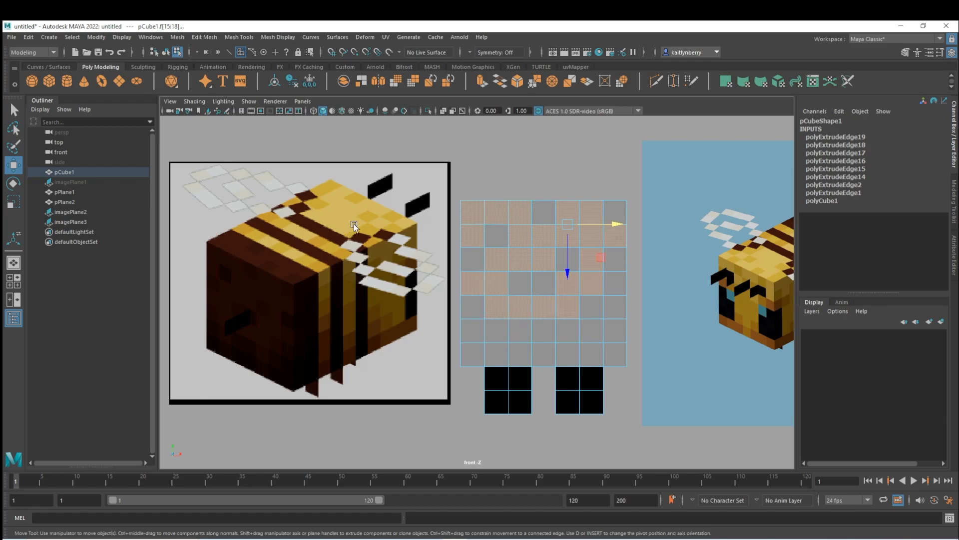
Assign a new aiStandardSurface material to the selected faces and name it Brown1.
{"action": "right_click_drag", "start_coordinate": [482, 199], "coordinate": [481, 438]}
{"action": "left_click", "coordinate": [345, 282]}
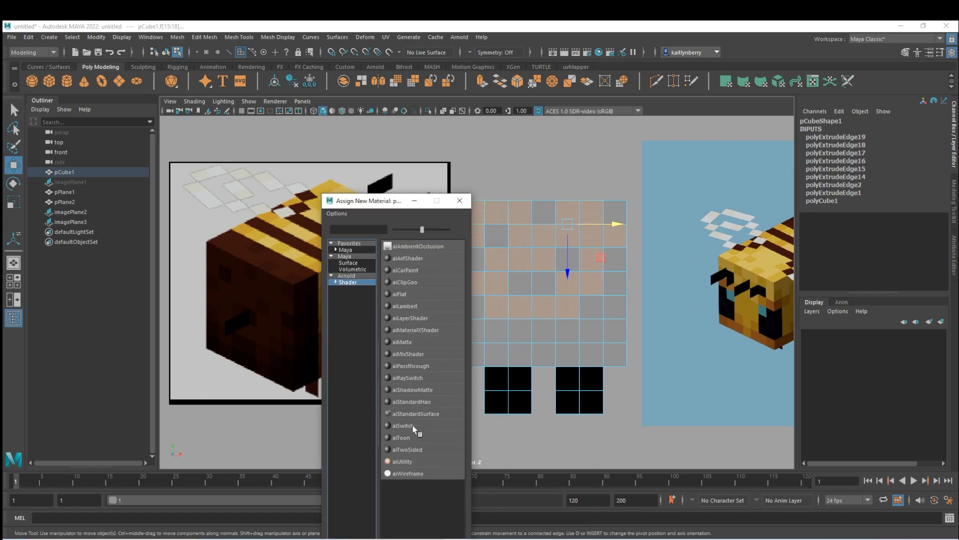
{"action": "left_click", "coordinate": [420, 414]}
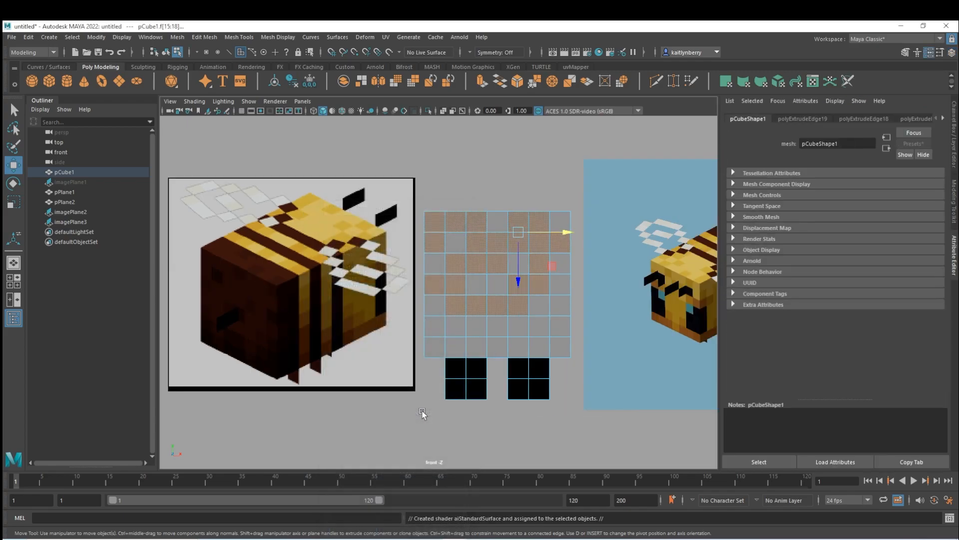
{"action": "left_click", "coordinate": [943, 120]}
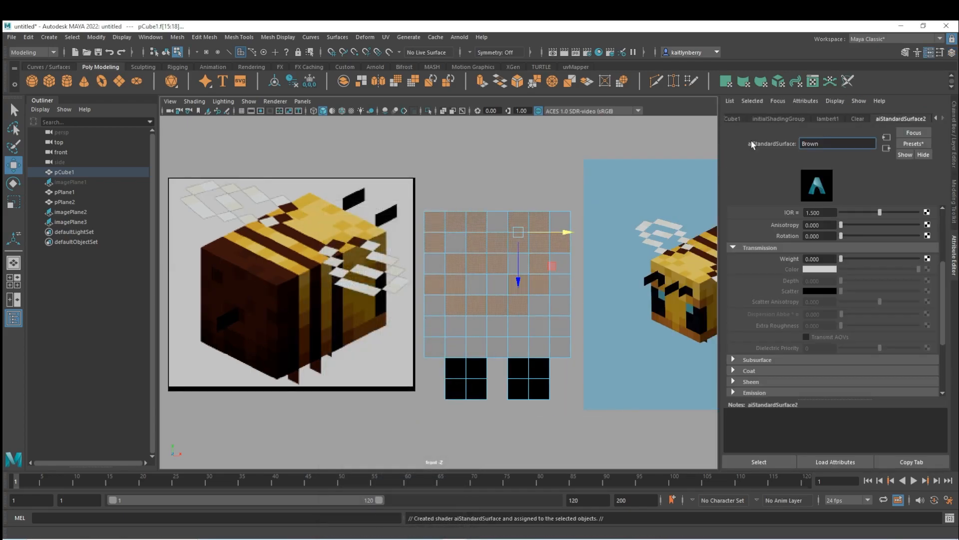
{"action": "key", "text": "Return"}
{"action": "scroll", "coordinate": [745, 265], "scroll_direction": "up", "scroll_amount": 3}
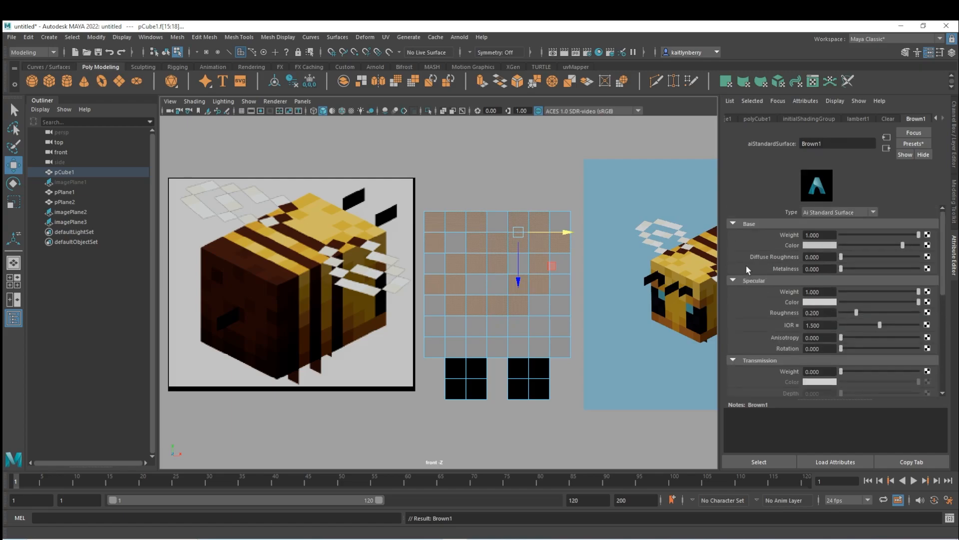
Sample the Brown1 material's base color from a brown area on the rear-view bee's back end.
{"action": "left_click", "coordinate": [928, 245]}
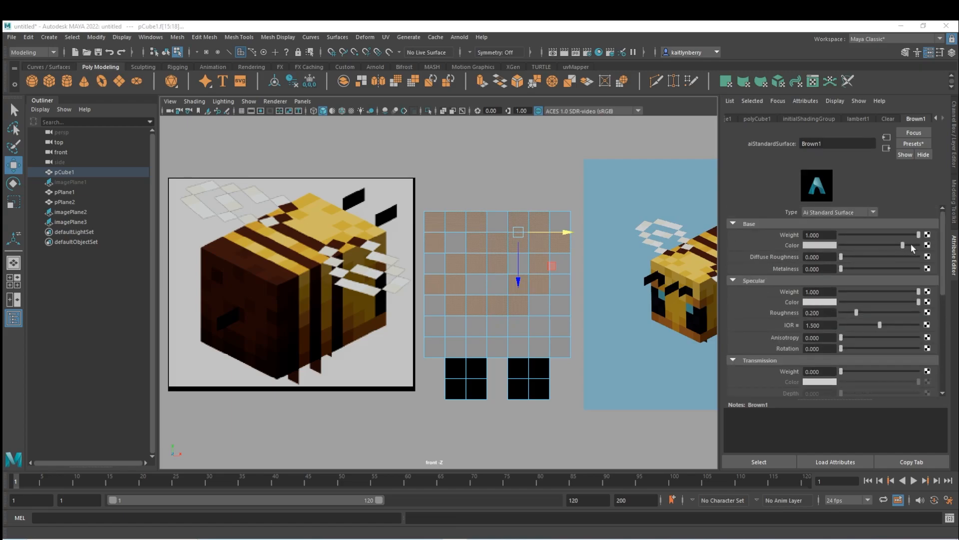
{"action": "left_click", "coordinate": [820, 243]}
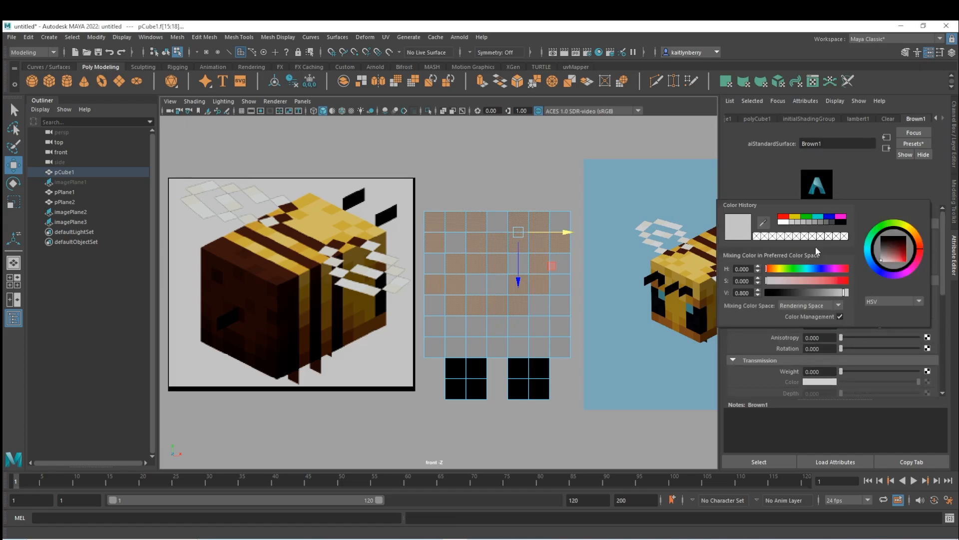
{"action": "left_click", "coordinate": [766, 223]}
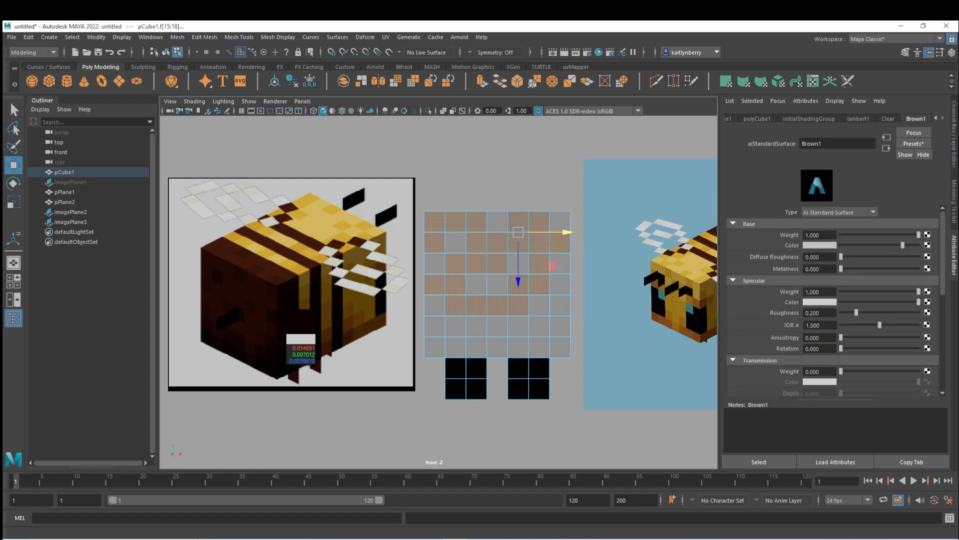
{"action": "left_click", "coordinate": [233, 246]}
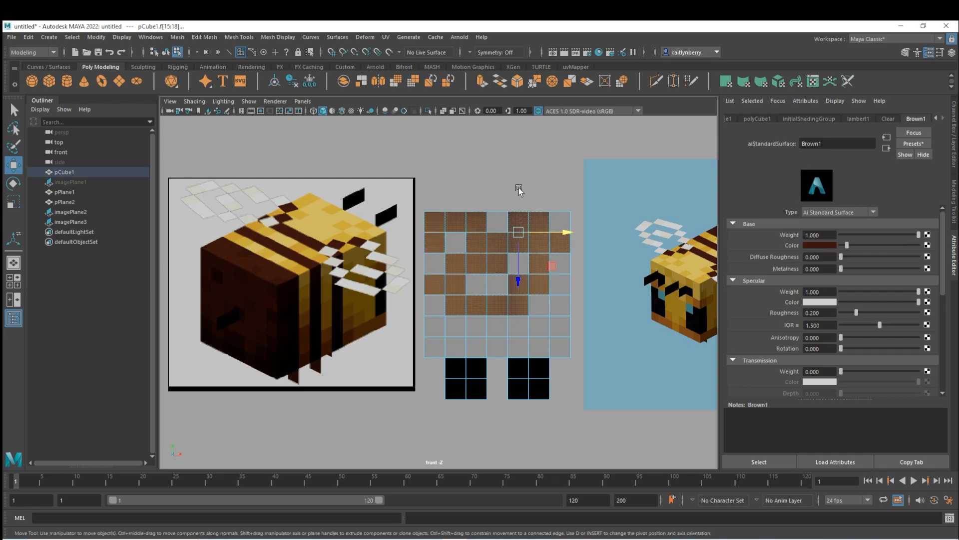
Select a scattered set of still uncolored faces across the upper six rows of the cube's rear in the front view.
{"action": "left_click", "coordinate": [501, 225]}
{"action": "left_click", "coordinate": [562, 224], "text": "shift"}
{"action": "left_click", "coordinate": [456, 243], "text": "shift"}
{"action": "left_click", "coordinate": [435, 264], "text": "shift"}
{"action": "left_click", "coordinate": [477, 285], "text": "shift"}
{"action": "left_click", "coordinate": [498, 284], "text": "shift"}
{"action": "left_click", "coordinate": [539, 264], "text": "shift"}
{"action": "left_click", "coordinate": [539, 265], "text": "shift"}
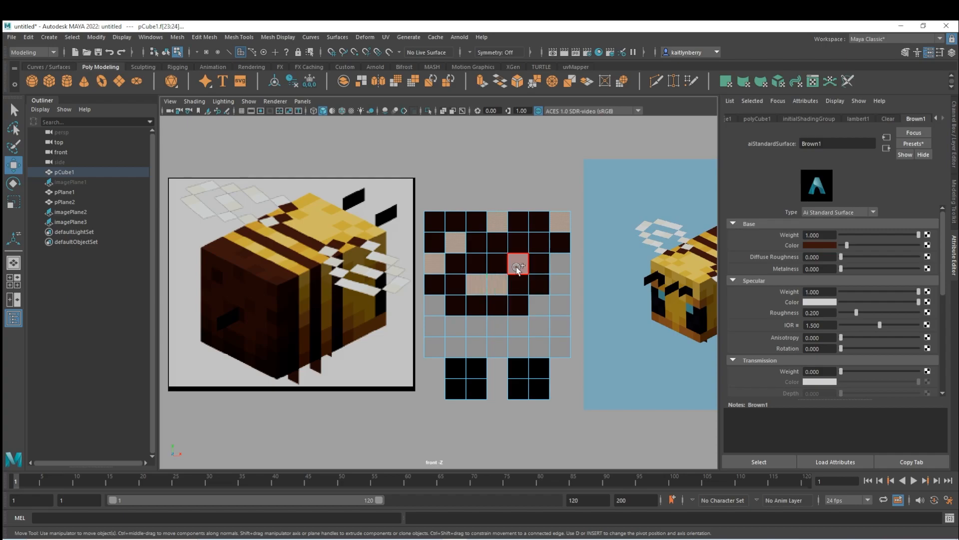
{"action": "left_click", "coordinate": [561, 265], "text": "shift"}
{"action": "left_click", "coordinate": [560, 284], "text": "shift"}
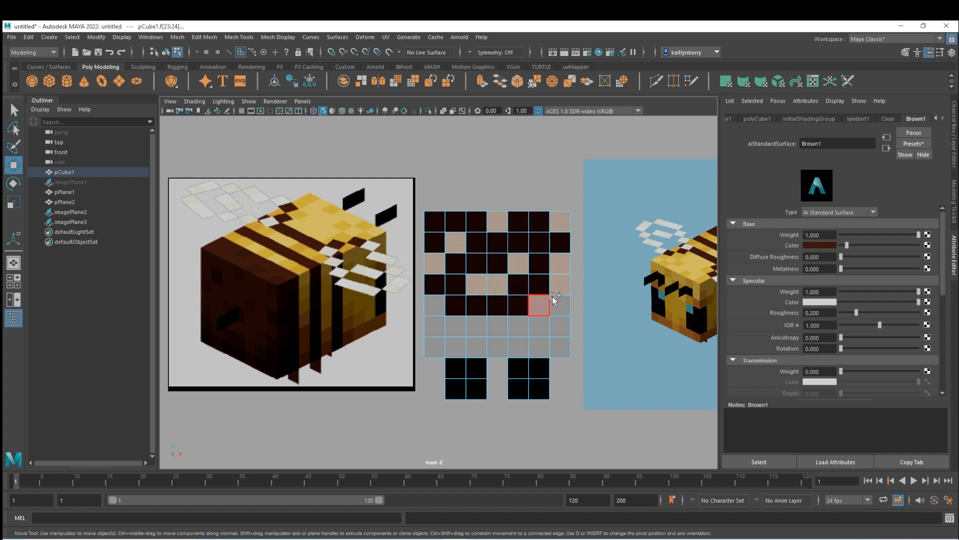
{"action": "left_click", "coordinate": [560, 269], "text": "shift"}
{"action": "left_click", "coordinate": [541, 307], "text": "shift"}
{"action": "left_click", "coordinate": [521, 325], "text": "shift"}
Assign a new aiStandardSurface material to the selected faces and name it Brown2.
{"action": "right_click_drag", "start_coordinate": [497, 235], "coordinate": [500, 469]}
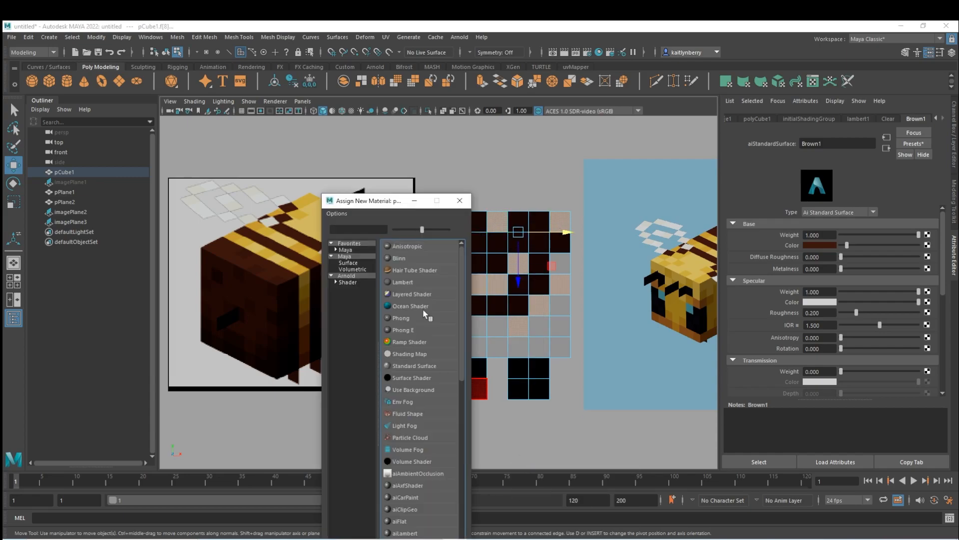
{"action": "left_click", "coordinate": [348, 282]}
{"action": "left_click", "coordinate": [414, 414]}
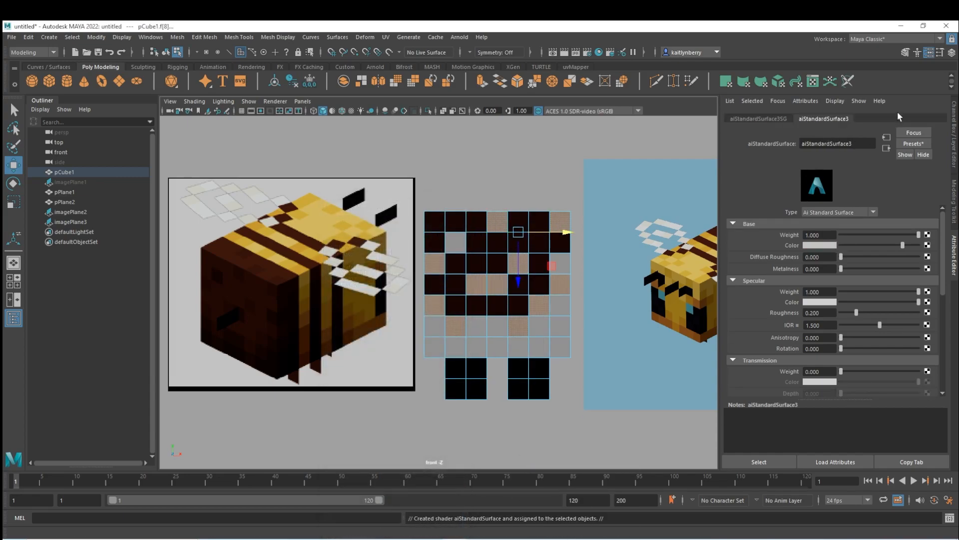
{"action": "double_click", "coordinate": [857, 146]}
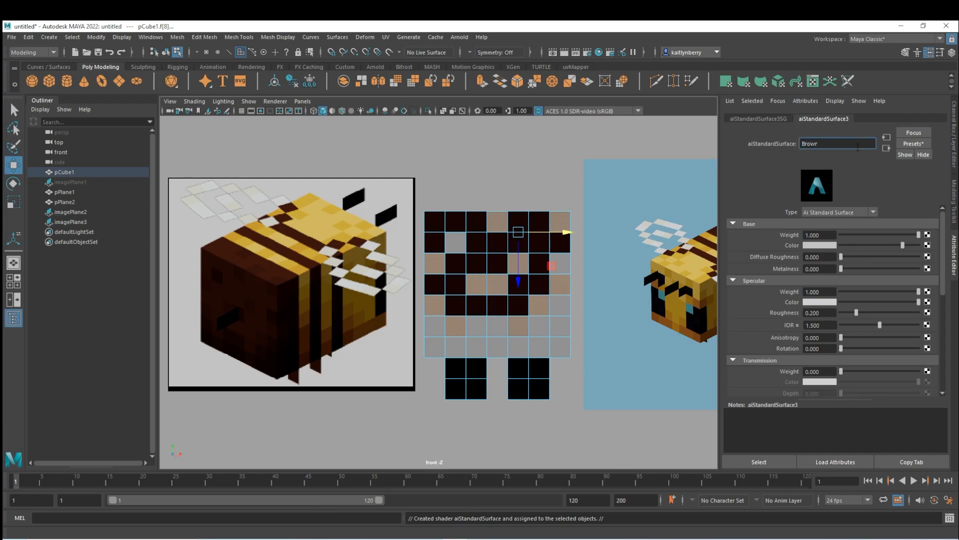
{"action": "key", "text": "Return"}
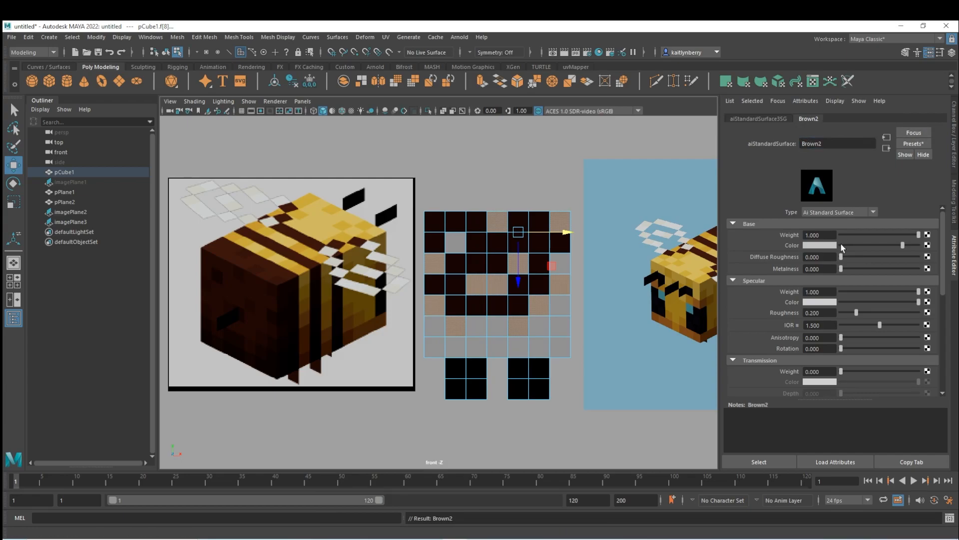
Sample Brown2's base color from a darker brown patch on the rear-view bee's back end.
{"action": "left_click", "coordinate": [820, 246]}
{"action": "left_click", "coordinate": [762, 225]}
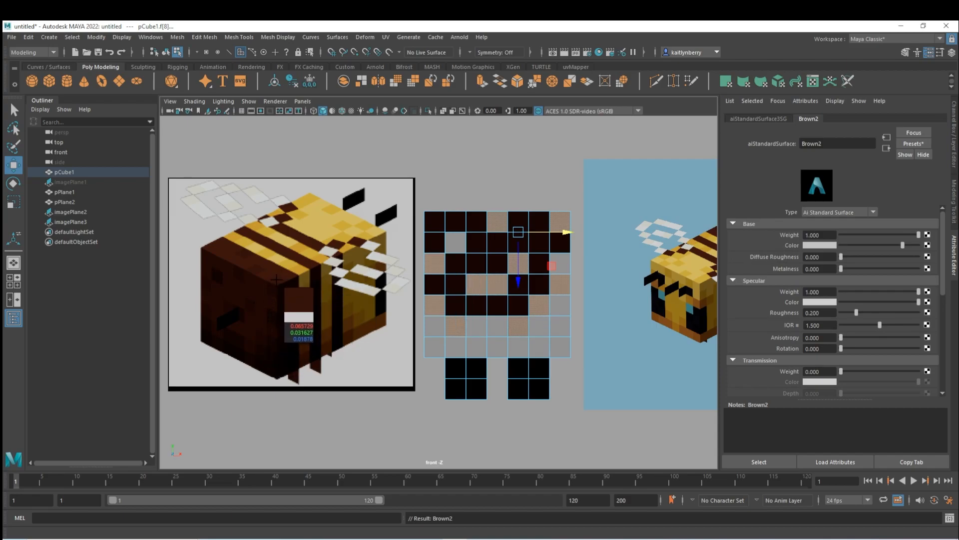
{"action": "left_click", "coordinate": [290, 300]}
Select the remaining uncolored faces on the cube's rear, including the lower two rows and the stray ones above.
{"action": "left_click", "coordinate": [560, 263]}
{"action": "left_click", "coordinate": [454, 242], "text": "shift"}
{"action": "left_click_drag", "start_coordinate": [434, 346], "coordinate": [472, 332], "text": "shift"}
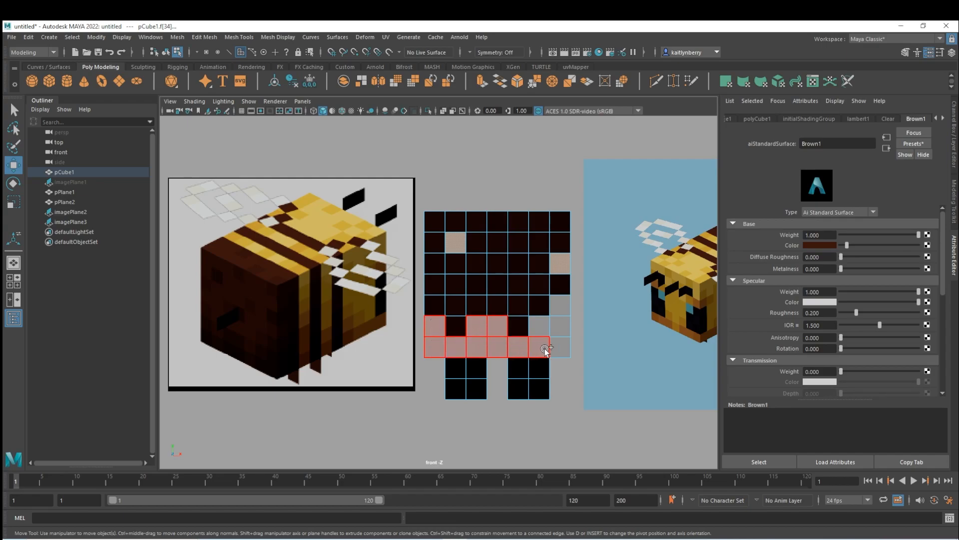
{"action": "left_click_drag", "start_coordinate": [560, 314], "coordinate": [560, 314], "text": "shift"}
Assign a new aiStandardSurface material to the selected faces and name it Brown3.
{"action": "right_click_drag", "start_coordinate": [574, 167], "coordinate": [602, 405]}
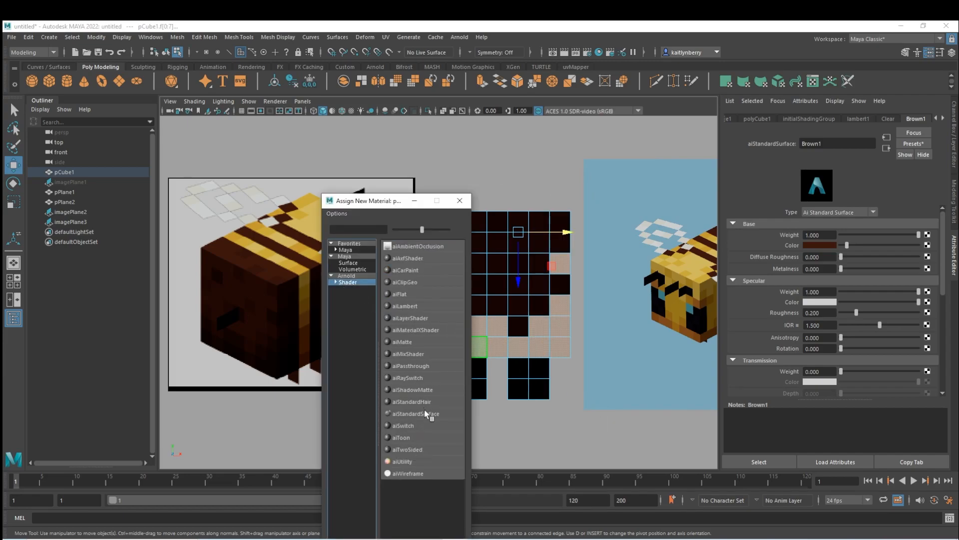
{"action": "left_click", "coordinate": [426, 413]}
{"action": "double_click", "coordinate": [859, 144]}
{"action": "type", "text": "Brown3"}
{"action": "key", "text": "Return"}
Sample Brown3's base color from the very dark brown near the lower corner of the rear-view bee's back end.
{"action": "middle_click_drag", "start_coordinate": [549, 280], "coordinate": [285, 279], "text": "alt"}
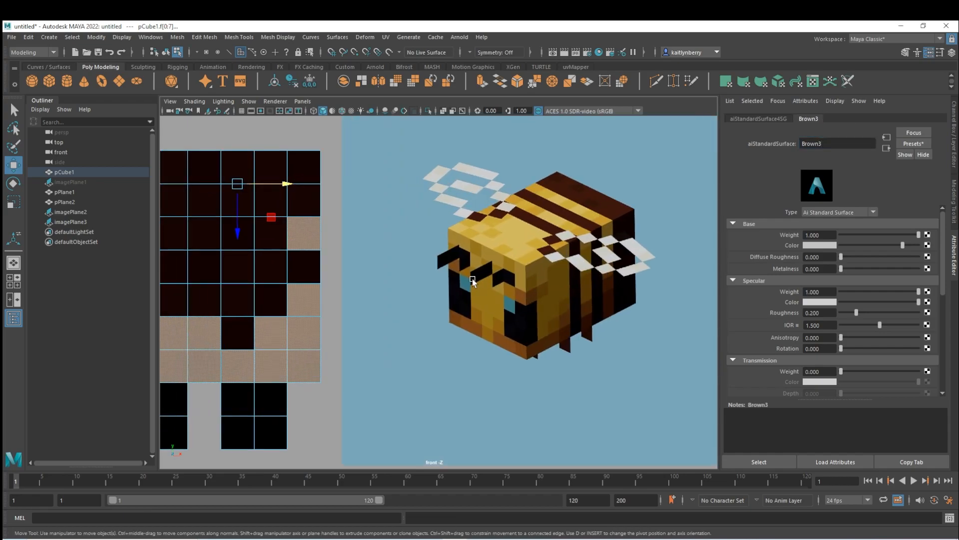
{"action": "scroll", "coordinate": [415, 269], "scroll_direction": "up", "scroll_amount": 2}
{"action": "middle_click_drag", "start_coordinate": [416, 269], "coordinate": [651, 264], "text": "alt"}
{"action": "scroll", "coordinate": [489, 275], "scroll_direction": "up", "scroll_amount": 2}
{"action": "middle_click_drag", "start_coordinate": [488, 275], "coordinate": [494, 302], "text": "alt"}
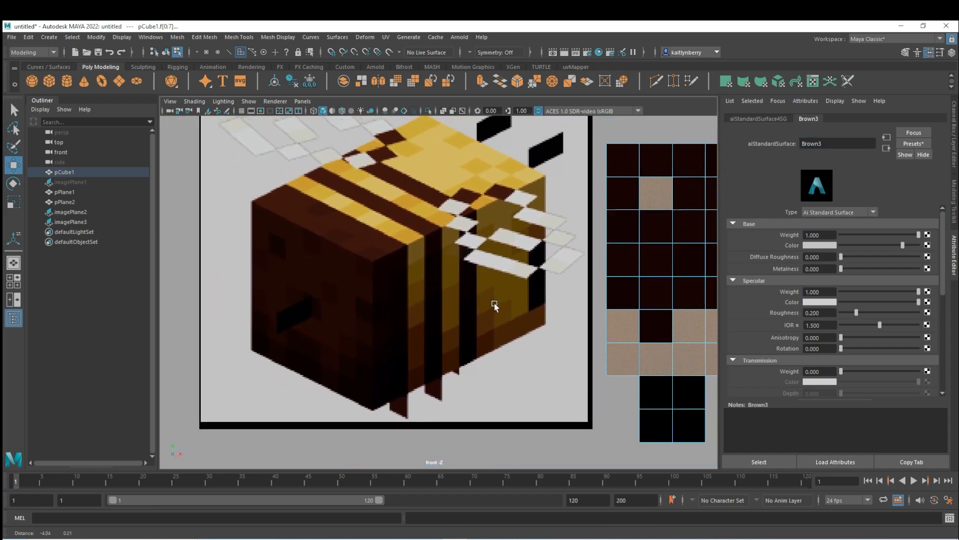
{"action": "left_click", "coordinate": [818, 246]}
{"action": "left_click", "coordinate": [762, 226]}
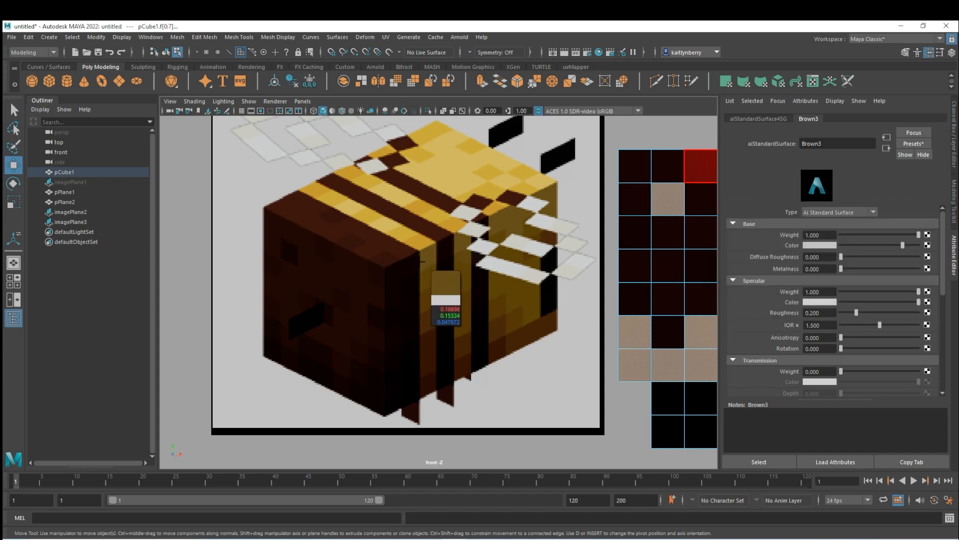
{"action": "left_click", "coordinate": [376, 356]}
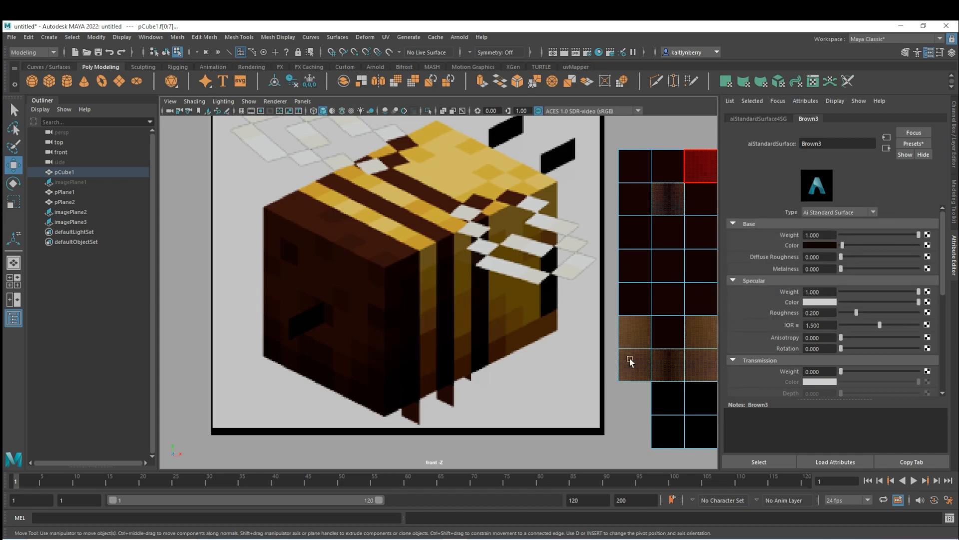
Return the cube to object mode and examine its colored rear from several angles in the perspective view.
{"action": "right_click_drag", "start_coordinate": [606, 193], "coordinate": [621, 170]}
{"action": "key", "text": "space"}
{"action": "key", "text": "space"}
{"action": "left_click_drag", "start_coordinate": [585, 267], "coordinate": [420, 267], "text": "alt"}
{"action": "left_click", "coordinate": [466, 190]}
{"action": "left_click_drag", "start_coordinate": [466, 190], "coordinate": [496, 324], "text": "alt"}
{"action": "left_click", "coordinate": [477, 257]}
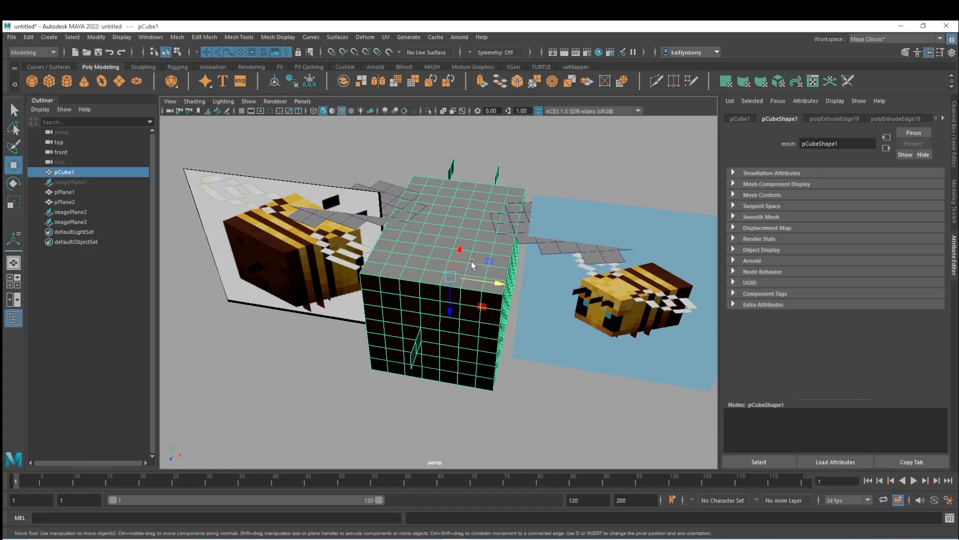
{"action": "left_click_drag", "start_coordinate": [381, 314], "coordinate": [398, 316], "text": "alt"}
{"action": "left_click", "coordinate": [474, 155]}
{"action": "left_click_drag", "start_coordinate": [445, 193], "coordinate": [350, 265], "text": "alt"}
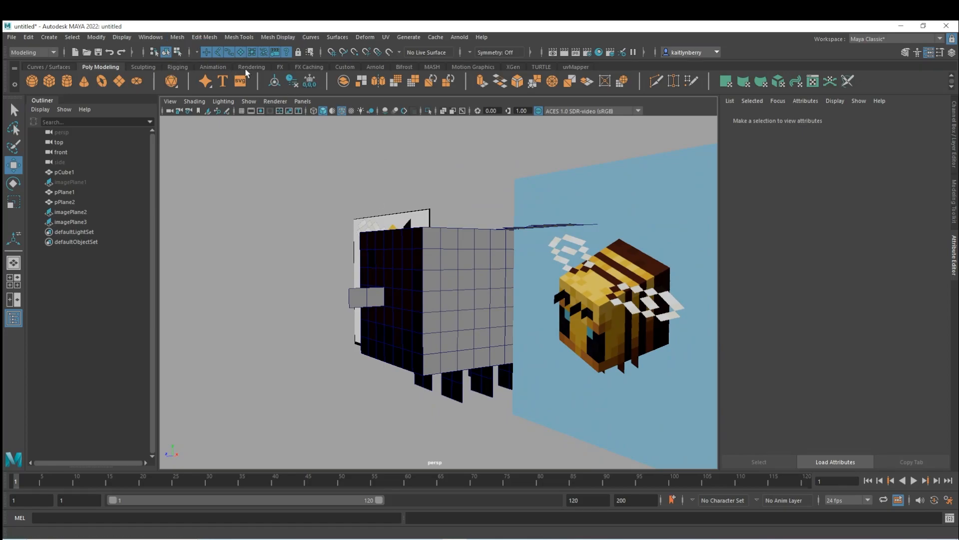
Add an Arnold skydome light to the scene.
{"action": "left_click", "coordinate": [373, 68]}
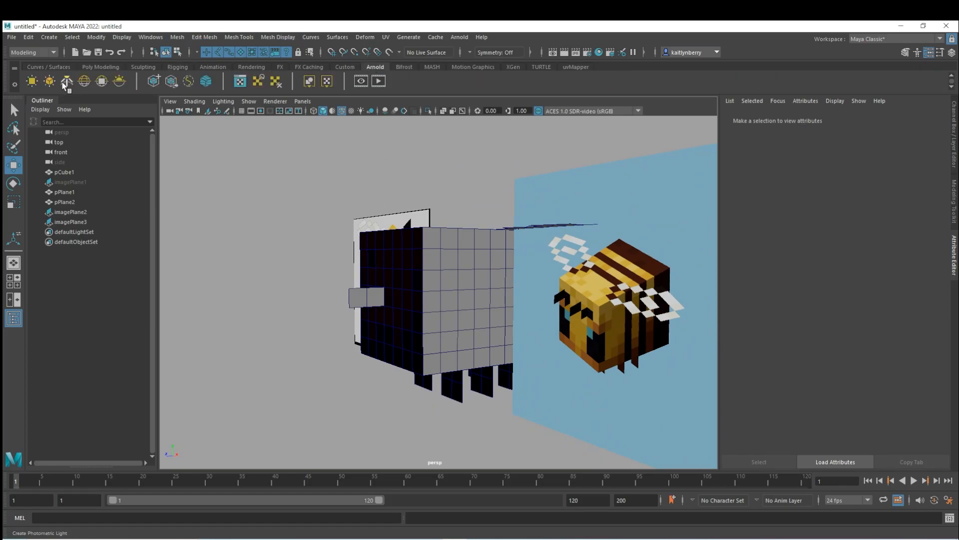
{"action": "left_click", "coordinate": [101, 82]}
{"action": "left_click", "coordinate": [481, 287]}
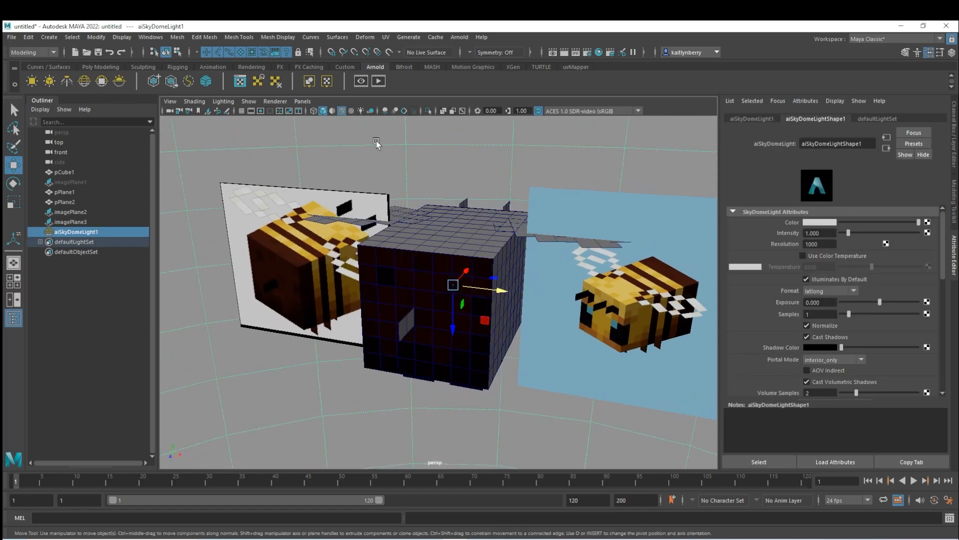
Display the perspective view with scene lighting and check the brown shades on the cube's rear.
{"action": "key", "text": "7"}
{"action": "mouse_move", "coordinate": [482, 359]}
{"action": "left_mouse_down", "text": "alt"}
{"action": "mouse_move", "coordinate": [460, 355]}
{"action": "mouse_move", "coordinate": [500, 394]}
{"action": "mouse_move", "coordinate": [511, 380]}
{"action": "mouse_move", "coordinate": [471, 385]}
{"action": "mouse_move", "coordinate": [574, 373]}
{"action": "mouse_move", "coordinate": [569, 381]}
{"action": "mouse_move", "coordinate": [631, 365]}
{"action": "mouse_move", "coordinate": [499, 363]}
{"action": "left_mouse_up", "text": "alt"}
{"action": "key", "text": "6"}
{"action": "key", "text": "7"}
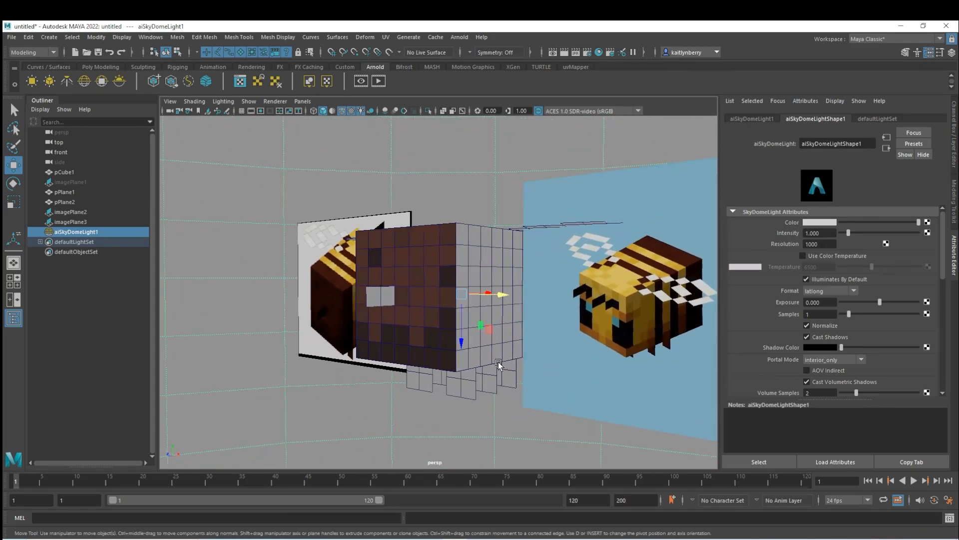
{"action": "left_click", "coordinate": [342, 110]}
{"action": "left_click", "coordinate": [342, 111]}
{"action": "left_click_drag", "start_coordinate": [570, 272], "coordinate": [611, 281], "text": "alt"}
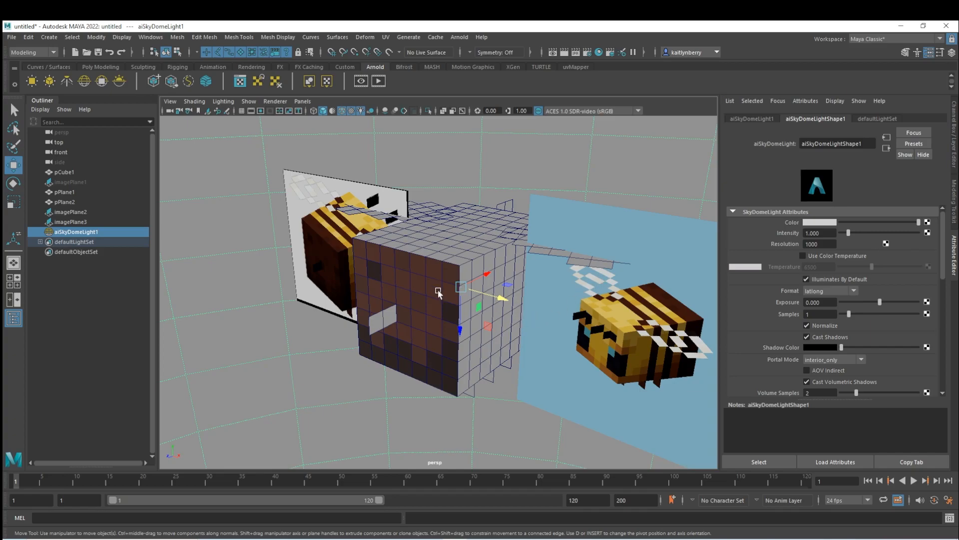
Switch the cube to face selection and check its faces in the side view.
{"action": "key", "text": "space"}
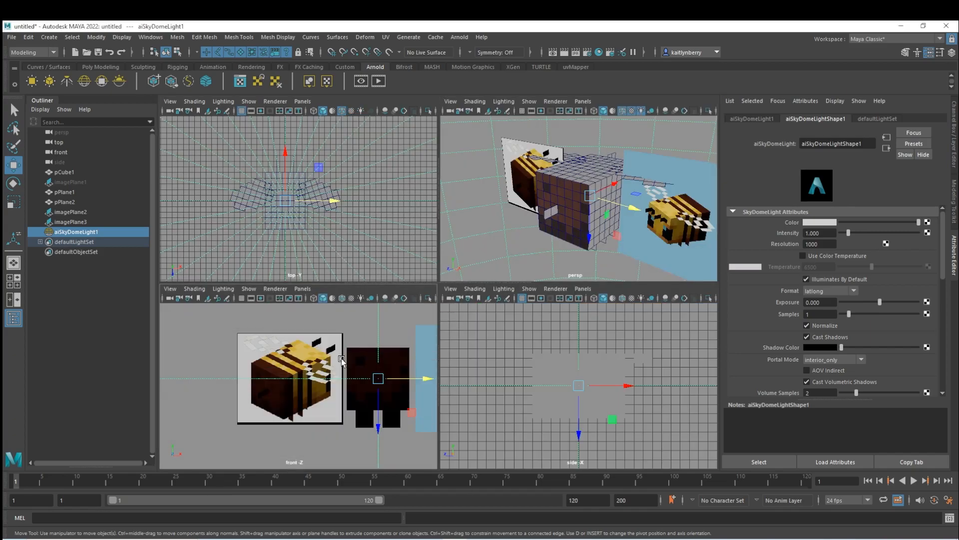
{"action": "key", "text": "space"}
{"action": "key", "text": "space"}
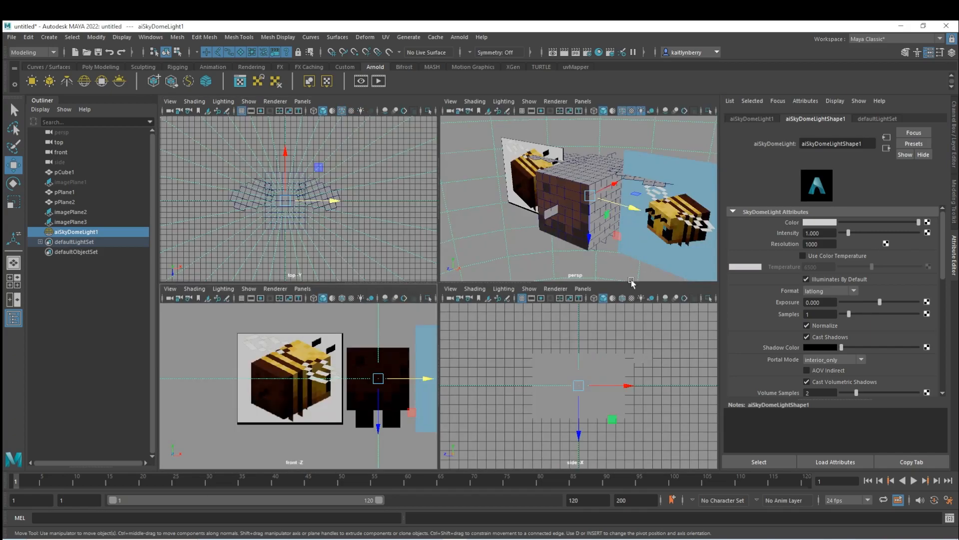
{"action": "key", "text": "space"}
{"action": "right_click_drag", "start_coordinate": [449, 270], "coordinate": [466, 278]}
{"action": "left_click", "coordinate": [469, 285]}
{"action": "key", "text": "space"}
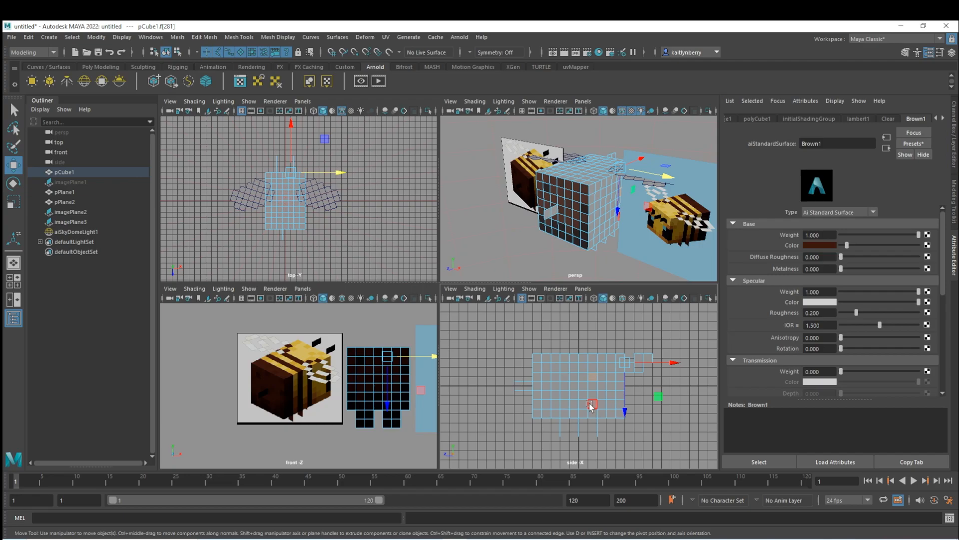
{"action": "key", "text": "space"}
{"action": "scroll", "coordinate": [550, 367], "scroll_direction": "down", "scroll_amount": 1}
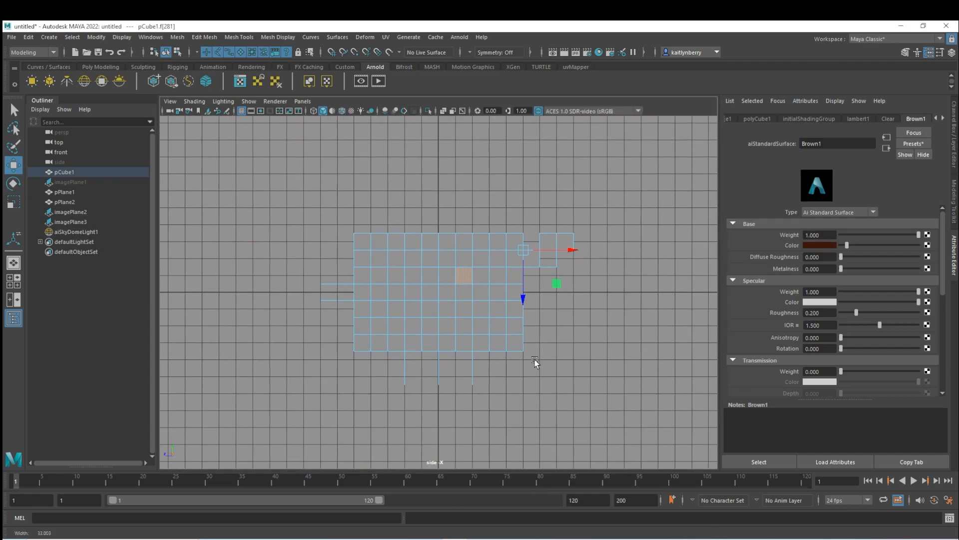
Rotate the rear-view bee image plane a quarter turn to face the side view and move it beyond the cube's stinger end.
{"action": "key", "text": "space"}
{"action": "key", "text": "space"}
{"action": "left_click", "coordinate": [351, 315]}
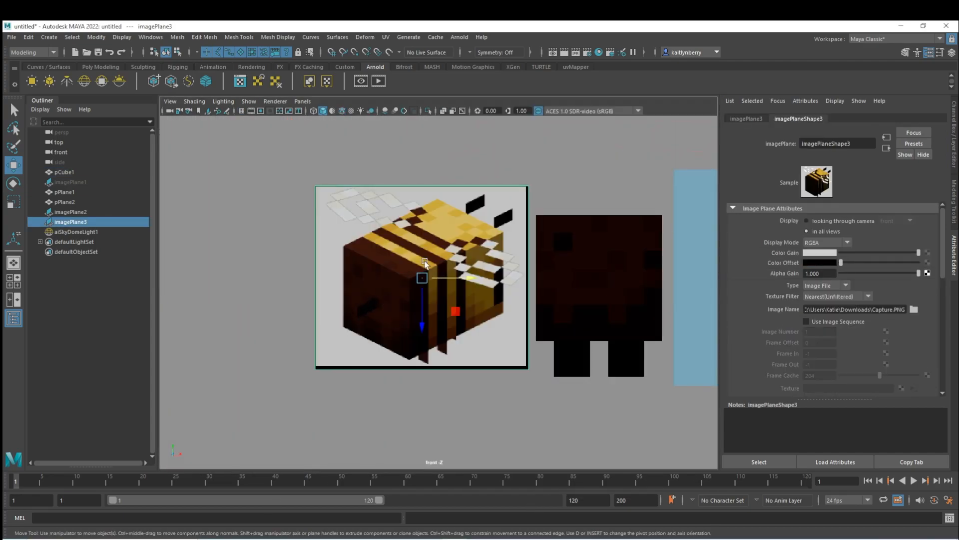
{"action": "key", "text": "space"}
{"action": "key", "text": "space"}
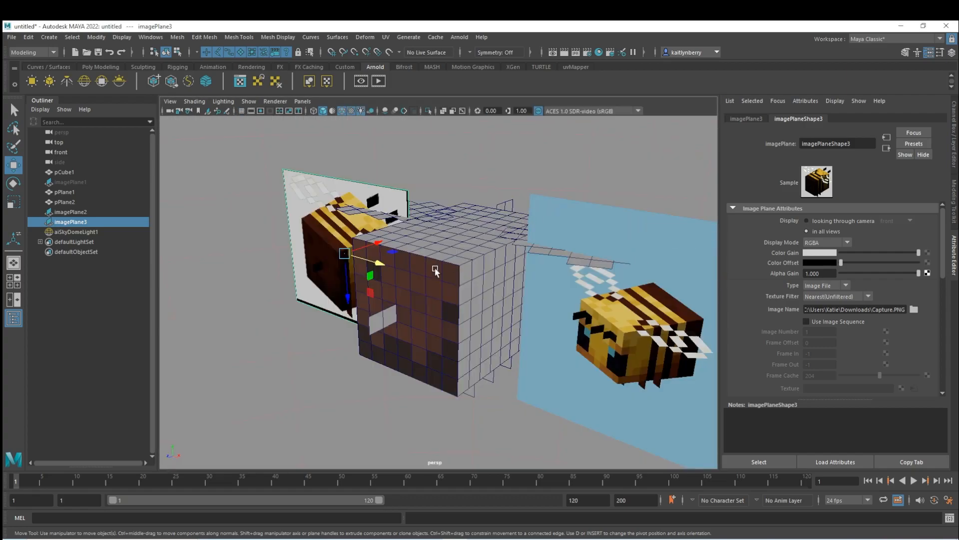
{"action": "key", "text": "e"}
{"action": "left_click_drag", "start_coordinate": [351, 269], "coordinate": [255, 285]}
{"action": "key", "text": "w"}
{"action": "middle_click_drag", "start_coordinate": [436, 278], "coordinate": [462, 273], "text": "alt"}
{"action": "mouse_move", "coordinate": [461, 272]}
{"action": "left_mouse_down", "text": "alt"}
{"action": "mouse_move", "coordinate": [527, 263]}
{"action": "mouse_move", "coordinate": [469, 286]}
{"action": "left_mouse_up", "text": "alt"}
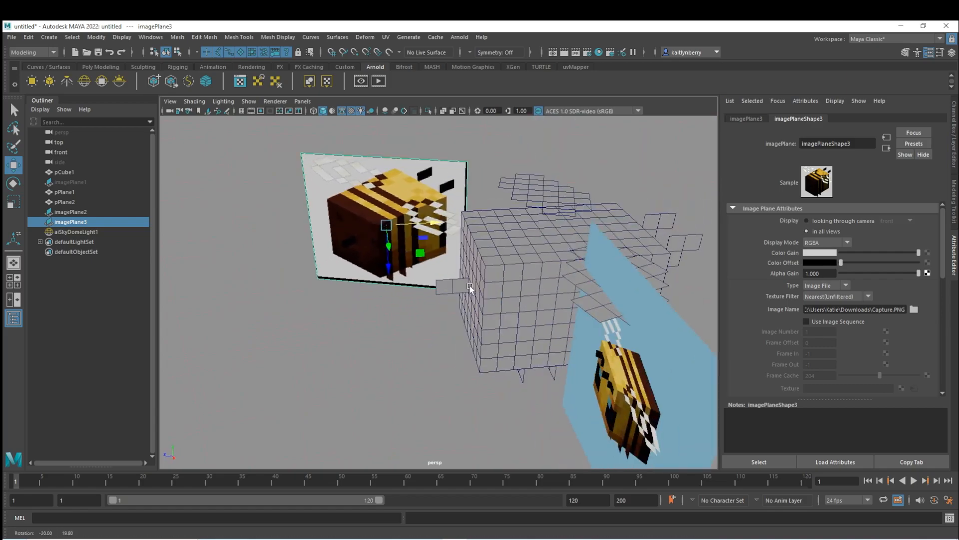
{"action": "left_click_drag", "start_coordinate": [464, 250], "coordinate": [349, 280]}
Hide the side view's grid and change its background to dark gray, with the cube and bee reference framed.
{"action": "key", "text": "e"}
{"action": "key", "text": "space"}
{"action": "key", "text": "space"}
{"action": "scroll", "coordinate": [459, 349], "scroll_direction": "up", "scroll_amount": 3}
{"action": "scroll", "coordinate": [450, 347], "scroll_direction": "down", "scroll_amount": 3}
{"action": "middle_click_drag", "start_coordinate": [310, 332], "coordinate": [415, 324], "text": "alt"}
{"action": "left_click", "coordinate": [531, 273]}
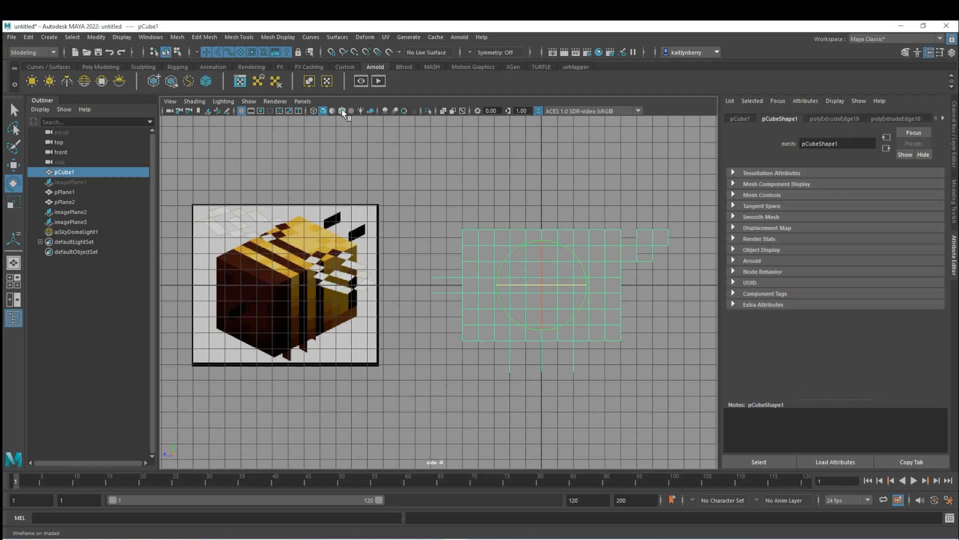
{"action": "left_click", "coordinate": [242, 111]}
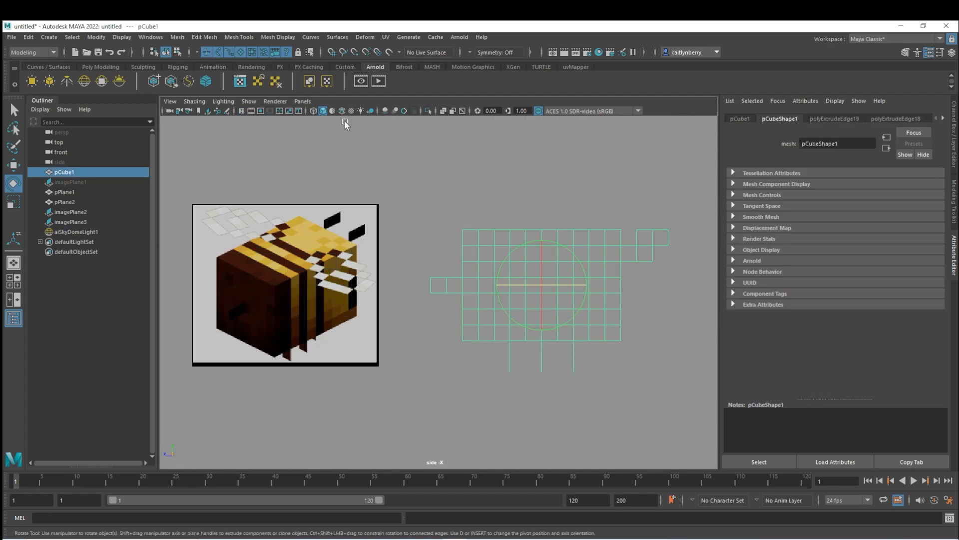
{"action": "key", "text": "alt+b"}
{"action": "key", "text": "w"}
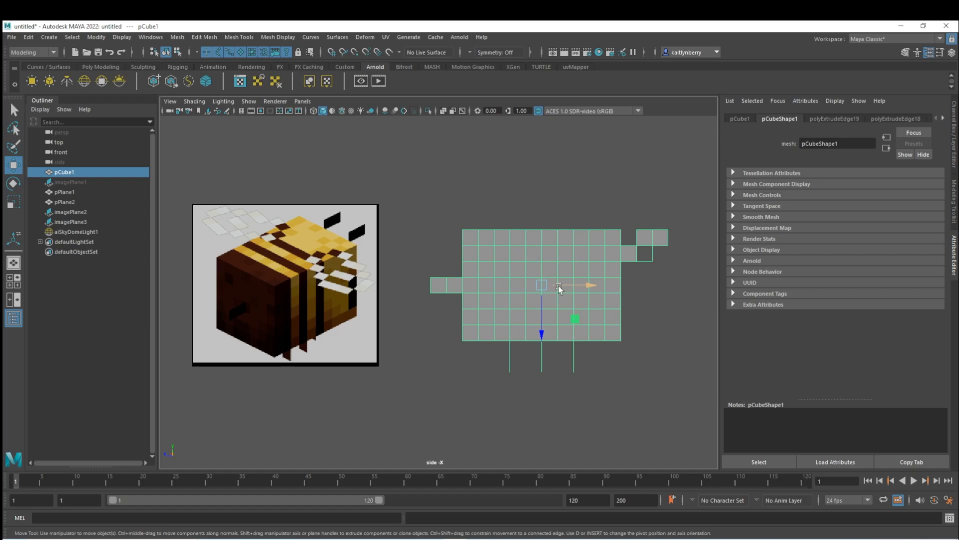
Switch the cube to face selection and select the two columns of side faces nearest the stinger.
{"action": "left_click_drag", "start_coordinate": [570, 286], "coordinate": [529, 288]}
{"action": "scroll", "coordinate": [426, 305], "scroll_direction": "up", "scroll_amount": 1}
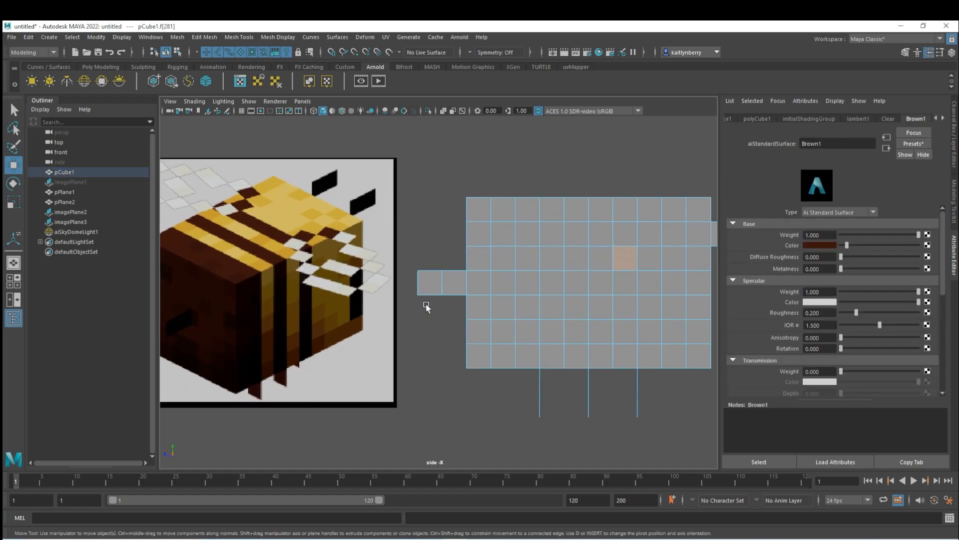
{"action": "middle_click_drag", "start_coordinate": [512, 283], "coordinate": [485, 285], "text": "alt"}
{"action": "scroll", "coordinate": [484, 285], "scroll_direction": "down", "scroll_amount": 1}
{"action": "left_click", "coordinate": [454, 219]}
{"action": "mouse_move", "coordinate": [472, 218]}
{"action": "left_mouse_down", "text": "shift"}
{"action": "mouse_move", "coordinate": [454, 352]}
{"action": "mouse_move", "coordinate": [456, 240]}
{"action": "left_mouse_up", "text": "shift"}
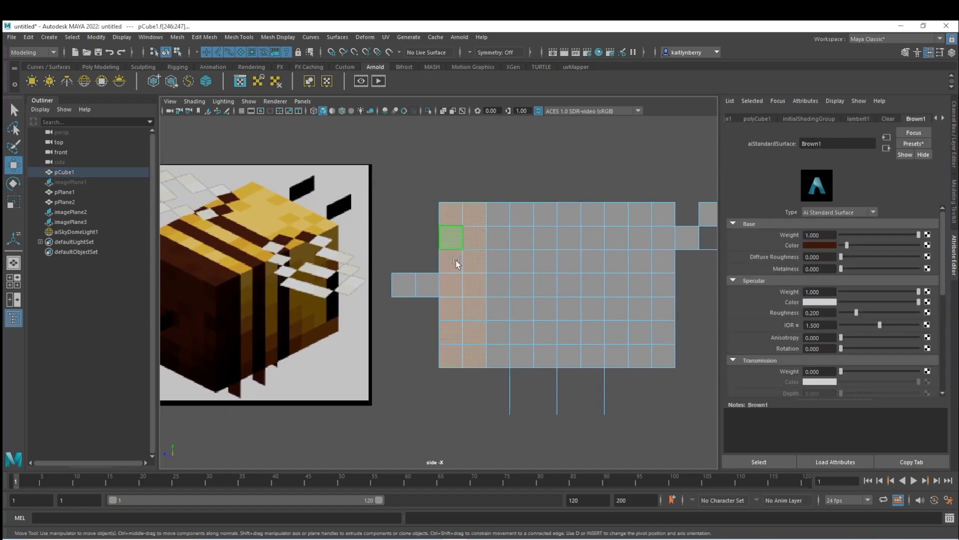
Deselect the third-row face nearest the stinger and the second column's bottom face, and bring up the existing materials for the remaining selected faces.
{"action": "middle_click_drag", "start_coordinate": [391, 373], "coordinate": [432, 363], "text": "alt"}
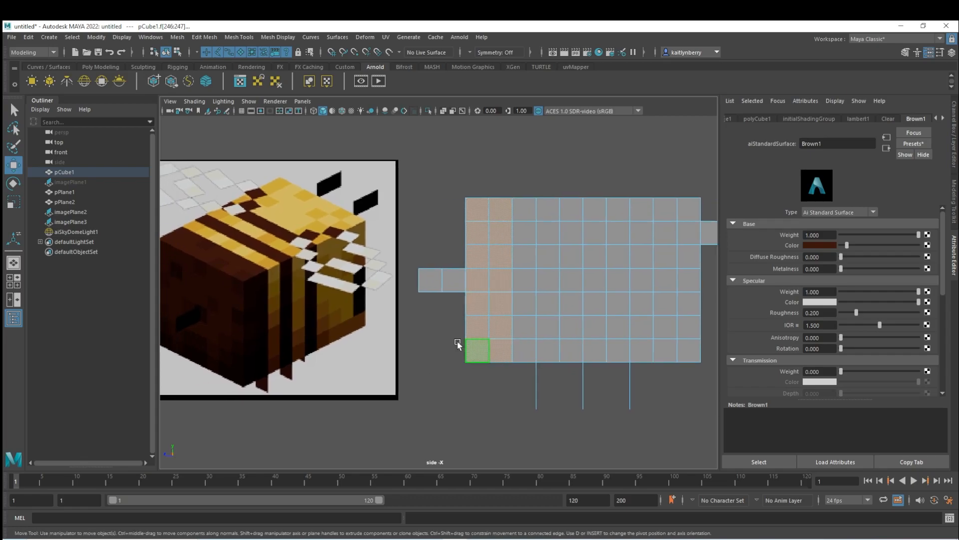
{"action": "scroll", "coordinate": [457, 344], "scroll_direction": "up", "scroll_amount": 1}
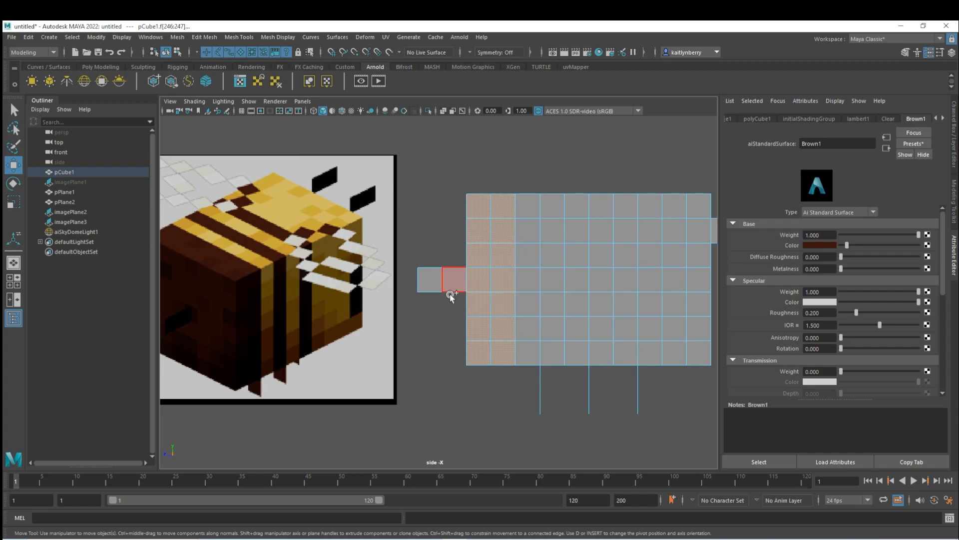
{"action": "left_click", "coordinate": [481, 209], "text": "ctrl"}
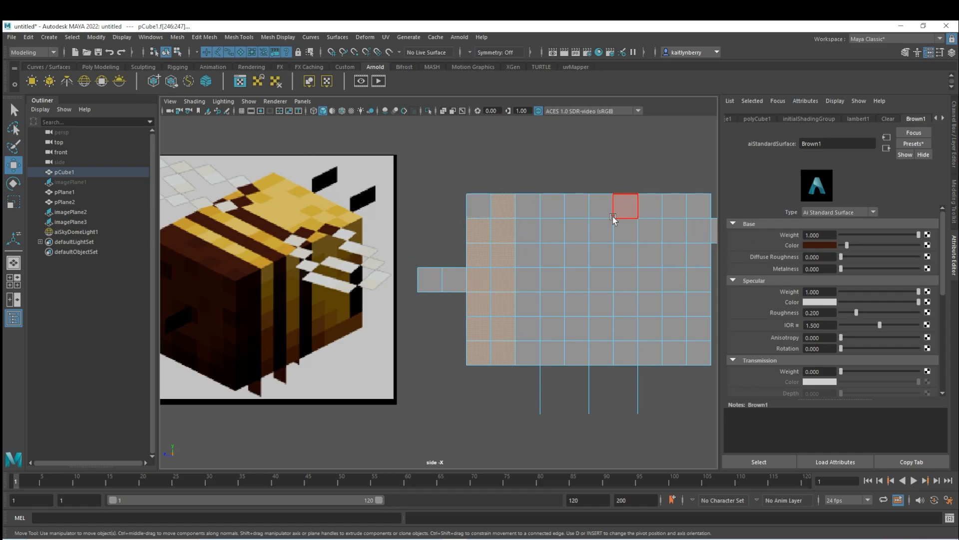
{"action": "left_click", "coordinate": [487, 209], "text": "shift"}
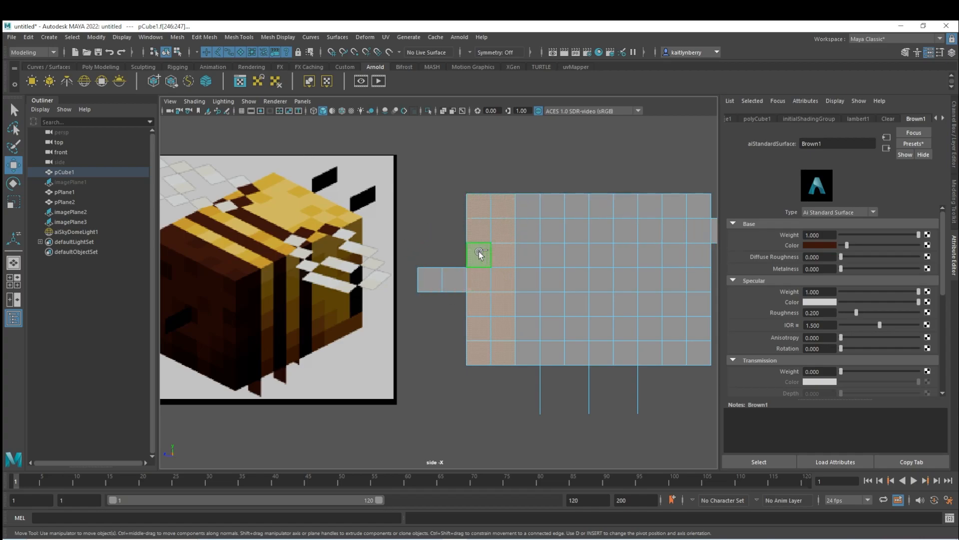
{"action": "left_click", "coordinate": [478, 259], "text": "ctrl"}
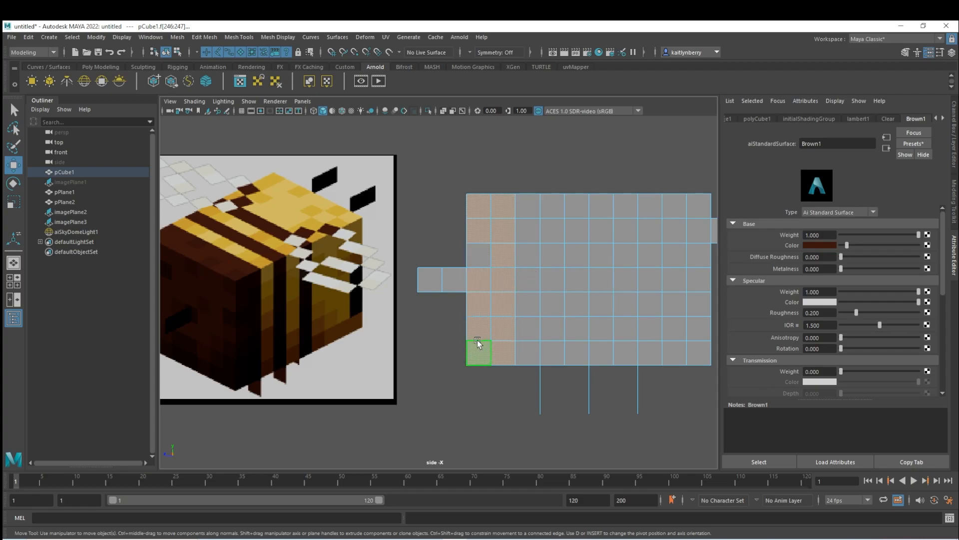
{"action": "left_click", "coordinate": [504, 353]}
{"action": "right_click", "coordinate": [501, 287]}
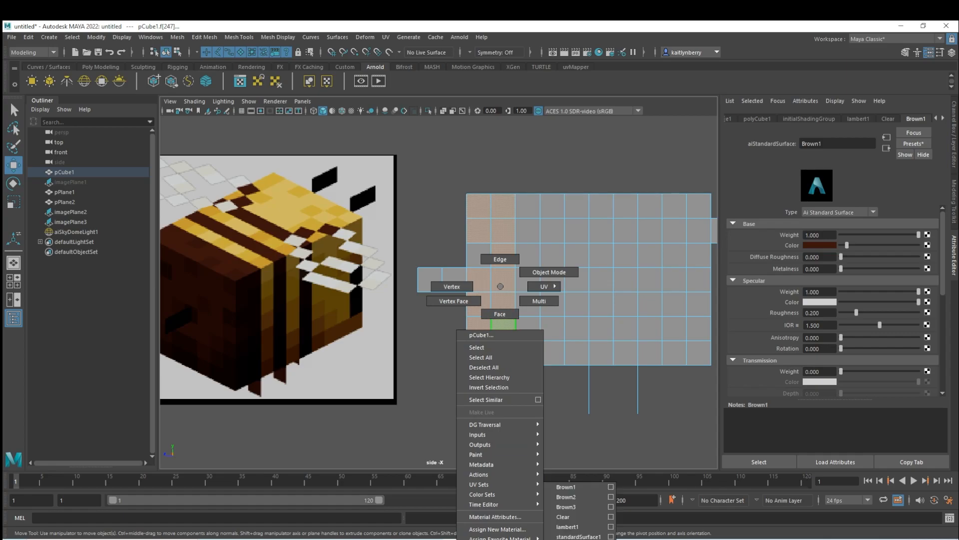
Assign Brown1 to the selected side faces at the bee's stinger end, and Brown3 to the third face down in the outermost column.
{"action": "left_click", "coordinate": [566, 487]}
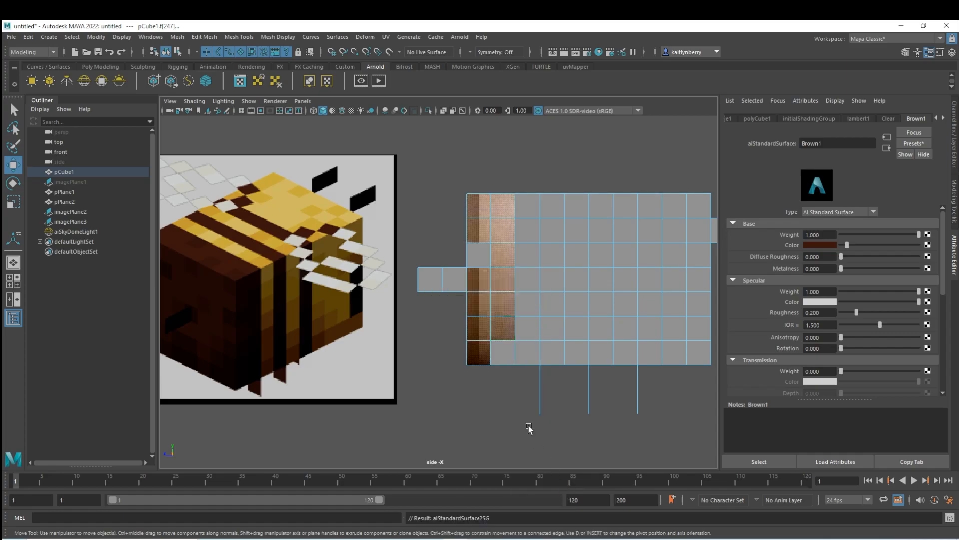
{"action": "left_click", "coordinate": [482, 262]}
{"action": "right_click", "coordinate": [483, 262]}
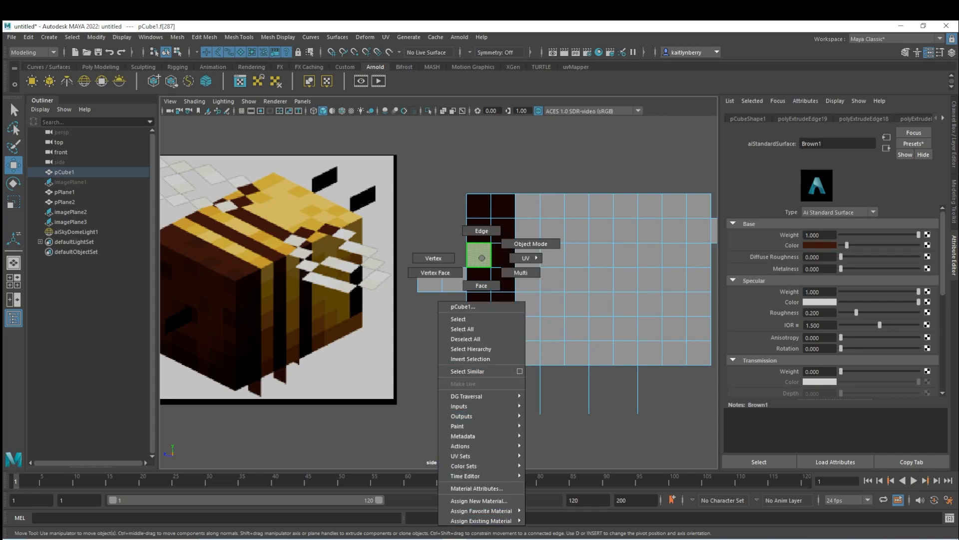
{"action": "mouse_move", "coordinate": [508, 521]}
{"action": "left_click", "coordinate": [556, 517]}
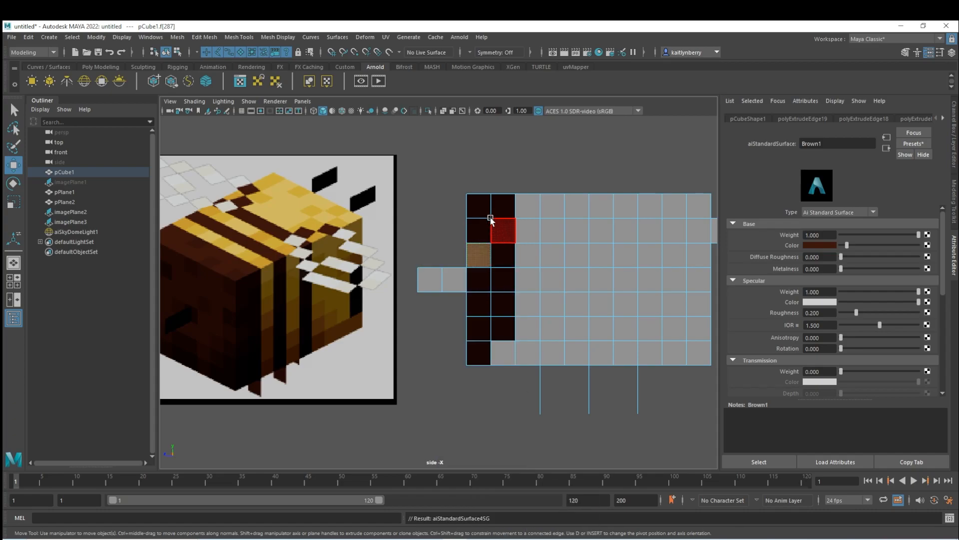
Assign Brown2 to the uppermost face of the outermost side column and Brown3 to the lowest face of the second column.
{"action": "left_click", "coordinate": [484, 206]}
{"action": "right_click", "coordinate": [484, 205]}
{"action": "mouse_move", "coordinate": [510, 468]}
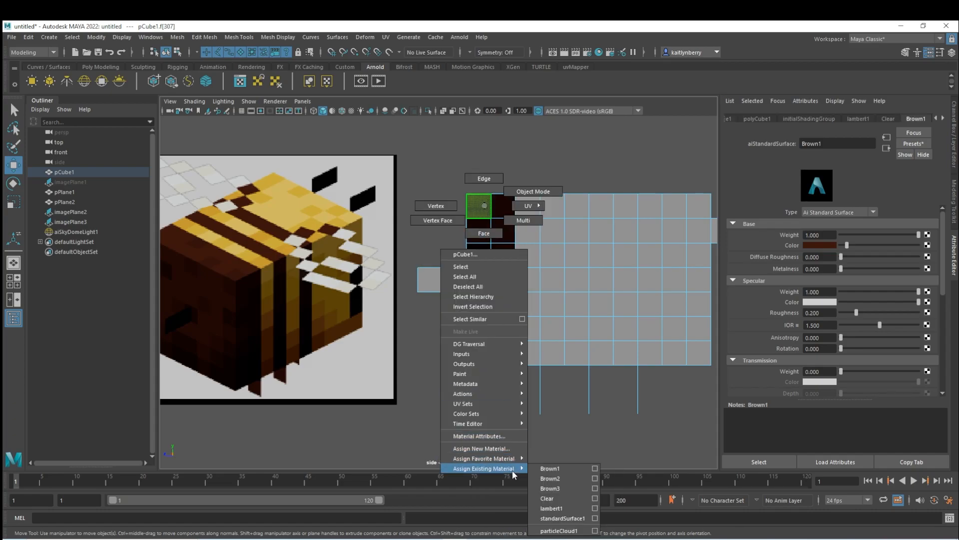
{"action": "left_click", "coordinate": [557, 481]}
{"action": "left_click", "coordinate": [503, 328]}
{"action": "right_click", "coordinate": [507, 286]}
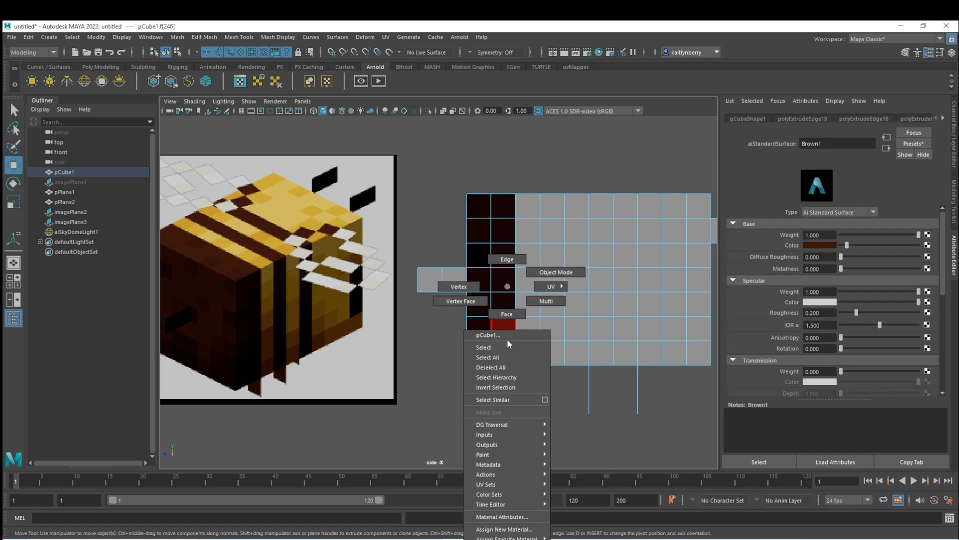
{"action": "mouse_move", "coordinate": [537, 532]}
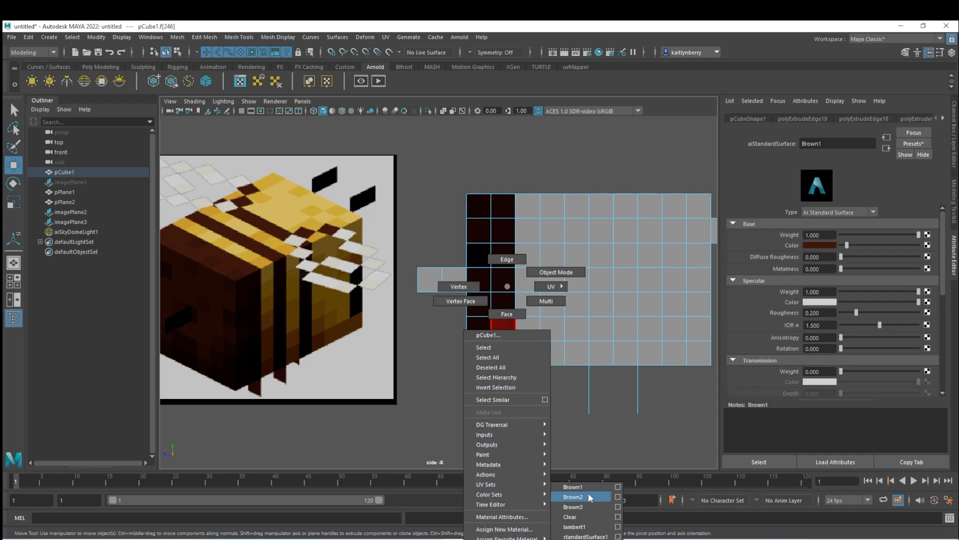
{"action": "left_click", "coordinate": [579, 506]}
Switch to the perspective view and assign Brown2 to the body's top corner face at the stinger end.
{"action": "left_click", "coordinate": [528, 357]}
{"action": "key", "text": "space"}
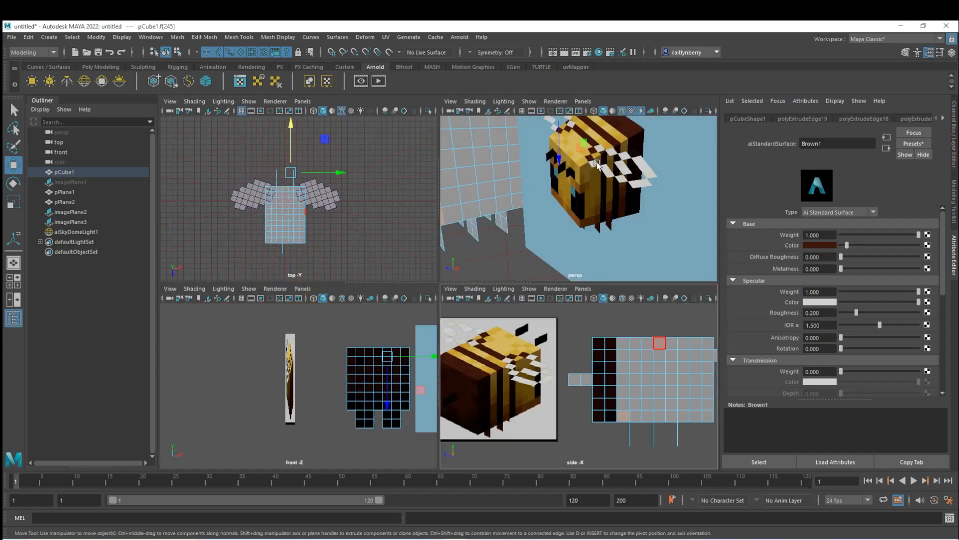
{"action": "key", "text": "space"}
{"action": "middle_click_drag", "start_coordinate": [437, 303], "coordinate": [577, 346], "text": "alt"}
{"action": "left_click_drag", "start_coordinate": [577, 346], "coordinate": [538, 337], "text": "alt"}
{"action": "left_click_drag", "start_coordinate": [503, 240], "coordinate": [525, 290], "text": "alt"}
{"action": "left_click_drag", "start_coordinate": [452, 400], "coordinate": [510, 388], "text": "alt"}
{"action": "left_click", "coordinate": [533, 239]}
{"action": "left_click_drag", "start_coordinate": [565, 294], "coordinate": [543, 296], "text": "alt"}
{"action": "left_click", "coordinate": [494, 223]}
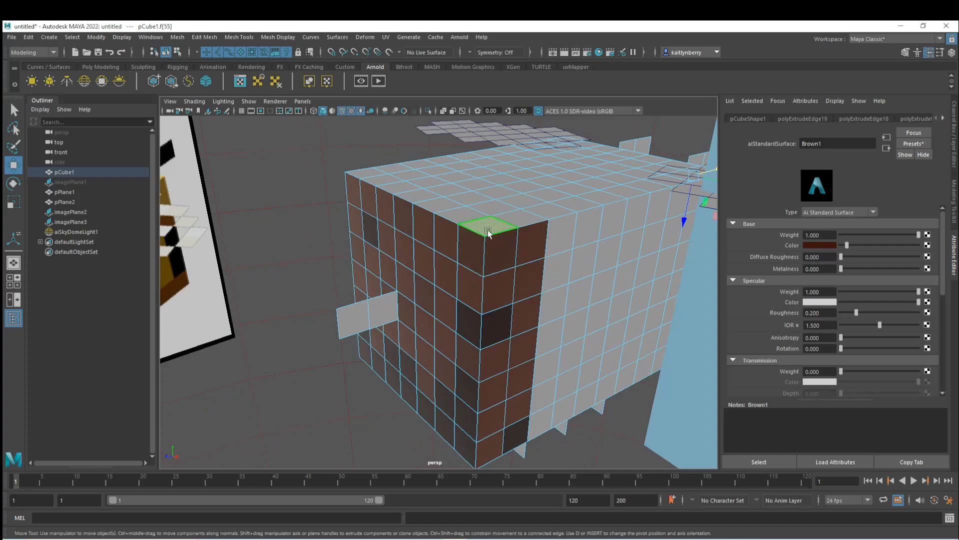
{"action": "left_click_drag", "start_coordinate": [498, 275], "coordinate": [553, 257], "text": "alt"}
{"action": "right_click", "coordinate": [531, 233]}
{"action": "mouse_move", "coordinate": [530, 495]}
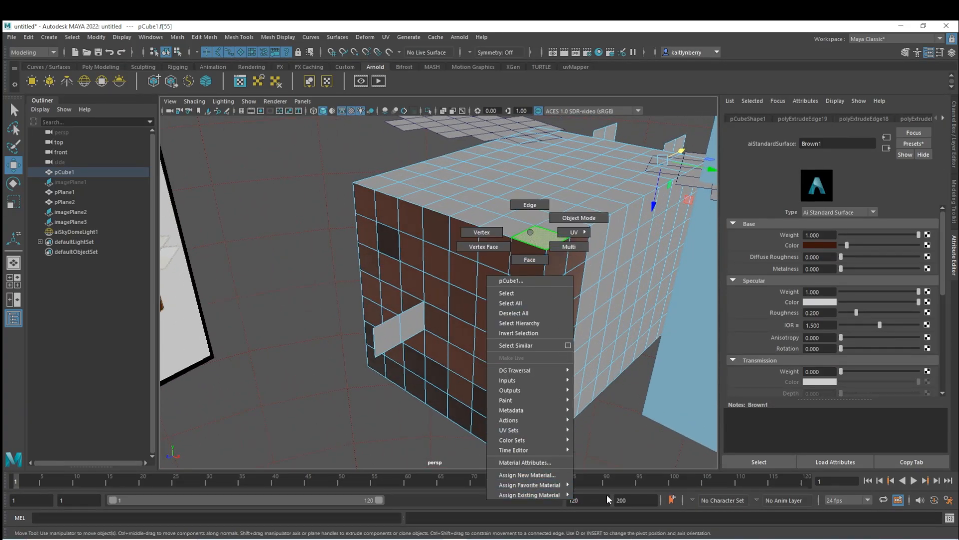
{"action": "left_click", "coordinate": [606, 494]}
Assign Brown3 to the first row of underside faces at the stinger end, including the adjoining lower side faces.
{"action": "left_click_drag", "start_coordinate": [596, 346], "coordinate": [553, 318], "text": "alt"}
{"action": "left_click", "coordinate": [482, 228]}
{"action": "left_click_drag", "start_coordinate": [539, 360], "coordinate": [572, 272], "text": "alt"}
{"action": "left_click", "coordinate": [462, 229]}
{"action": "left_click", "coordinate": [489, 240]}
{"action": "left_click", "coordinate": [490, 278], "text": "shift"}
{"action": "left_click", "coordinate": [492, 308], "text": "shift"}
{"action": "left_click", "coordinate": [492, 235], "text": "shift"}
{"action": "left_click_drag", "start_coordinate": [500, 288], "coordinate": [428, 302], "text": "alt"}
{"action": "double_click", "coordinate": [386, 293], "text": "shift"}
{"action": "left_click", "coordinate": [482, 243], "text": "shift"}
{"action": "left_click_drag", "start_coordinate": [471, 255], "coordinate": [553, 341], "text": "alt"}
{"action": "left_click_drag", "start_coordinate": [496, 311], "coordinate": [469, 322], "text": "alt"}
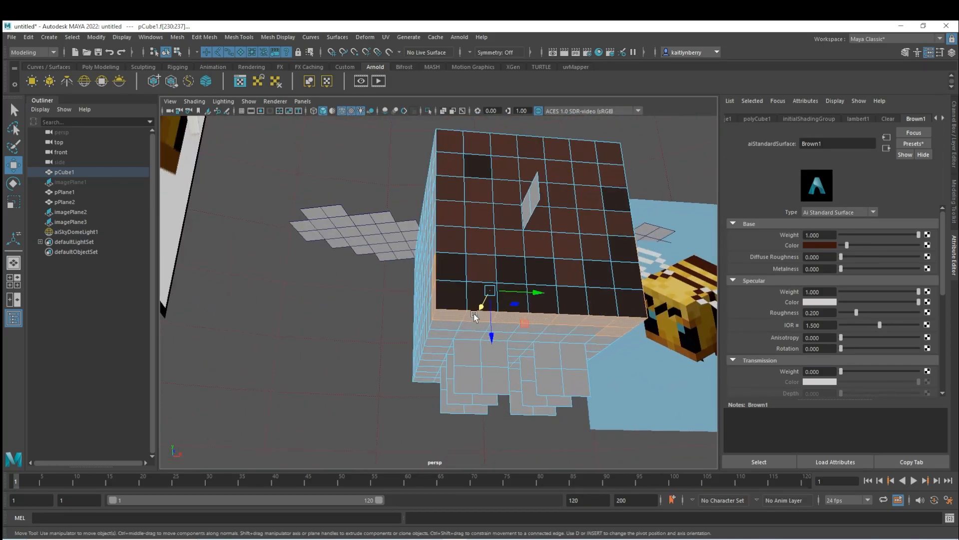
{"action": "right_click", "coordinate": [485, 287]}
{"action": "left_click", "coordinate": [555, 506]}
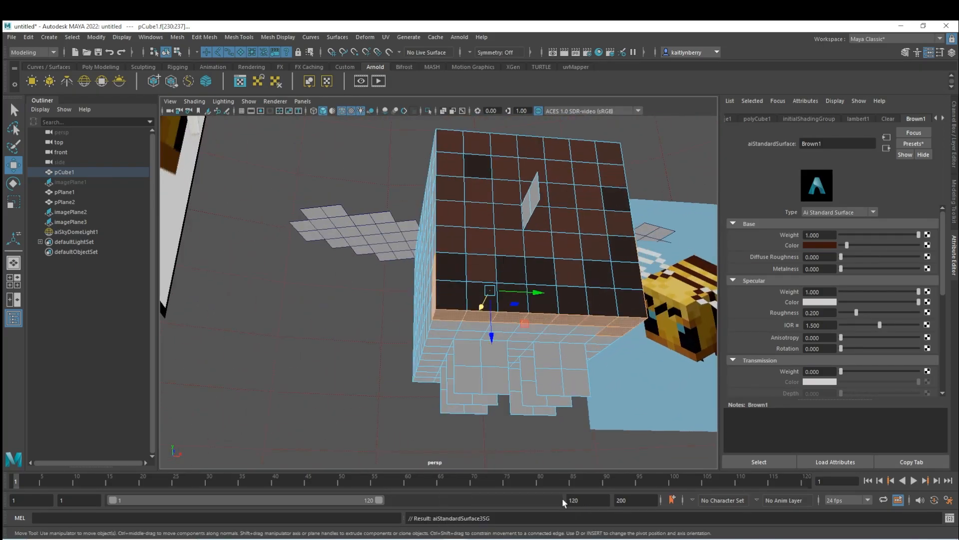
Assign Brown1 to the second ring of faces from the stinger end, across the body's top, sides and underside.
{"action": "left_click_drag", "start_coordinate": [555, 506], "coordinate": [500, 350], "text": "alt"}
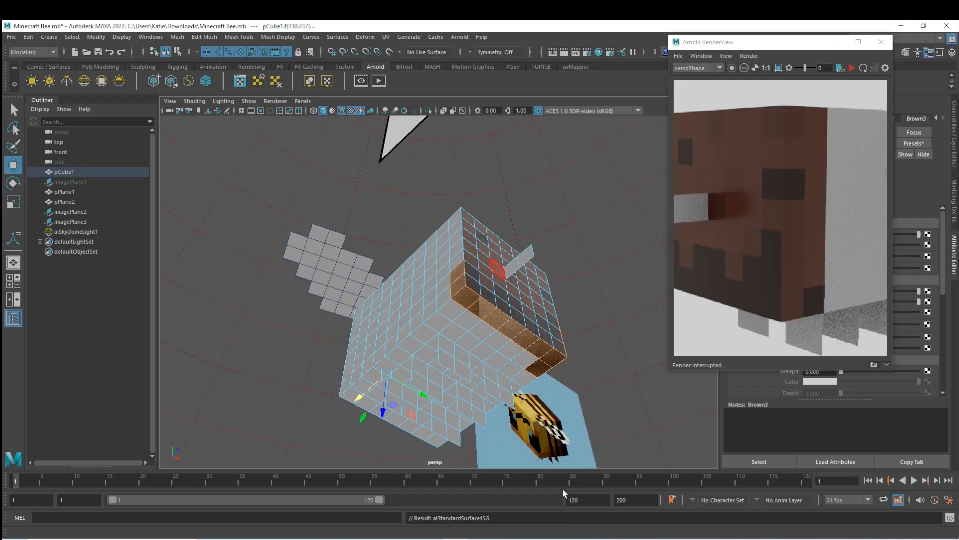
{"action": "left_click_drag", "start_coordinate": [563, 488], "coordinate": [490, 325], "text": "alt"}
{"action": "left_click", "coordinate": [528, 296]}
{"action": "left_click_drag", "start_coordinate": [519, 352], "coordinate": [465, 323], "text": "alt"}
{"action": "left_click", "coordinate": [507, 367]}
{"action": "left_click", "coordinate": [418, 256], "text": "shift"}
{"action": "left_click_drag", "start_coordinate": [419, 257], "coordinate": [552, 253], "text": "alt"}
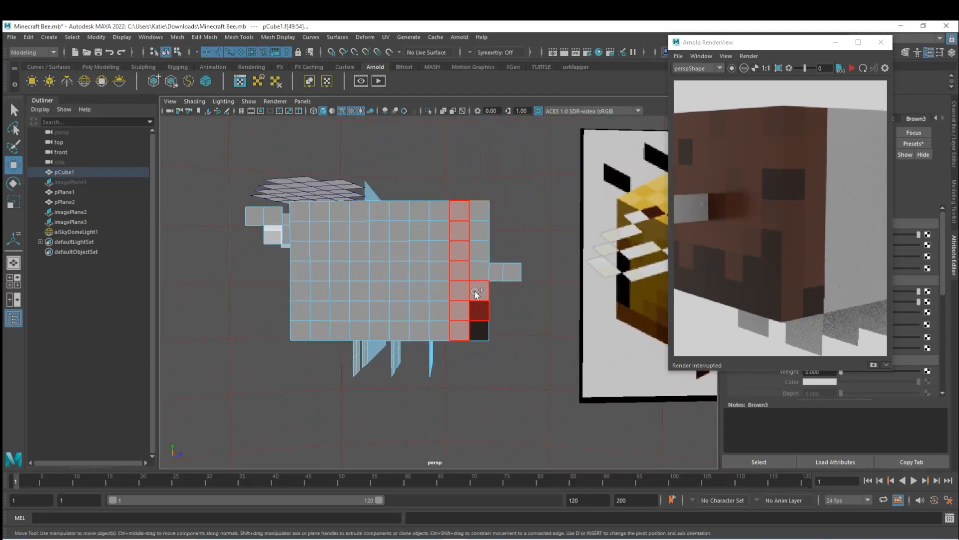
{"action": "left_click_drag", "start_coordinate": [482, 325], "coordinate": [460, 313], "text": "alt"}
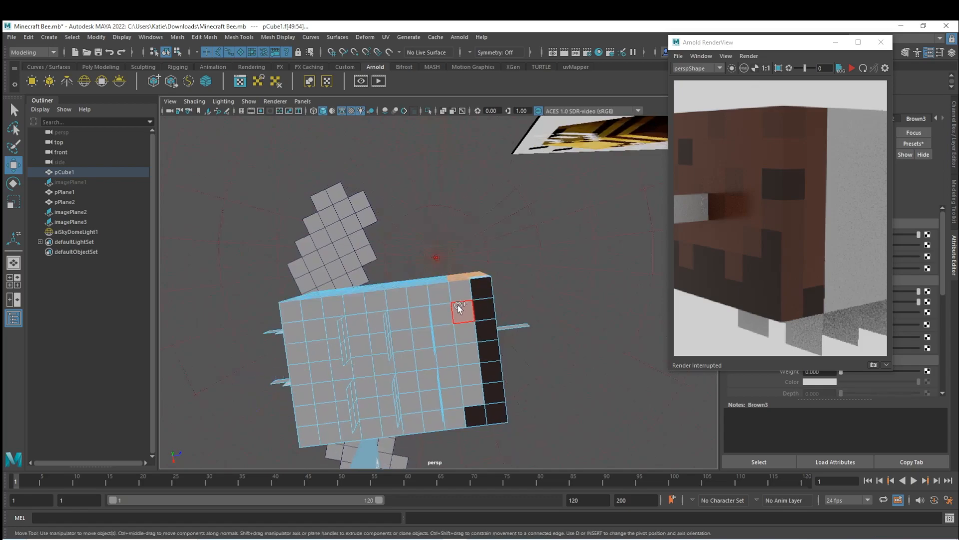
{"action": "right_click_drag", "start_coordinate": [468, 286], "coordinate": [470, 537]}
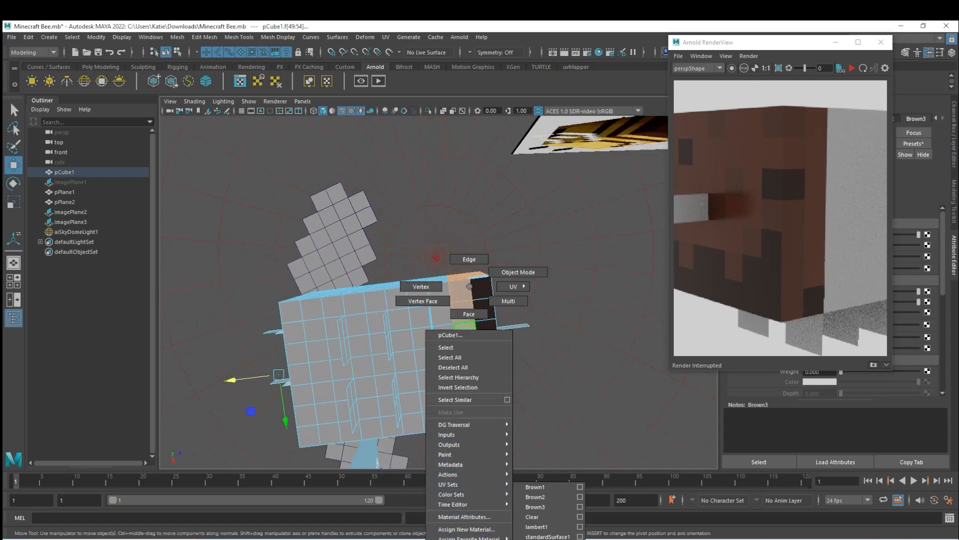
{"action": "right_click_drag", "start_coordinate": [557, 490], "coordinate": [556, 488]}
{"action": "left_click", "coordinate": [539, 371]}
Assign Brown2 to a single face in the brown rows on top of the body to vary the shade.
{"action": "left_click_drag", "start_coordinate": [454, 299], "coordinate": [434, 386], "text": "alt"}
{"action": "left_click_drag", "start_coordinate": [481, 296], "coordinate": [428, 261], "text": "alt"}
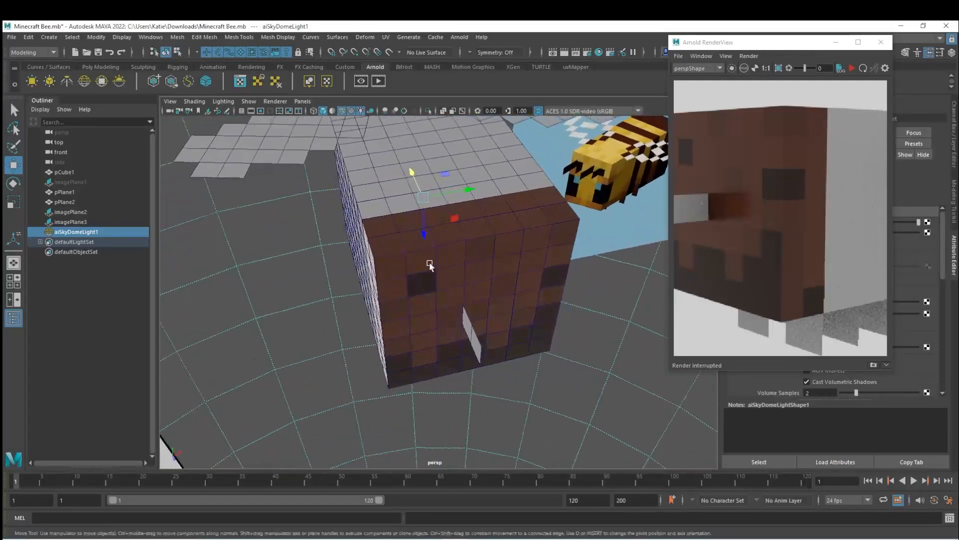
{"action": "left_click", "coordinate": [478, 230]}
{"action": "right_click_drag", "start_coordinate": [483, 231], "coordinate": [567, 496]}
{"action": "left_click", "coordinate": [477, 237]}
{"action": "left_click", "coordinate": [531, 272]}
Run a live Arnold render of the brown stinger end and examine its shade pattern.
{"action": "left_click_drag", "start_coordinate": [394, 324], "coordinate": [450, 295], "text": "alt"}
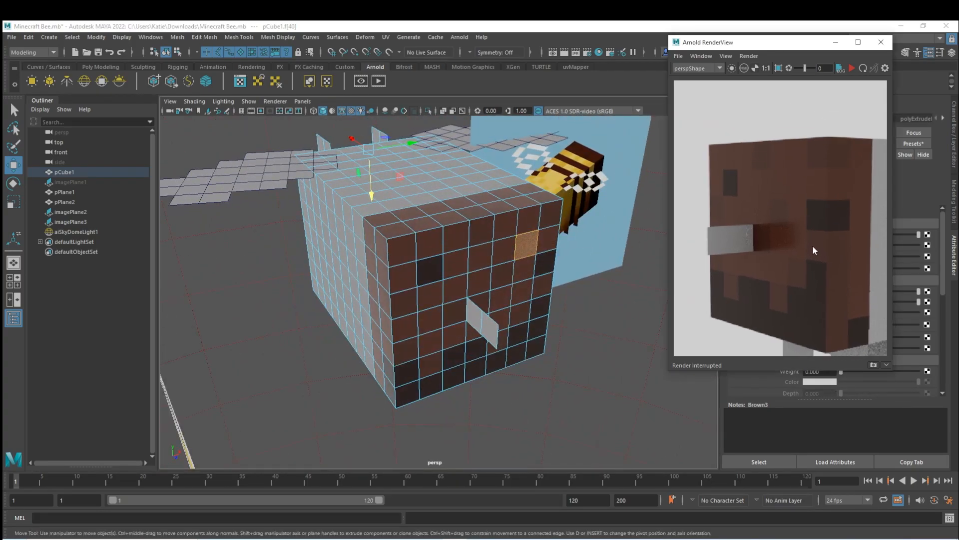
{"action": "left_click", "coordinate": [852, 69]}
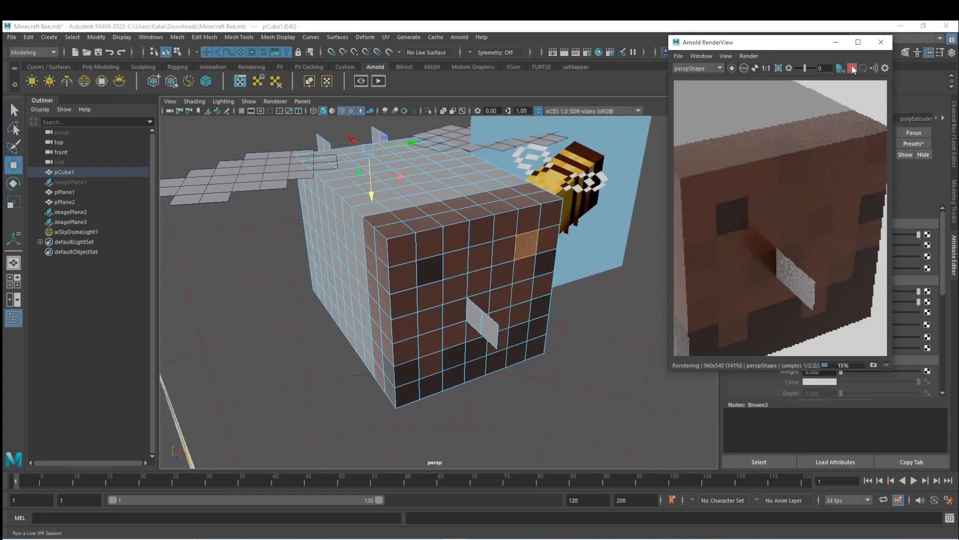
{"action": "left_click", "coordinate": [853, 68]}
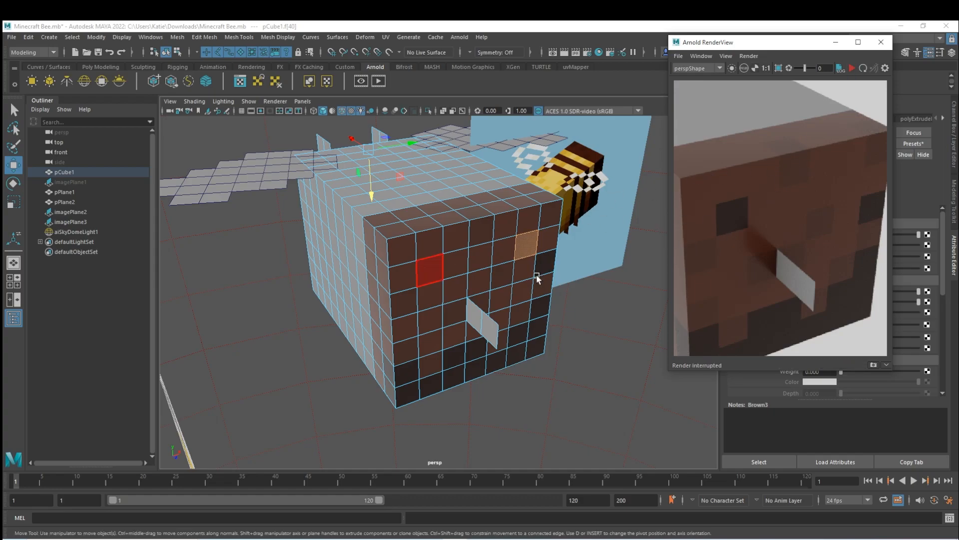
{"action": "middle_click_drag", "start_coordinate": [783, 211], "coordinate": [831, 183], "text": "alt"}
Assign existing darker brown materials to individual faces at the upper corner of the stinger end, covering the second ring's top and side.
{"action": "left_click_drag", "start_coordinate": [497, 315], "coordinate": [461, 305], "text": "alt"}
{"action": "left_click", "coordinate": [376, 255]}
{"action": "left_click_drag", "start_coordinate": [377, 255], "coordinate": [407, 325], "text": "alt"}
{"action": "left_click", "coordinate": [412, 256]}
{"action": "right_click_drag", "start_coordinate": [409, 253], "coordinate": [479, 506]}
{"action": "left_click_drag", "start_coordinate": [480, 270], "coordinate": [405, 213], "text": "alt"}
{"action": "left_click", "coordinate": [401, 187]}
{"action": "right_click_drag", "start_coordinate": [400, 187], "coordinate": [473, 460]}
{"action": "left_click_drag", "start_coordinate": [534, 276], "coordinate": [493, 285], "text": "alt"}
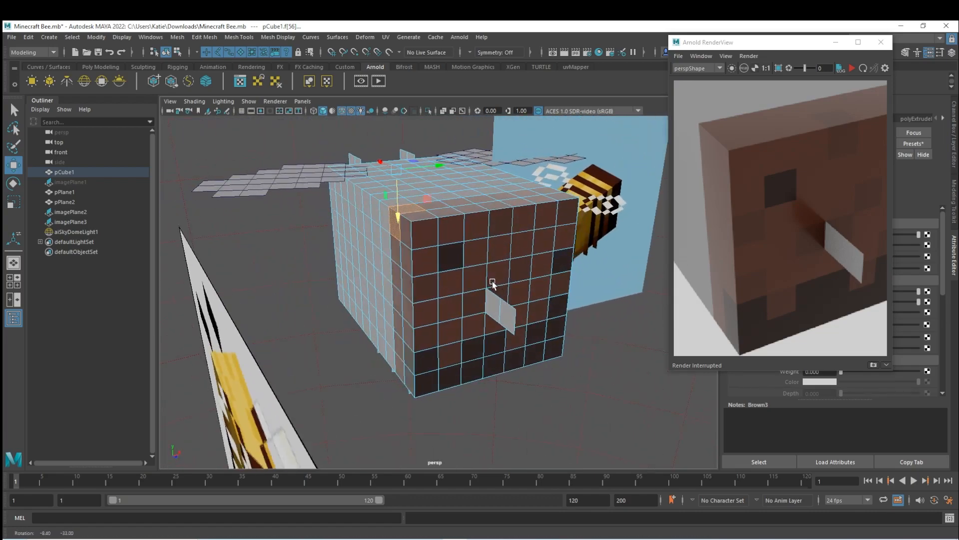
Run the Arnold live render again and examine the brown corner from the side and above.
{"action": "left_click", "coordinate": [851, 69]}
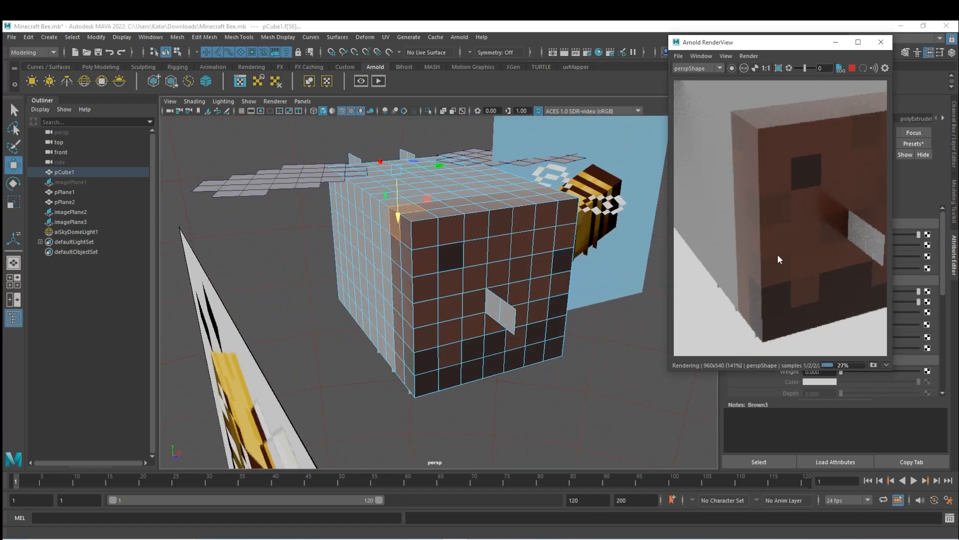
{"action": "left_click_drag", "start_coordinate": [430, 257], "coordinate": [488, 272], "text": "alt"}
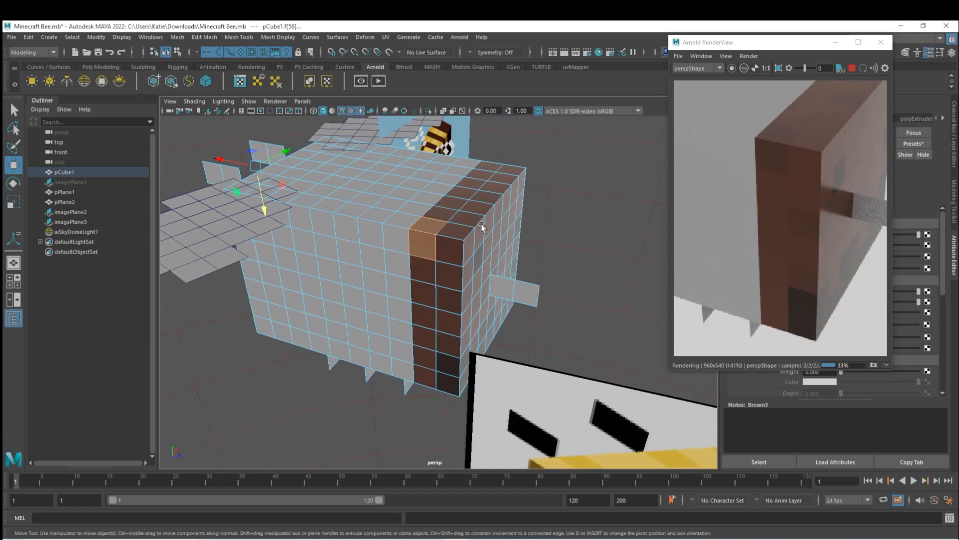
{"action": "left_click_drag", "start_coordinate": [481, 225], "coordinate": [459, 234], "text": "alt"}
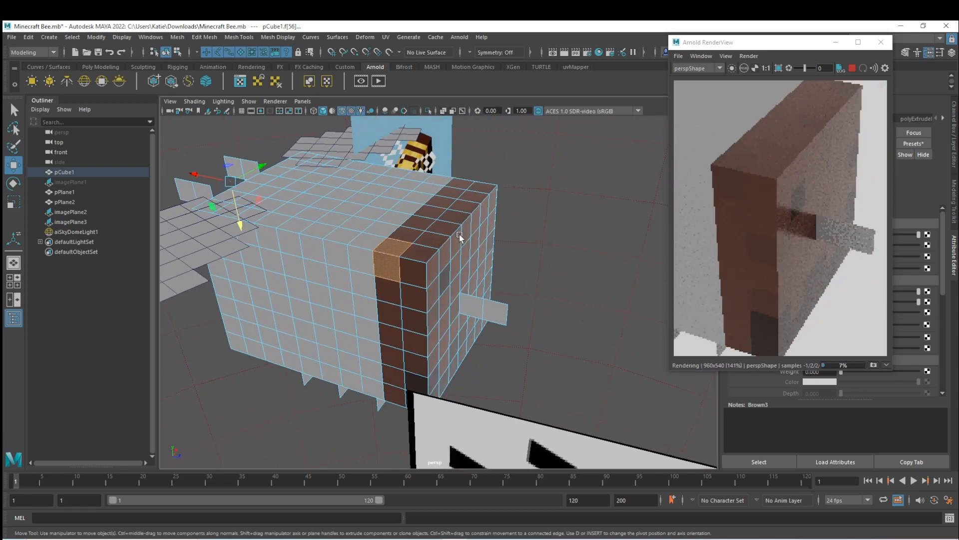
{"action": "left_click", "coordinate": [852, 69]}
Assign Brown3 to the stinger's faces and to the body face directly beside its base.
{"action": "left_click_drag", "start_coordinate": [519, 300], "coordinate": [491, 322], "text": "alt"}
{"action": "left_click", "coordinate": [399, 317]}
{"action": "left_click", "coordinate": [520, 349]}
{"action": "left_click_drag", "start_coordinate": [520, 350], "coordinate": [440, 381], "text": "alt"}
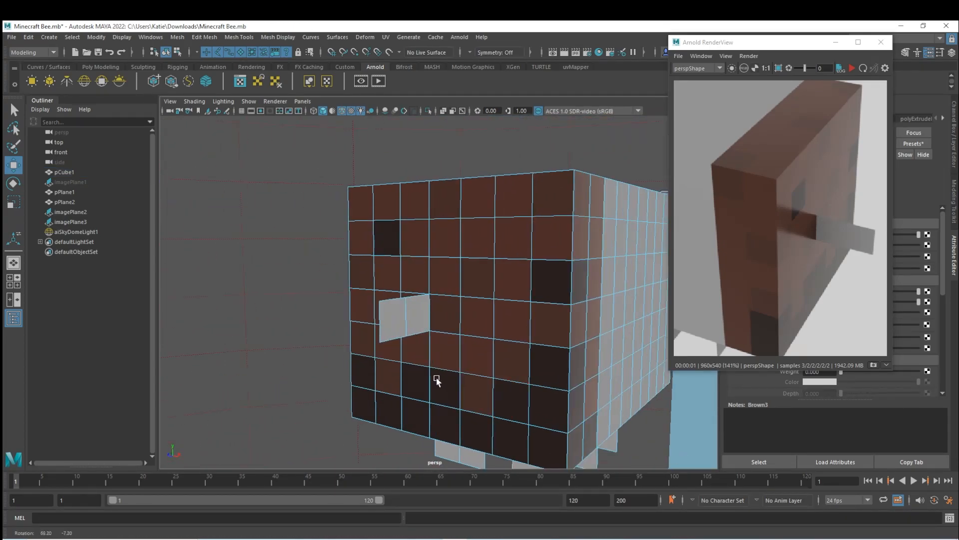
{"action": "left_click_drag", "start_coordinate": [396, 319], "coordinate": [419, 319]}
{"action": "left_click", "coordinate": [394, 318], "text": "shift"}
{"action": "left_click", "coordinate": [442, 317], "text": "shift"}
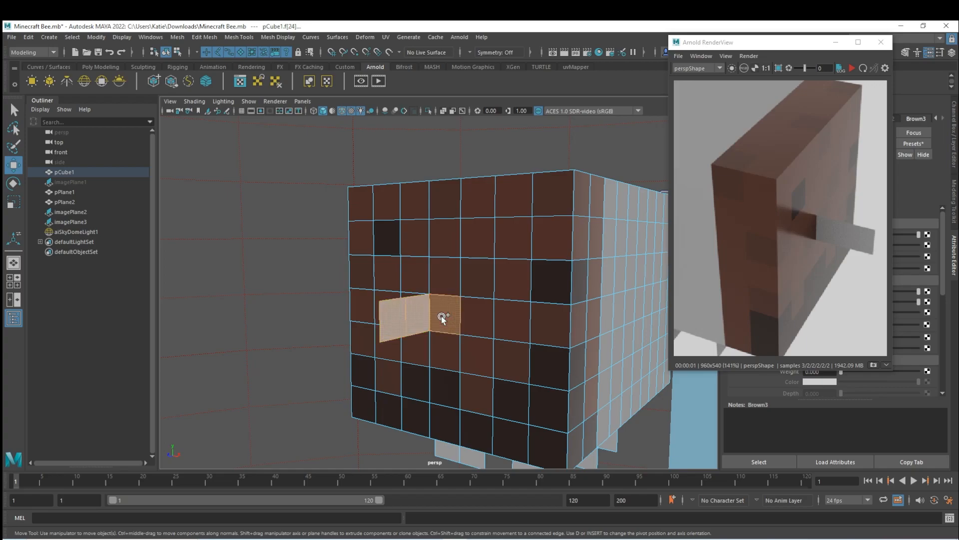
{"action": "right_click_drag", "start_coordinate": [469, 311], "coordinate": [440, 537], "text": "alt"}
{"action": "right_click_drag", "start_coordinate": [524, 539], "coordinate": [525, 508]}
{"action": "left_click", "coordinate": [304, 384]}
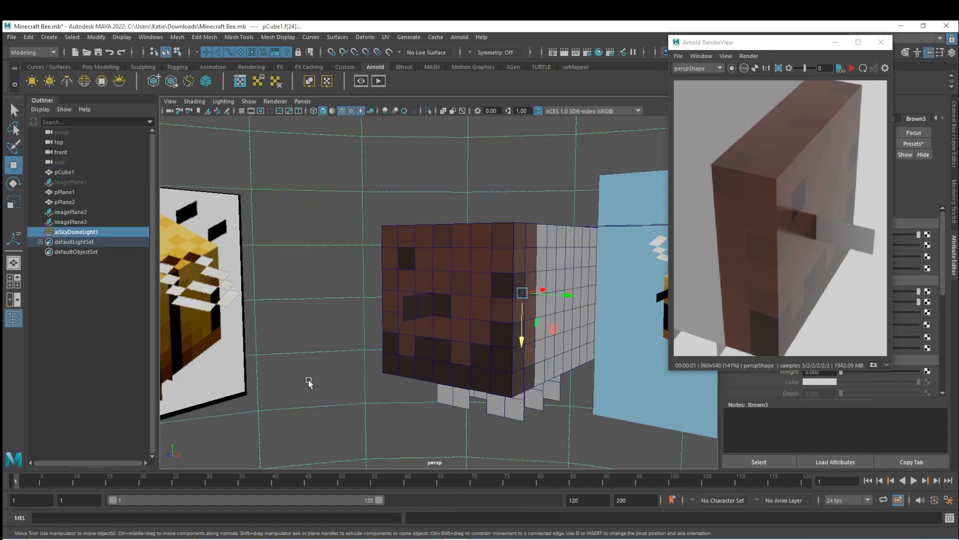
Assign Brown3 to the second row of underside faces and the adjoining lowest side face at the stinger end.
{"action": "middle_click_drag", "start_coordinate": [447, 368], "coordinate": [523, 353], "text": "alt"}
{"action": "right_click_drag", "start_coordinate": [531, 367], "coordinate": [509, 361], "text": "alt"}
{"action": "left_click_drag", "start_coordinate": [508, 361], "coordinate": [469, 323], "text": "alt"}
{"action": "left_click", "coordinate": [477, 347]}
{"action": "right_click_drag", "start_coordinate": [451, 278], "coordinate": [451, 316]}
{"action": "left_click", "coordinate": [452, 261]}
{"action": "left_click_drag", "start_coordinate": [462, 245], "coordinate": [441, 271], "text": "alt"}
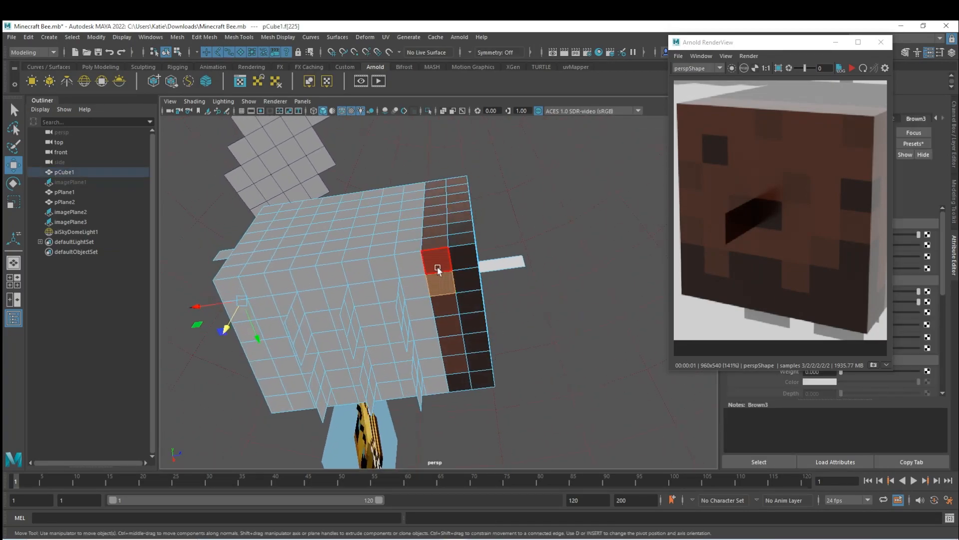
{"action": "left_click_drag", "start_coordinate": [477, 317], "coordinate": [359, 325], "text": "alt"}
{"action": "left_click", "coordinate": [359, 325]}
{"action": "double_click", "coordinate": [427, 379]}
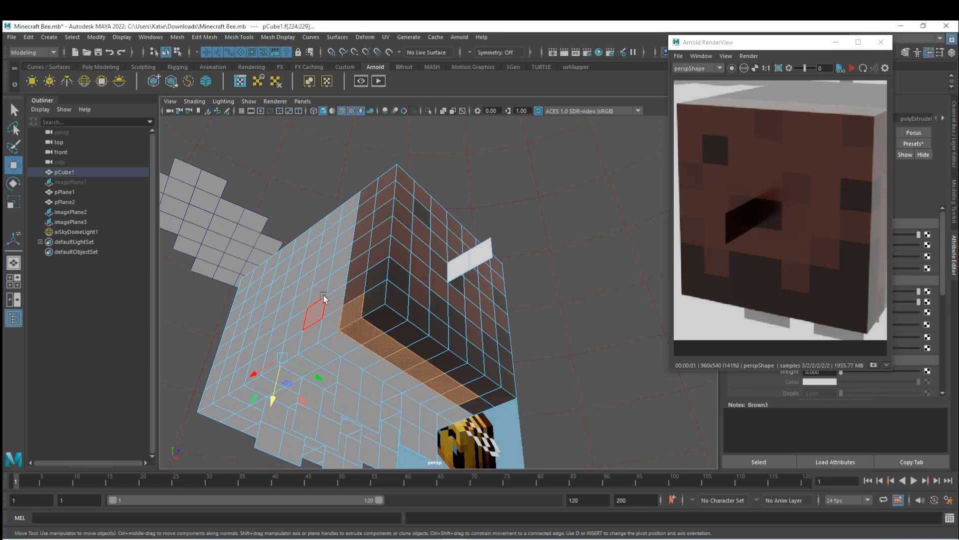
{"action": "mouse_move", "coordinate": [355, 286]}
{"action": "right_mouse_down"}
{"action": "mouse_move", "coordinate": [394, 454]}
{"action": "mouse_move", "coordinate": [386, 539]}
{"action": "right_mouse_up"}
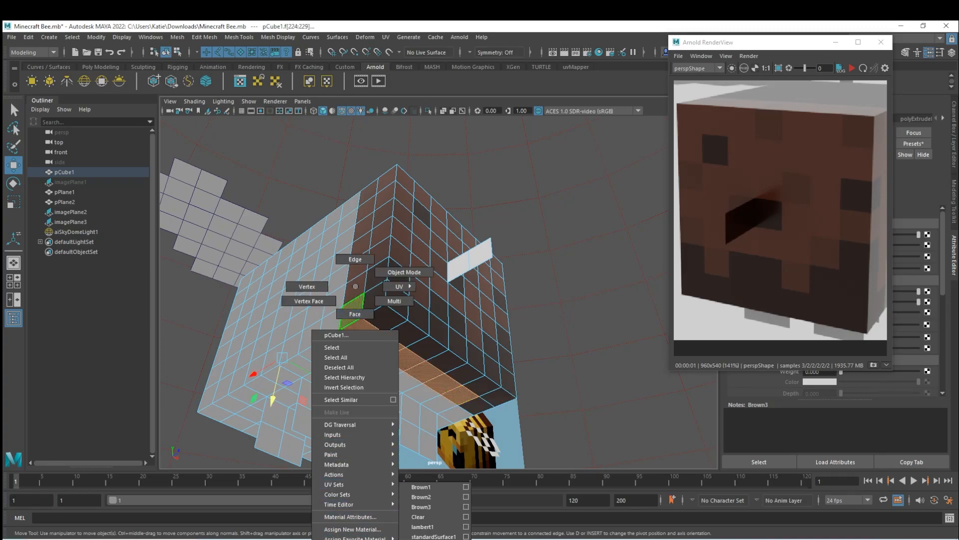
{"action": "right_click_drag", "start_coordinate": [444, 509], "coordinate": [444, 509]}
{"action": "left_click", "coordinate": [553, 309]}
Assign Brown1 to the fourth and sixth rings of faces around the body to form the bee's stripes.
{"action": "left_click_drag", "start_coordinate": [553, 309], "coordinate": [405, 414], "text": "alt"}
{"action": "left_click_drag", "start_coordinate": [519, 361], "coordinate": [463, 224], "text": "alt"}
{"action": "left_click", "coordinate": [525, 305]}
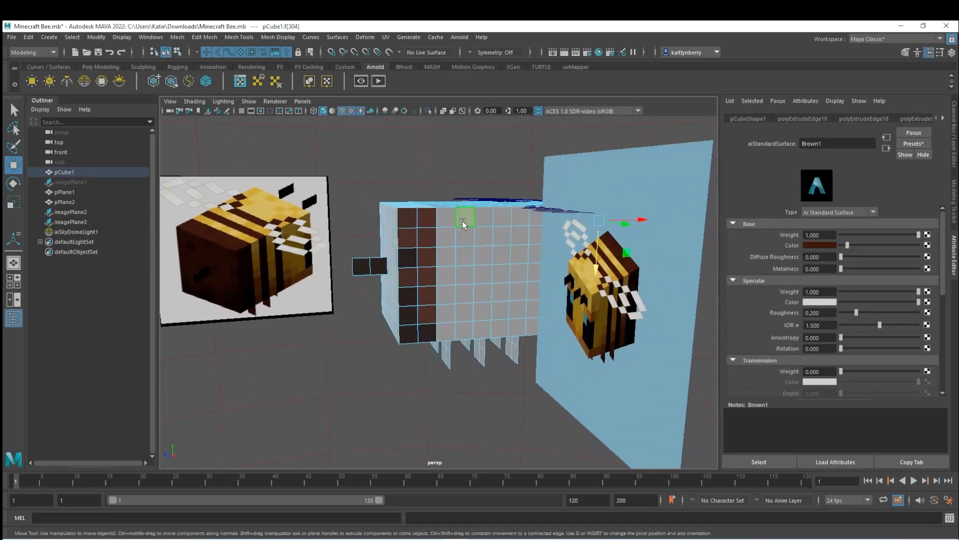
{"action": "double_click", "coordinate": [467, 330], "text": "shift"}
{"action": "left_click_drag", "start_coordinate": [467, 330], "coordinate": [472, 271], "text": "alt"}
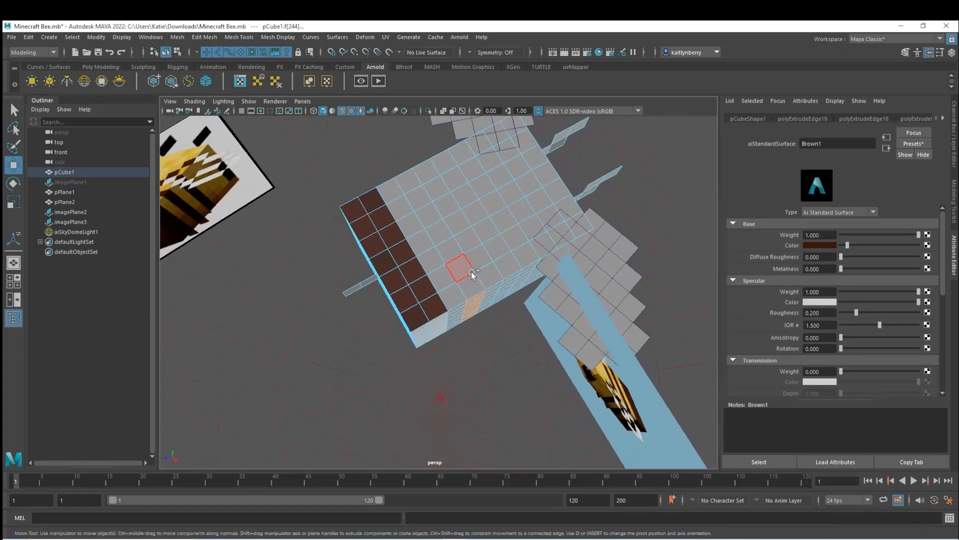
{"action": "double_click", "coordinate": [406, 186], "text": "shift"}
{"action": "left_click_drag", "start_coordinate": [410, 270], "coordinate": [585, 195], "text": "alt"}
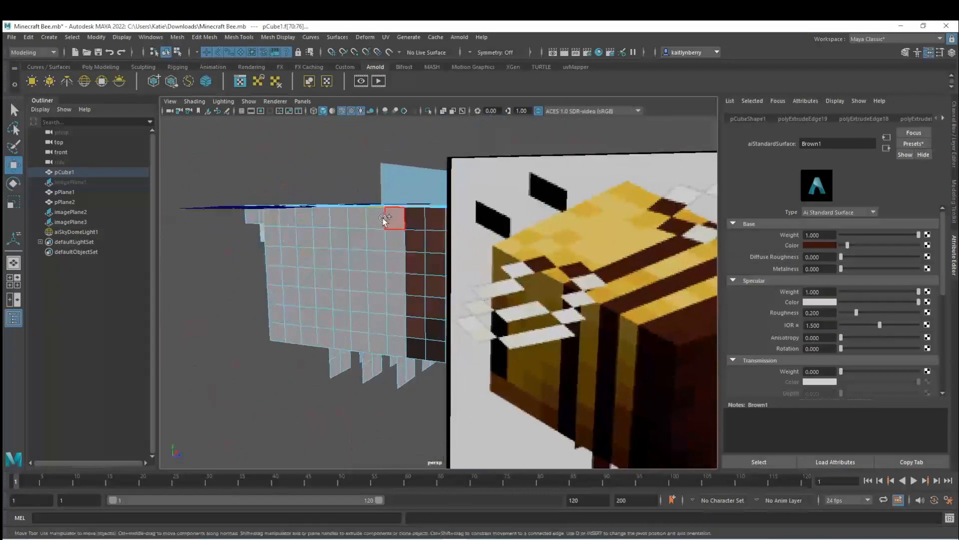
{"action": "double_click", "coordinate": [381, 342], "text": "shift"}
{"action": "left_click_drag", "start_coordinate": [464, 366], "coordinate": [434, 314], "text": "alt"}
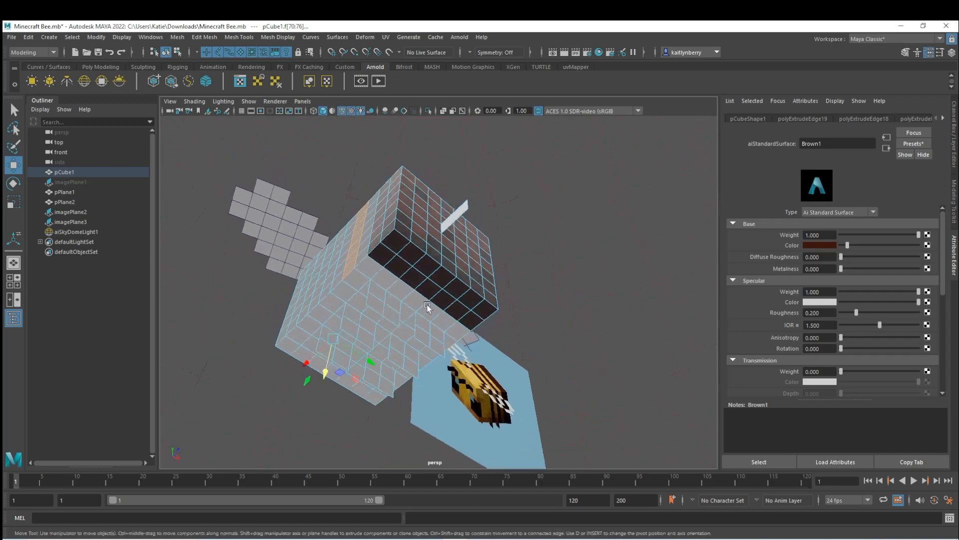
{"action": "left_click_drag", "start_coordinate": [364, 288], "coordinate": [401, 232], "text": "alt"}
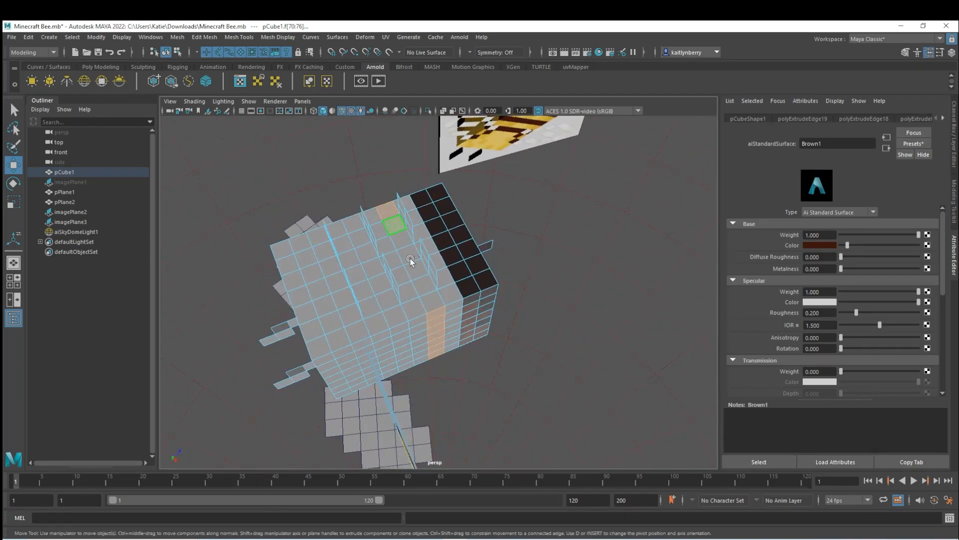
{"action": "left_click_drag", "start_coordinate": [430, 309], "coordinate": [432, 310], "text": "shift"}
{"action": "left_click", "coordinate": [393, 226], "text": "shift"}
{"action": "mouse_move", "coordinate": [451, 220]}
{"action": "left_mouse_down", "text": "alt"}
{"action": "mouse_move", "coordinate": [517, 236]}
{"action": "mouse_move", "coordinate": [452, 253]}
{"action": "mouse_move", "coordinate": [375, 313]}
{"action": "mouse_move", "coordinate": [463, 300]}
{"action": "mouse_move", "coordinate": [426, 303]}
{"action": "mouse_move", "coordinate": [422, 259]}
{"action": "mouse_move", "coordinate": [398, 233]}
{"action": "left_mouse_up", "text": "alt"}
{"action": "left_click", "coordinate": [382, 215], "text": "shift"}
{"action": "double_click", "coordinate": [387, 235], "text": "shift"}
{"action": "left_click_drag", "start_coordinate": [387, 235], "coordinate": [415, 250], "text": "alt"}
{"action": "left_click_drag", "start_coordinate": [396, 315], "coordinate": [305, 260], "text": "alt"}
{"action": "scroll", "coordinate": [400, 313], "scroll_direction": "up", "scroll_amount": 2}
{"action": "left_click_drag", "start_coordinate": [400, 314], "coordinate": [441, 262], "text": "alt"}
{"action": "right_click_drag", "start_coordinate": [441, 263], "coordinate": [517, 487]}
{"action": "scroll", "coordinate": [489, 283], "scroll_direction": "up", "scroll_amount": 2}
{"action": "left_click", "coordinate": [470, 376]}
{"action": "left_click_drag", "start_coordinate": [441, 298], "coordinate": [430, 317], "text": "alt"}
{"action": "scroll", "coordinate": [476, 287], "scroll_direction": "up", "scroll_amount": 2}
{"action": "left_click_drag", "start_coordinate": [476, 287], "coordinate": [465, 309], "text": "alt"}
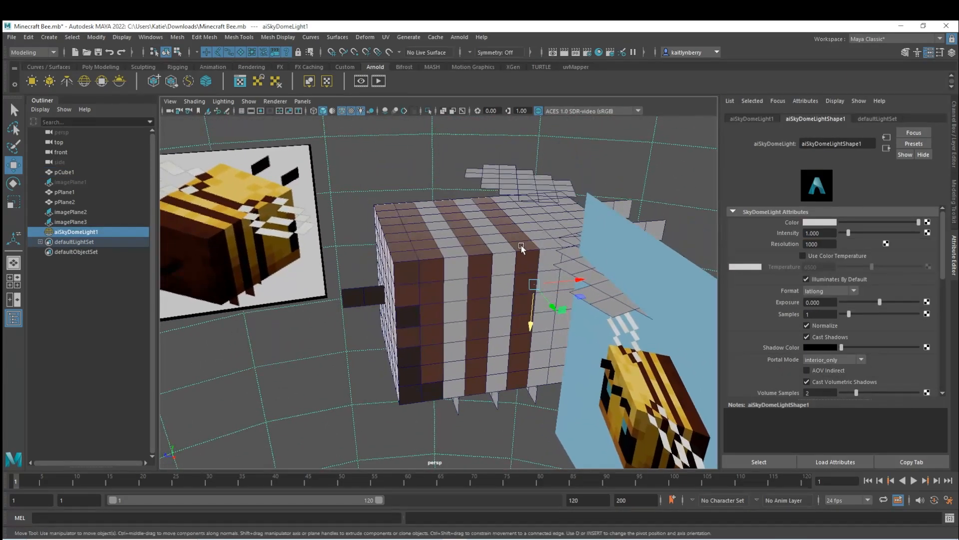
Render the bee with Arnold beside the viewport and examine its brown stripes from a wider angle.
{"action": "left_click", "coordinate": [378, 81]}
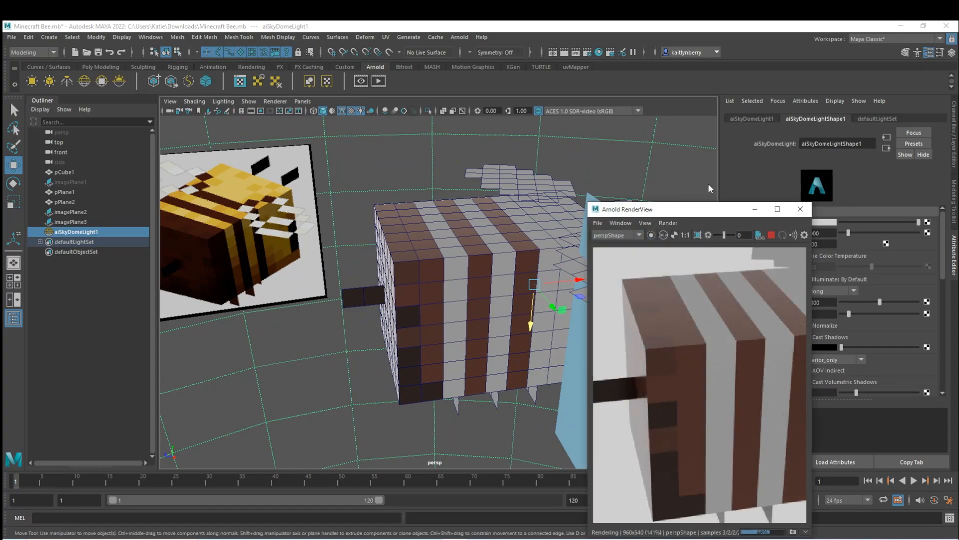
{"action": "left_click_drag", "start_coordinate": [711, 189], "coordinate": [778, 104]}
{"action": "scroll", "coordinate": [717, 216], "scroll_direction": "down", "scroll_amount": 3}
{"action": "middle_click_drag", "start_coordinate": [468, 321], "coordinate": [417, 282], "text": "alt"}
{"action": "left_click_drag", "start_coordinate": [418, 283], "coordinate": [462, 283], "text": "alt"}
{"action": "left_click", "coordinate": [848, 129]}
{"action": "left_click_drag", "start_coordinate": [407, 320], "coordinate": [382, 278], "text": "alt"}
Assign Brown3 to the lowest faces of the two brown stripes around the bee's body.
{"action": "left_click", "coordinate": [378, 265]}
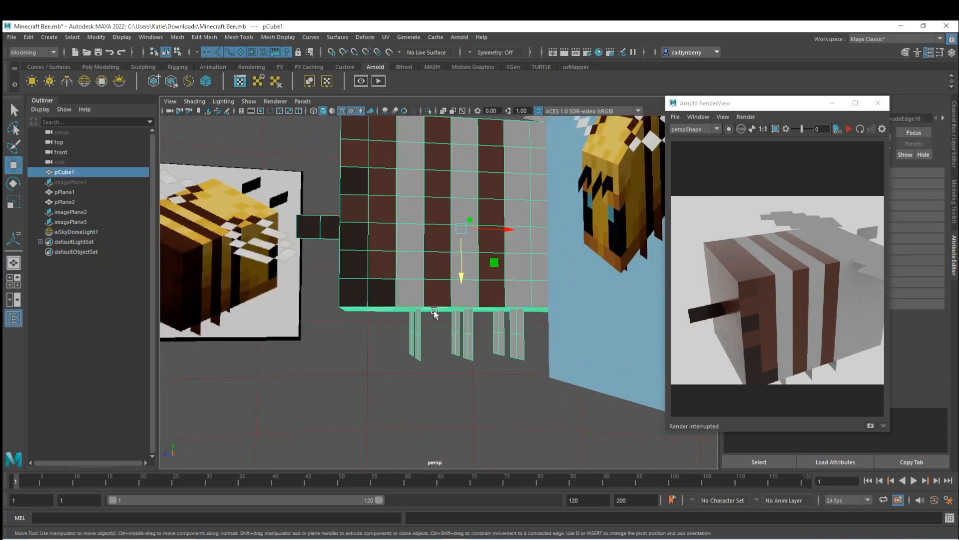
{"action": "right_click_drag", "start_coordinate": [425, 265], "coordinate": [426, 295]}
{"action": "left_click", "coordinate": [442, 267]}
{"action": "left_click_drag", "start_coordinate": [443, 269], "coordinate": [433, 358], "text": "alt"}
{"action": "left_click", "coordinate": [436, 273]}
{"action": "left_click", "coordinate": [485, 274], "text": "shift"}
{"action": "left_click_drag", "start_coordinate": [484, 242], "coordinate": [480, 334], "text": "shift"}
{"action": "mouse_move", "coordinate": [477, 371]}
{"action": "left_mouse_down", "text": "shift"}
{"action": "mouse_move", "coordinate": [471, 347]}
{"action": "mouse_move", "coordinate": [488, 372]}
{"action": "mouse_move", "coordinate": [437, 256]}
{"action": "left_mouse_up", "text": "shift"}
{"action": "left_click", "coordinate": [417, 256], "text": "shift"}
{"action": "left_click", "coordinate": [474, 252], "text": "shift"}
{"action": "right_click_drag", "start_coordinate": [473, 237], "coordinate": [546, 508]}
Assign a brown material to the face just above each stripe's dark lowest side face and update the Arnold render.
{"action": "left_click", "coordinate": [476, 291]}
{"action": "left_click_drag", "start_coordinate": [475, 291], "coordinate": [458, 306], "text": "alt"}
{"action": "left_click", "coordinate": [460, 287]}
{"action": "right_click_drag", "start_coordinate": [465, 489], "coordinate": [452, 537]}
{"action": "right_click_drag", "start_coordinate": [499, 498], "coordinate": [499, 498]}
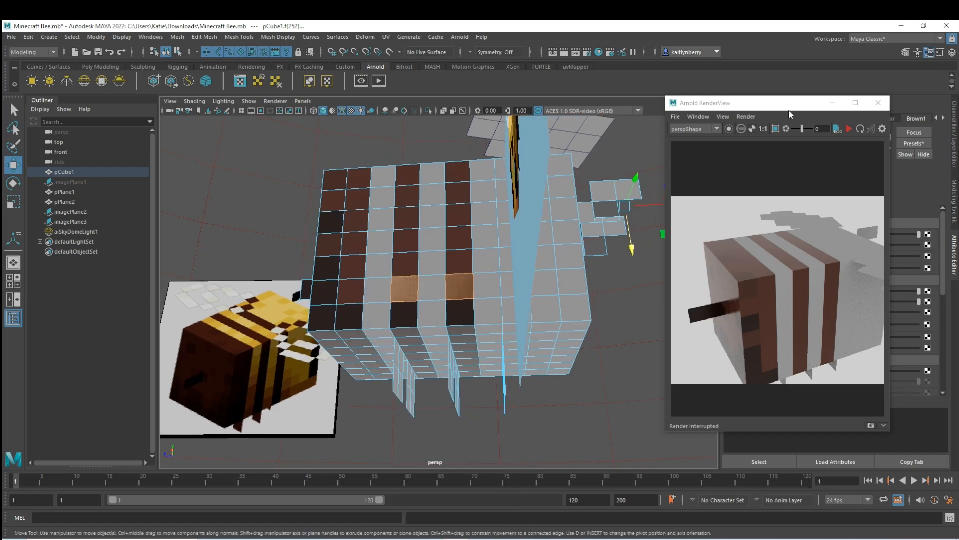
{"action": "left_click", "coordinate": [849, 129]}
{"action": "left_click", "coordinate": [849, 129]}
{"action": "left_click", "coordinate": [351, 296]}
{"action": "left_click_drag", "start_coordinate": [360, 200], "coordinate": [414, 228], "text": "alt"}
{"action": "middle_click_drag", "start_coordinate": [414, 227], "coordinate": [468, 226], "text": "alt"}
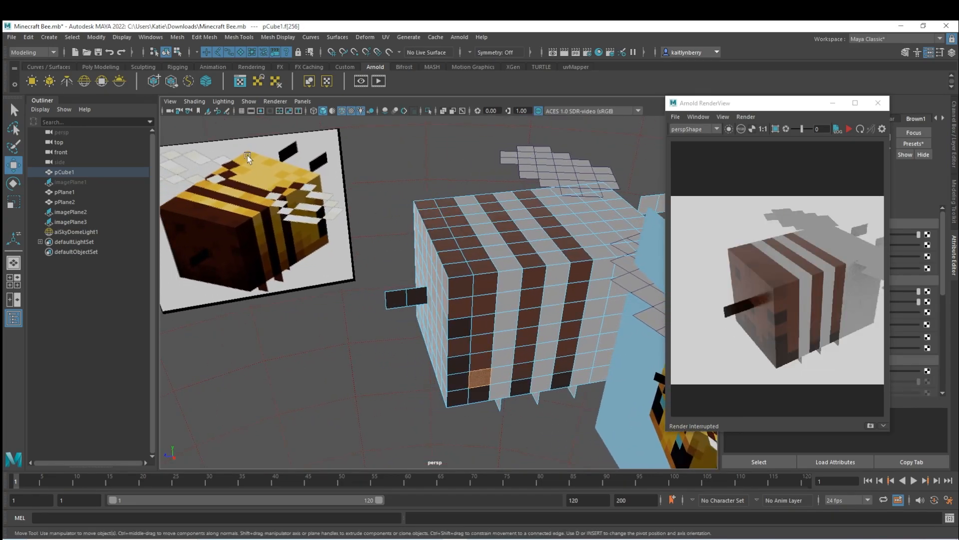
Assign a new aiStandardSurface material to the lightest yellow faces on the body's top, following the reference pattern.
{"action": "left_click", "coordinate": [604, 196]}
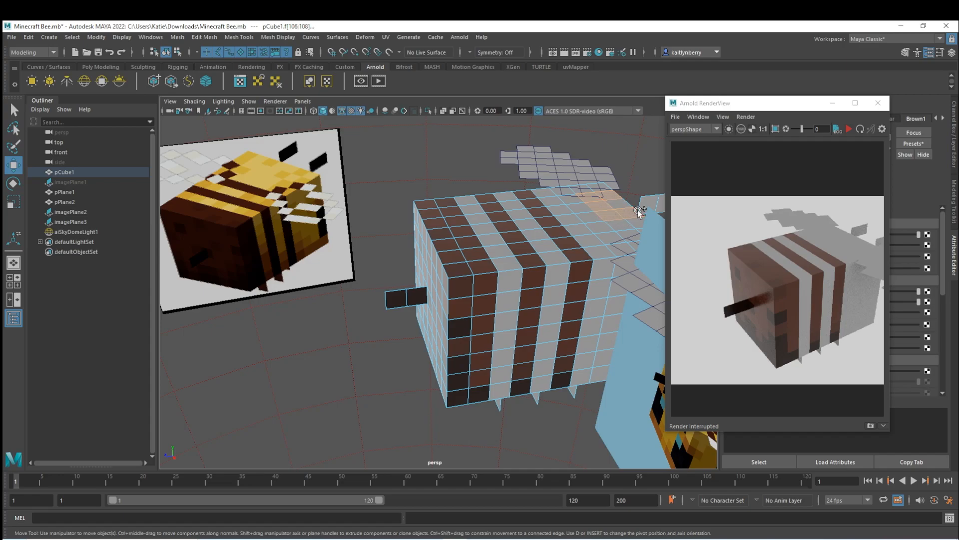
{"action": "left_click_drag", "start_coordinate": [541, 280], "coordinate": [545, 245], "text": "alt"}
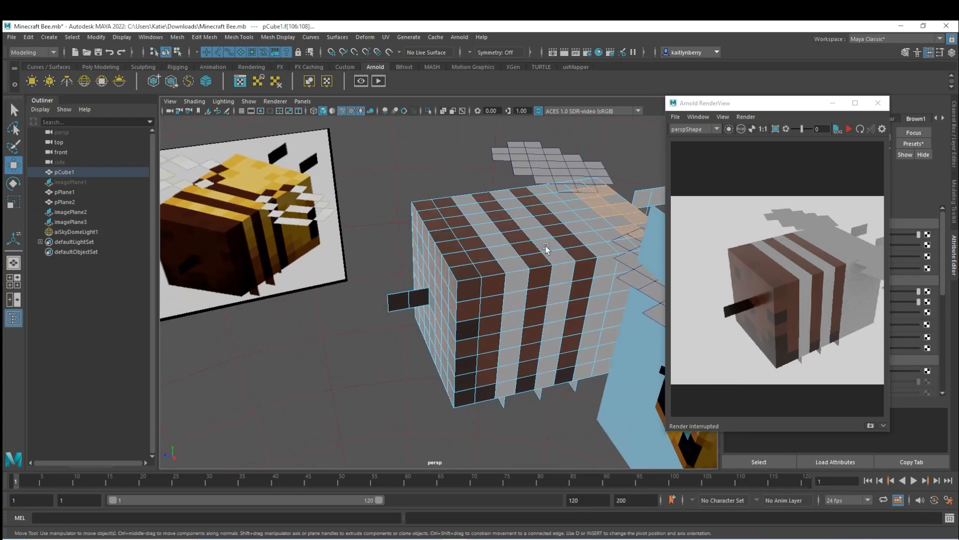
{"action": "left_click", "coordinate": [620, 245], "text": "shift"}
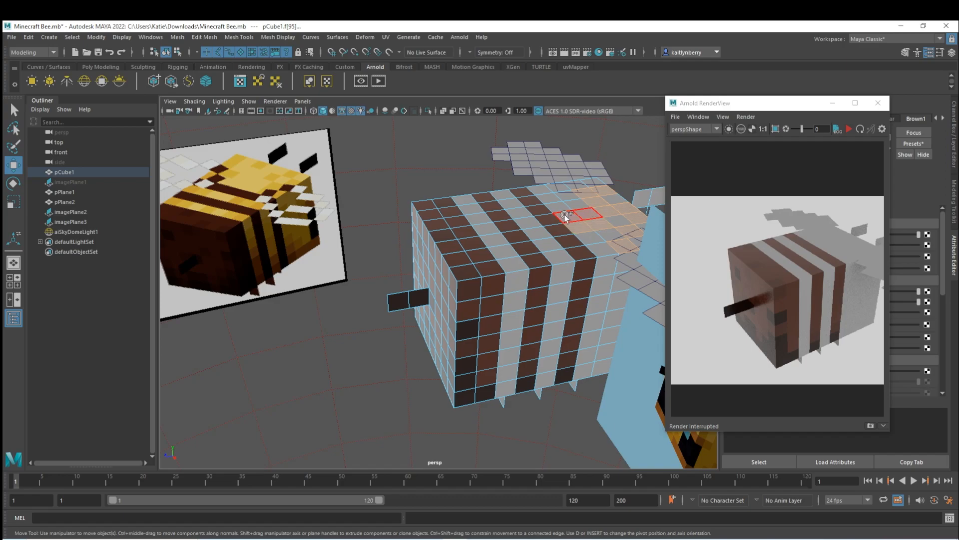
{"action": "left_click", "coordinate": [575, 206], "text": "shift"}
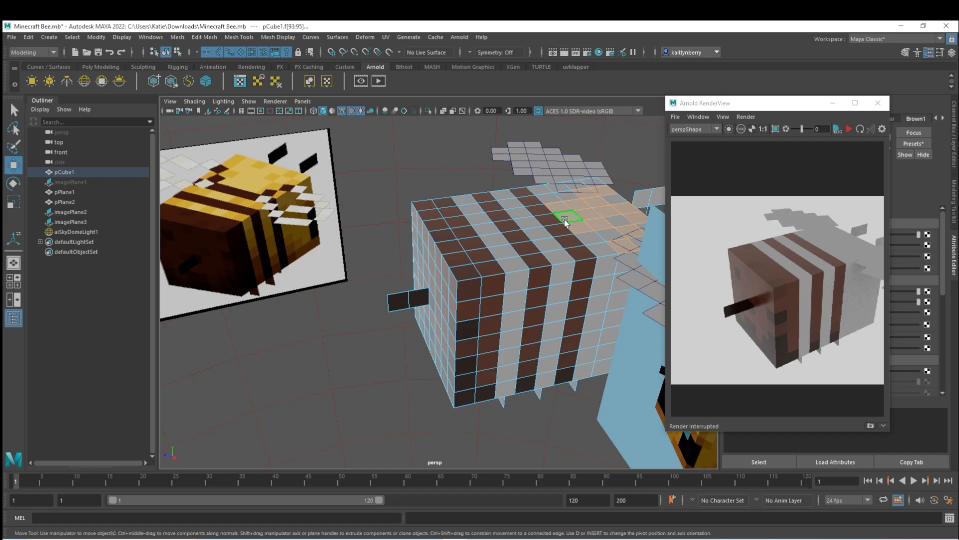
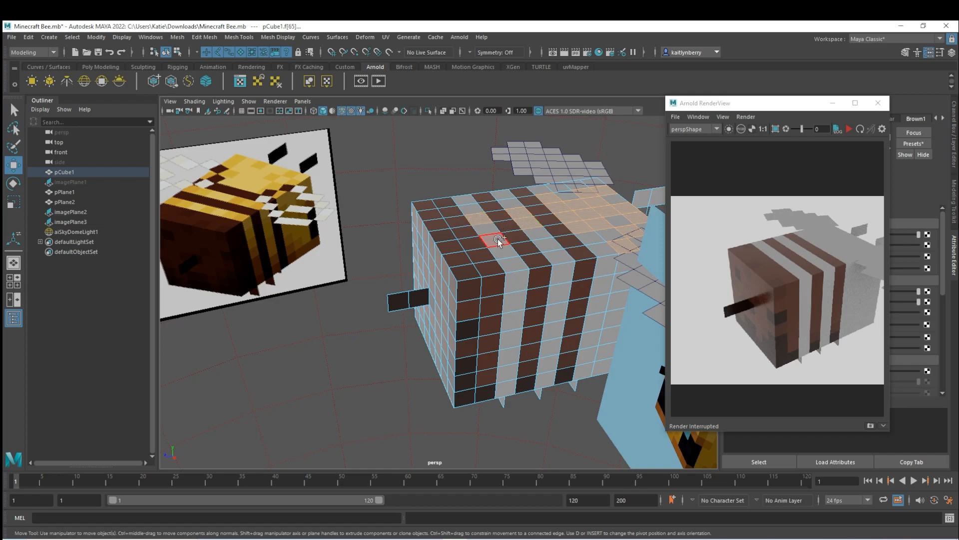
{"action": "right_click_drag", "start_coordinate": [566, 216], "coordinate": [580, 456]}
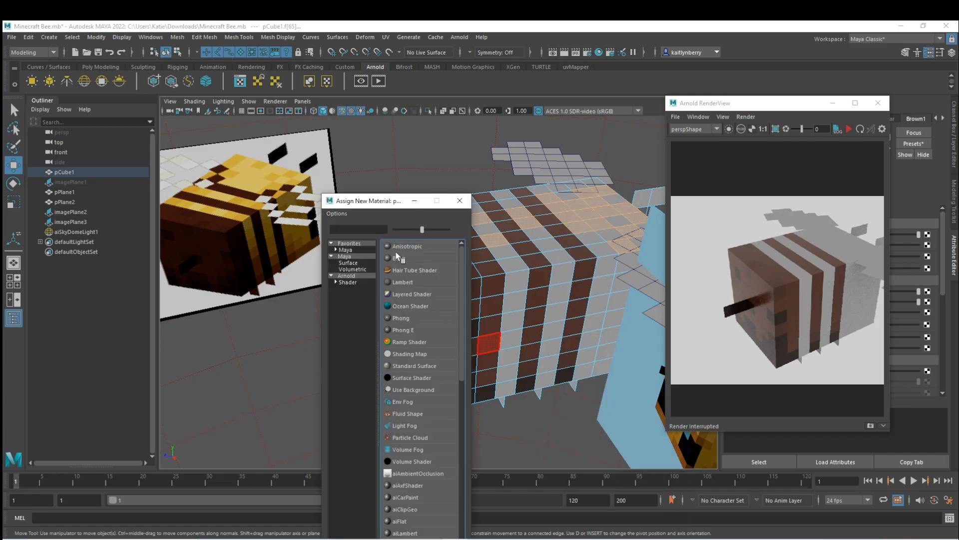
{"action": "left_click", "coordinate": [348, 282]}
{"action": "left_click", "coordinate": [426, 414]}
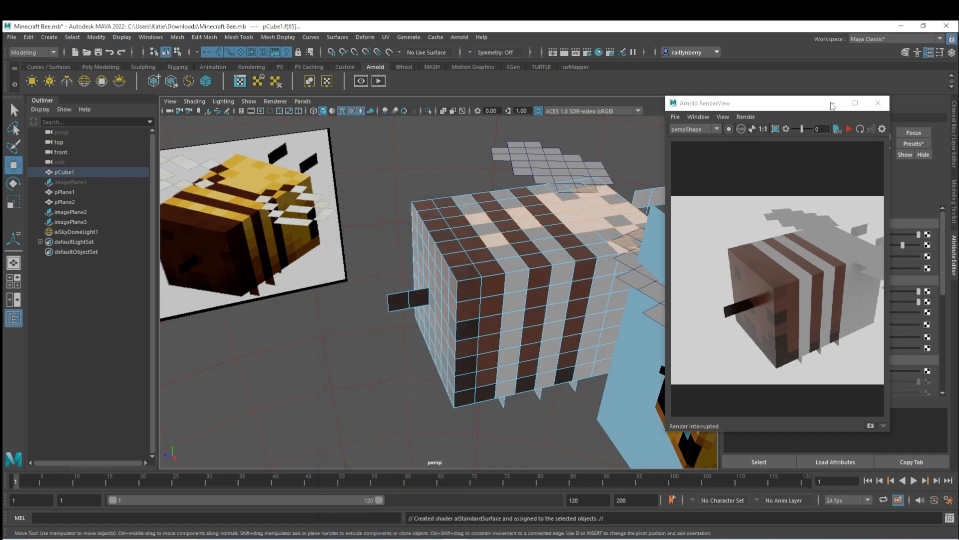
Name the new material Yellow1 and sample its base colour from the light yellow in the bee reference image.
{"action": "left_click", "coordinate": [878, 103]}
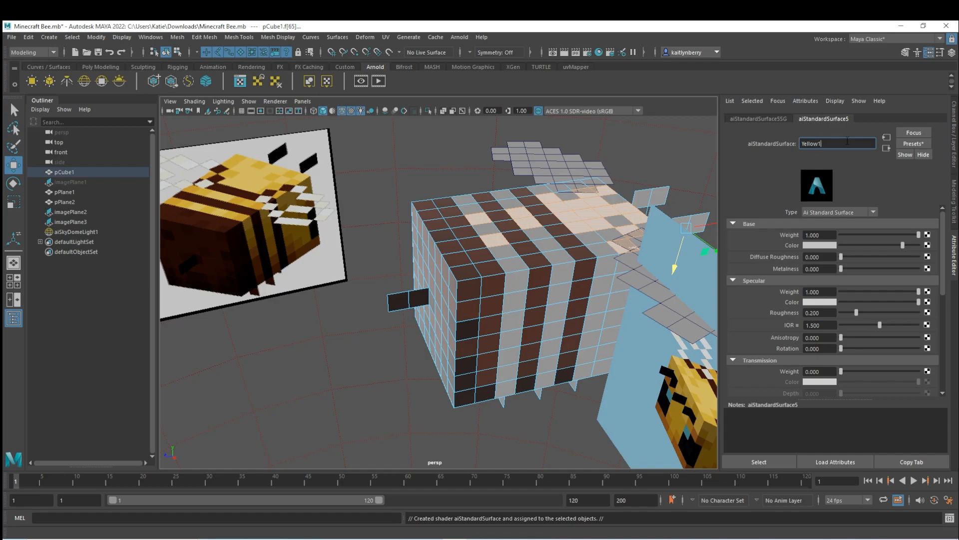
{"action": "left_click", "coordinate": [823, 245]}
{"action": "left_click", "coordinate": [762, 226]}
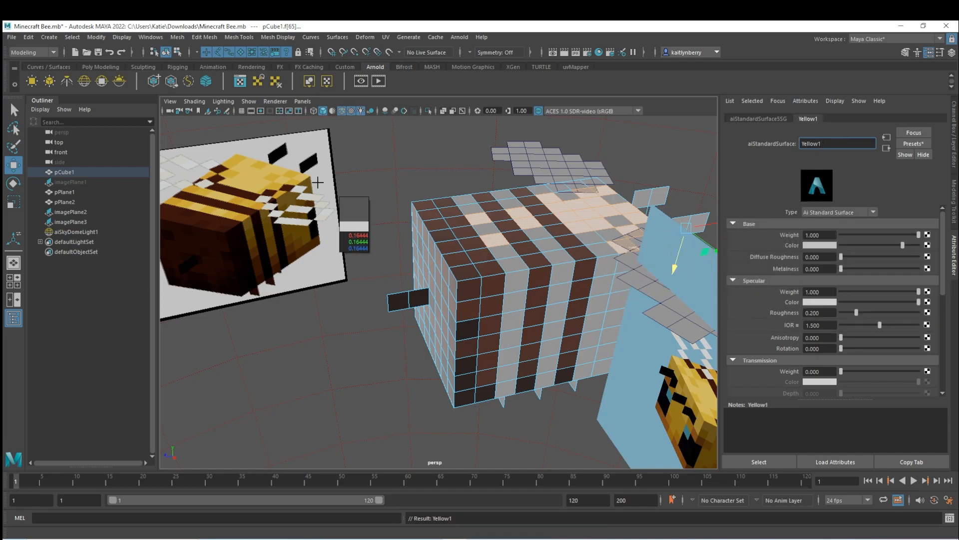
{"action": "left_click", "coordinate": [251, 179]}
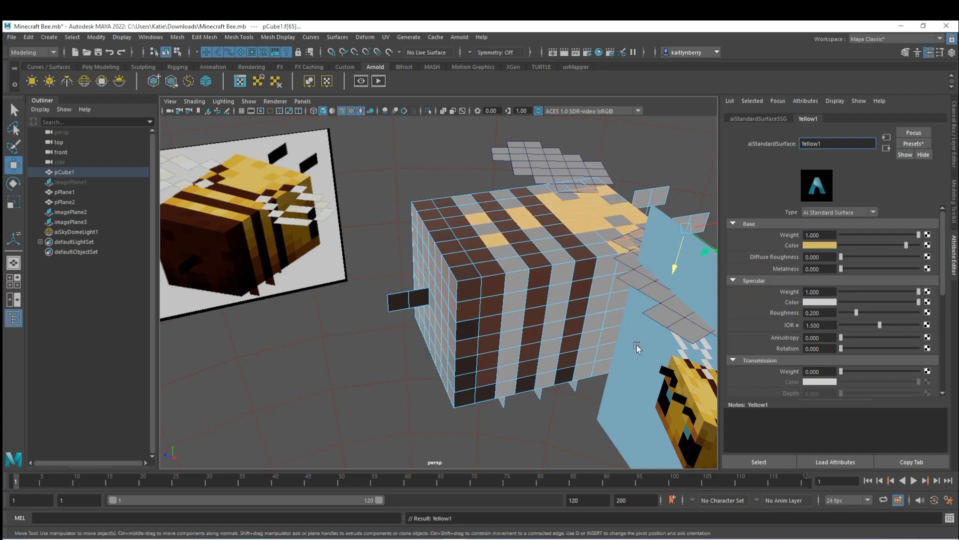
Assign another new aiStandardSurface material to the medium yellow faces on the body's top and between the stripes.
{"action": "left_click_drag", "start_coordinate": [596, 305], "coordinate": [520, 308], "text": "alt"}
{"action": "middle_click_drag", "start_coordinate": [520, 309], "coordinate": [568, 301], "text": "alt"}
{"action": "left_click_drag", "start_coordinate": [572, 313], "coordinate": [580, 279], "text": "alt"}
{"action": "left_click", "coordinate": [624, 206]}
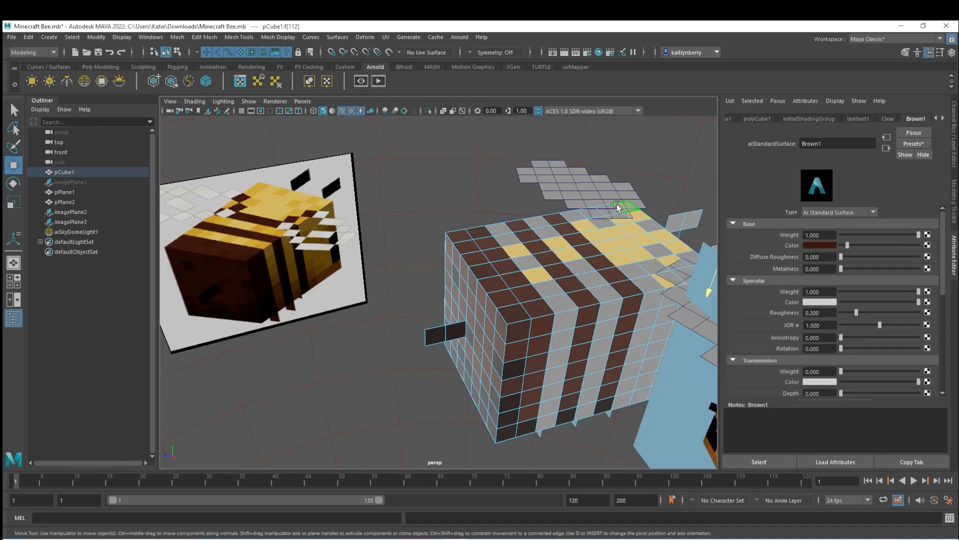
{"action": "left_click", "coordinate": [630, 220], "text": "shift"}
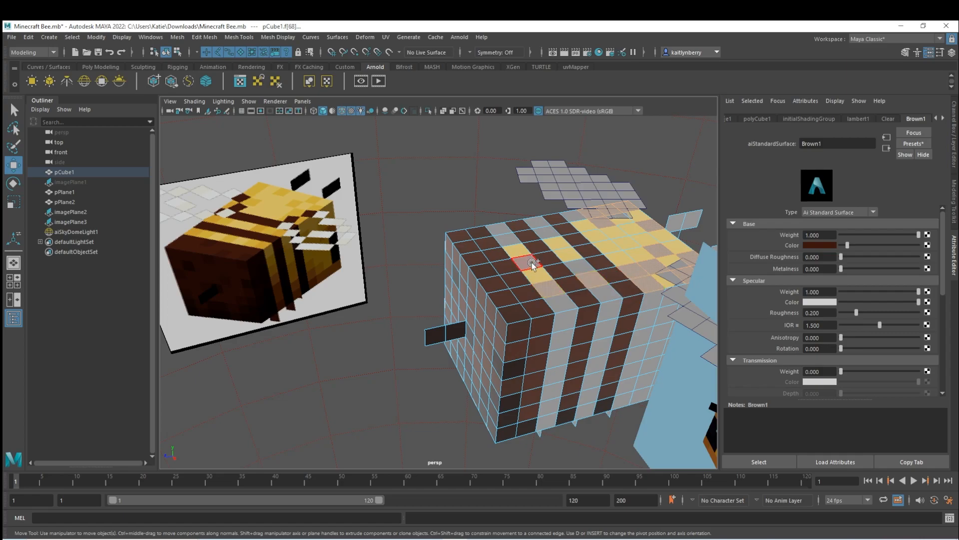
{"action": "left_click", "coordinate": [512, 239], "text": "shift"}
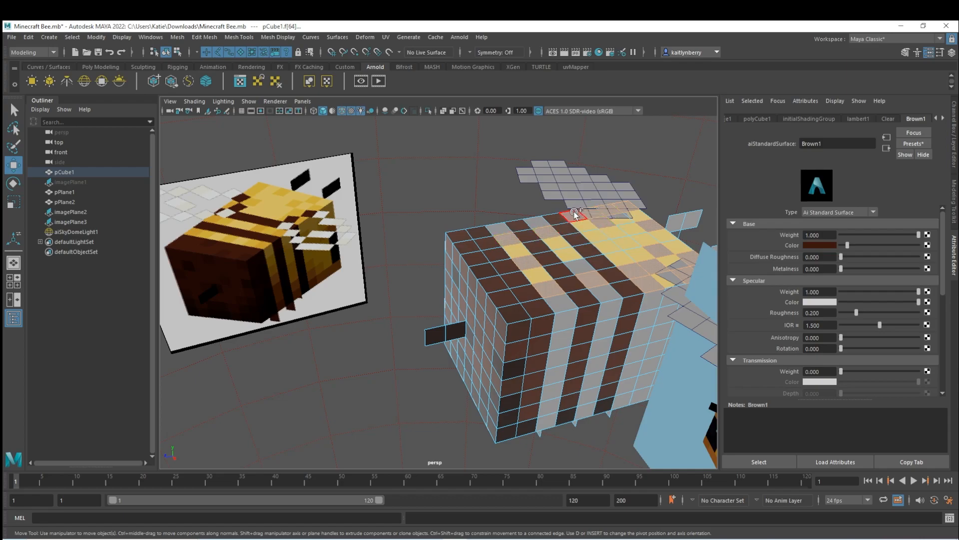
{"action": "right_click_drag", "start_coordinate": [598, 215], "coordinate": [598, 450]}
{"action": "left_click", "coordinate": [350, 283]}
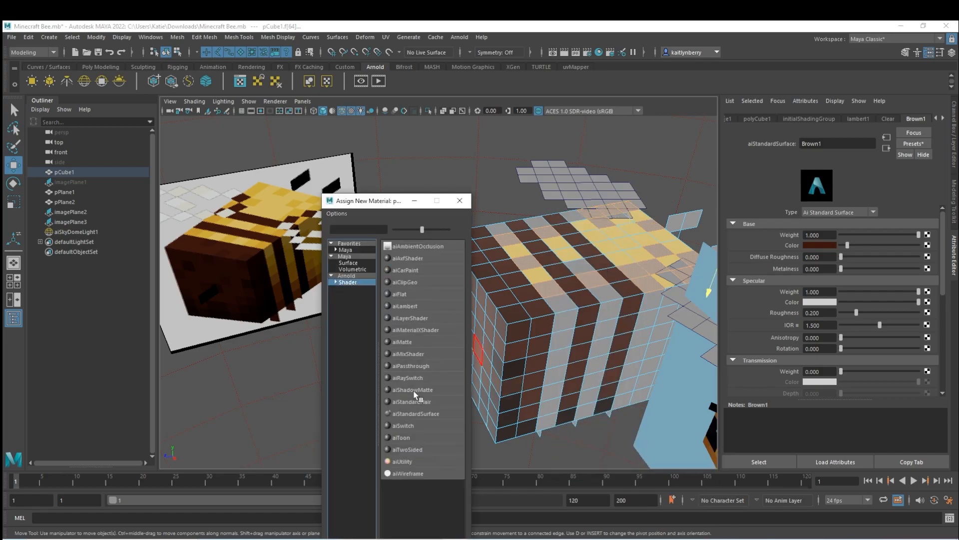
{"action": "left_click", "coordinate": [426, 415]}
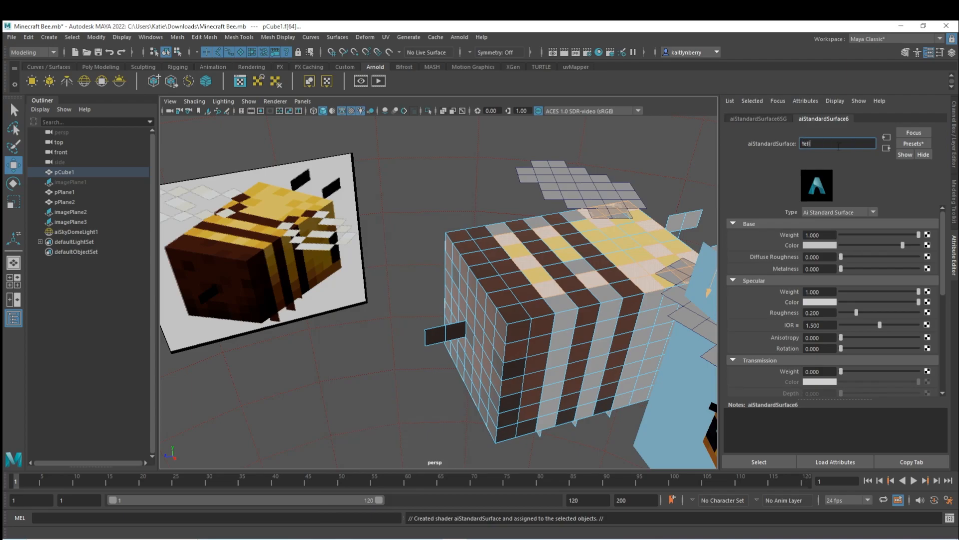
Name the material Yellow2 and sample its base colour from the medium yellow in the bee reference image.
{"action": "key", "text": "Return"}
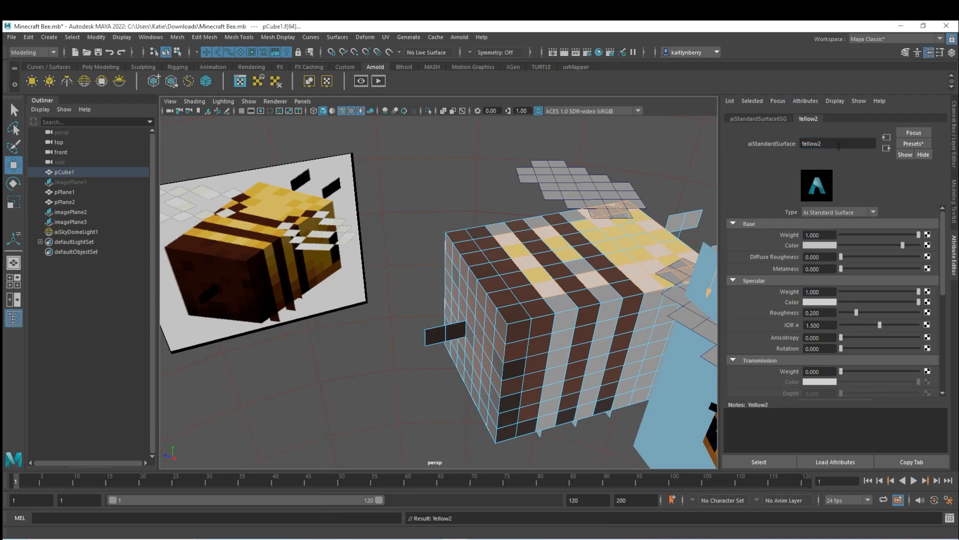
{"action": "left_click", "coordinate": [819, 245]}
{"action": "left_click", "coordinate": [760, 225]}
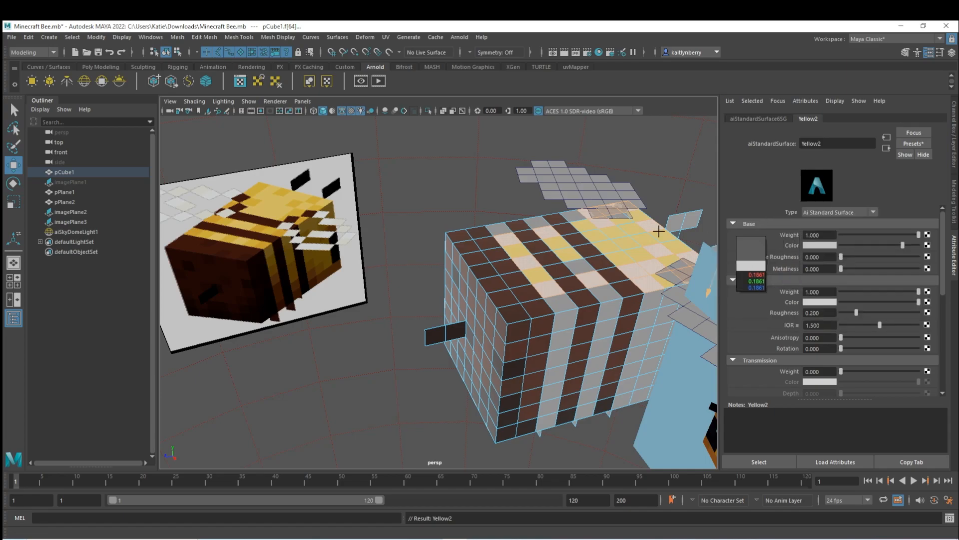
{"action": "left_click", "coordinate": [281, 192]}
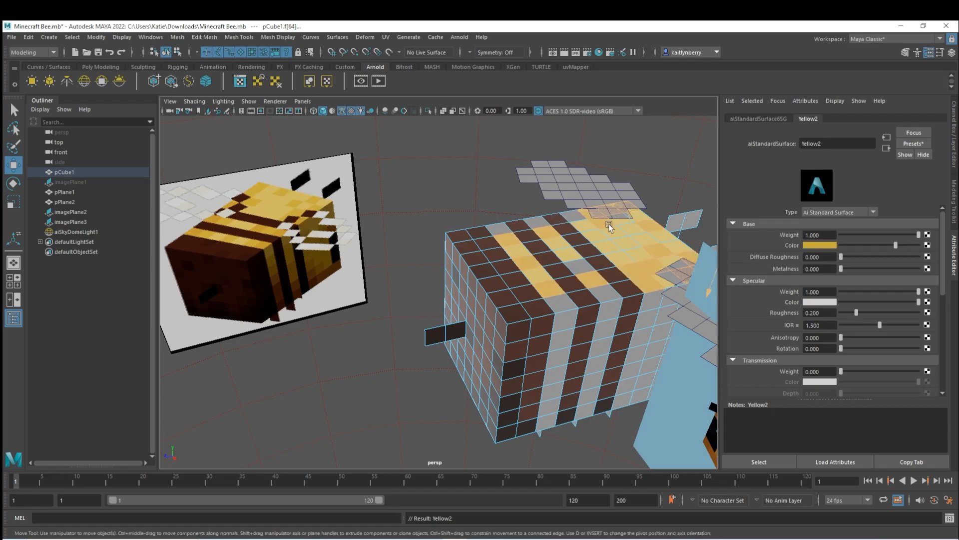
Assign a third new aiStandardSurface material to the remaining grey top faces between the brown stripes.
{"action": "left_click", "coordinate": [518, 220]}
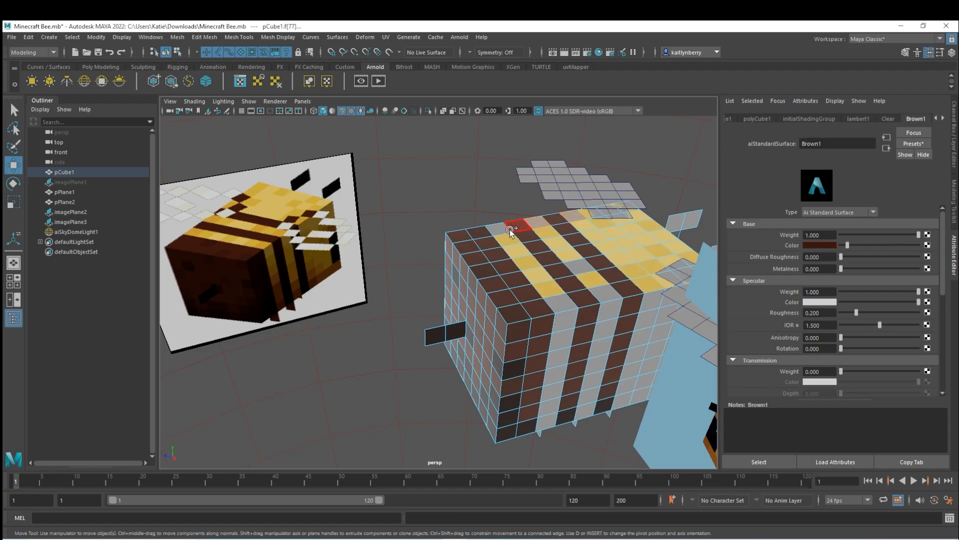
{"action": "left_click", "coordinate": [544, 284]}
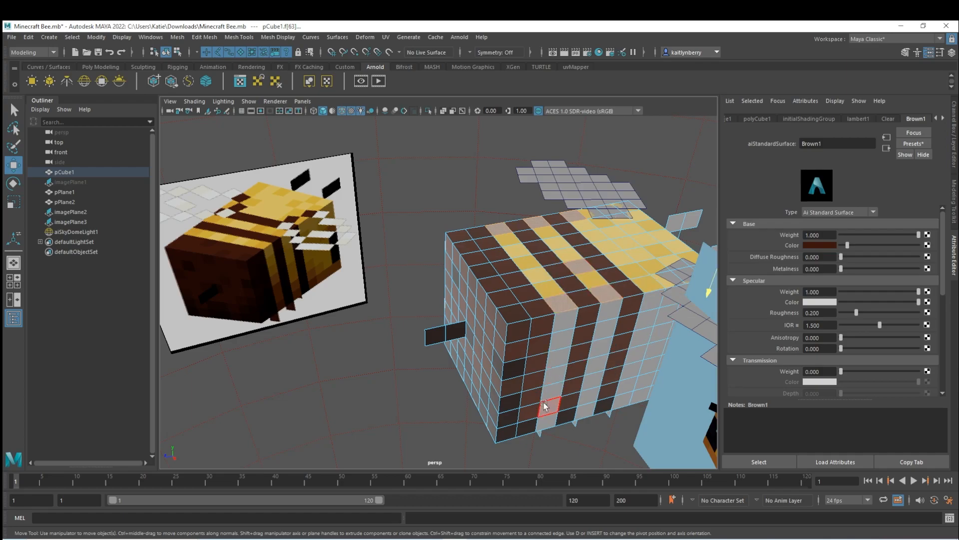
{"action": "right_click_drag", "start_coordinate": [573, 215], "coordinate": [562, 457]}
{"action": "right_click_drag", "start_coordinate": [548, 221], "coordinate": [557, 462]}
{"action": "left_click", "coordinate": [348, 283]}
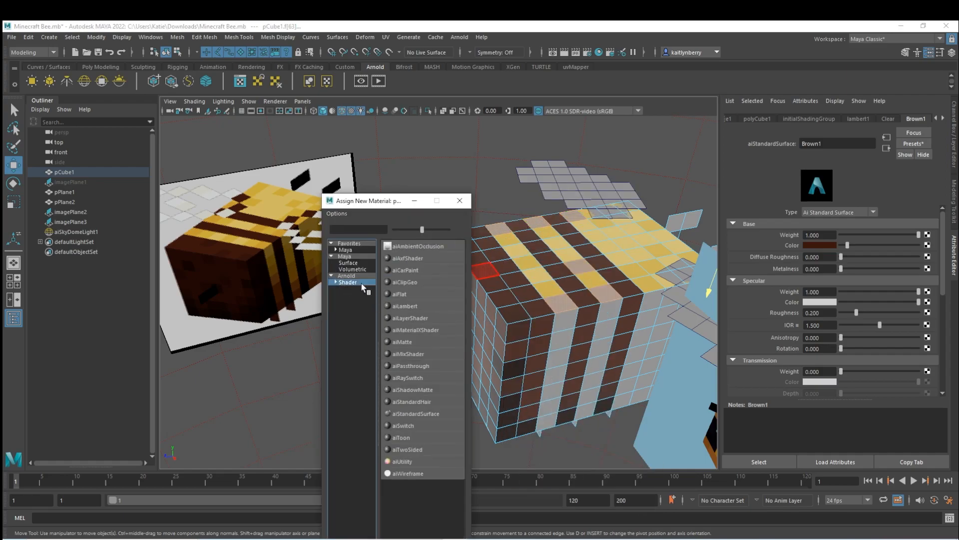
{"action": "left_click", "coordinate": [420, 414]}
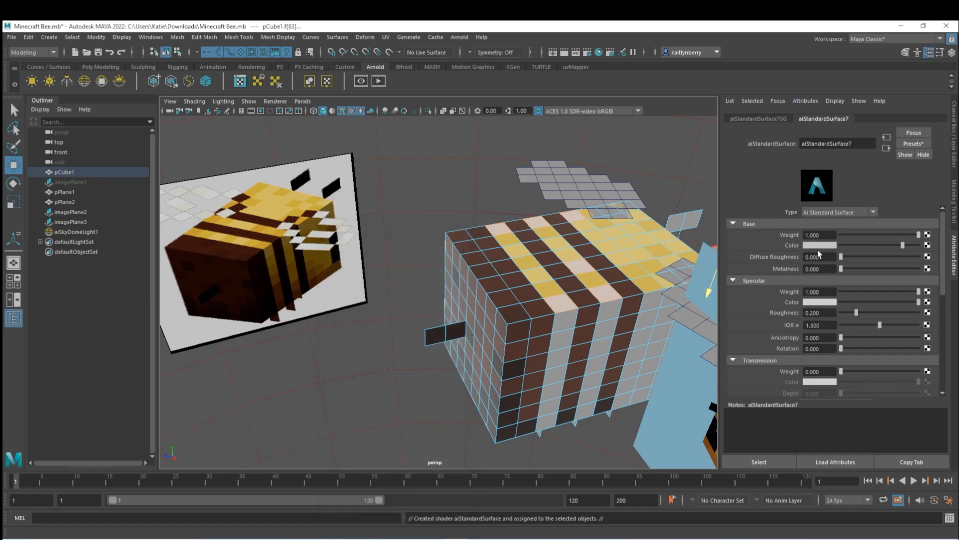
Sample the material's base colour from the darker yellow in the bee reference image and name it Yellow3.
{"action": "left_click", "coordinate": [807, 244]}
{"action": "left_click", "coordinate": [748, 223]}
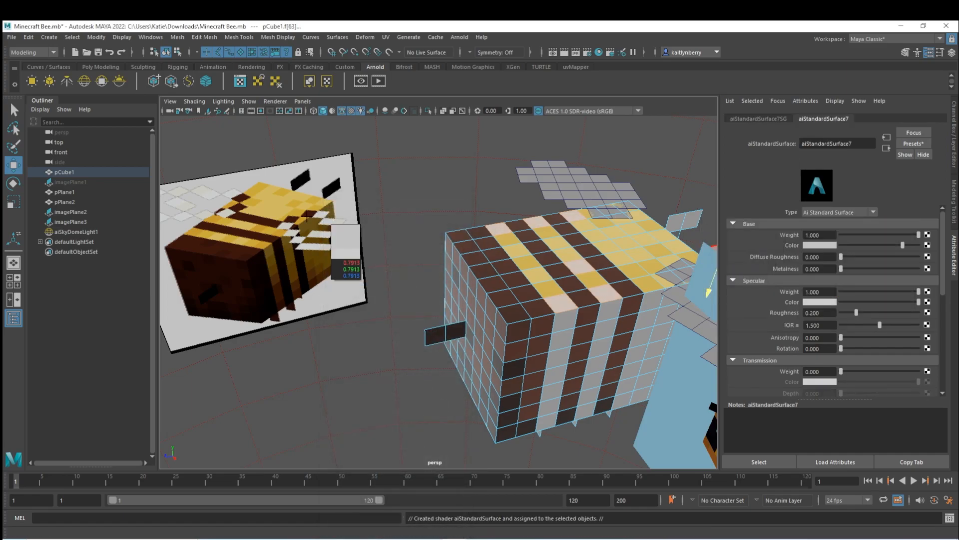
{"action": "left_click", "coordinate": [192, 230]}
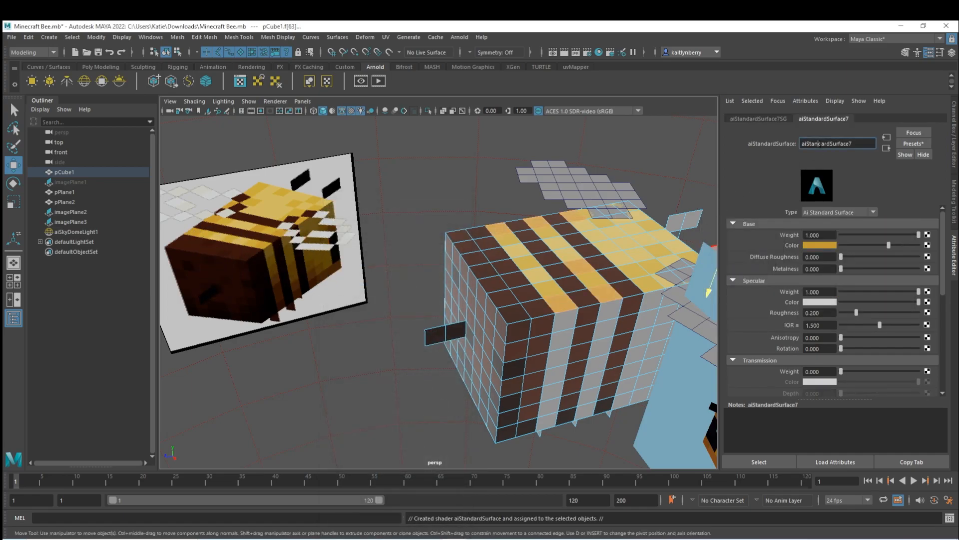
{"action": "type", "text": "Yellow3"}
{"action": "key", "text": "Return"}
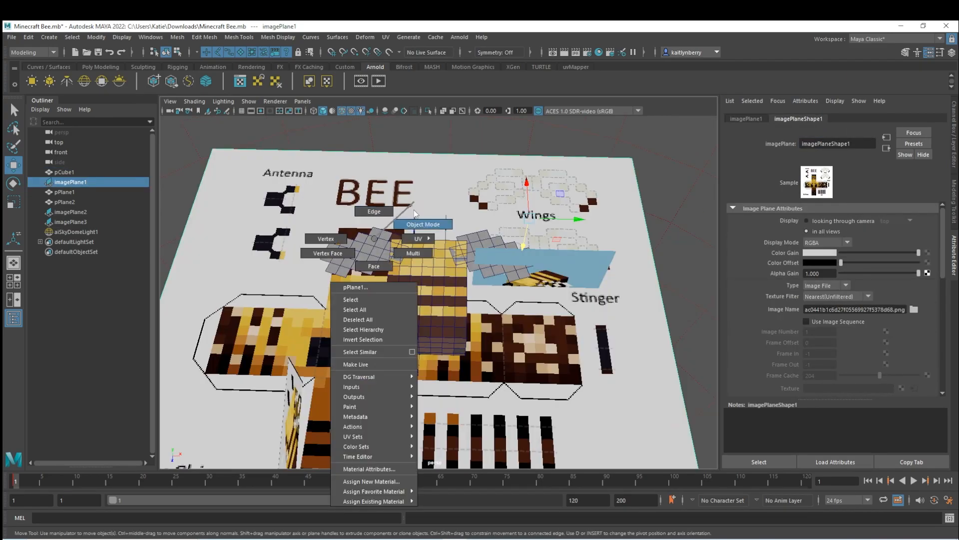
Select the wing plane pPlane1 and rotate it to line up with the wing layout on the reference sheet.
{"action": "left_click", "coordinate": [360, 236]}
{"action": "left_click_drag", "start_coordinate": [566, 276], "coordinate": [543, 278], "text": "alt"}
{"action": "left_click", "coordinate": [489, 235]}
{"action": "mouse_move", "coordinate": [492, 240]}
{"action": "left_mouse_down", "text": "alt"}
{"action": "mouse_move", "coordinate": [518, 275]}
{"action": "mouse_move", "coordinate": [504, 287]}
{"action": "left_mouse_up", "text": "alt"}
{"action": "left_click_drag", "start_coordinate": [570, 232], "coordinate": [543, 227]}
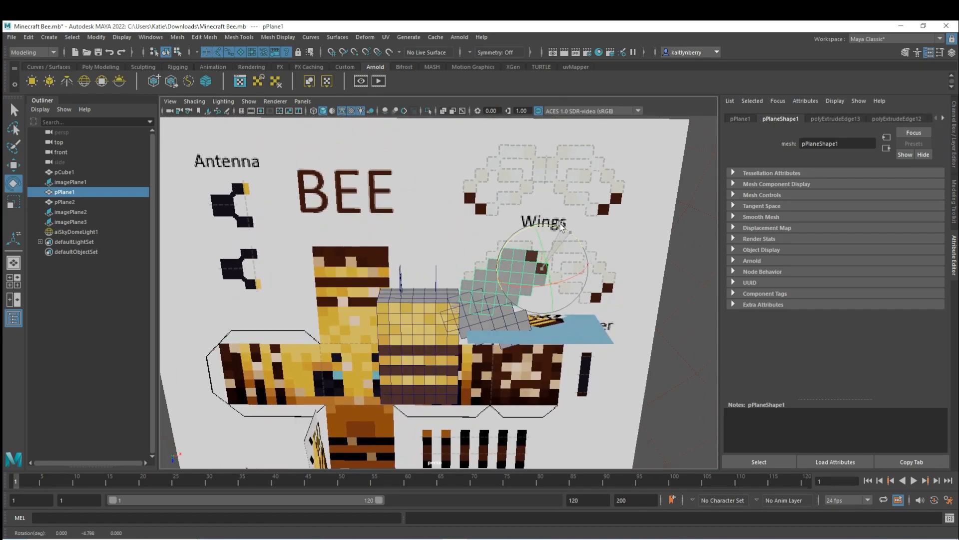
Move the second wing clear of the first and assign a brown material to pPlane1's remaining corner faces.
{"action": "key", "text": "w"}
{"action": "left_click_drag", "start_coordinate": [550, 286], "coordinate": [496, 281], "text": "alt"}
{"action": "left_click", "coordinate": [499, 303]}
{"action": "right_click_drag", "start_coordinate": [619, 290], "coordinate": [506, 352], "text": "alt"}
{"action": "left_click_drag", "start_coordinate": [506, 352], "coordinate": [446, 290], "text": "alt"}
{"action": "left_click", "coordinate": [446, 290]}
{"action": "right_click_drag", "start_coordinate": [446, 290], "coordinate": [539, 459]}
Assign a new aiStandardSurface material to the faces along the outer border of the wing pPlane1.
{"action": "left_click", "coordinate": [462, 302]}
{"action": "left_click_drag", "start_coordinate": [462, 302], "coordinate": [505, 328], "text": "alt"}
{"action": "left_click", "coordinate": [504, 327], "text": "shift"}
{"action": "left_click", "coordinate": [518, 325], "text": "shift"}
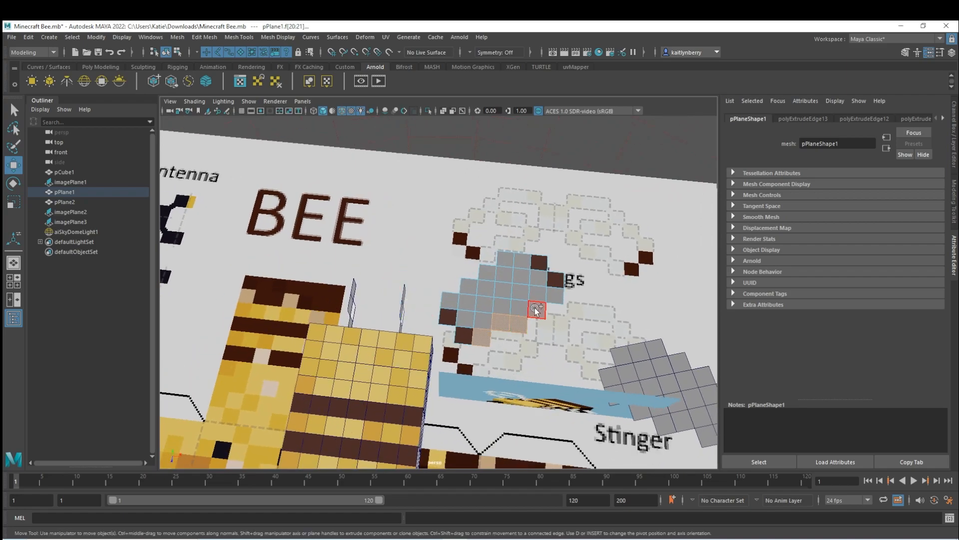
{"action": "left_click", "coordinate": [563, 289], "text": "shift"}
{"action": "left_click", "coordinate": [559, 278], "text": "shift"}
{"action": "left_click", "coordinate": [536, 266], "text": "shift"}
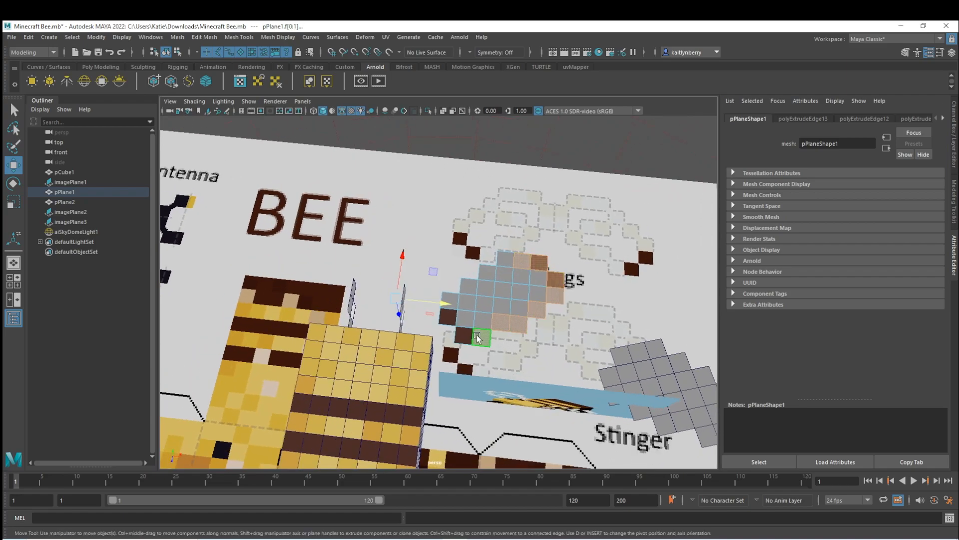
{"action": "left_click_drag", "start_coordinate": [482, 310], "coordinate": [516, 286], "text": "alt"}
{"action": "right_click_drag", "start_coordinate": [516, 286], "coordinate": [515, 529]}
{"action": "left_click", "coordinate": [366, 282]}
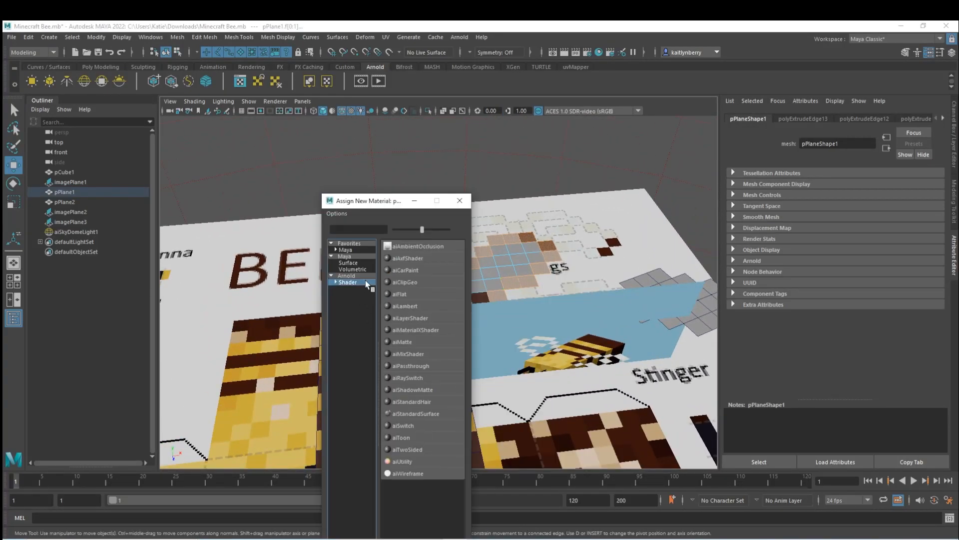
{"action": "left_click", "coordinate": [418, 414]}
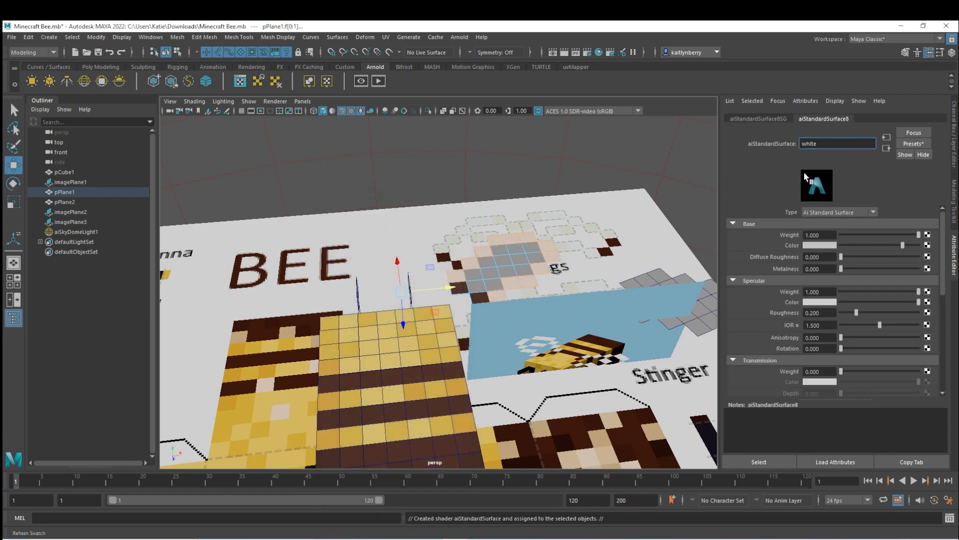
Name the wing border material White.
{"action": "type", "text": "White"}
{"action": "key", "text": "Return"}
{"action": "key", "text": "f"}
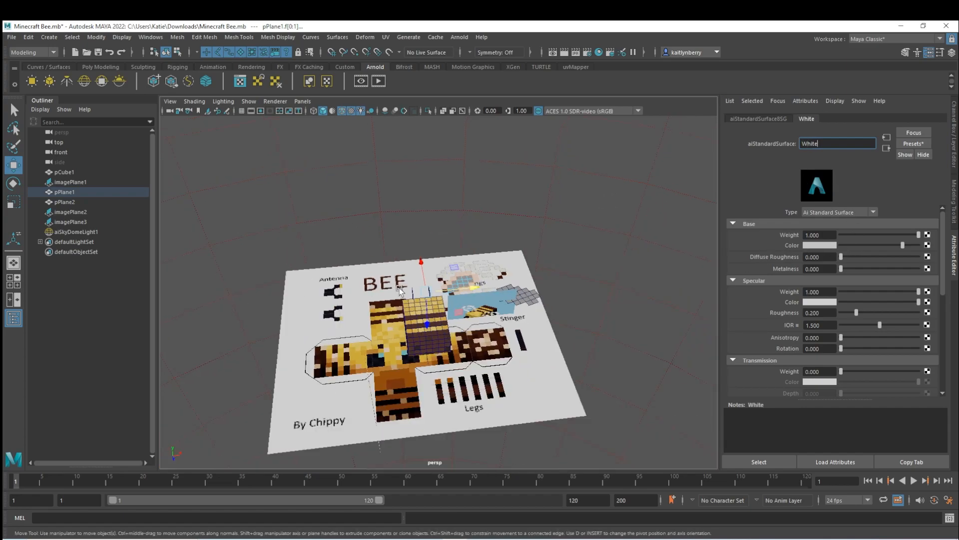
Set the White material's base color by sampling a white wing square on the blue bee reference picture.
{"action": "left_click_drag", "start_coordinate": [398, 289], "coordinate": [307, 277], "text": "alt"}
{"action": "right_click_drag", "start_coordinate": [320, 280], "coordinate": [490, 320], "text": "alt"}
{"action": "middle_click_drag", "start_coordinate": [564, 330], "coordinate": [439, 440], "text": "alt"}
{"action": "left_click_drag", "start_coordinate": [451, 463], "coordinate": [504, 388], "text": "alt"}
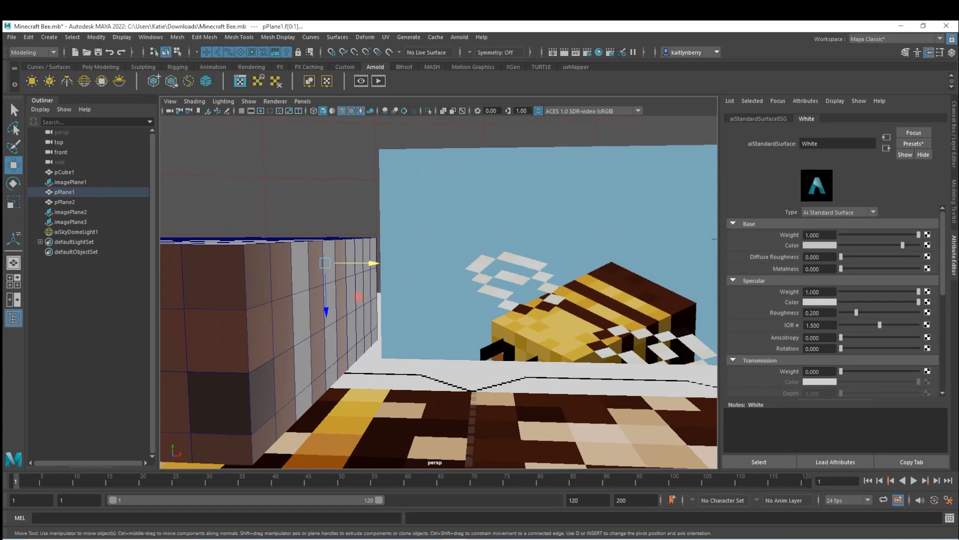
{"action": "left_click", "coordinate": [827, 246]}
Assign the existing White material to an inner face of the wing pPlane1.
{"action": "left_click_drag", "start_coordinate": [553, 229], "coordinate": [561, 326], "text": "alt"}
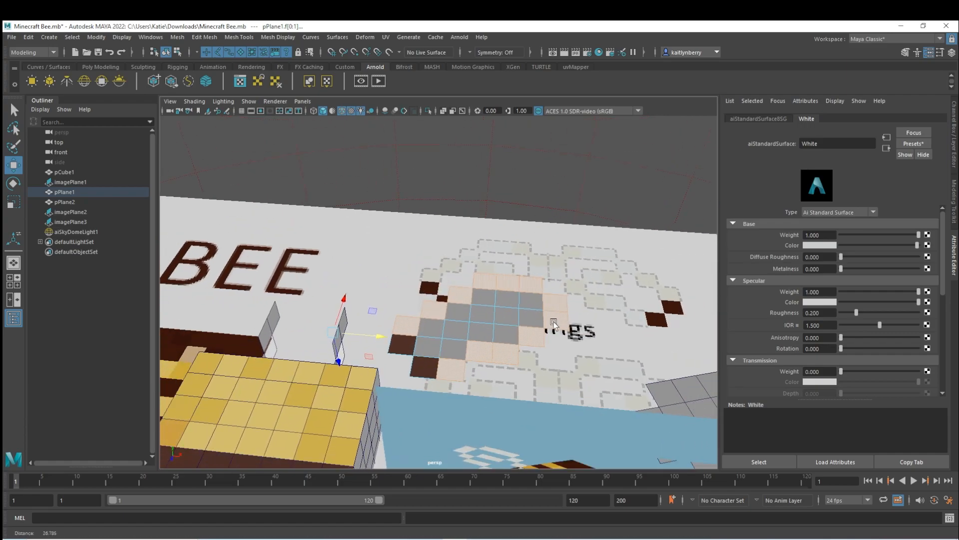
{"action": "middle_click_drag", "start_coordinate": [562, 325], "coordinate": [531, 250], "text": "alt"}
{"action": "left_click_drag", "start_coordinate": [531, 250], "coordinate": [512, 285], "text": "alt"}
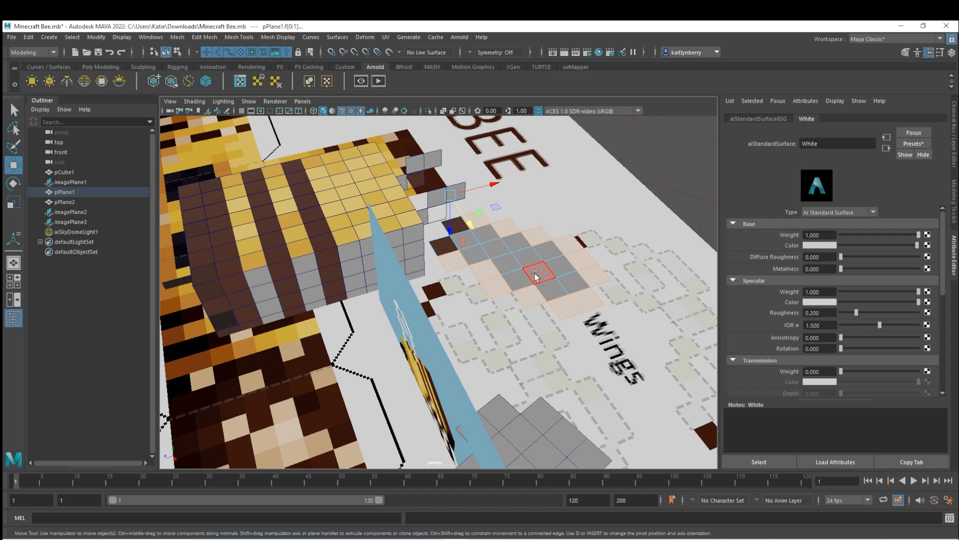
{"action": "left_click", "coordinate": [535, 272]}
{"action": "right_click_drag", "start_coordinate": [544, 269], "coordinate": [622, 506]}
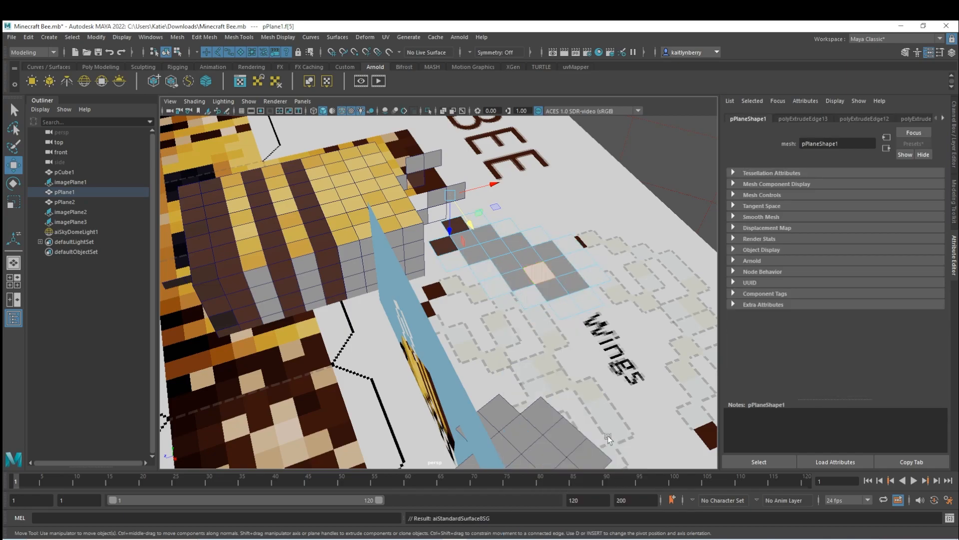
Assign a new aiStandardSurface material to alternate outer faces of the wing pPlane1, following the reference pattern.
{"action": "left_click", "coordinate": [527, 295], "text": "shift"}
{"action": "left_click", "coordinate": [492, 286], "text": "shift"}
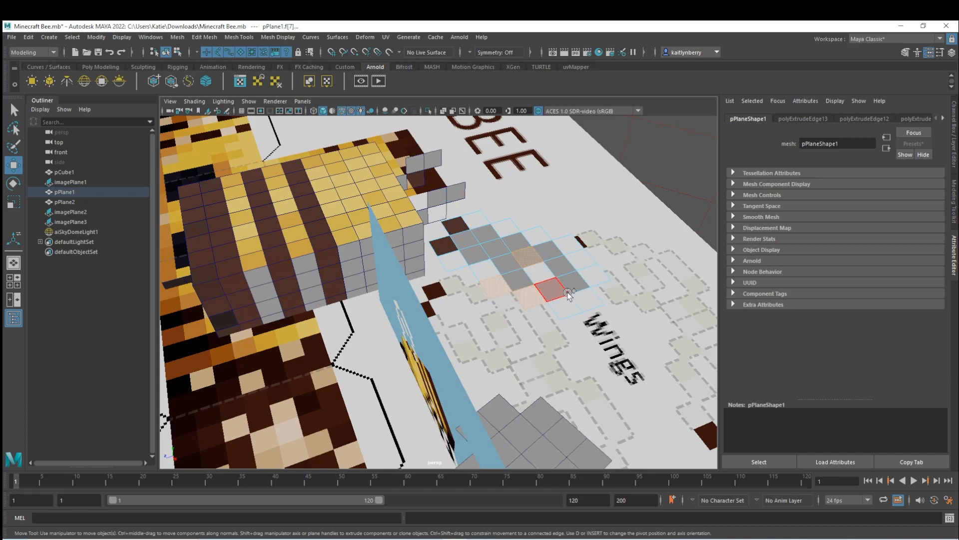
{"action": "left_click", "coordinate": [588, 296], "text": "shift"}
{"action": "left_click_drag", "start_coordinate": [587, 291], "coordinate": [526, 335], "text": "alt"}
{"action": "left_click", "coordinate": [499, 221], "text": "shift"}
{"action": "left_click", "coordinate": [471, 216], "text": "shift"}
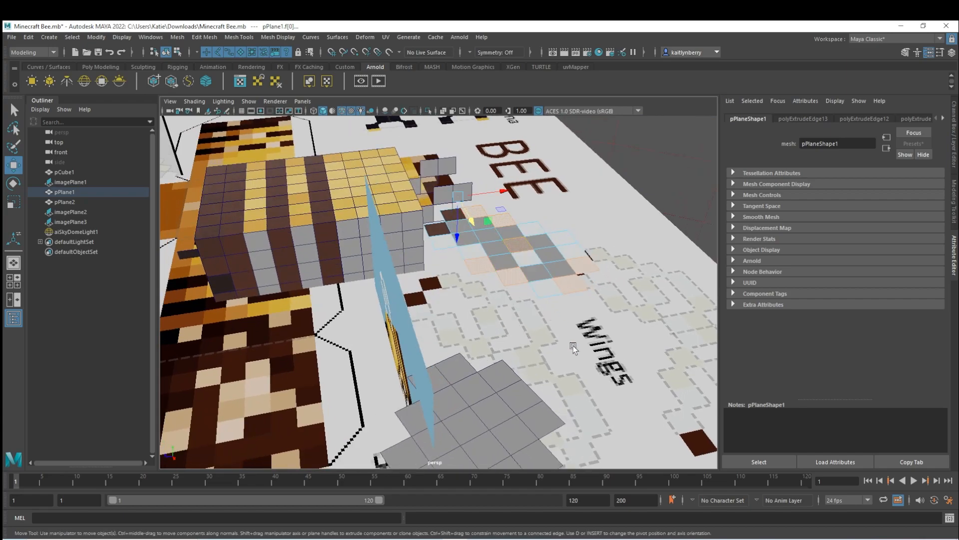
{"action": "left_click_drag", "start_coordinate": [569, 343], "coordinate": [522, 345], "text": "alt"}
{"action": "right_click_drag", "start_coordinate": [505, 253], "coordinate": [527, 497]}
{"action": "left_click", "coordinate": [348, 282]}
{"action": "left_click", "coordinate": [415, 421]}
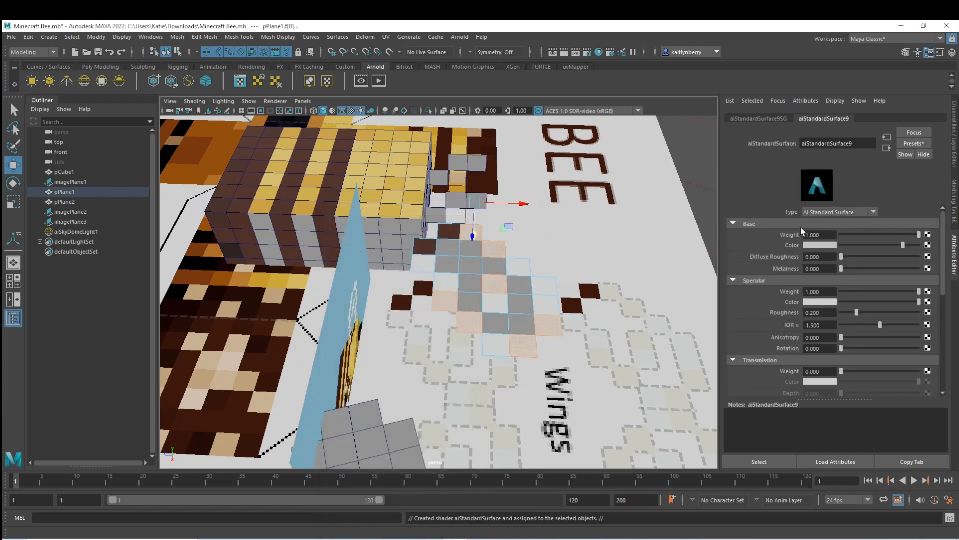
Name the new wing material Cream and sample its base color from an off-white wing square on the bee reference picture.
{"action": "left_click", "coordinate": [860, 143]}
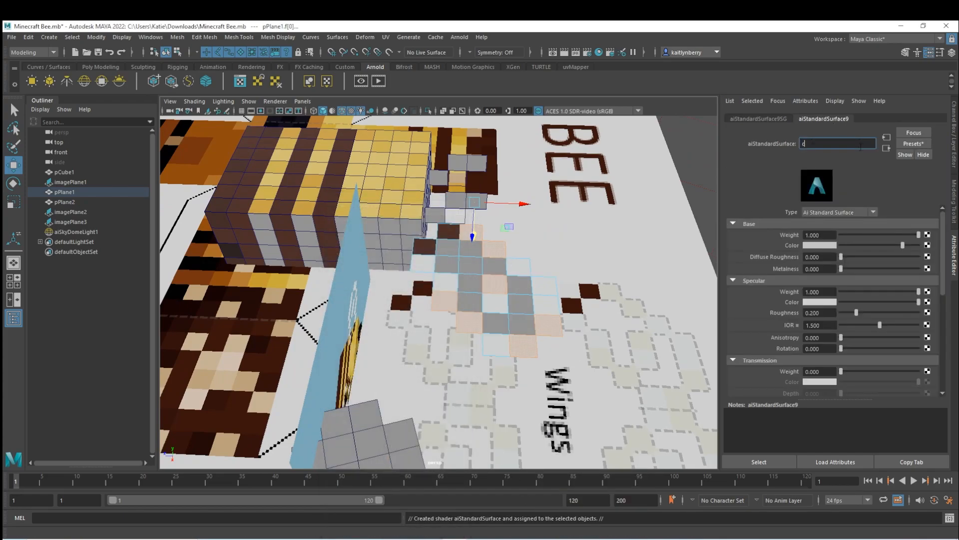
{"action": "key", "text": "Return"}
{"action": "left_click_drag", "start_coordinate": [574, 265], "coordinate": [655, 220], "text": "alt"}
{"action": "right_click_drag", "start_coordinate": [602, 244], "coordinate": [714, 281], "text": "alt"}
{"action": "middle_click_drag", "start_coordinate": [714, 280], "coordinate": [645, 349], "text": "alt"}
{"action": "right_click_drag", "start_coordinate": [645, 349], "coordinate": [699, 325], "text": "alt"}
{"action": "left_click", "coordinate": [818, 246]}
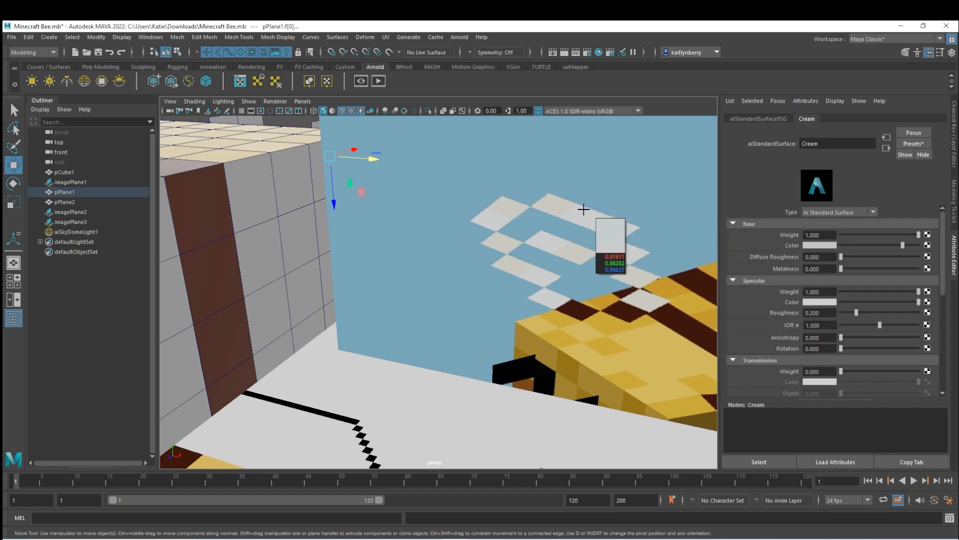
Return to object mode, select the second wing pPlane2 and move it up the reference sheet beside pPlane1.
{"action": "right_click_drag", "start_coordinate": [592, 306], "coordinate": [404, 193], "text": "alt"}
{"action": "left_click_drag", "start_coordinate": [405, 192], "coordinate": [464, 245], "text": "alt"}
{"action": "right_click_drag", "start_coordinate": [464, 245], "coordinate": [524, 214]}
{"action": "left_click", "coordinate": [601, 284]}
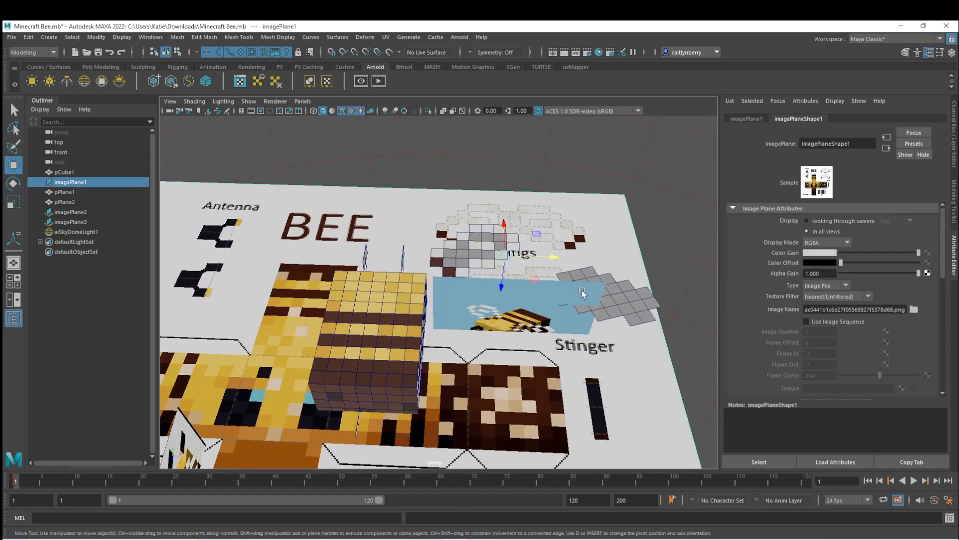
{"action": "left_click_drag", "start_coordinate": [601, 283], "coordinate": [544, 325], "text": "alt"}
{"action": "right_click_drag", "start_coordinate": [543, 325], "coordinate": [600, 301], "text": "alt"}
{"action": "middle_click_drag", "start_coordinate": [600, 301], "coordinate": [520, 295], "text": "alt"}
{"action": "left_click", "coordinate": [540, 345]}
{"action": "left_click_drag", "start_coordinate": [540, 345], "coordinate": [472, 316], "text": "alt"}
{"action": "key", "text": "e"}
{"action": "key", "text": "w"}
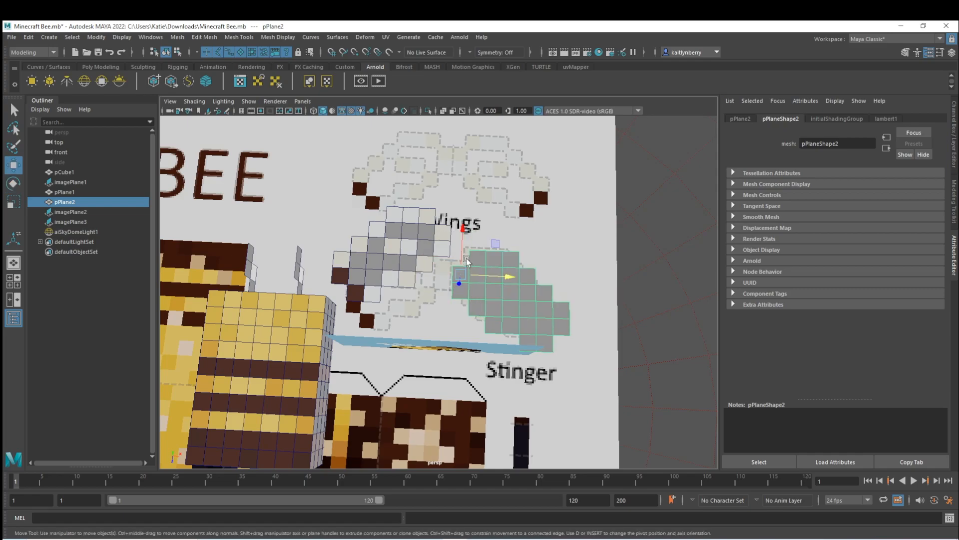
{"action": "left_click_drag", "start_coordinate": [464, 246], "coordinate": [475, 209]}
Assign White to alternate outer faces of pPlane2 and Brown1 to its two outer corner faces.
{"action": "scroll", "coordinate": [475, 224], "scroll_direction": "up", "scroll_amount": 5}
{"action": "right_click_drag", "start_coordinate": [476, 233], "coordinate": [483, 276]}
{"action": "left_click", "coordinate": [492, 195]}
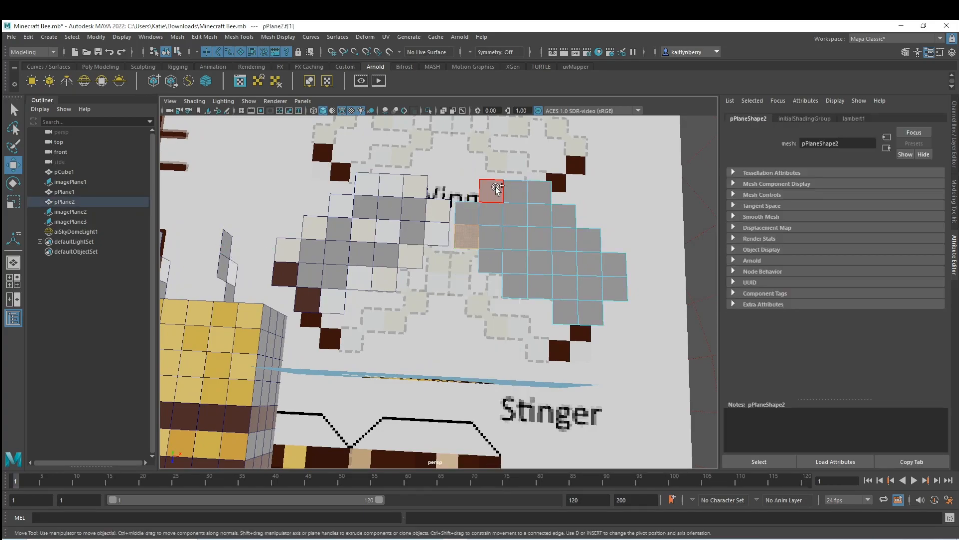
{"action": "mouse_move", "coordinate": [514, 188]}
{"action": "left_mouse_down", "text": "shift"}
{"action": "mouse_move", "coordinate": [543, 191]}
{"action": "mouse_move", "coordinate": [570, 214]}
{"action": "left_mouse_up", "text": "shift"}
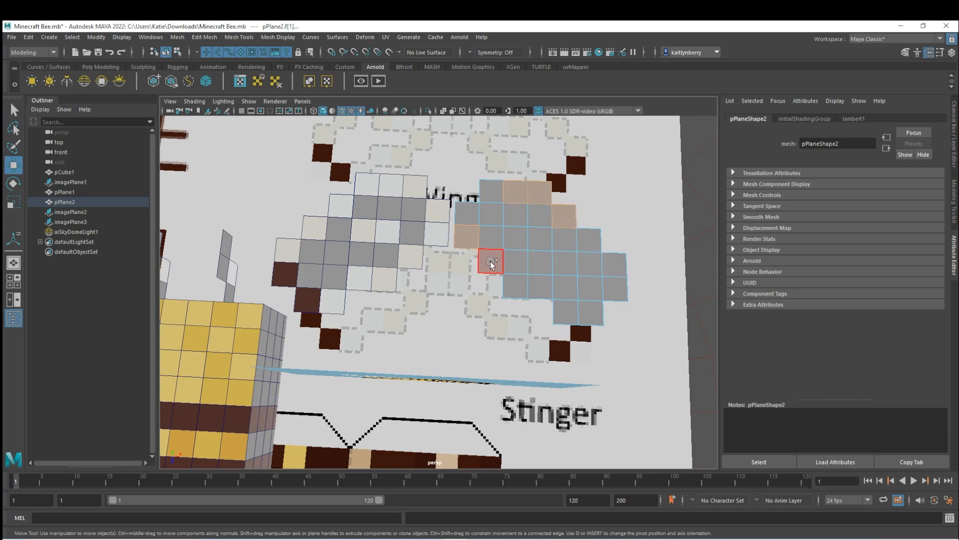
{"action": "left_click", "coordinate": [542, 296], "text": "shift"}
{"action": "right_click_drag", "start_coordinate": [526, 281], "coordinate": [600, 486]}
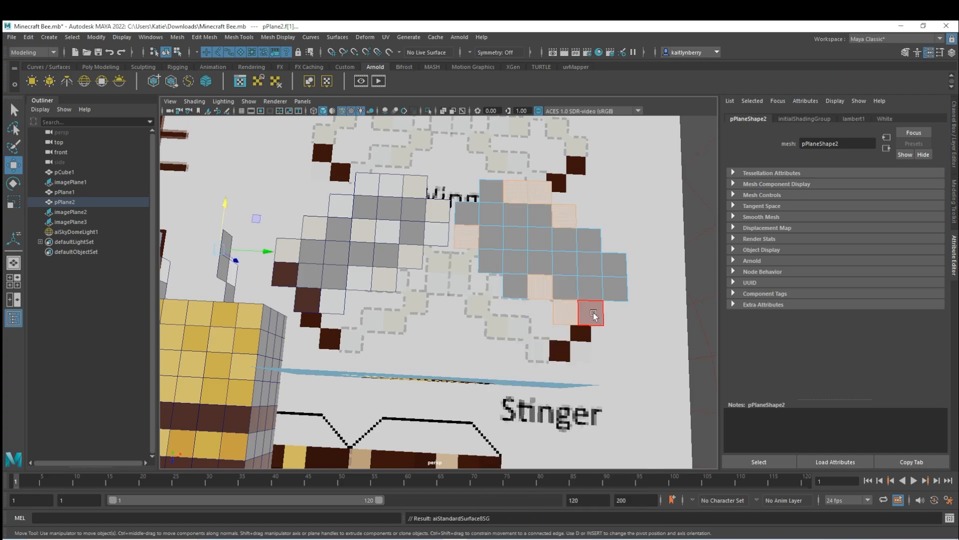
{"action": "left_click", "coordinate": [613, 289]}
{"action": "right_click_drag", "start_coordinate": [611, 286], "coordinate": [680, 433]}
Assign the existing Cream material to the remaining outer faces of pPlane2.
{"action": "left_click", "coordinate": [615, 264]}
{"action": "left_click", "coordinate": [589, 240], "text": "shift"}
{"action": "left_click", "coordinate": [516, 286], "text": "shift"}
{"action": "left_click", "coordinate": [492, 261], "text": "shift"}
{"action": "left_click", "coordinate": [466, 213], "text": "shift"}
{"action": "left_click", "coordinate": [491, 191], "text": "shift"}
{"action": "right_click", "coordinate": [588, 238]}
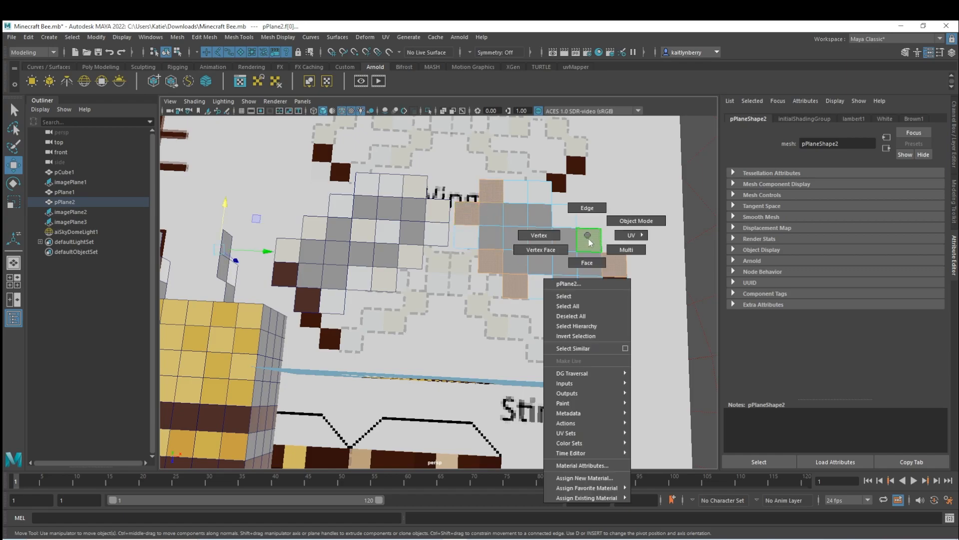
{"action": "mouse_move", "coordinate": [610, 500]}
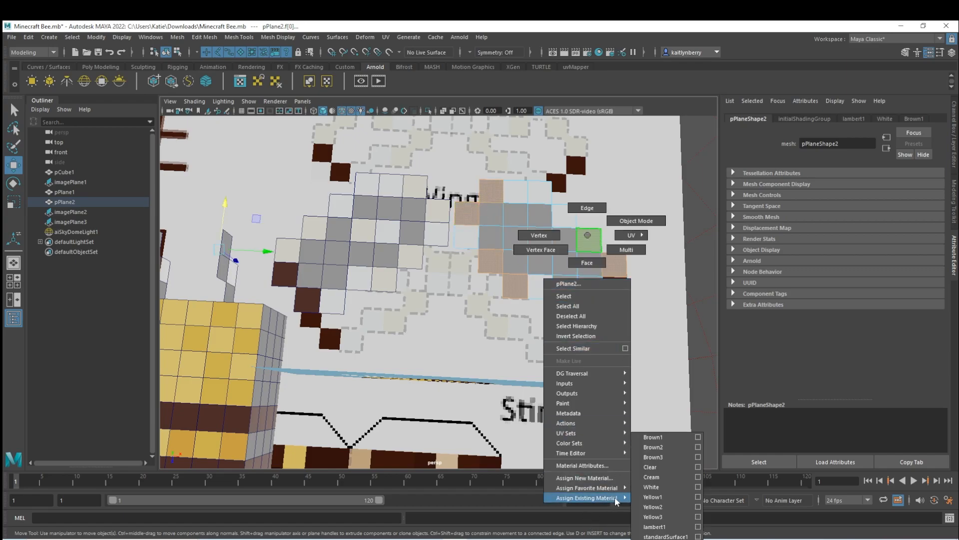
{"action": "left_click", "coordinate": [658, 479]}
Assign Cream and White to the two adjacent faces in the middle of pPlane2.
{"action": "left_click", "coordinate": [538, 239]}
{"action": "right_click", "coordinate": [537, 236]}
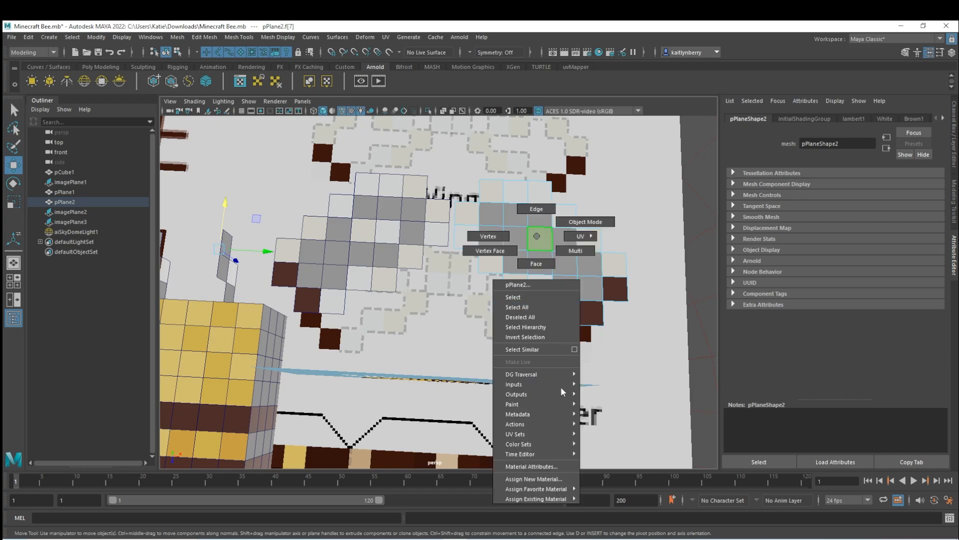
{"action": "mouse_move", "coordinate": [536, 499]}
{"action": "left_click", "coordinate": [603, 467]}
{"action": "right_click", "coordinate": [537, 239]}
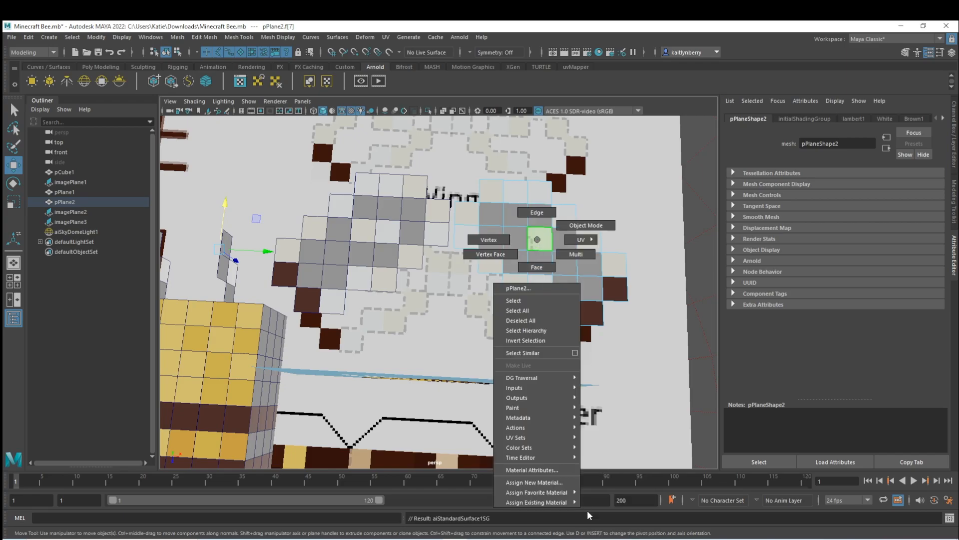
{"action": "left_click", "coordinate": [600, 478]}
{"action": "left_click", "coordinate": [516, 258]}
{"action": "right_click", "coordinate": [523, 250]}
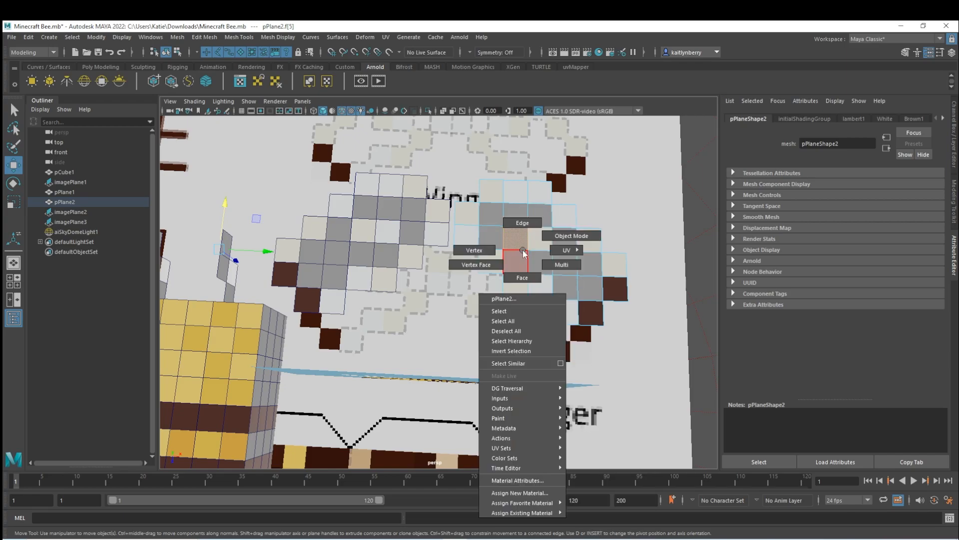
{"action": "left_click", "coordinate": [594, 488]}
Assign the existing Clear material to all remaining uncoloured inner faces of pPlane2.
{"action": "left_click", "coordinate": [493, 218]}
{"action": "left_click", "coordinate": [489, 239], "text": "shift"}
{"action": "left_click_drag", "start_coordinate": [537, 218], "coordinate": [539, 218], "text": "shift"}
{"action": "mouse_move", "coordinate": [565, 239]}
{"action": "left_mouse_down", "text": "shift"}
{"action": "mouse_move", "coordinate": [563, 259]}
{"action": "mouse_move", "coordinate": [518, 260]}
{"action": "left_mouse_up", "text": "shift"}
{"action": "mouse_move", "coordinate": [561, 283]}
{"action": "left_mouse_down", "text": "shift"}
{"action": "mouse_move", "coordinate": [590, 262]}
{"action": "mouse_move", "coordinate": [589, 285]}
{"action": "left_mouse_up", "text": "shift"}
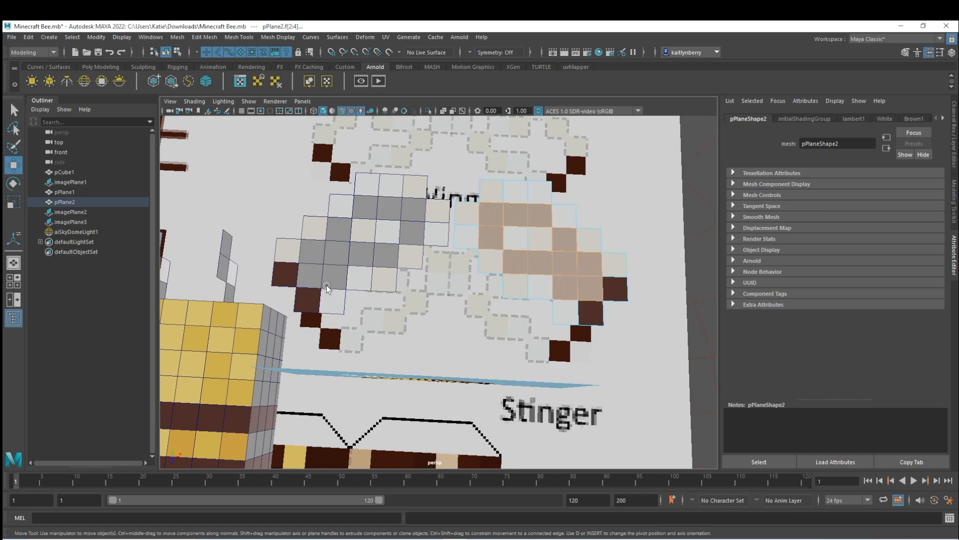
{"action": "right_click", "coordinate": [574, 271]}
{"action": "mouse_move", "coordinate": [574, 533]}
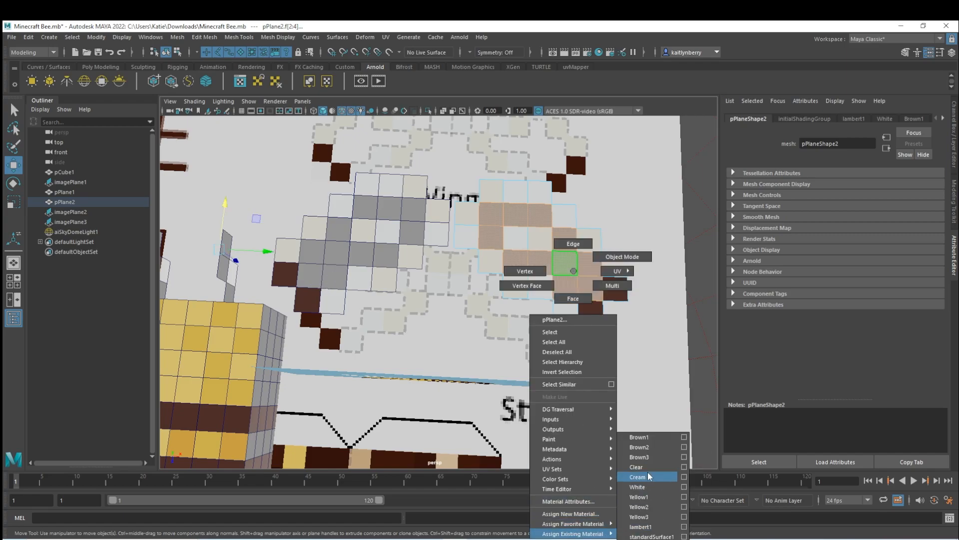
{"action": "left_click", "coordinate": [638, 476]}
Select the uncoloured inner faces of the wing pPlane1 and assign the existing Clear material to them.
{"action": "left_click", "coordinate": [370, 207]}
{"action": "right_click", "coordinate": [371, 209]}
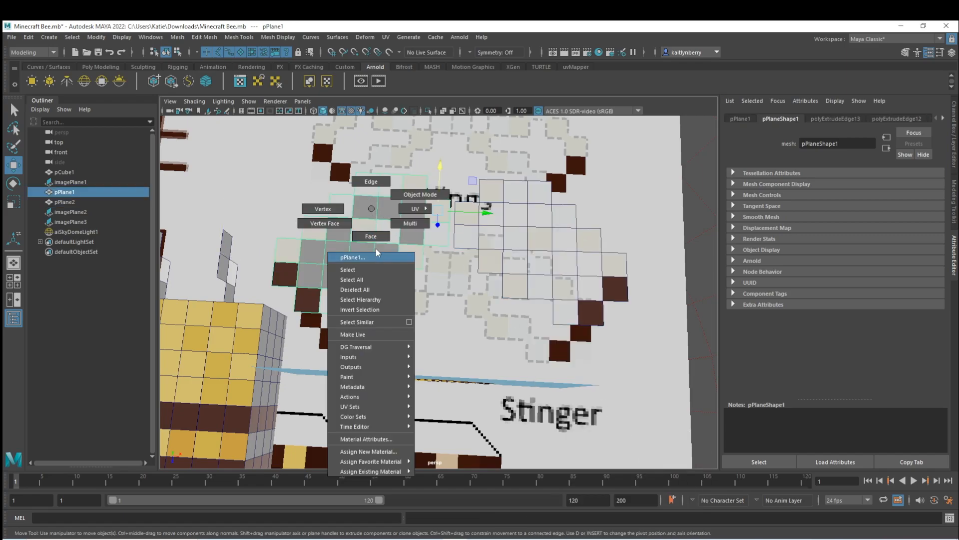
{"action": "right_click_drag", "start_coordinate": [378, 257], "coordinate": [371, 235]}
{"action": "left_click", "coordinate": [366, 211]}
{"action": "left_click_drag", "start_coordinate": [384, 210], "coordinate": [416, 228], "text": "shift"}
{"action": "mouse_move", "coordinate": [341, 227]}
{"action": "left_mouse_down", "text": "shift"}
{"action": "mouse_move", "coordinate": [315, 271]}
{"action": "mouse_move", "coordinate": [382, 253]}
{"action": "left_mouse_up", "text": "shift"}
{"action": "right_click", "coordinate": [375, 252]}
{"action": "mouse_move", "coordinate": [415, 506]}
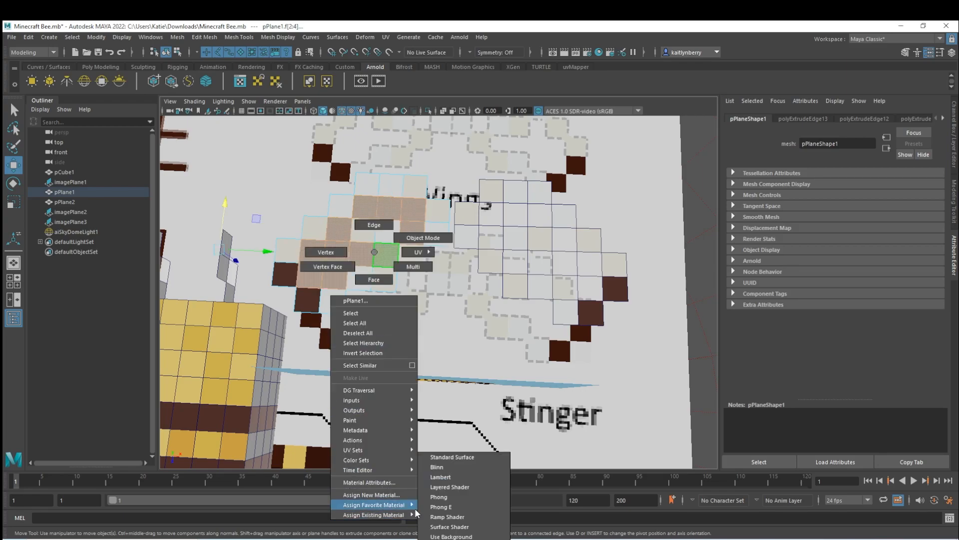
{"action": "left_click", "coordinate": [440, 457]}
Select both wings pPlane1 and pPlane2 in object mode and move them onto the bee's body.
{"action": "left_click", "coordinate": [514, 242]}
{"action": "right_click_drag", "start_coordinate": [539, 210], "coordinate": [585, 183]}
{"action": "left_click_drag", "start_coordinate": [421, 271], "coordinate": [432, 240], "text": "alt"}
{"action": "left_click", "coordinate": [415, 247]}
{"action": "middle_click_drag", "start_coordinate": [433, 240], "coordinate": [463, 222], "text": "alt"}
{"action": "left_click", "coordinate": [511, 256], "text": "shift"}
{"action": "left_click_drag", "start_coordinate": [483, 261], "coordinate": [387, 269]}
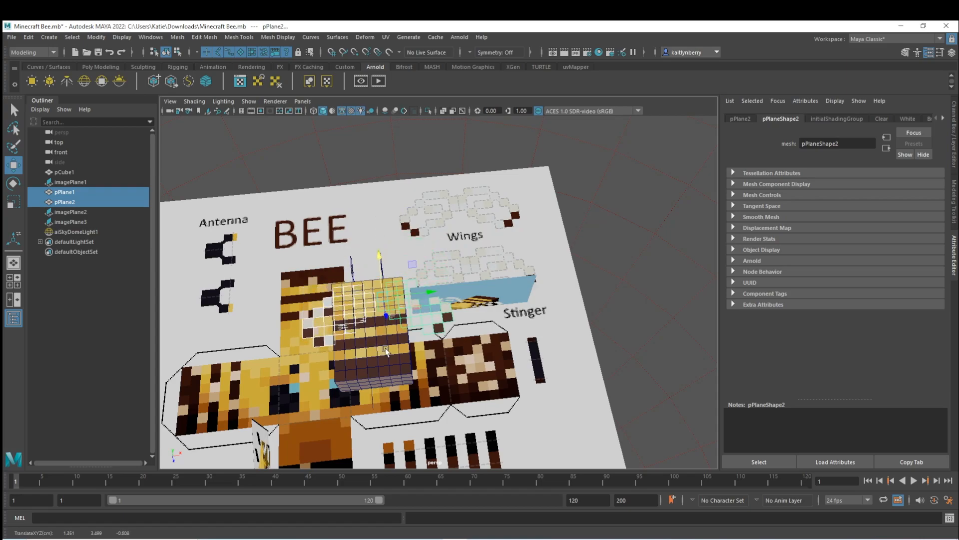
Examine the bee reference picture beside the model for the orientation of the wings.
{"action": "scroll", "coordinate": [505, 307], "scroll_direction": "down", "scroll_amount": 3}
{"action": "scroll", "coordinate": [483, 290], "scroll_direction": "up", "scroll_amount": 6}
{"action": "key", "text": "super"}
{"action": "left_click", "coordinate": [335, 534]}
{"action": "scroll", "coordinate": [494, 318], "scroll_direction": "down", "scroll_amount": 5}
{"action": "left_click_drag", "start_coordinate": [488, 320], "coordinate": [355, 326], "text": "alt"}
{"action": "scroll", "coordinate": [421, 328], "scroll_direction": "up", "scroll_amount": 6}
{"action": "left_click_drag", "start_coordinate": [421, 328], "coordinate": [264, 253], "text": "alt"}
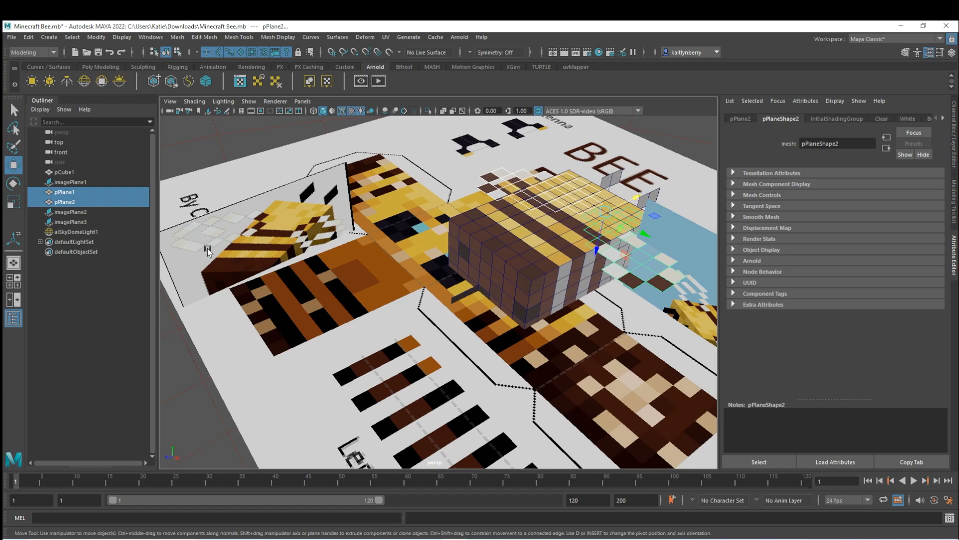
Rotate the wing pPlane1 about half a turn around its Y axis and move it to the far side of the body.
{"action": "left_click", "coordinate": [545, 196]}
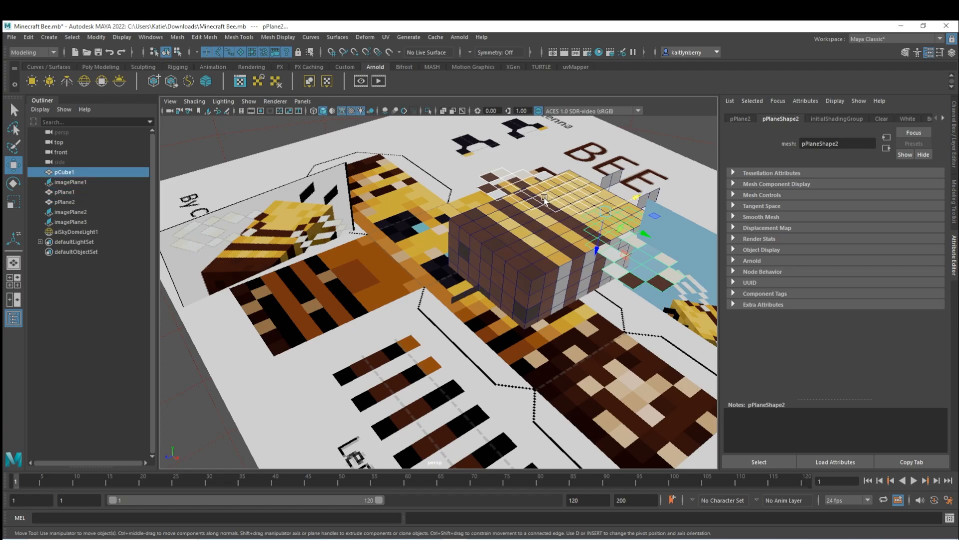
{"action": "left_click", "coordinate": [540, 183]}
{"action": "key", "text": "e"}
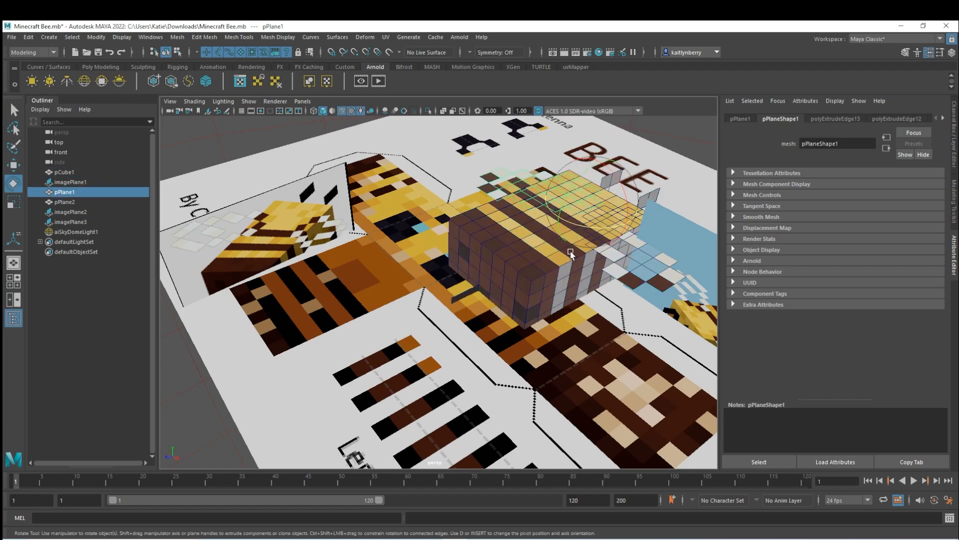
{"action": "left_click_drag", "start_coordinate": [583, 224], "coordinate": [542, 211]}
{"action": "key", "text": "w"}
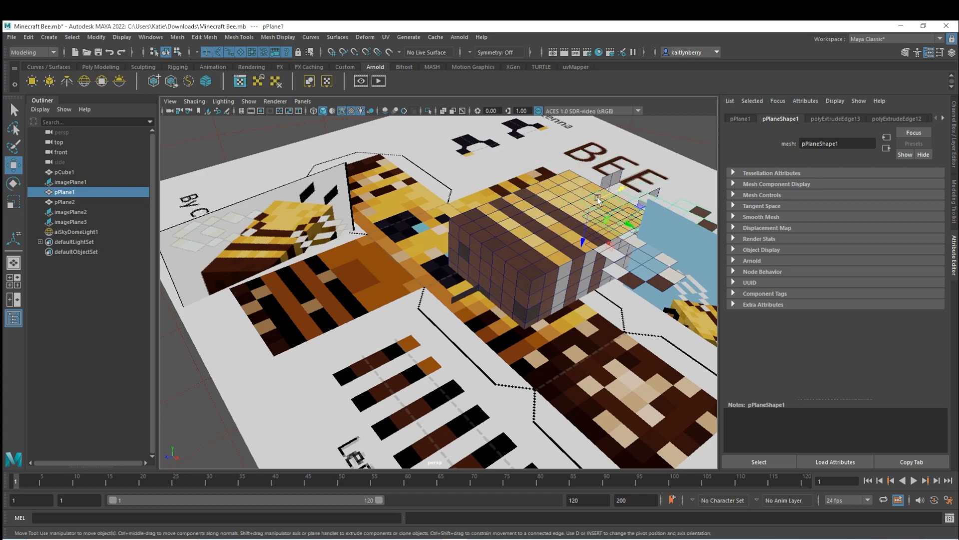
{"action": "left_click_drag", "start_coordinate": [601, 215], "coordinate": [507, 183]}
{"action": "left_click_drag", "start_coordinate": [525, 143], "coordinate": [422, 185]}
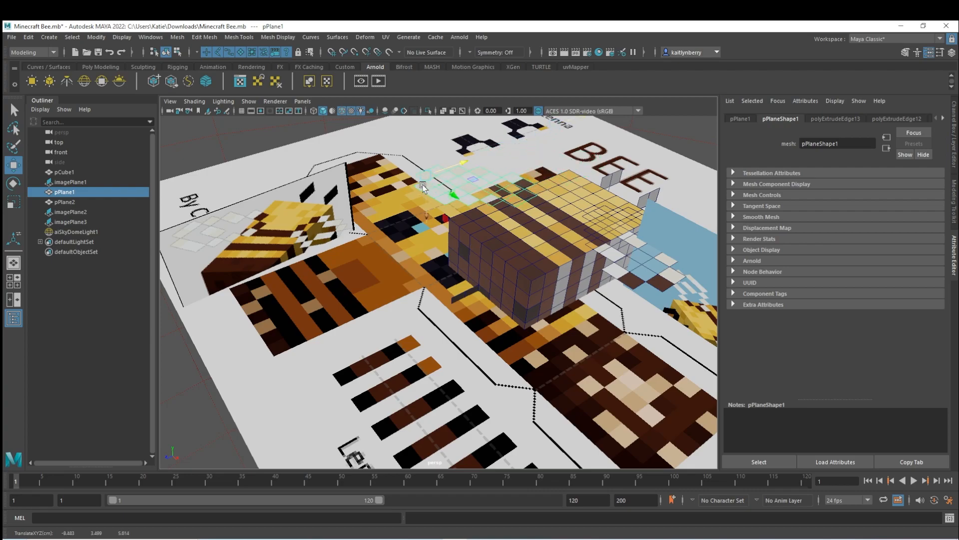
Hide the flat bee layout sheet imagePlane1.
{"action": "left_click", "coordinate": [538, 159]}
{"action": "key", "text": "ctrl+h"}
{"action": "left_click_drag", "start_coordinate": [475, 235], "coordinate": [517, 286], "text": "alt"}
Position the wing pPlane1 against the side of the bee's body and set its Rotate Y to -193.
{"action": "left_click", "coordinate": [429, 236]}
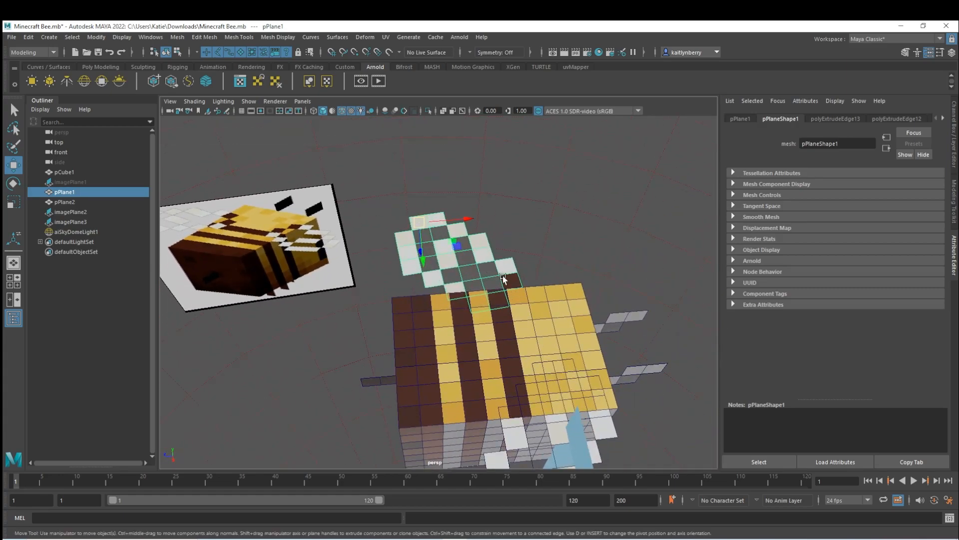
{"action": "left_click_drag", "start_coordinate": [454, 222], "coordinate": [454, 257]}
{"action": "scroll", "coordinate": [629, 334], "scroll_direction": "up", "scroll_amount": 5}
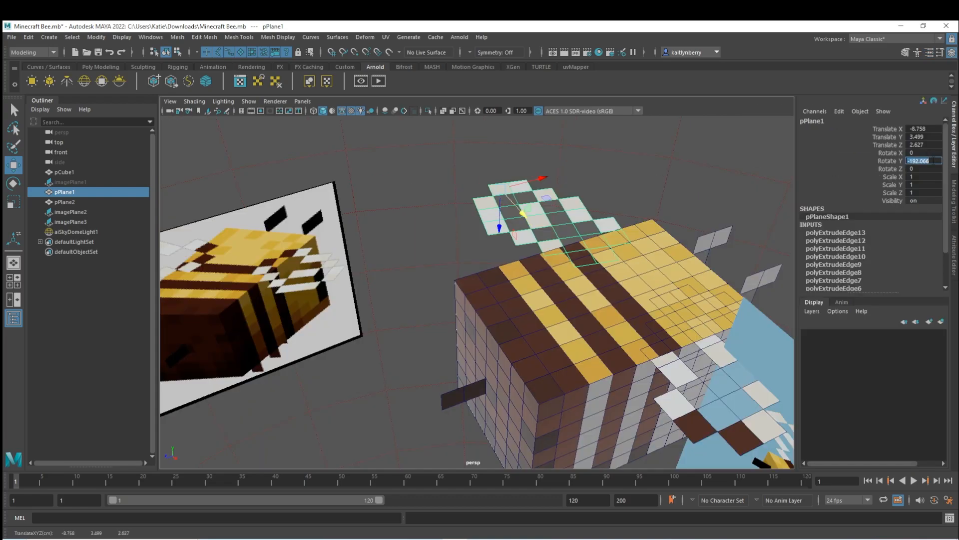
{"action": "type", "text": "3"}
{"action": "key", "text": "Return"}
{"action": "key", "text": "f"}
{"action": "mouse_move", "coordinate": [563, 349]}
{"action": "left_mouse_down", "text": "alt"}
{"action": "mouse_move", "coordinate": [461, 283]}
{"action": "mouse_move", "coordinate": [480, 265]}
{"action": "mouse_move", "coordinate": [553, 345]}
{"action": "left_mouse_up", "text": "alt"}
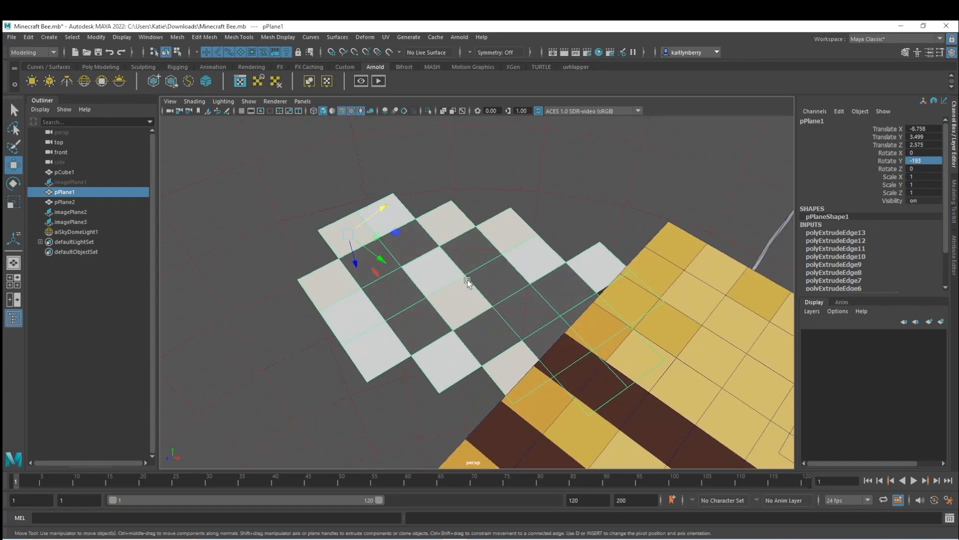
{"action": "left_click_drag", "start_coordinate": [389, 258], "coordinate": [575, 280]}
Set the wing pPlane2's Rotate Y to 193 and move it out to the opposite side of the body from pPlane1.
{"action": "left_click", "coordinate": [614, 320]}
{"action": "left_click_drag", "start_coordinate": [615, 319], "coordinate": [638, 246], "text": "alt"}
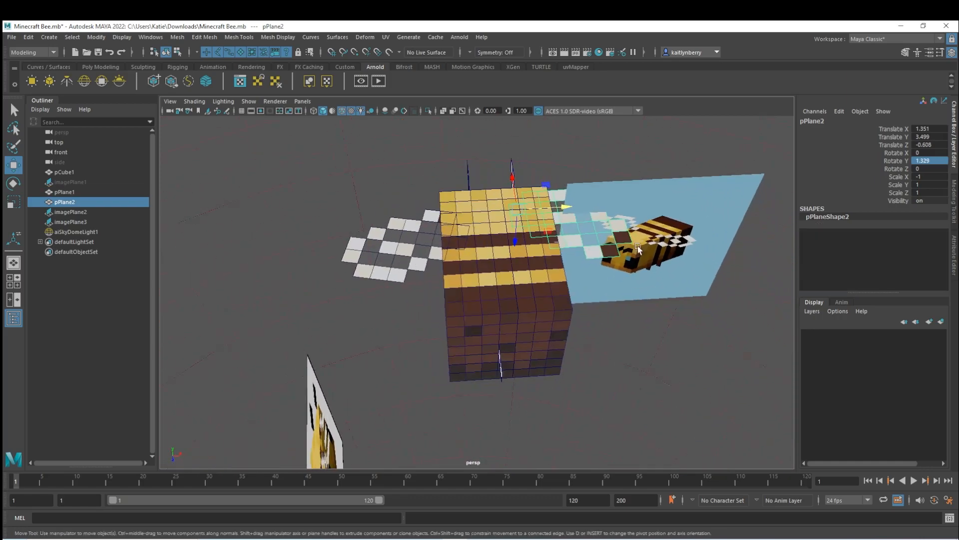
{"action": "key", "text": "e"}
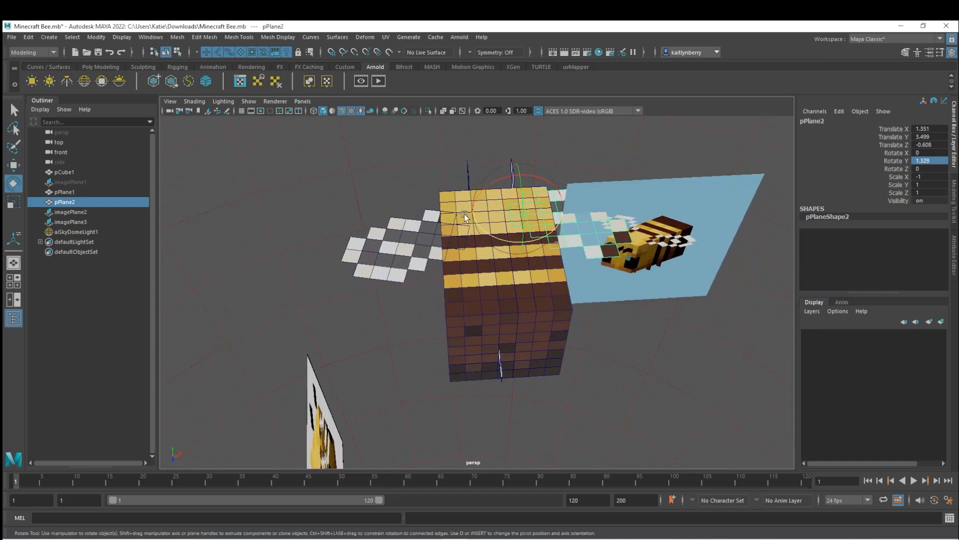
{"action": "left_click", "coordinate": [934, 157]}
{"action": "type", "text": "193"}
{"action": "key", "text": "Return"}
{"action": "key", "text": "w"}
{"action": "left_click_drag", "start_coordinate": [546, 208], "coordinate": [591, 153]}
{"action": "left_click_drag", "start_coordinate": [642, 232], "coordinate": [675, 243]}
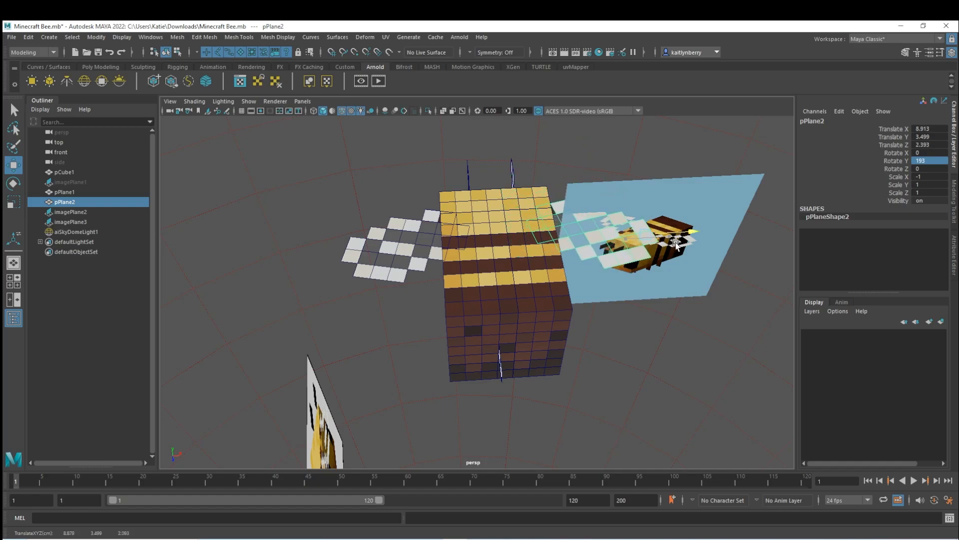
Fine-tune the wing pPlane2's position beside the body to Translate X 8.852 and Translate Z 2.58.
{"action": "key", "text": "f"}
{"action": "left_click_drag", "start_coordinate": [260, 335], "coordinate": [458, 298], "text": "alt"}
{"action": "left_click_drag", "start_coordinate": [436, 376], "coordinate": [438, 394], "text": "alt"}
{"action": "left_click_drag", "start_coordinate": [448, 234], "coordinate": [493, 253]}
{"action": "key", "text": "ctrl+z"}
{"action": "left_click_drag", "start_coordinate": [484, 216], "coordinate": [485, 218]}
{"action": "left_click_drag", "start_coordinate": [530, 317], "coordinate": [445, 343], "text": "alt"}
{"action": "scroll", "coordinate": [393, 357], "scroll_direction": "down", "scroll_amount": 4}
{"action": "left_click_drag", "start_coordinate": [389, 358], "coordinate": [348, 374], "text": "alt"}
{"action": "left_click", "coordinate": [472, 408]}
{"action": "scroll", "coordinate": [435, 374], "scroll_direction": "down", "scroll_amount": 4}
{"action": "mouse_move", "coordinate": [430, 352]}
{"action": "left_mouse_down", "text": "alt"}
{"action": "mouse_move", "coordinate": [422, 398]}
{"action": "mouse_move", "coordinate": [435, 364]}
{"action": "left_mouse_up", "text": "alt"}
{"action": "left_click", "coordinate": [487, 314]}
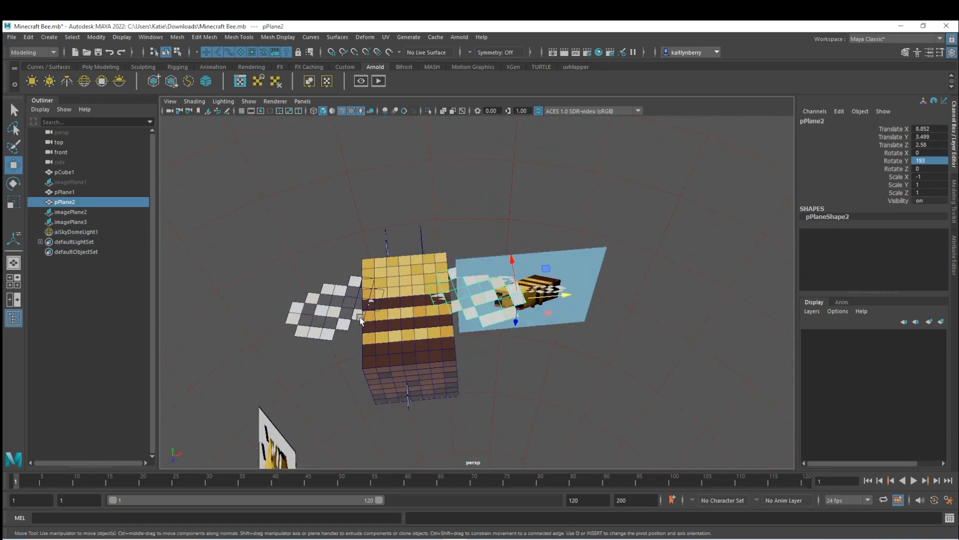
Raise both wings, pPlane1 and pPlane2, together to Translate Y 3.507 so they sit just above the body's top surface.
{"action": "left_click", "coordinate": [360, 317], "text": "shift"}
{"action": "scroll", "coordinate": [369, 320], "scroll_direction": "up", "scroll_amount": 3}
{"action": "left_click_drag", "start_coordinate": [457, 295], "coordinate": [355, 281], "text": "alt"}
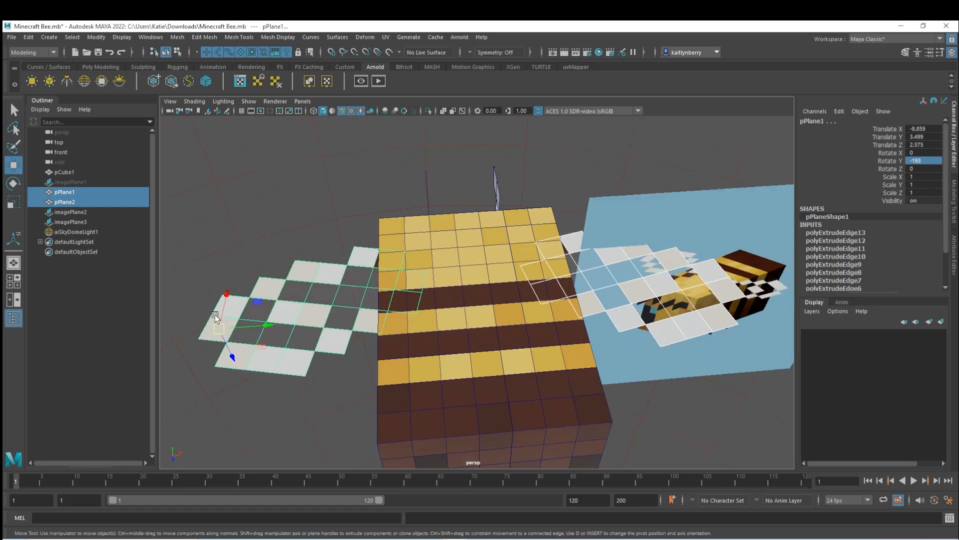
{"action": "middle_click_drag", "start_coordinate": [234, 355], "coordinate": [233, 354]}
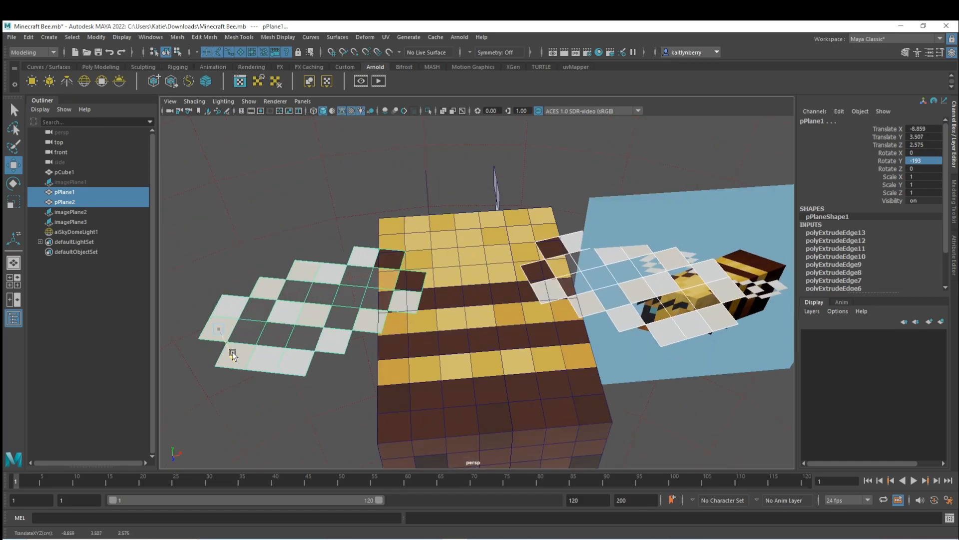
{"action": "left_click_drag", "start_coordinate": [529, 320], "coordinate": [456, 326], "text": "alt"}
{"action": "left_click", "coordinate": [600, 190]}
{"action": "left_click", "coordinate": [456, 326]}
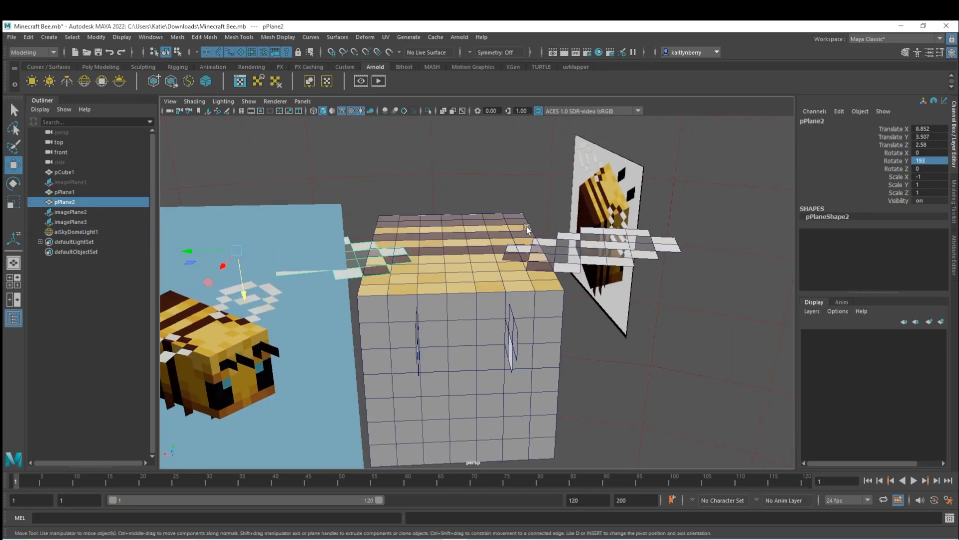
Select scattered top-row faces on the front and adjoining sides of pCube1 and assign them the existing Yellow2 material.
{"action": "left_click_drag", "start_coordinate": [445, 274], "coordinate": [345, 340], "text": "alt"}
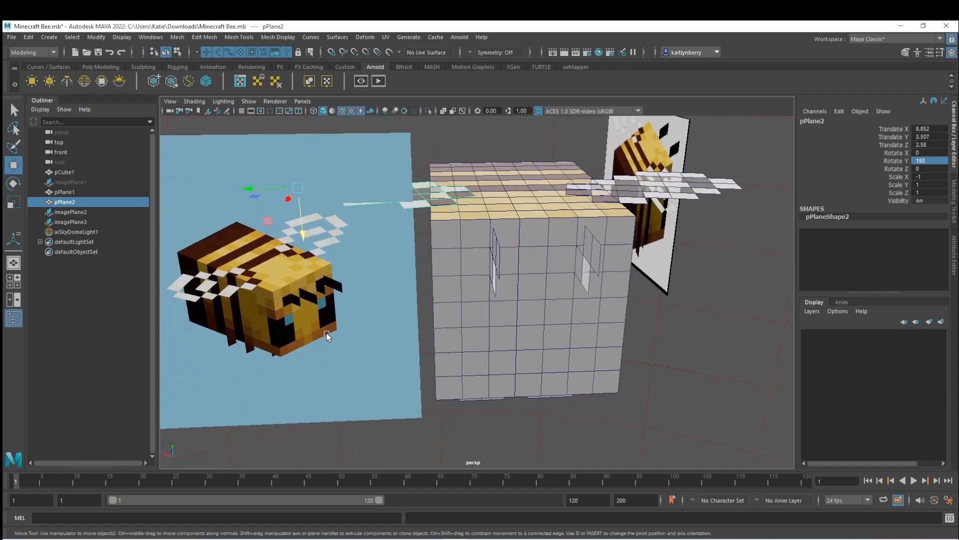
{"action": "right_click_drag", "start_coordinate": [595, 292], "coordinate": [595, 324]}
{"action": "left_click_drag", "start_coordinate": [474, 256], "coordinate": [500, 288], "text": "alt"}
{"action": "left_click", "coordinate": [504, 290]}
{"action": "left_click_drag", "start_coordinate": [579, 346], "coordinate": [550, 332], "text": "alt"}
{"action": "left_click", "coordinate": [571, 302], "text": "shift"}
{"action": "left_click", "coordinate": [632, 304], "text": "shift"}
{"action": "left_click", "coordinate": [458, 254], "text": "shift"}
{"action": "left_click_drag", "start_coordinate": [474, 308], "coordinate": [535, 322], "text": "alt"}
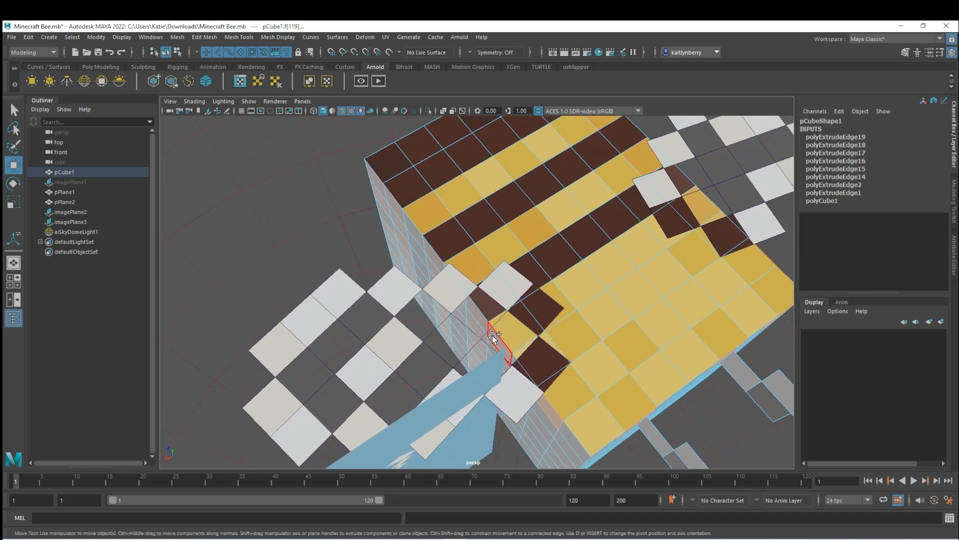
{"action": "left_click_drag", "start_coordinate": [581, 389], "coordinate": [424, 272], "text": "alt"}
{"action": "mouse_move", "coordinate": [424, 272]}
{"action": "right_mouse_down"}
{"action": "mouse_move", "coordinate": [436, 301]}
{"action": "mouse_move", "coordinate": [450, 273]}
{"action": "mouse_move", "coordinate": [426, 273]}
{"action": "right_mouse_up"}
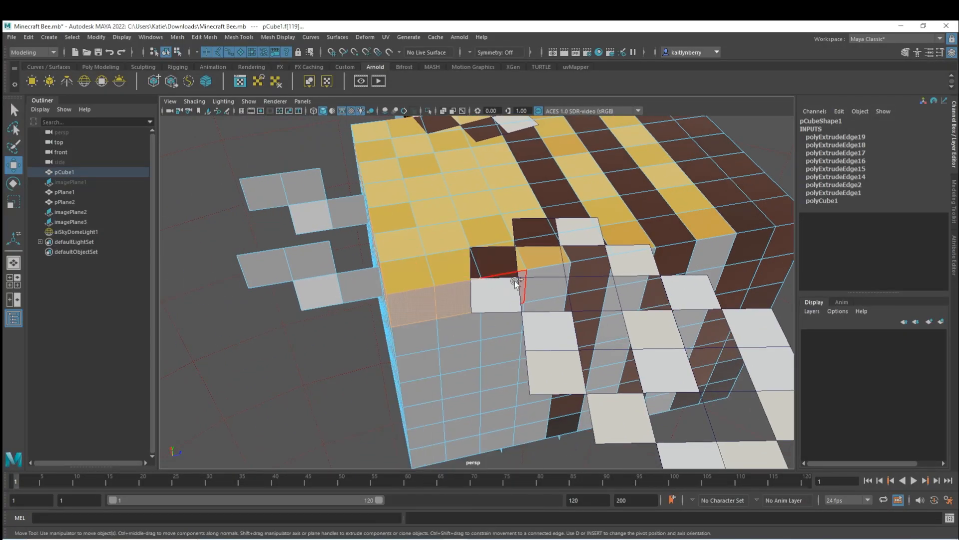
{"action": "left_click_drag", "start_coordinate": [493, 346], "coordinate": [472, 345], "text": "alt"}
{"action": "right_click_drag", "start_coordinate": [472, 337], "coordinate": [540, 507]}
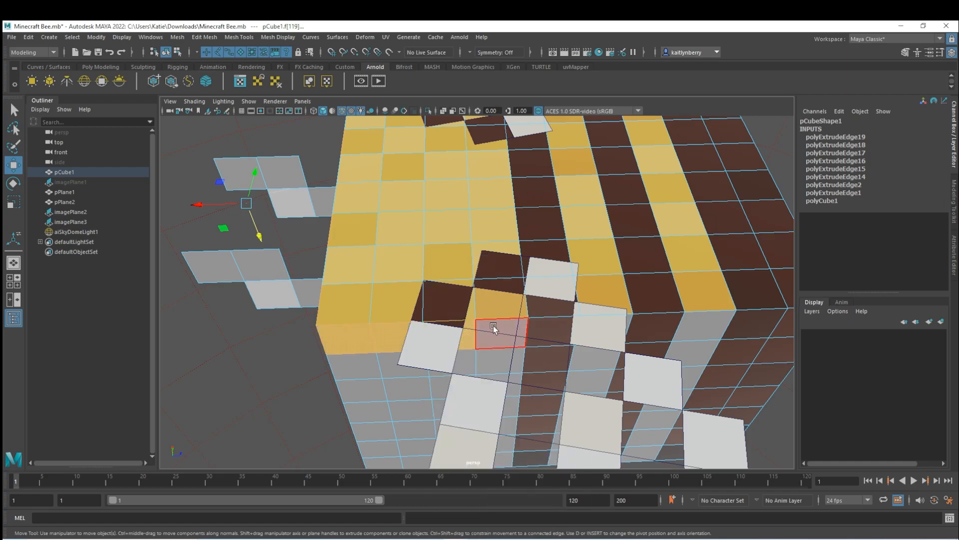
Assign the existing Yellow3 material to the next top-row side face behind the body's front edge.
{"action": "left_click_drag", "start_coordinate": [716, 322], "coordinate": [460, 297], "text": "alt"}
{"action": "left_click", "coordinate": [370, 291]}
{"action": "right_click_drag", "start_coordinate": [415, 282], "coordinate": [493, 516]}
Assign Yellow1 to the remaining top-row faces around the bee's front and to two face squares between the antennae below them.
{"action": "left_click_drag", "start_coordinate": [650, 328], "coordinate": [543, 299], "text": "alt"}
{"action": "left_click", "coordinate": [479, 214]}
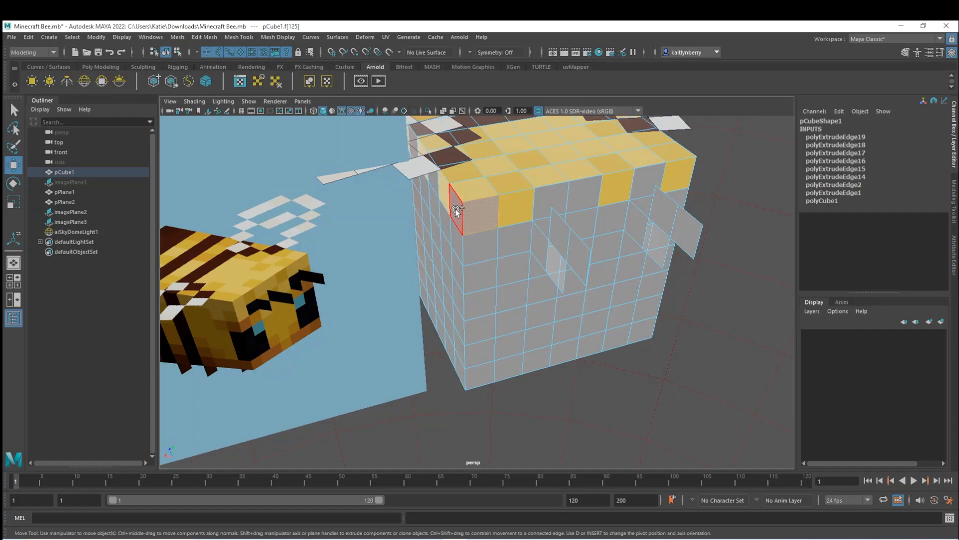
{"action": "left_click_drag", "start_coordinate": [490, 315], "coordinate": [503, 264], "text": "alt"}
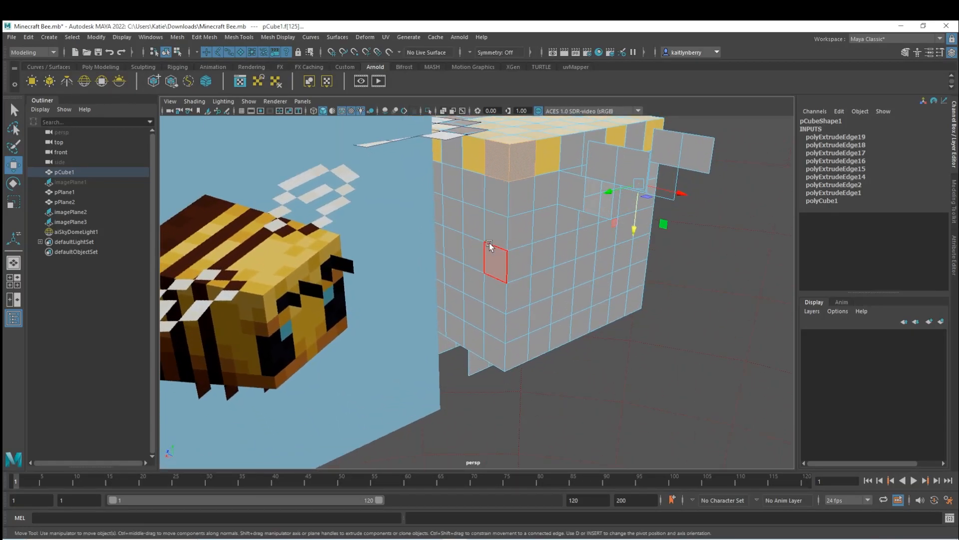
{"action": "left_click_drag", "start_coordinate": [466, 188], "coordinate": [532, 261], "text": "alt"}
{"action": "left_click_drag", "start_coordinate": [519, 164], "coordinate": [564, 167], "text": "shift"}
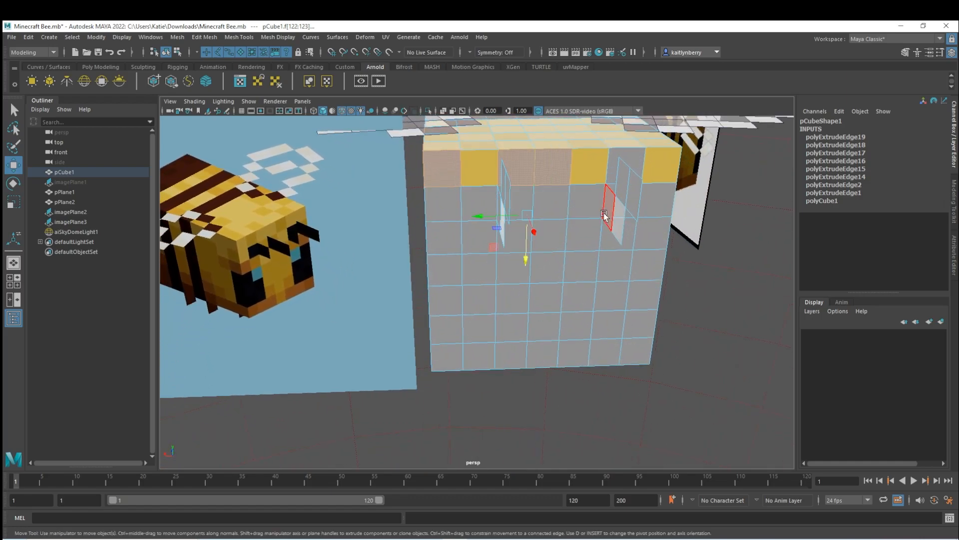
{"action": "middle_click_drag", "start_coordinate": [605, 214], "coordinate": [568, 245], "text": "alt"}
{"action": "left_click", "coordinate": [589, 199], "text": "shift"}
{"action": "left_click", "coordinate": [554, 227], "text": "shift"}
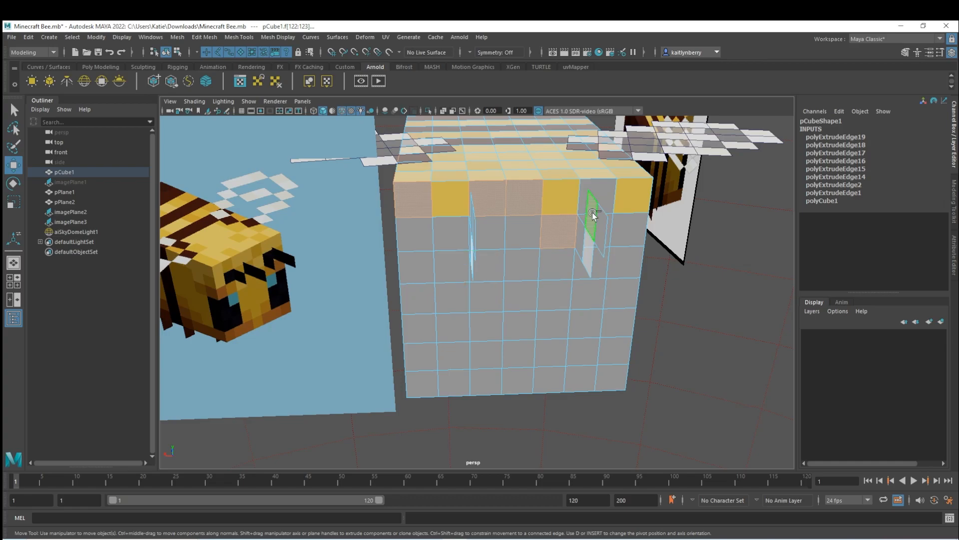
{"action": "mouse_move", "coordinate": [596, 304]}
{"action": "left_mouse_down", "text": "alt"}
{"action": "mouse_move", "coordinate": [580, 291]}
{"action": "mouse_move", "coordinate": [602, 301]}
{"action": "left_mouse_up", "text": "alt"}
{"action": "left_click", "coordinate": [554, 252]}
{"action": "left_click", "coordinate": [487, 250]}
{"action": "left_click", "coordinate": [490, 230]}
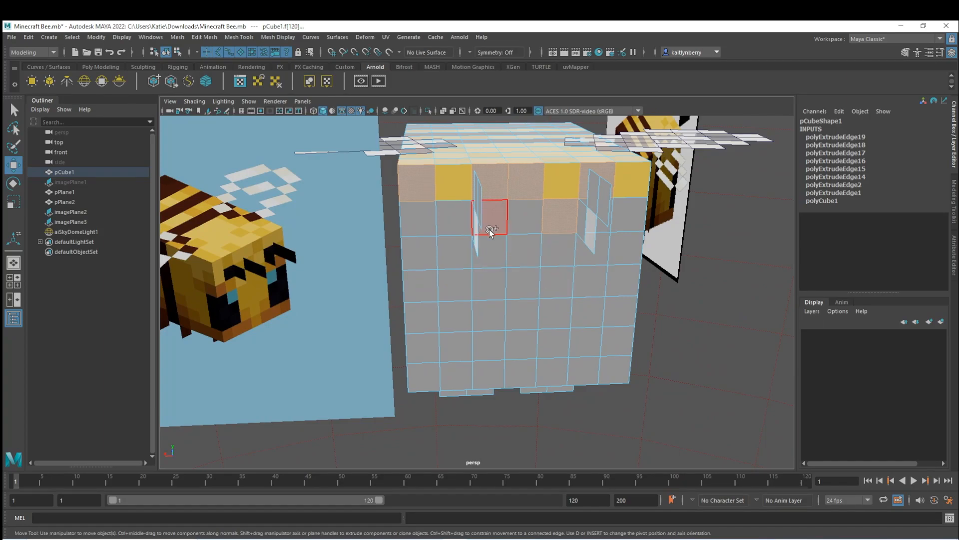
{"action": "left_click", "coordinate": [490, 252]}
{"action": "right_click_drag", "start_coordinate": [530, 177], "coordinate": [610, 500]}
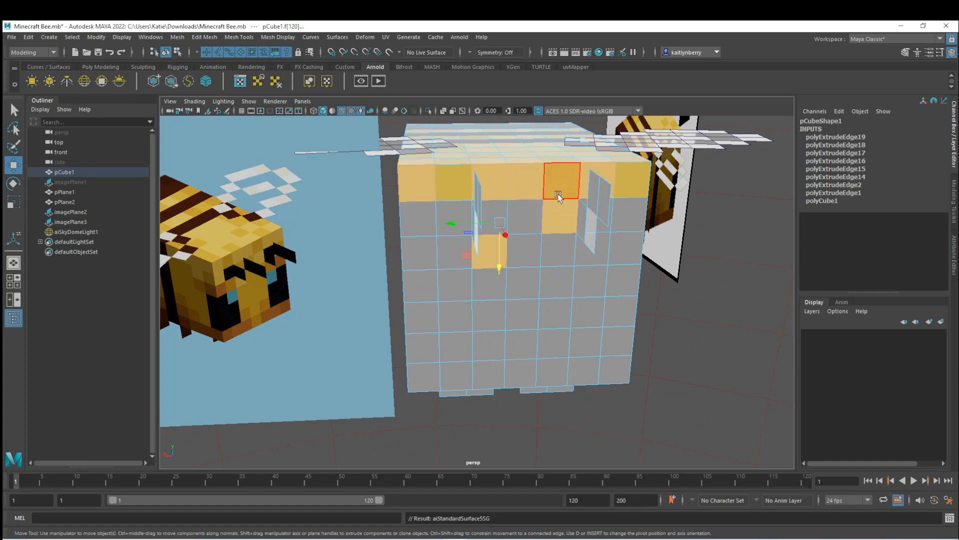
Assign Yellow2 to the central block of squares on the bee's face and to matching squares on the adjoining side.
{"action": "left_click", "coordinate": [524, 213]}
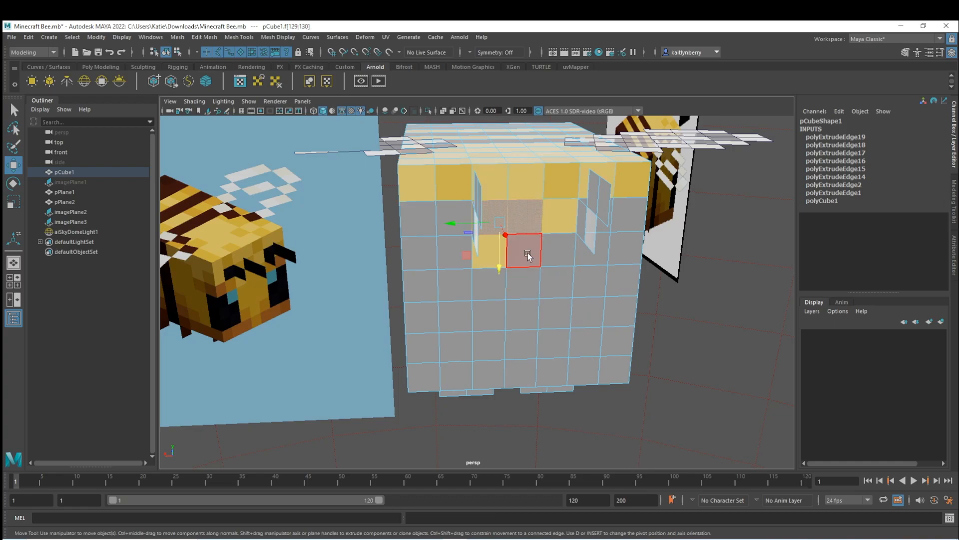
{"action": "mouse_move", "coordinate": [527, 253]}
{"action": "left_mouse_down"}
{"action": "mouse_move", "coordinate": [510, 306]}
{"action": "mouse_move", "coordinate": [549, 287]}
{"action": "left_mouse_up"}
{"action": "left_click", "coordinate": [520, 342]}
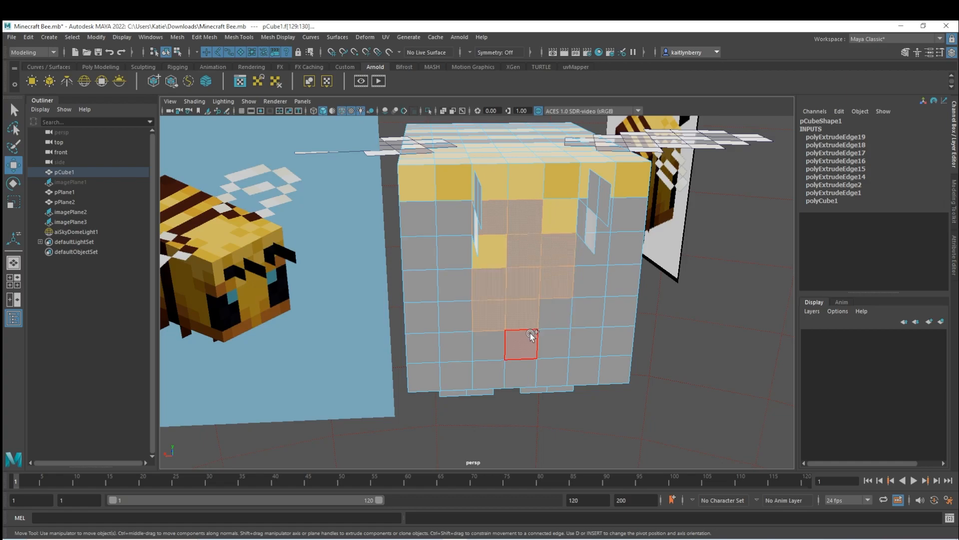
{"action": "left_click", "coordinate": [547, 309], "text": "shift"}
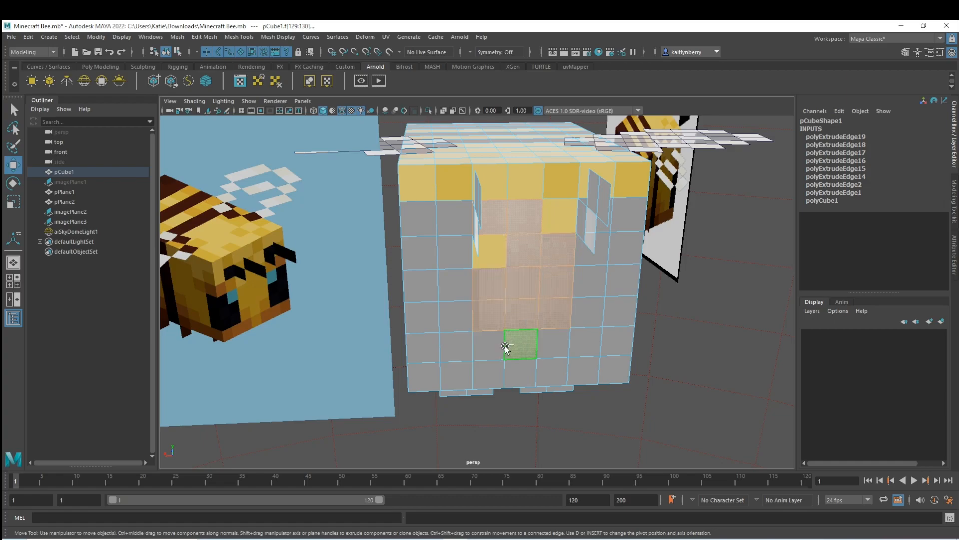
{"action": "left_click_drag", "start_coordinate": [499, 320], "coordinate": [520, 309], "text": "alt"}
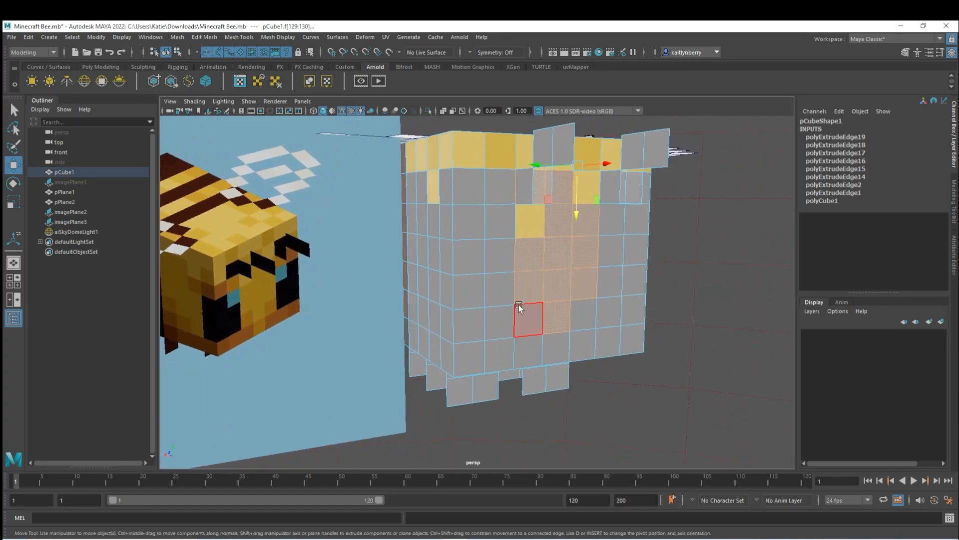
{"action": "left_click_drag", "start_coordinate": [411, 192], "coordinate": [419, 246], "text": "shift"}
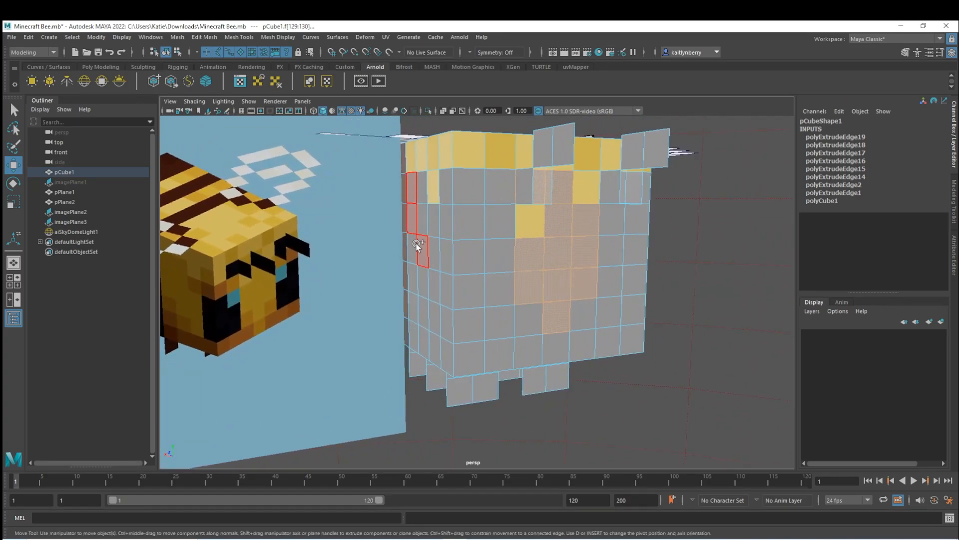
{"action": "left_click_drag", "start_coordinate": [421, 194], "coordinate": [422, 192], "text": "shift"}
{"action": "left_click_drag", "start_coordinate": [449, 264], "coordinate": [470, 259], "text": "alt"}
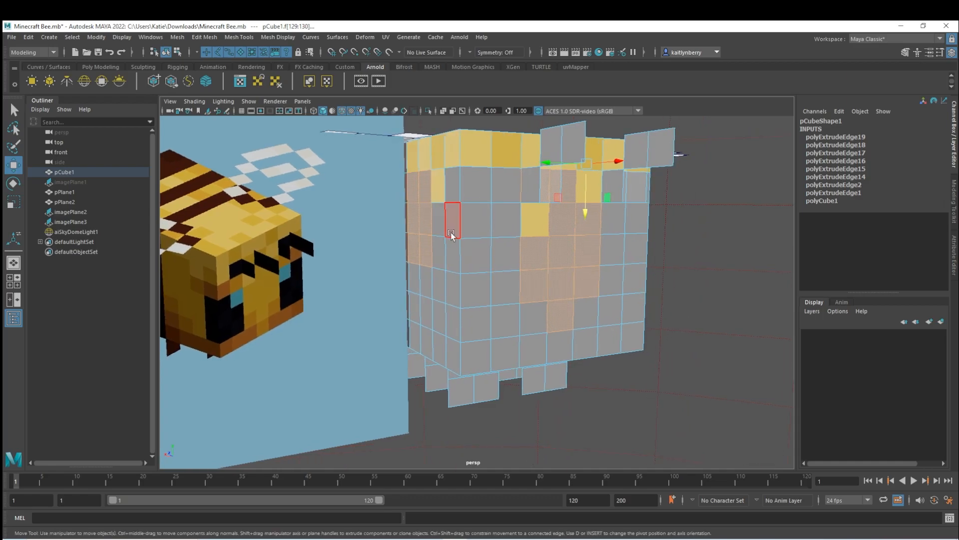
{"action": "left_click_drag", "start_coordinate": [439, 249], "coordinate": [439, 309], "text": "shift"}
{"action": "right_click_drag", "start_coordinate": [478, 213], "coordinate": [548, 506]}
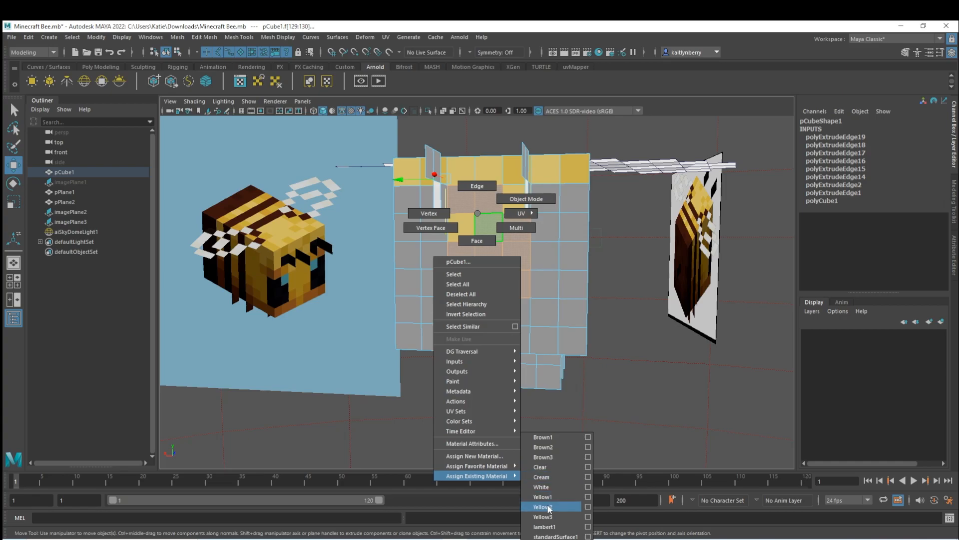
Assign Yellow2 to the second-row faces on both sides of the body's front corner.
{"action": "left_click_drag", "start_coordinate": [479, 300], "coordinate": [484, 206], "text": "alt"}
{"action": "left_click", "coordinate": [480, 202]}
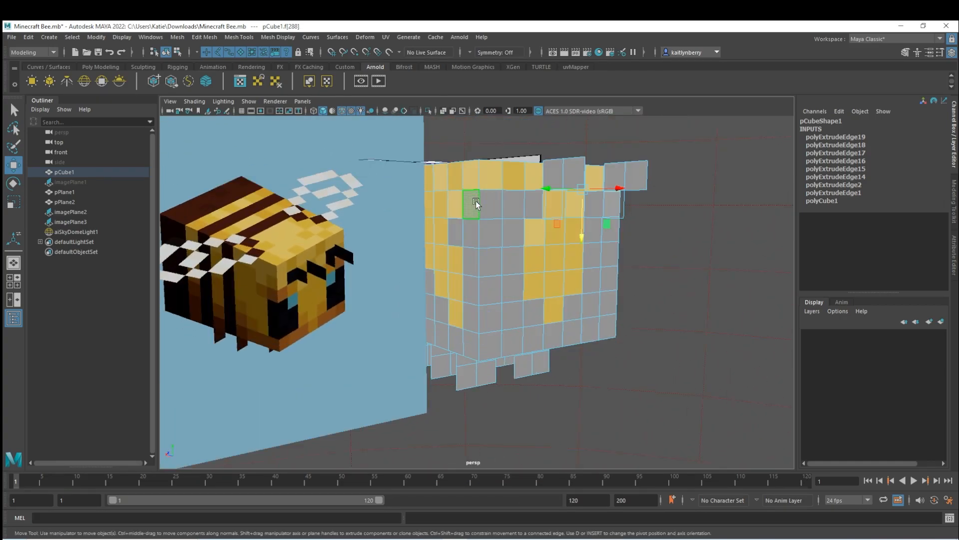
{"action": "right_click_drag", "start_coordinate": [488, 205], "coordinate": [503, 471]}
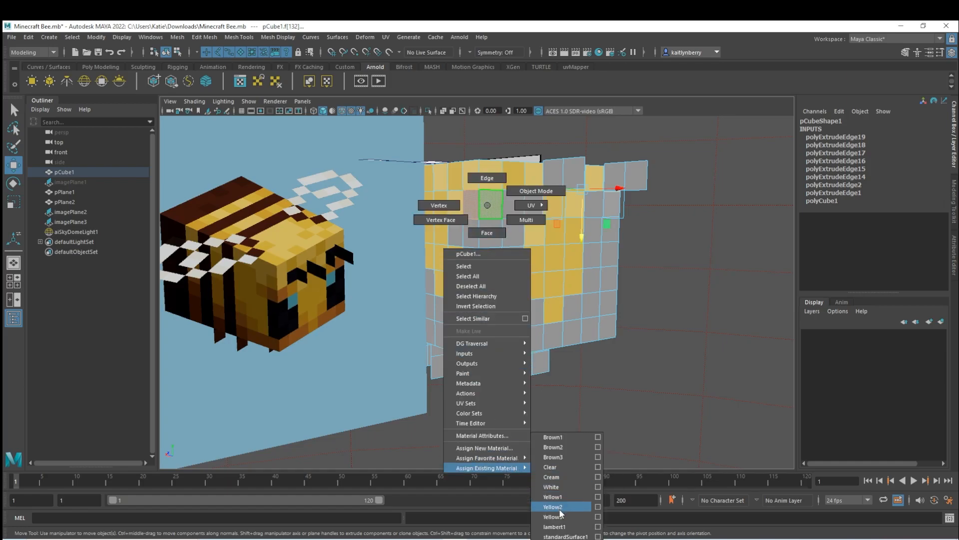
{"action": "right_click_drag", "start_coordinate": [560, 512], "coordinate": [557, 507]}
Assign Yellow3 to third-row squares beside the central face block and on the side, plus the front's outer second-row square.
{"action": "left_click", "coordinate": [456, 237]}
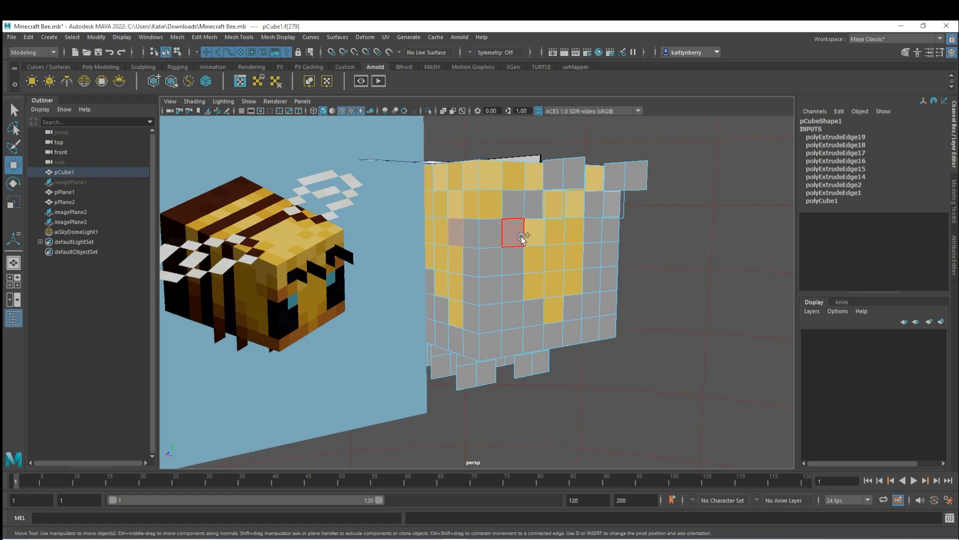
{"action": "left_click_drag", "start_coordinate": [521, 236], "coordinate": [467, 238], "text": "alt"}
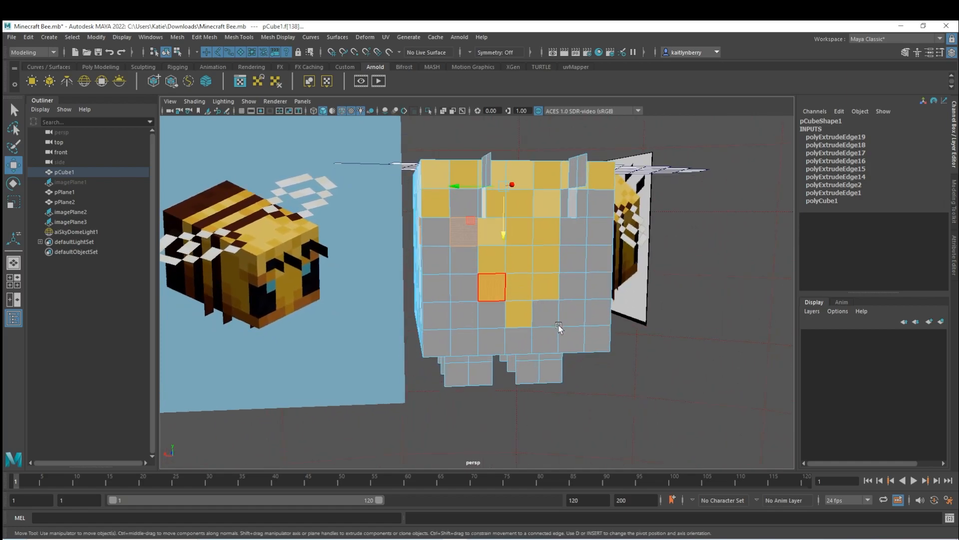
{"action": "left_click", "coordinate": [574, 230], "text": "shift"}
{"action": "left_click", "coordinate": [605, 204], "text": "shift"}
{"action": "left_click_drag", "start_coordinate": [606, 258], "coordinate": [559, 259], "text": "alt"}
{"action": "left_click_drag", "start_coordinate": [467, 253], "coordinate": [550, 268], "text": "alt"}
{"action": "mouse_move", "coordinate": [498, 495]}
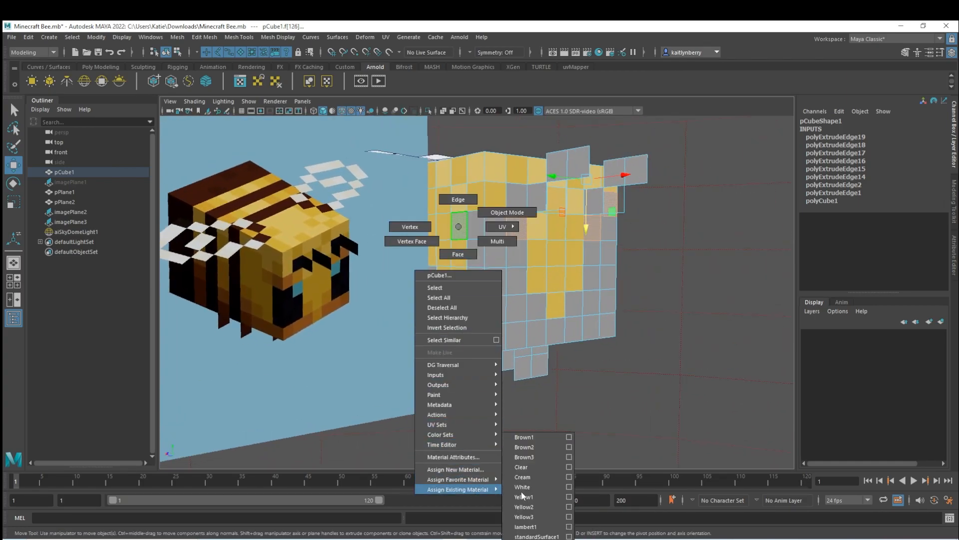
{"action": "left_click", "coordinate": [525, 517]}
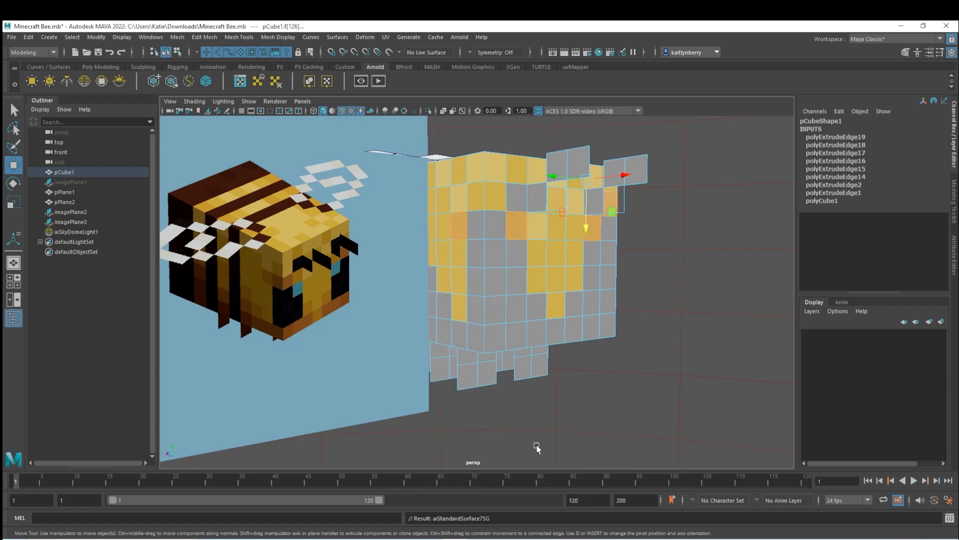
Assign Yellow3 to the unpainted lower side faces beside the yellow squares near the front corner.
{"action": "right_click", "coordinate": [437, 307]}
{"action": "mouse_move", "coordinate": [450, 538]}
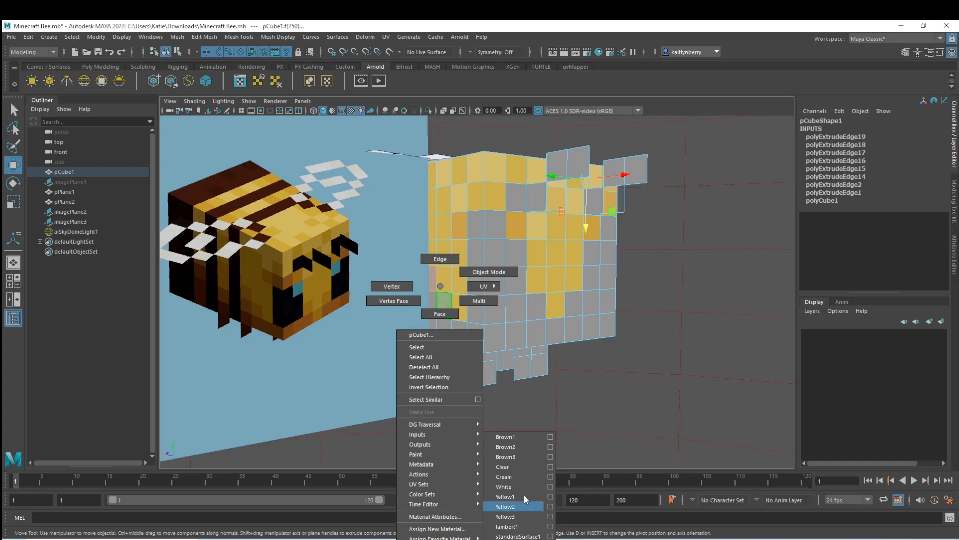
{"action": "left_click", "coordinate": [524, 518]}
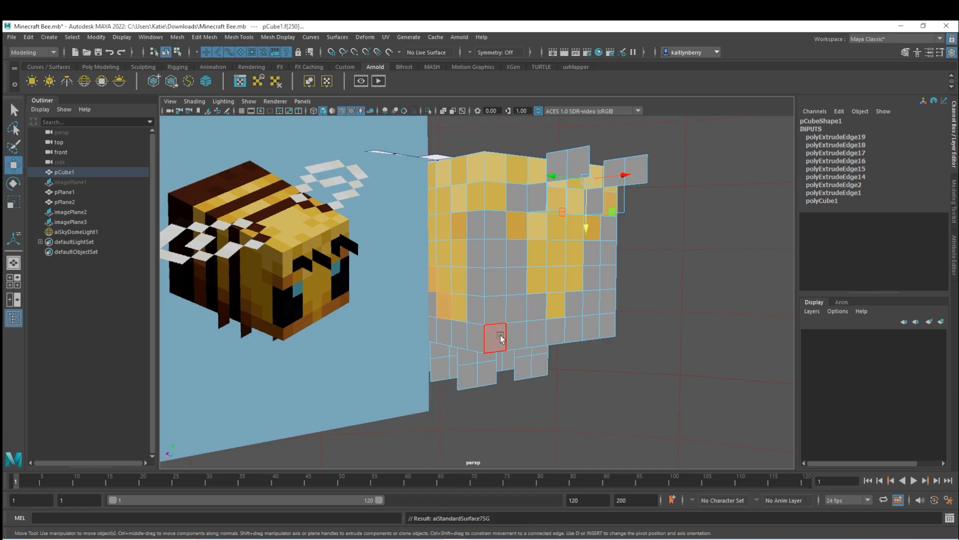
Assign Yellow3 to the two front faces flanking the lowest yellow square of the central face block.
{"action": "left_click", "coordinate": [507, 227]}
{"action": "left_click", "coordinate": [499, 226], "text": "shift"}
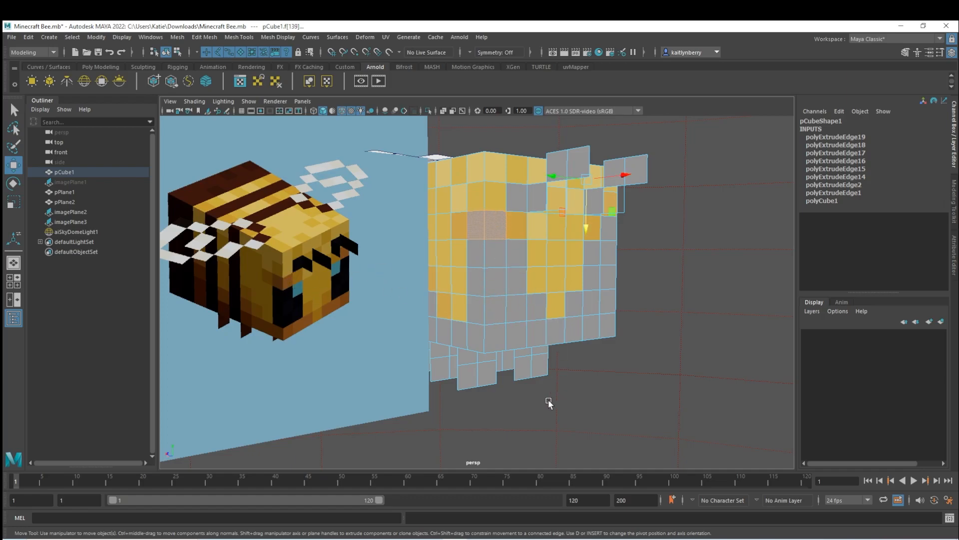
{"action": "left_click", "coordinate": [535, 312]}
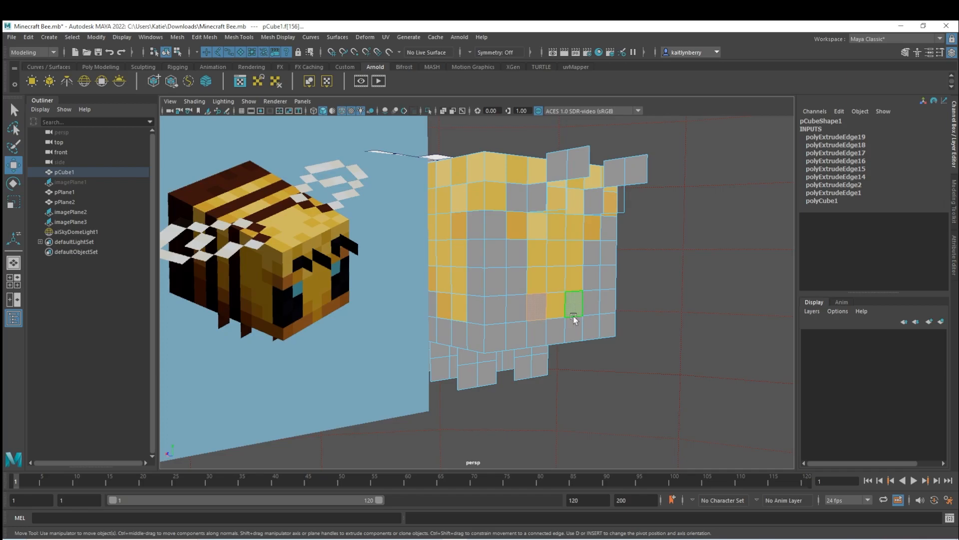
{"action": "left_click_drag", "start_coordinate": [591, 322], "coordinate": [565, 286], "text": "alt"}
{"action": "right_click", "coordinate": [565, 286]}
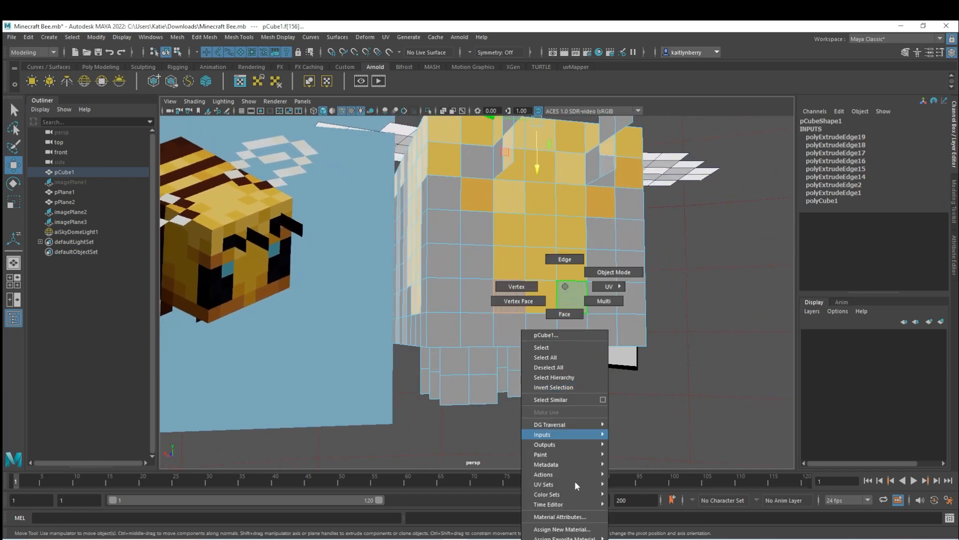
{"action": "mouse_move", "coordinate": [565, 537]}
{"action": "left_click", "coordinate": [641, 513]}
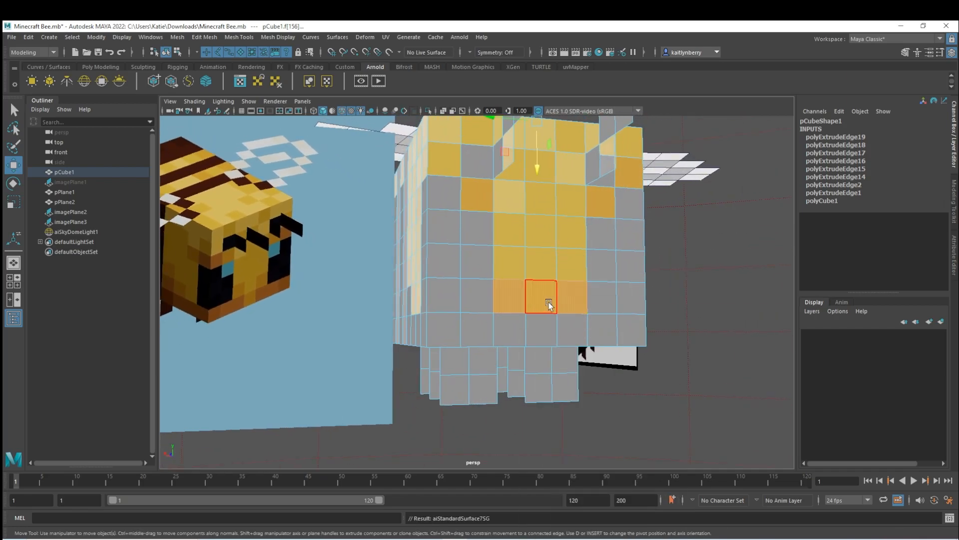
Assign Yellow3 to the bottom-row front face directly below the central yellow column.
{"action": "left_click_drag", "start_coordinate": [548, 302], "coordinate": [530, 342], "text": "alt"}
{"action": "left_click", "coordinate": [549, 344]}
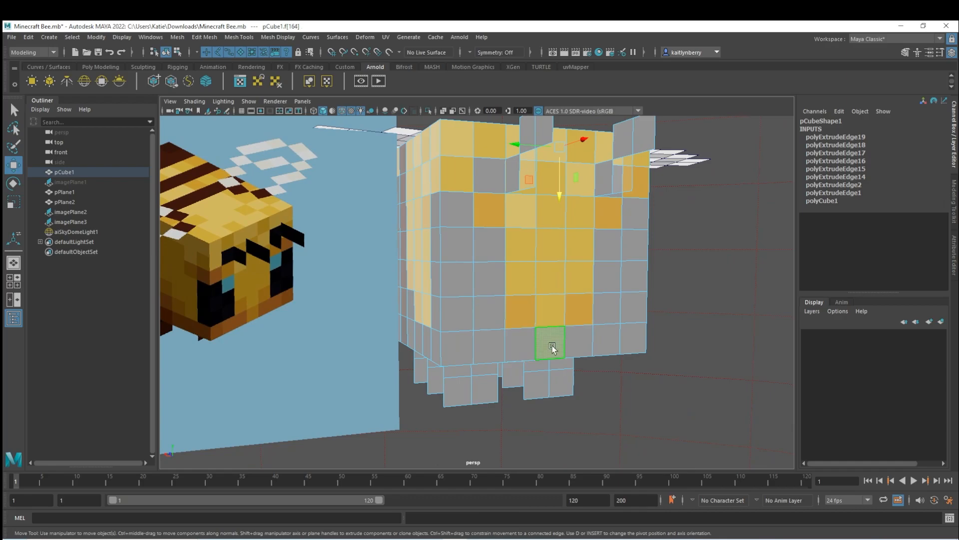
{"action": "right_click", "coordinate": [553, 286]}
{"action": "mouse_move", "coordinate": [552, 537]}
{"action": "left_click", "coordinate": [635, 521]}
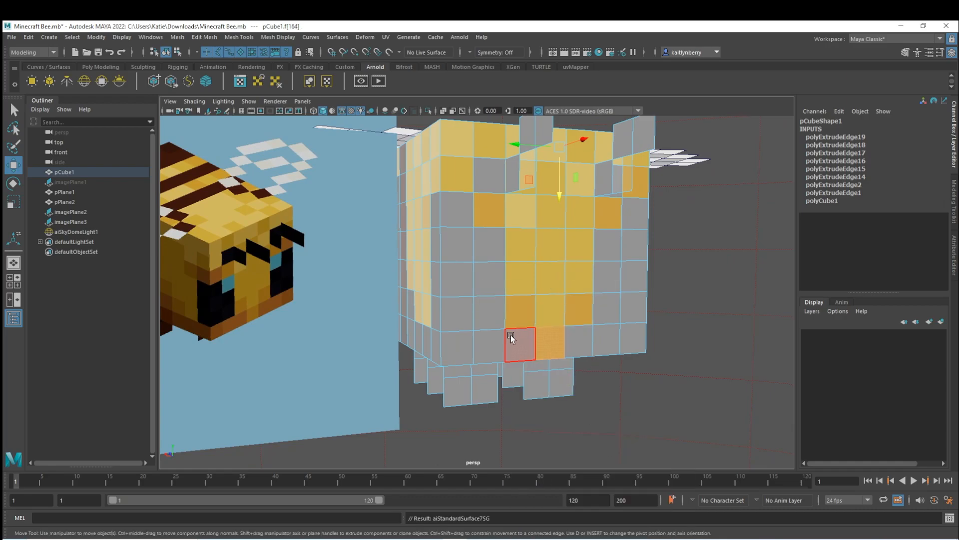
Assign a new aiStandardSurface to the bottom-row front squares flanking the yellow one and the third-row squares wrapping the front corners.
{"action": "left_click", "coordinate": [585, 340]}
{"action": "left_click", "coordinate": [579, 346], "text": "shift"}
{"action": "left_click", "coordinate": [489, 346], "text": "shift"}
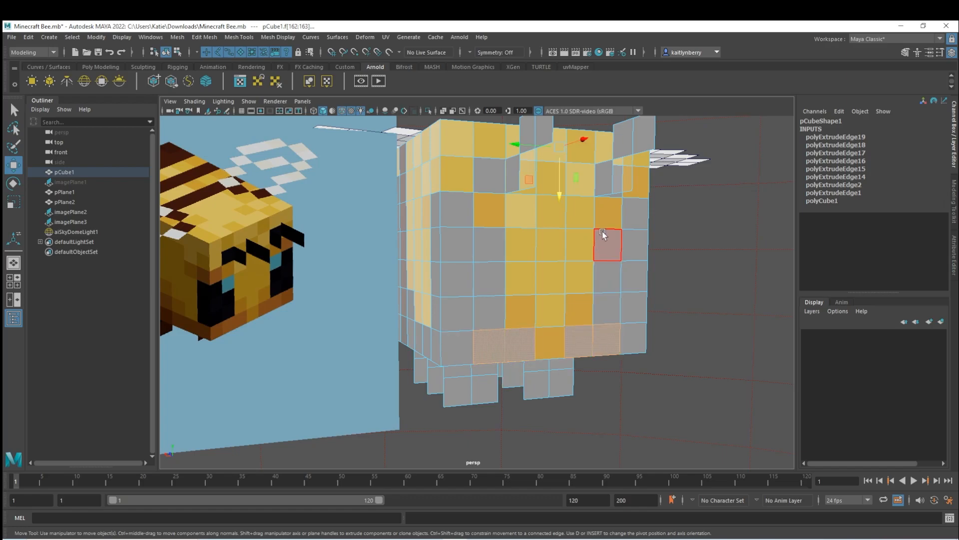
{"action": "left_click", "coordinate": [465, 217], "text": "shift"}
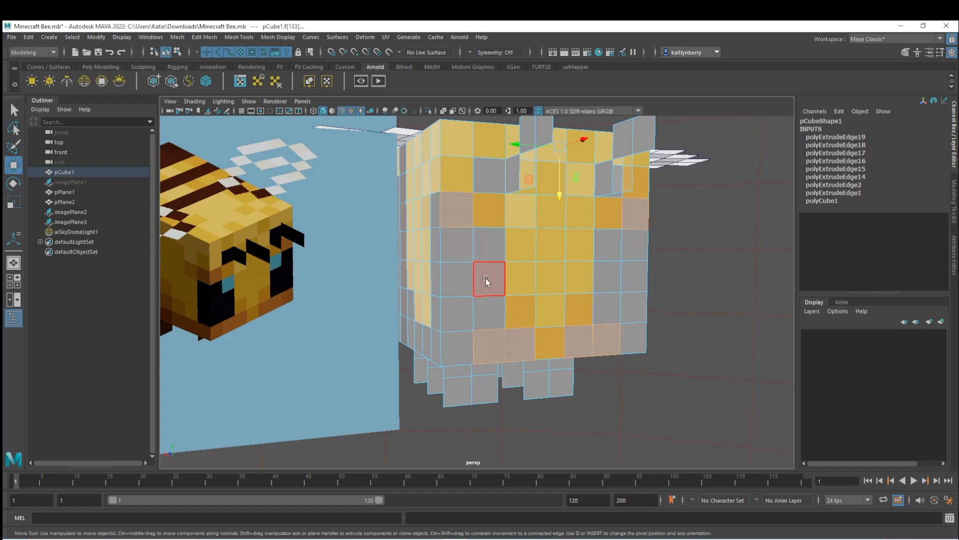
{"action": "left_click_drag", "start_coordinate": [620, 260], "coordinate": [479, 229], "text": "alt"}
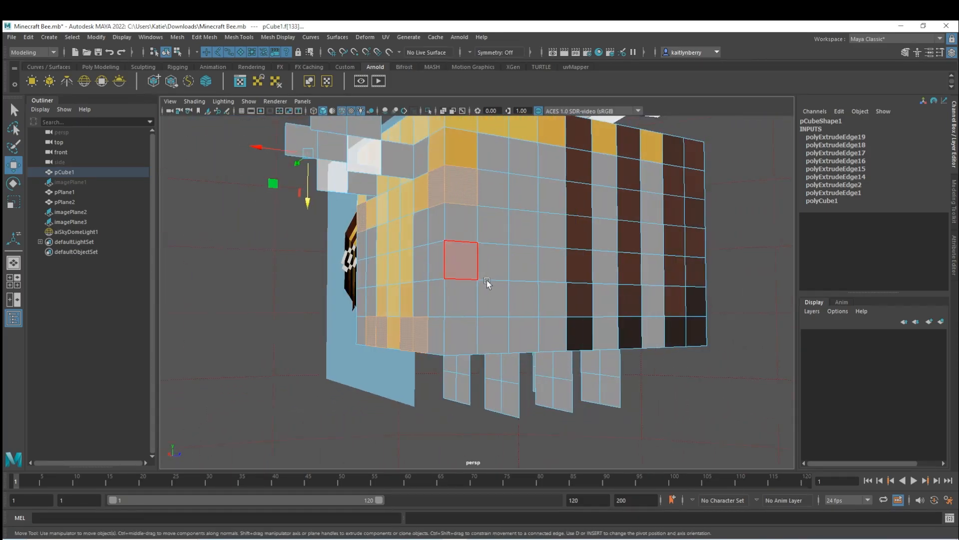
{"action": "left_click_drag", "start_coordinate": [483, 281], "coordinate": [561, 257], "text": "alt"}
{"action": "right_click", "coordinate": [606, 186]}
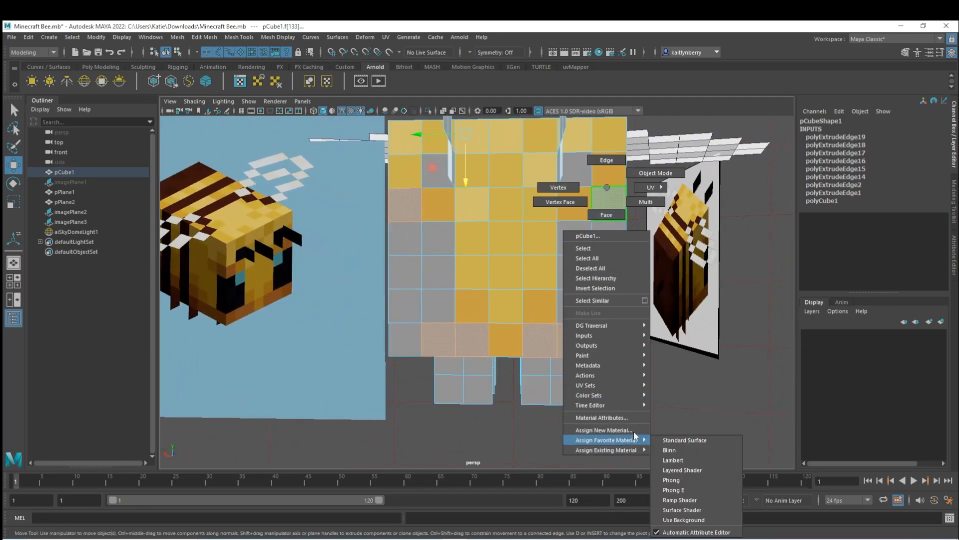
{"action": "left_click", "coordinate": [633, 428]}
{"action": "left_click", "coordinate": [352, 283]}
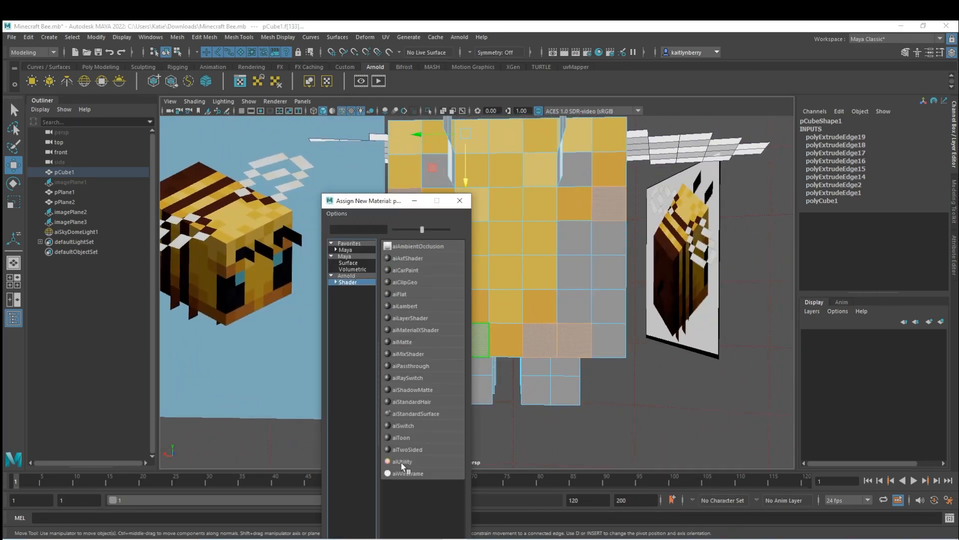
{"action": "left_click", "coordinate": [416, 414]}
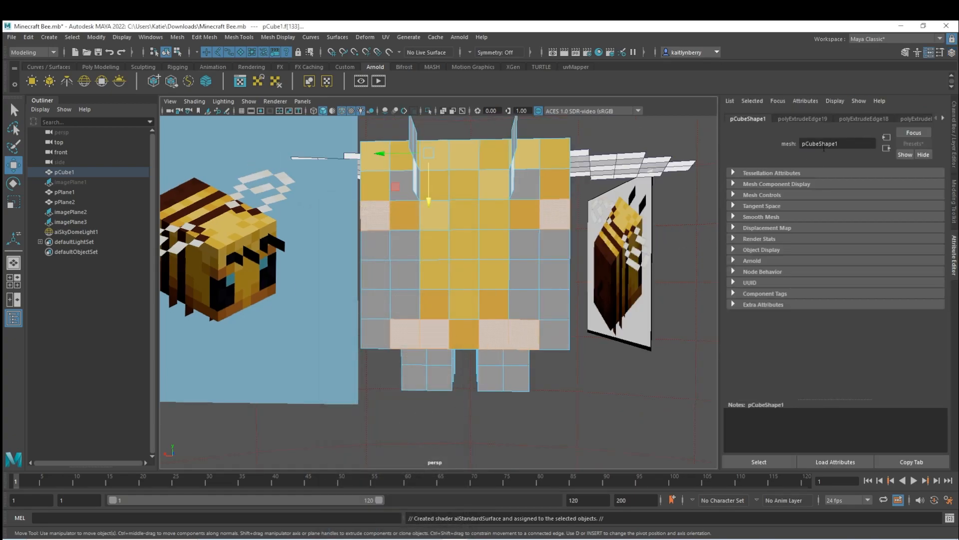
Rename the new material Yellow4 and sample its base color from the orange-brown square on the reference bee's face.
{"action": "left_click", "coordinate": [943, 118]}
{"action": "left_click", "coordinate": [943, 118]}
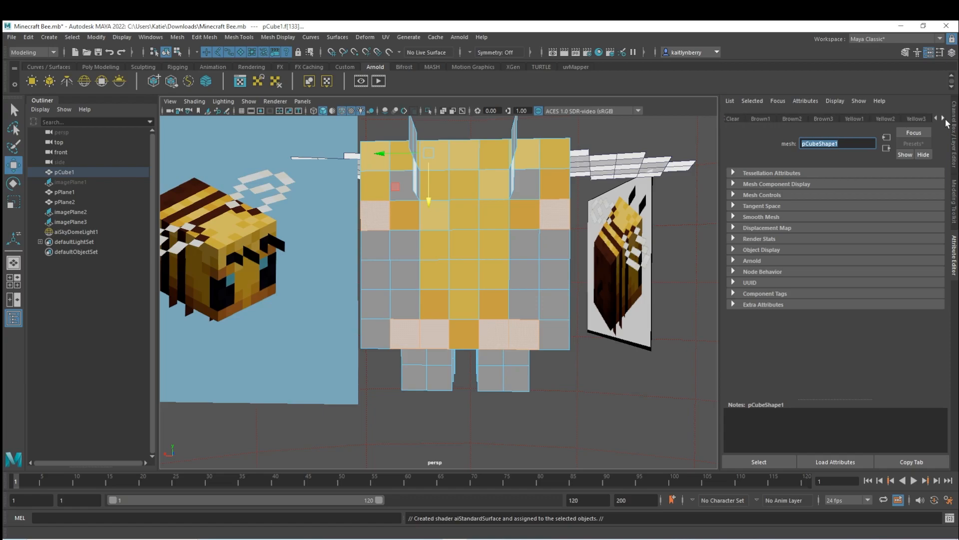
{"action": "left_click", "coordinate": [900, 119]}
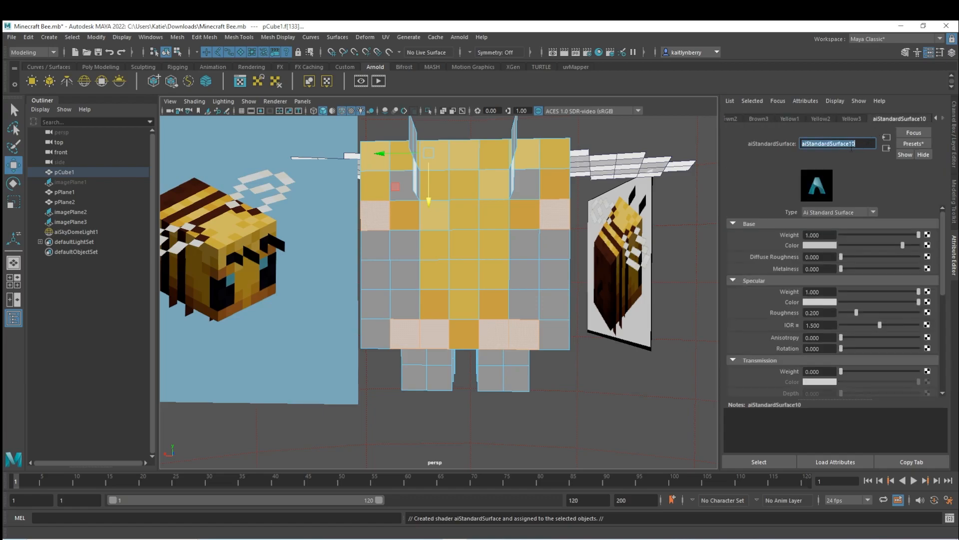
{"action": "left_click", "coordinate": [852, 148]}
{"action": "type", "text": "Yellow4"}
{"action": "key", "text": "Return"}
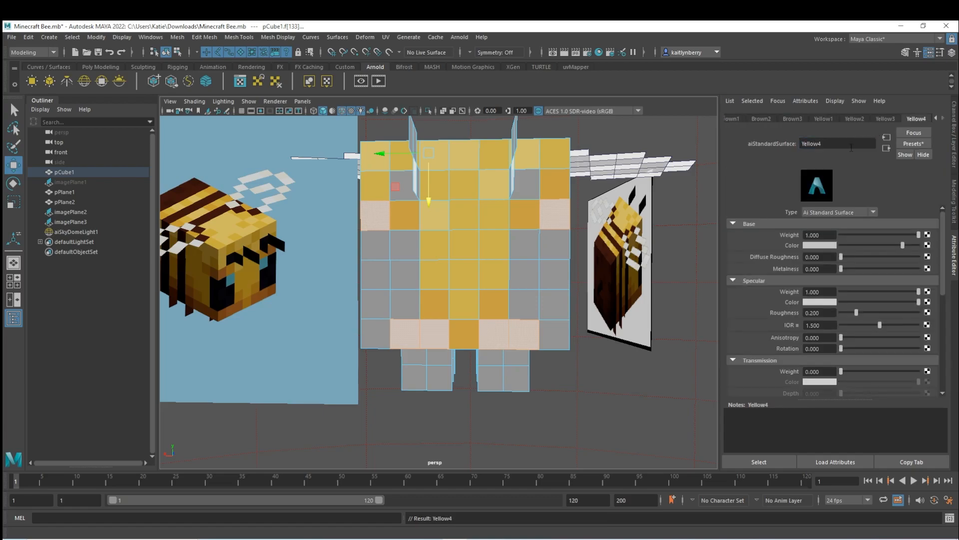
{"action": "left_click", "coordinate": [818, 245]}
{"action": "left_click", "coordinate": [771, 234]}
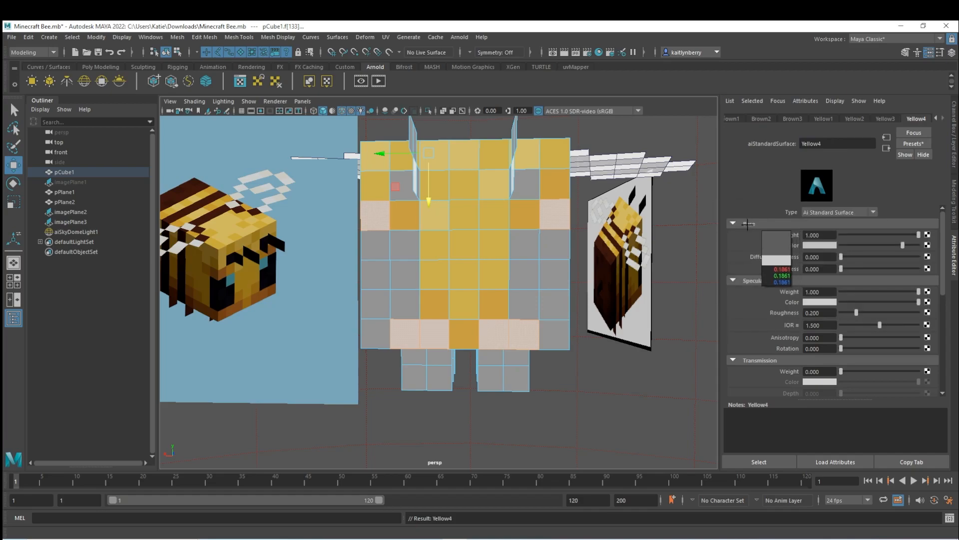
{"action": "left_click", "coordinate": [221, 274]}
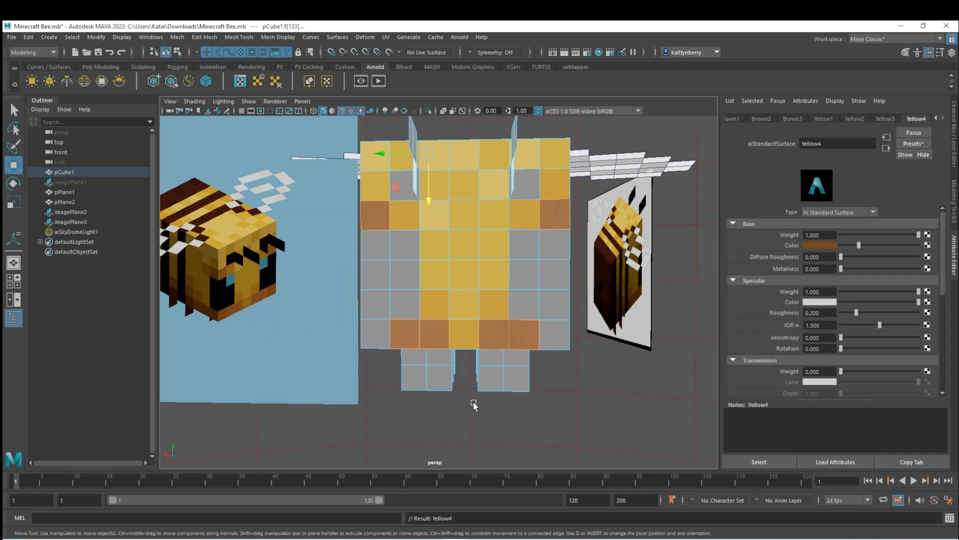
Assign a new aiStandardSurface to the bottom-row squares at both front corners and the side squares beside them.
{"action": "left_click", "coordinate": [552, 336]}
{"action": "left_click", "coordinate": [379, 334], "text": "shift"}
{"action": "left_click_drag", "start_coordinate": [620, 361], "coordinate": [490, 352], "text": "alt"}
{"action": "left_click", "coordinate": [439, 317], "text": "shift"}
{"action": "left_click_drag", "start_coordinate": [435, 382], "coordinate": [492, 280], "text": "alt"}
{"action": "left_click", "coordinate": [450, 235], "text": "shift"}
{"action": "left_click_drag", "start_coordinate": [450, 235], "coordinate": [368, 359], "text": "alt"}
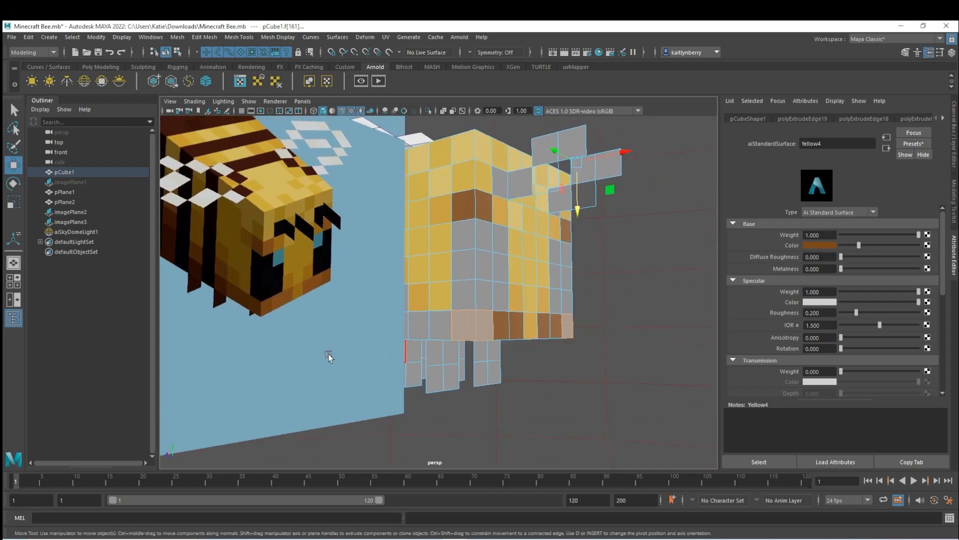
{"action": "right_click", "coordinate": [486, 324]}
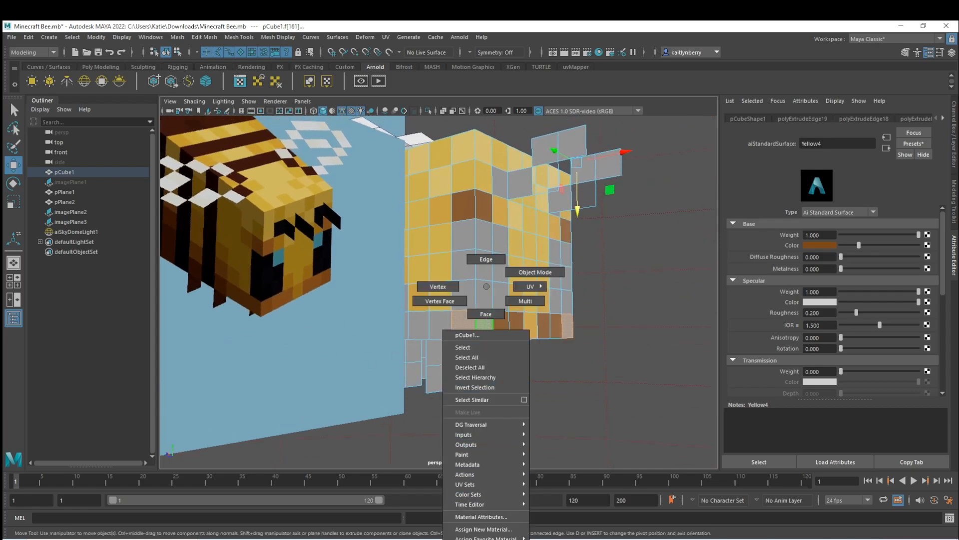
{"action": "left_click", "coordinate": [510, 530]}
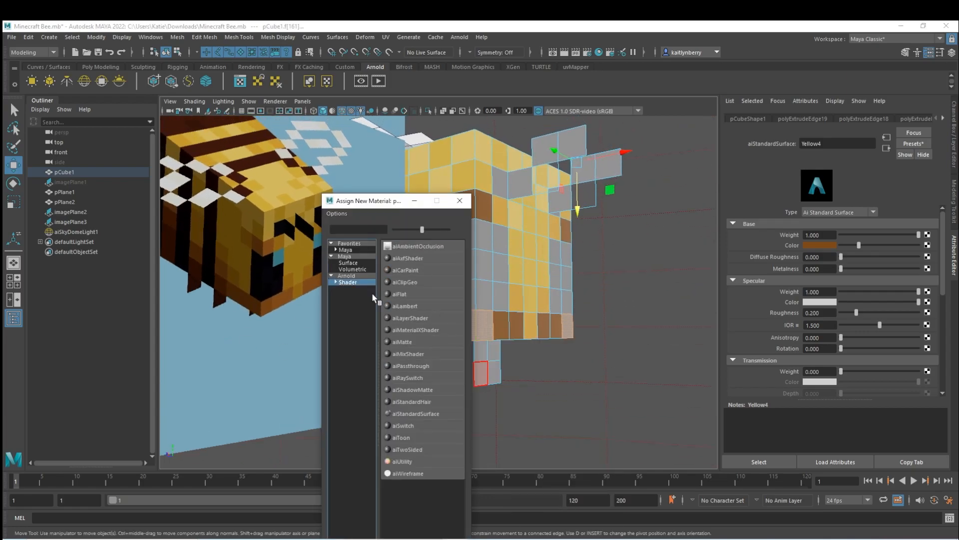
{"action": "left_click", "coordinate": [421, 417]}
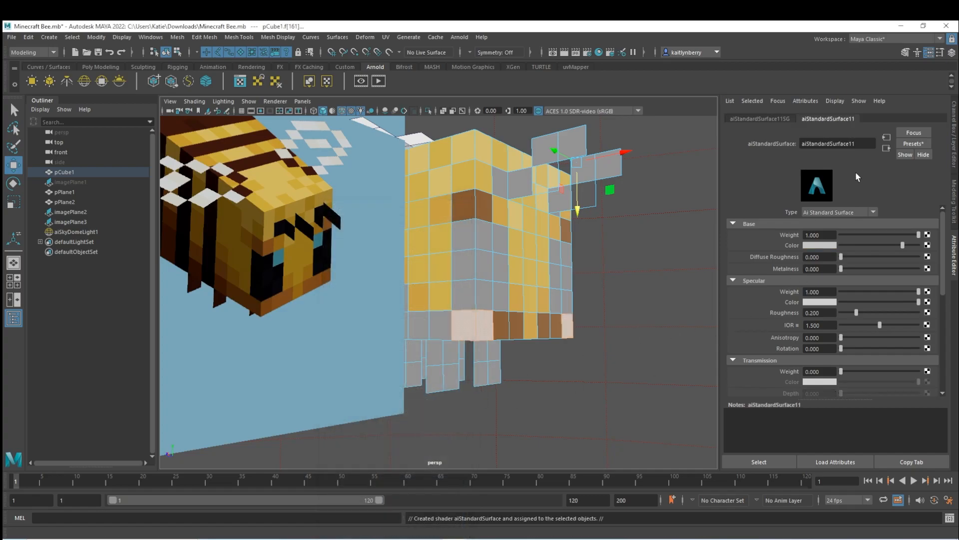
Rename the new material Yellow5 and sample its base color from the brown lower edge of the reference bee's face.
{"action": "double_click", "coordinate": [856, 141]}
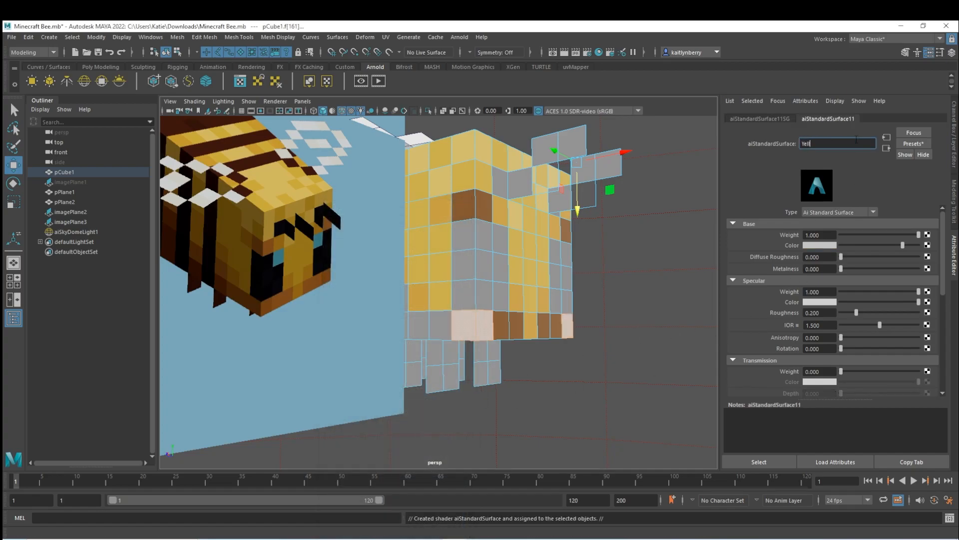
{"action": "type", "text": "Yellow"}
{"action": "key", "text": "Return"}
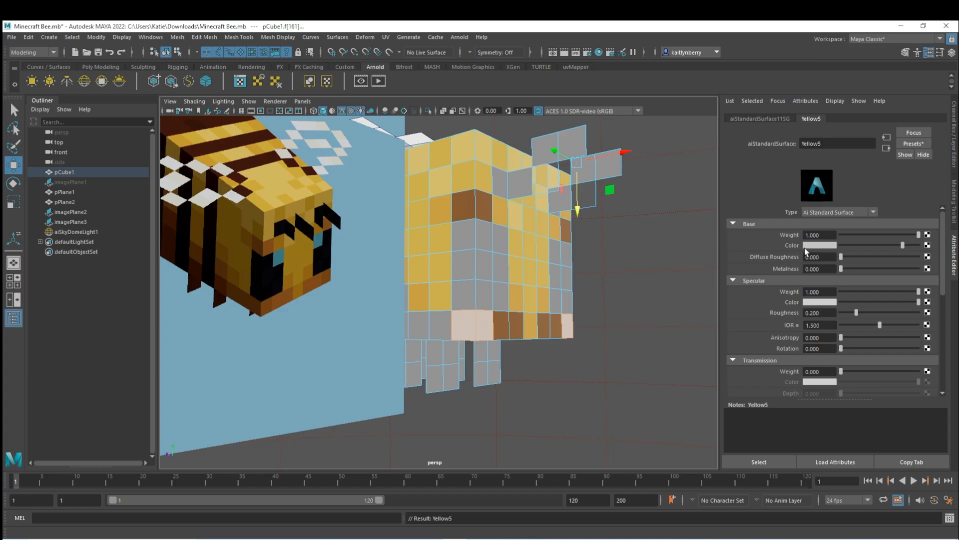
{"action": "left_click", "coordinate": [805, 247]}
{"action": "left_click", "coordinate": [737, 240]}
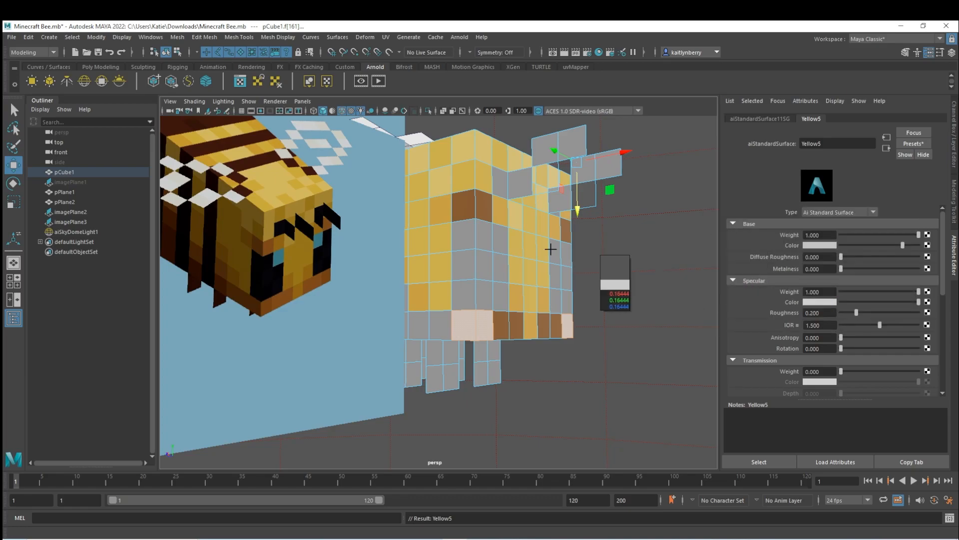
{"action": "left_click", "coordinate": [264, 306]}
{"action": "left_click_drag", "start_coordinate": [598, 312], "coordinate": [576, 328], "text": "alt"}
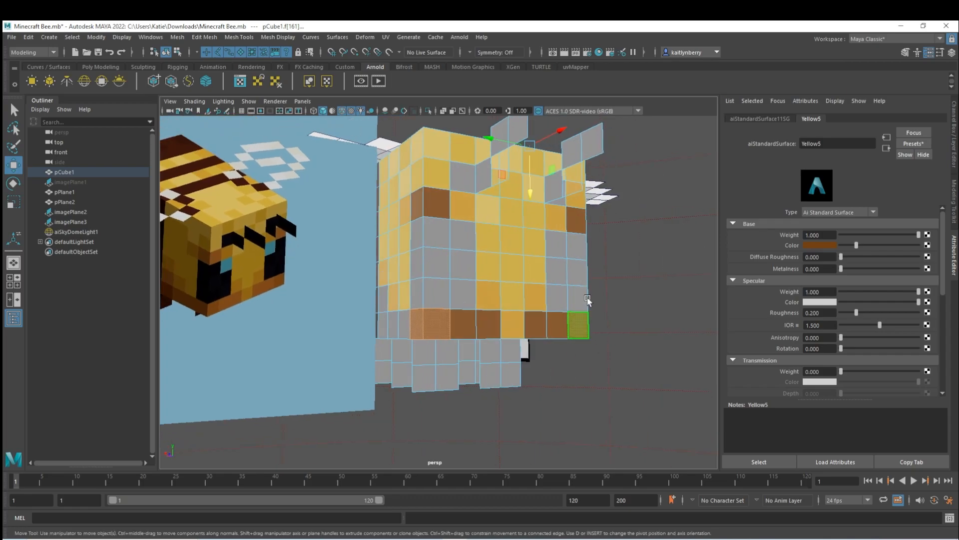
{"action": "left_click", "coordinate": [600, 273]}
{"action": "left_click_drag", "start_coordinate": [508, 326], "coordinate": [487, 332], "text": "alt"}
{"action": "left_click_drag", "start_coordinate": [416, 259], "coordinate": [423, 243], "text": "alt"}
{"action": "right_click_drag", "start_coordinate": [424, 244], "coordinate": [415, 274]}
{"action": "left_click", "coordinate": [425, 308]}
{"action": "left_click_drag", "start_coordinate": [424, 310], "coordinate": [433, 248], "text": "alt"}
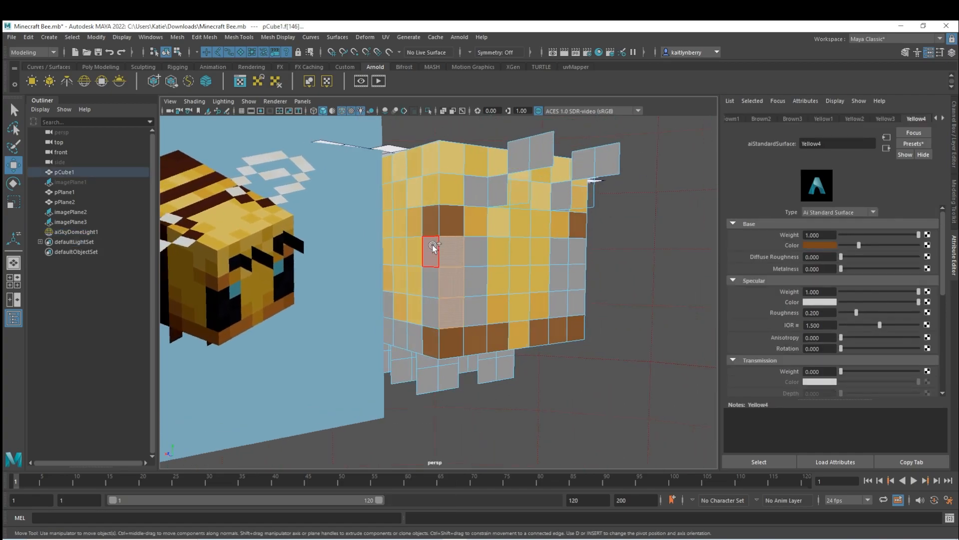
{"action": "left_click_drag", "start_coordinate": [438, 310], "coordinate": [439, 313], "text": "shift"}
{"action": "left_click_drag", "start_coordinate": [480, 281], "coordinate": [476, 309], "text": "shift"}
{"action": "left_click_drag", "start_coordinate": [595, 310], "coordinate": [576, 306], "text": "alt"}
{"action": "left_click_drag", "start_coordinate": [447, 200], "coordinate": [429, 196], "text": "shift"}
Assign a new aiStandardSurface to the antennae, one second-row square beside them, and the outer and lower eye squares on front and sides.
{"action": "left_click", "coordinate": [447, 193]}
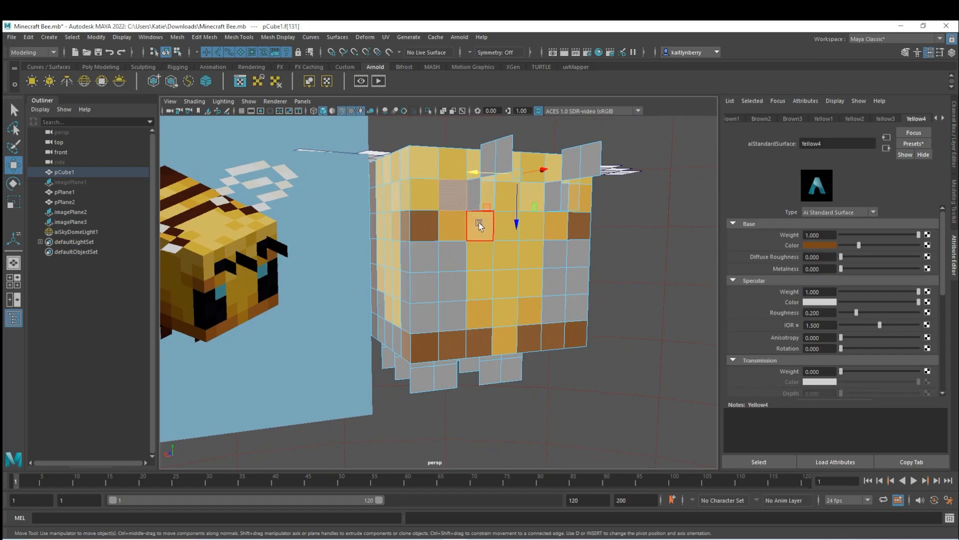
{"action": "left_click", "coordinate": [502, 165], "text": "shift"}
{"action": "left_click_drag", "start_coordinate": [435, 309], "coordinate": [407, 313], "text": "shift"}
{"action": "left_click_drag", "start_coordinate": [454, 287], "coordinate": [454, 312], "text": "shift"}
{"action": "mouse_move", "coordinate": [556, 281]}
{"action": "left_mouse_down", "text": "shift"}
{"action": "mouse_move", "coordinate": [558, 309]}
{"action": "mouse_move", "coordinate": [579, 256]}
{"action": "left_mouse_up", "text": "shift"}
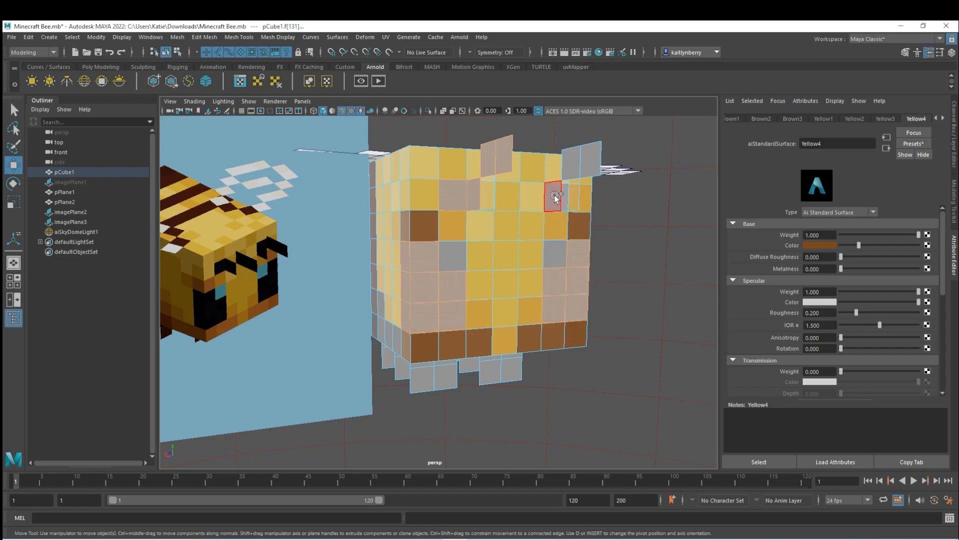
{"action": "left_click_drag", "start_coordinate": [569, 166], "coordinate": [501, 289], "text": "alt"}
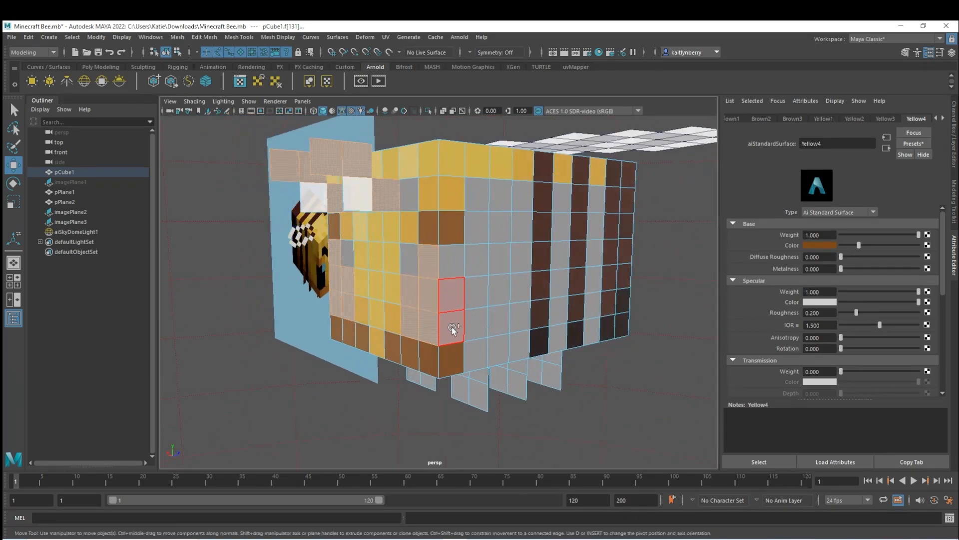
{"action": "left_click_drag", "start_coordinate": [452, 327], "coordinate": [453, 324], "text": "shift"}
{"action": "left_click_drag", "start_coordinate": [450, 288], "coordinate": [482, 328], "text": "alt"}
{"action": "right_click_drag", "start_coordinate": [526, 272], "coordinate": [555, 521]}
{"action": "left_click", "coordinate": [362, 283]}
{"action": "left_click", "coordinate": [430, 417]}
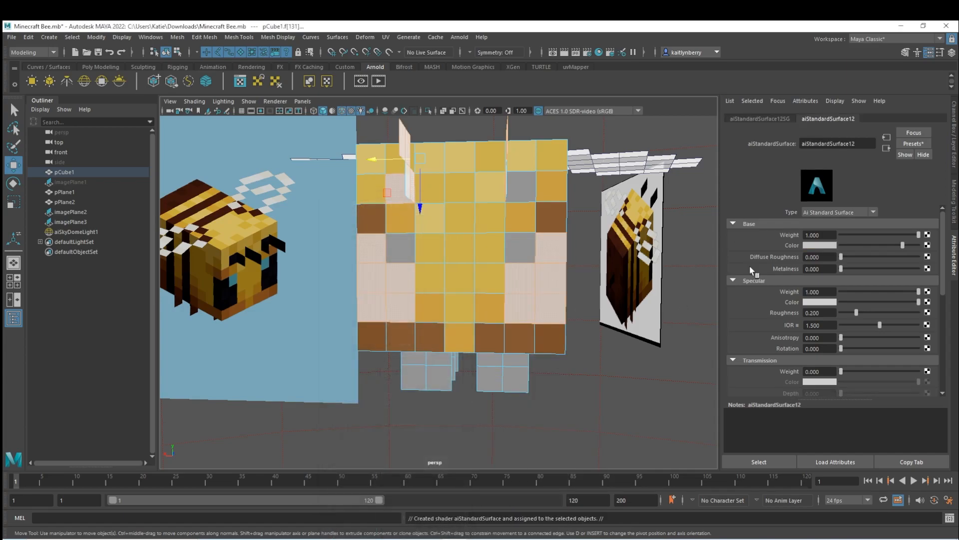
Sample the eye material's base color from the black eye of the reference bee.
{"action": "left_click", "coordinate": [825, 247]}
{"action": "left_click", "coordinate": [804, 229]}
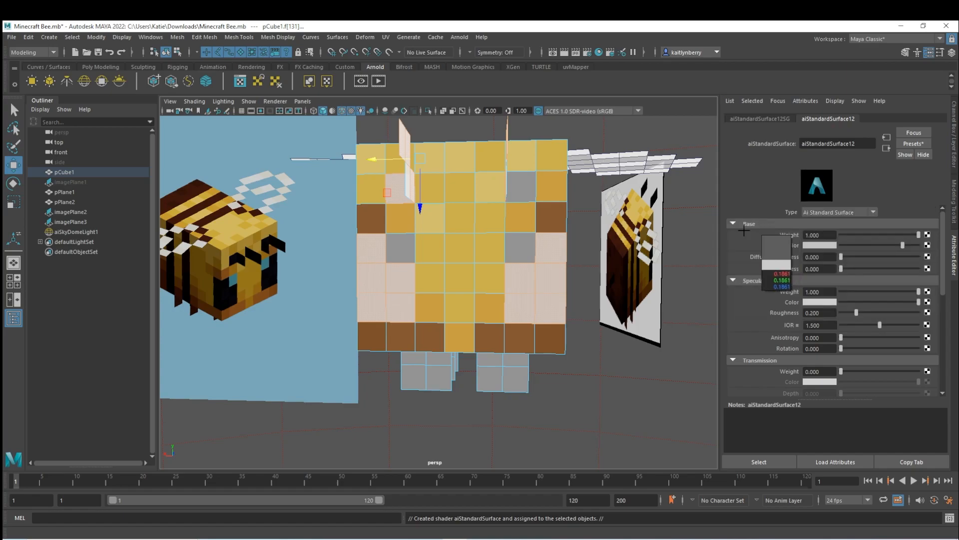
{"action": "left_click", "coordinate": [250, 299]}
Assign the black aiStandardSurface12 to the unpainted second-row front square beside the other antenna.
{"action": "left_click", "coordinate": [406, 257]}
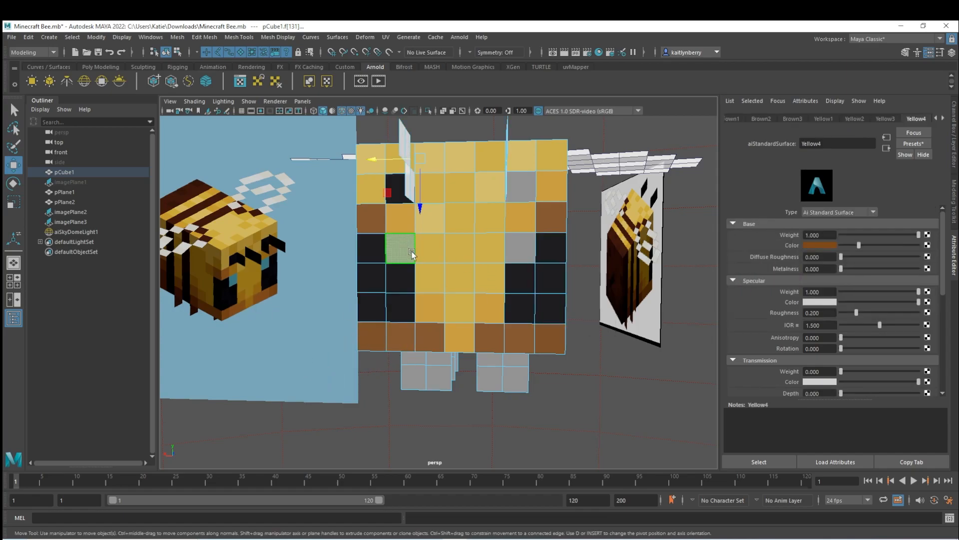
{"action": "left_click", "coordinate": [532, 188]}
{"action": "left_click_drag", "start_coordinate": [532, 188], "coordinate": [495, 222], "text": "alt"}
{"action": "right_click", "coordinate": [474, 191]}
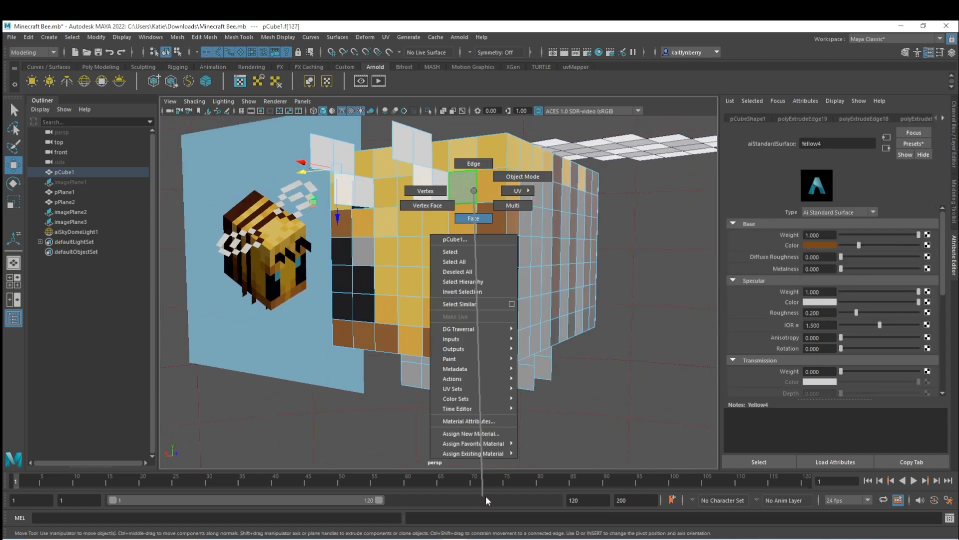
{"action": "mouse_move", "coordinate": [480, 453]}
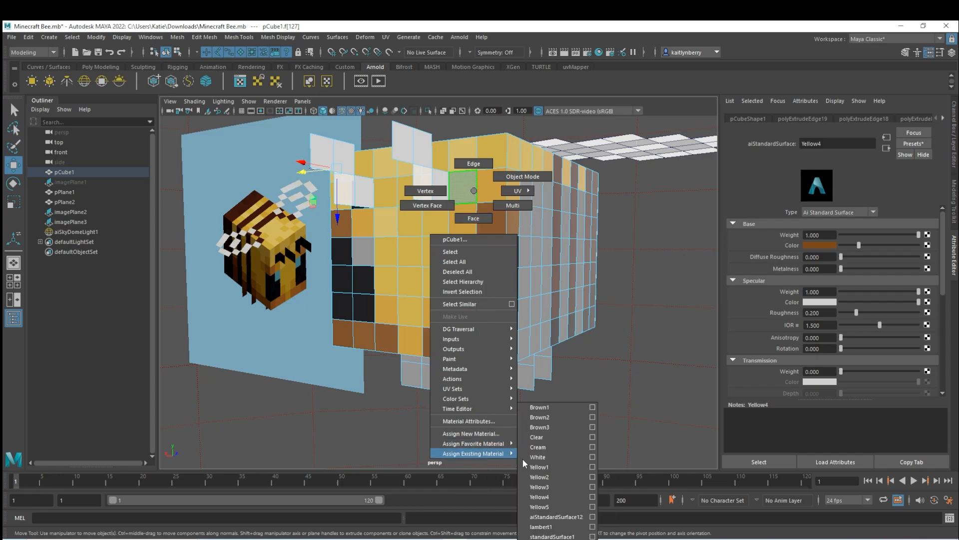
{"action": "left_click", "coordinate": [545, 517]}
Rename the aiStandardSurface12 material Black.
{"action": "left_click", "coordinate": [944, 119]}
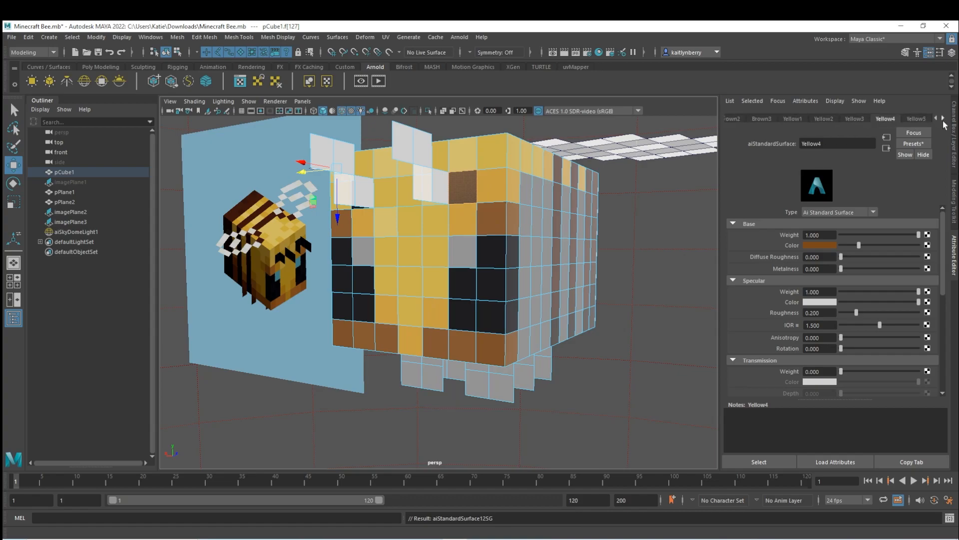
{"action": "left_click", "coordinate": [943, 119]}
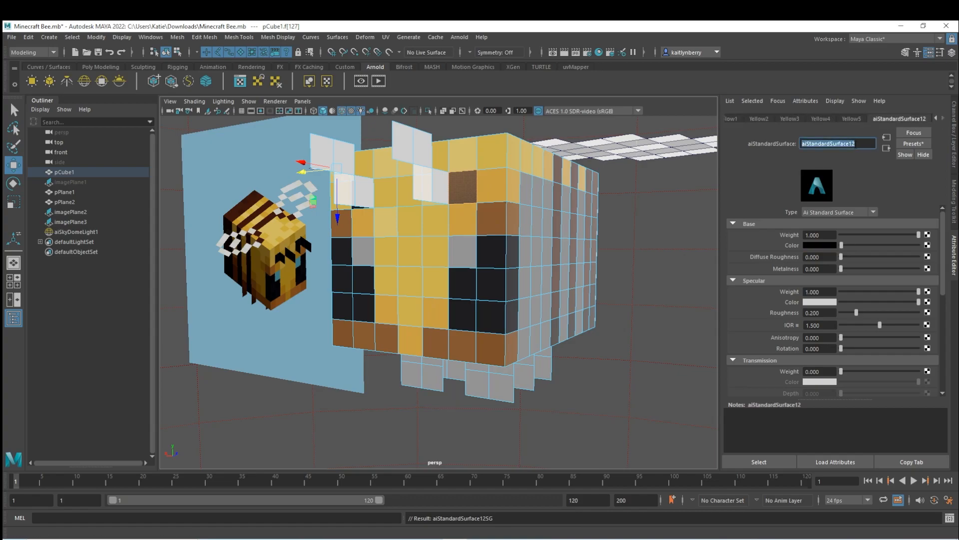
{"action": "left_click", "coordinate": [856, 144]}
{"action": "type", "text": "Black"}
{"action": "key", "text": "Return"}
Assign a new aiStandardSurface to the unpainted upper inner square of each eye.
{"action": "left_click", "coordinate": [475, 265]}
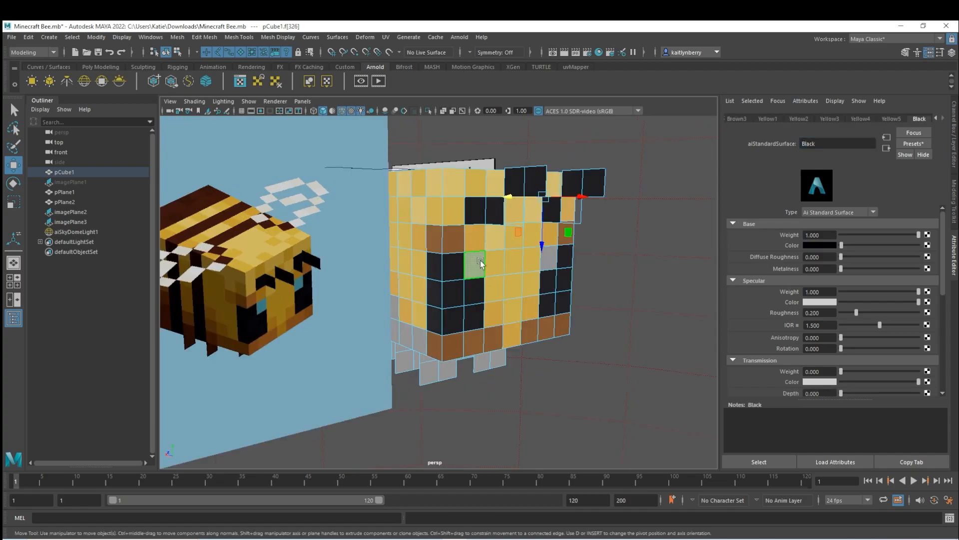
{"action": "left_click", "coordinate": [549, 256], "text": "shift"}
{"action": "mouse_move", "coordinate": [549, 255]}
{"action": "right_mouse_down"}
{"action": "mouse_move", "coordinate": [523, 485]}
{"action": "mouse_move", "coordinate": [545, 517]}
{"action": "mouse_move", "coordinate": [546, 497]}
{"action": "right_mouse_up"}
{"action": "left_click", "coordinate": [427, 415]}
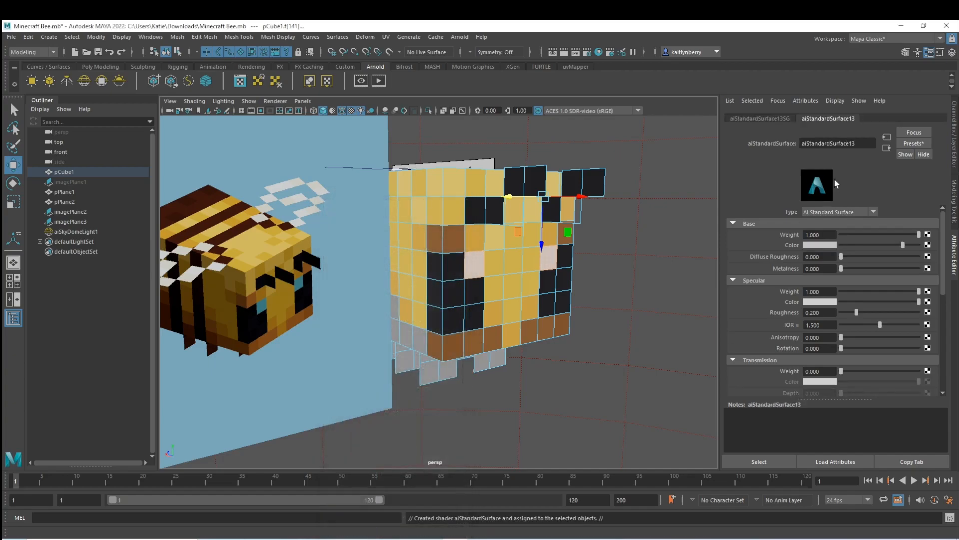
Rename the new material Blue and sample its base color from the teal eye square of the reference bee.
{"action": "left_click", "coordinate": [848, 144]}
{"action": "type", "text": "Blue"}
{"action": "key", "text": "Return"}
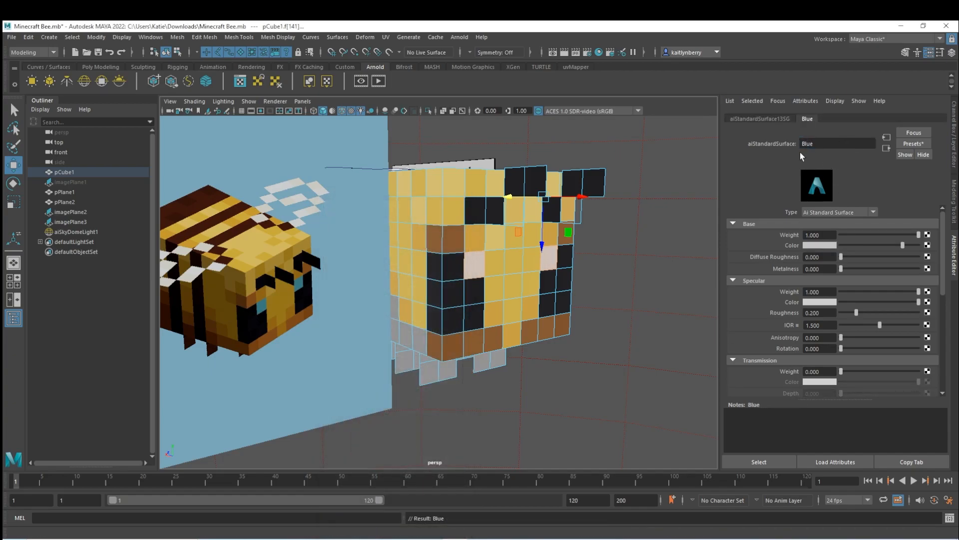
{"action": "left_click", "coordinate": [826, 245]}
{"action": "left_click", "coordinate": [768, 226]}
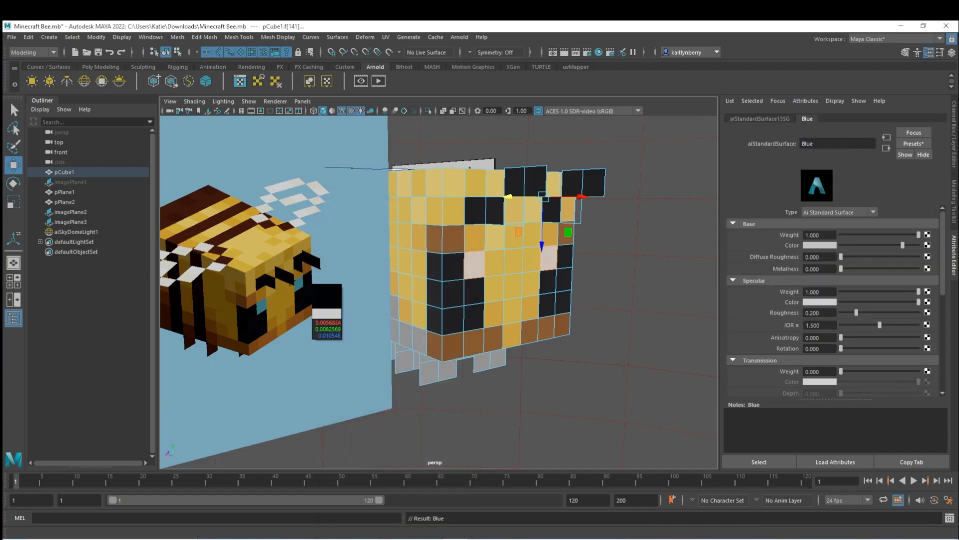
{"action": "left_click", "coordinate": [263, 306]}
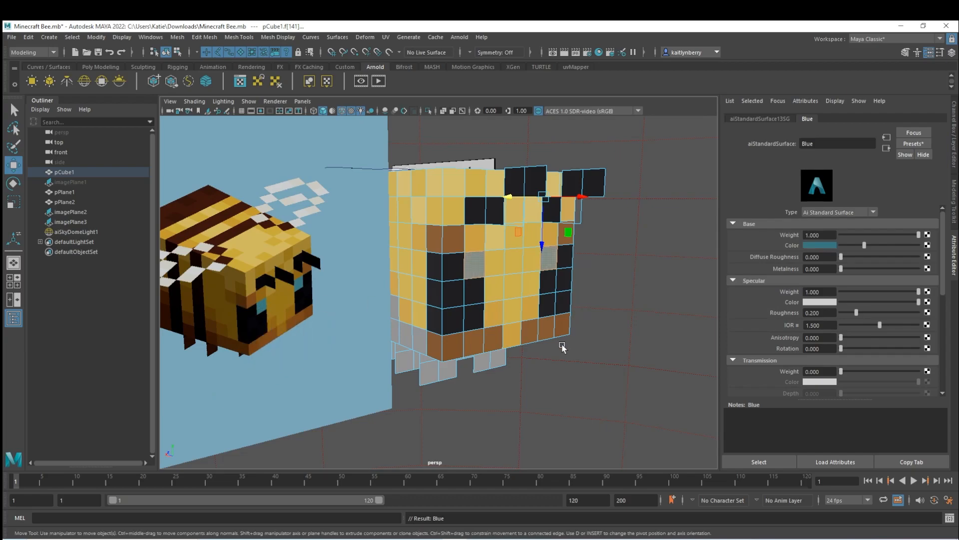
Assign the existing Brown1 material to the upper row of squares on all six legs.
{"action": "left_click", "coordinate": [637, 317]}
{"action": "left_click_drag", "start_coordinate": [599, 350], "coordinate": [575, 346], "text": "alt"}
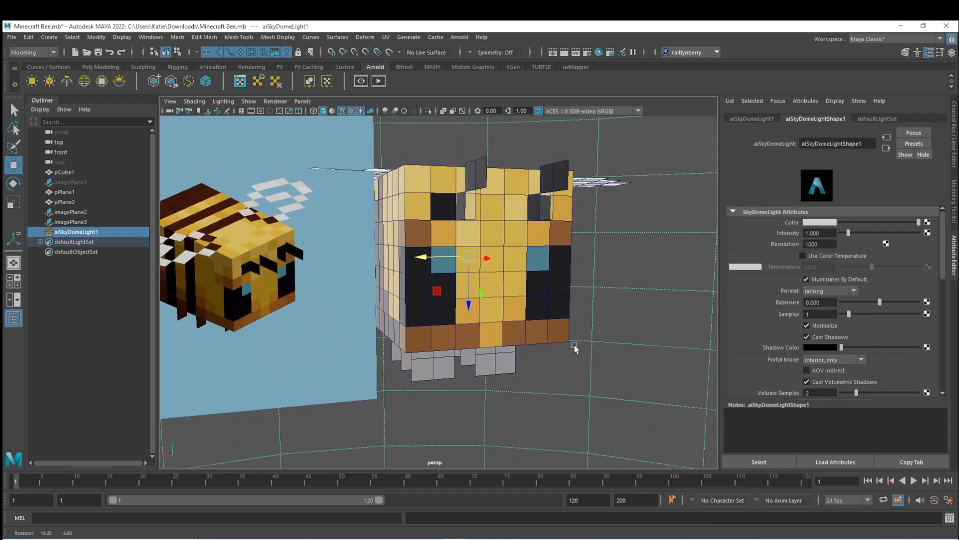
{"action": "middle_click_drag", "start_coordinate": [499, 401], "coordinate": [538, 403], "text": "alt"}
{"action": "left_click_drag", "start_coordinate": [539, 403], "coordinate": [552, 355], "text": "alt"}
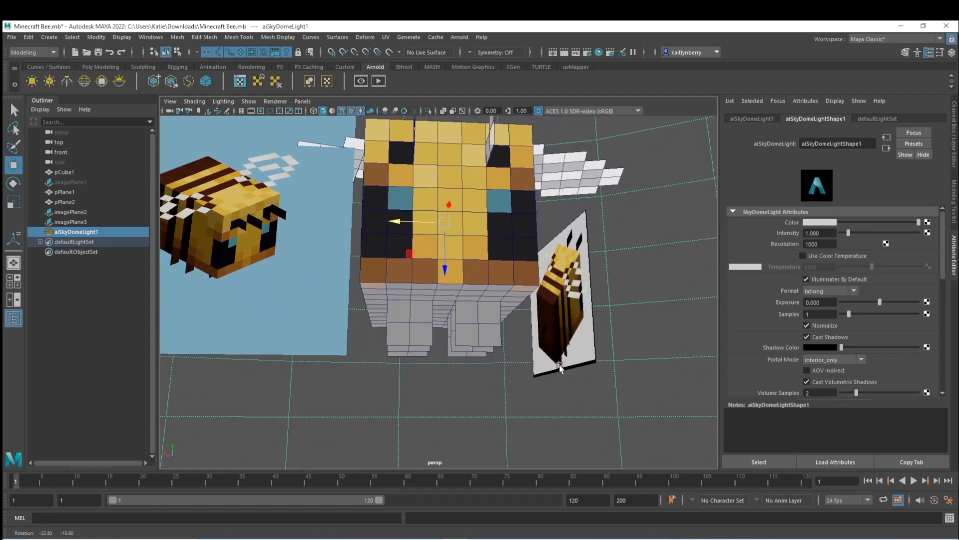
{"action": "scroll", "coordinate": [447, 308], "scroll_direction": "up", "scroll_amount": 2}
{"action": "right_click_drag", "start_coordinate": [445, 302], "coordinate": [444, 332]}
{"action": "left_click", "coordinate": [456, 316]}
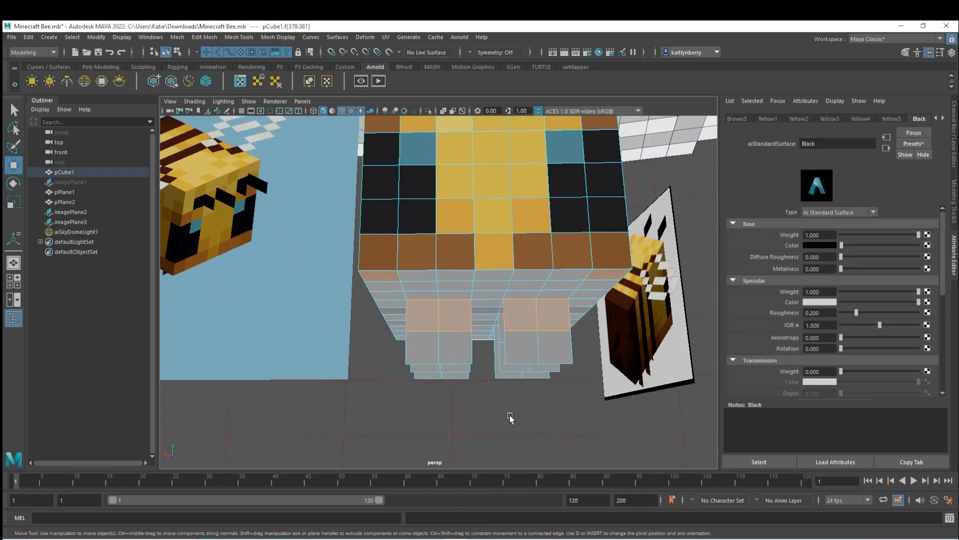
{"action": "left_click_drag", "start_coordinate": [511, 418], "coordinate": [447, 345], "text": "alt"}
{"action": "left_click_drag", "start_coordinate": [432, 311], "coordinate": [453, 310], "text": "shift"}
{"action": "left_click_drag", "start_coordinate": [526, 310], "coordinate": [545, 310], "text": "shift"}
{"action": "left_click_drag", "start_coordinate": [505, 367], "coordinate": [453, 343], "text": "alt"}
{"action": "left_click_drag", "start_coordinate": [526, 344], "coordinate": [544, 345], "text": "shift"}
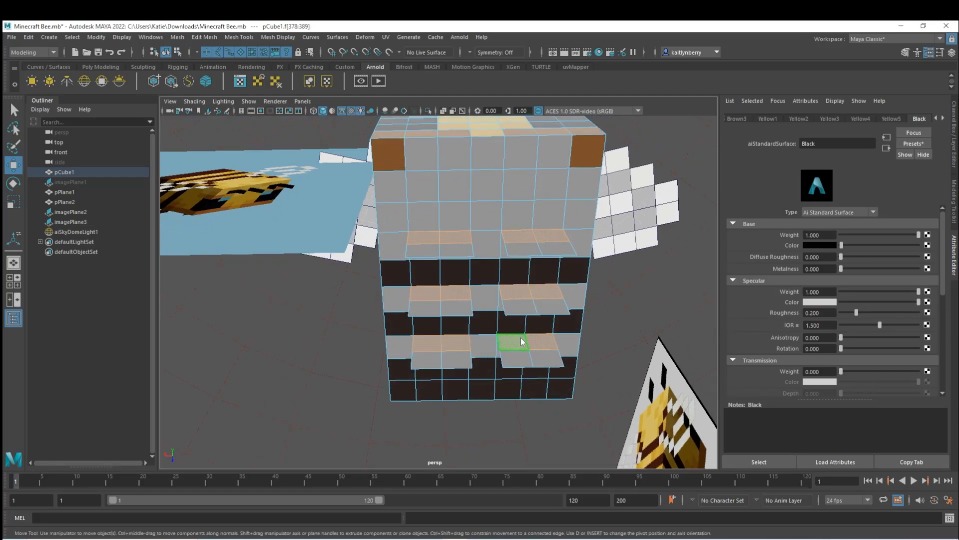
{"action": "right_click", "coordinate": [520, 286]}
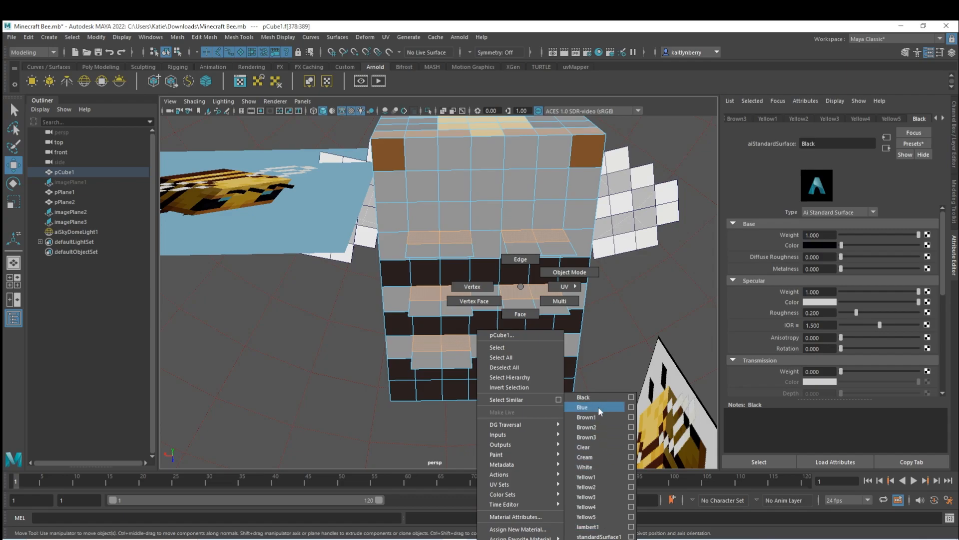
{"action": "left_click", "coordinate": [596, 418]}
Assign the existing Brown2 material to the lower squares of all six legs.
{"action": "left_click_drag", "start_coordinate": [426, 359], "coordinate": [456, 359]}
{"action": "left_click_drag", "start_coordinate": [422, 302], "coordinate": [453, 303], "text": "shift"}
{"action": "left_click_drag", "start_coordinate": [423, 246], "coordinate": [454, 246], "text": "shift"}
{"action": "left_click_drag", "start_coordinate": [563, 250], "coordinate": [563, 250], "text": "shift"}
{"action": "left_click_drag", "start_coordinate": [517, 301], "coordinate": [552, 302], "text": "shift"}
{"action": "left_click_drag", "start_coordinate": [517, 356], "coordinate": [550, 357], "text": "shift"}
{"action": "right_click", "coordinate": [552, 286]}
{"action": "mouse_move", "coordinate": [550, 537]}
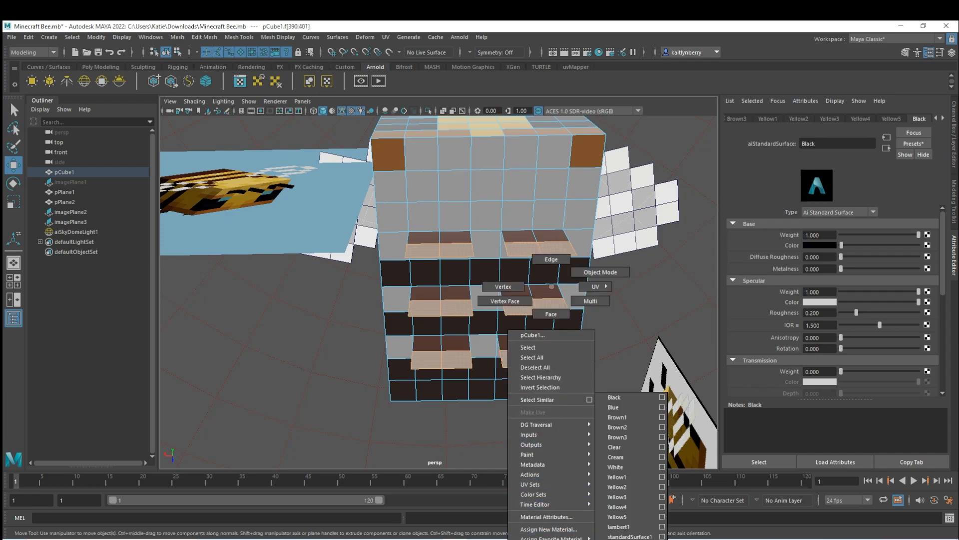
{"action": "left_click", "coordinate": [624, 430]}
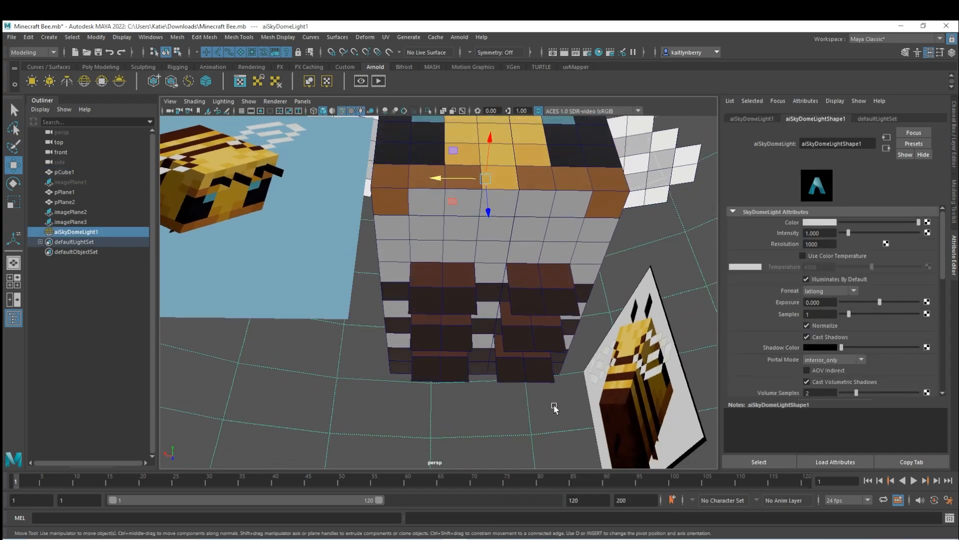
Assign Yellow5 to the four unpainted squares flanking the center of the underside's front row.
{"action": "mouse_move", "coordinate": [555, 408]}
{"action": "left_mouse_down", "text": "alt"}
{"action": "mouse_move", "coordinate": [443, 422]}
{"action": "mouse_move", "coordinate": [418, 413]}
{"action": "mouse_move", "coordinate": [475, 411]}
{"action": "mouse_move", "coordinate": [456, 392]}
{"action": "mouse_move", "coordinate": [497, 392]}
{"action": "mouse_move", "coordinate": [506, 404]}
{"action": "mouse_move", "coordinate": [562, 413]}
{"action": "mouse_move", "coordinate": [520, 413]}
{"action": "mouse_move", "coordinate": [546, 414]}
{"action": "left_mouse_up", "text": "alt"}
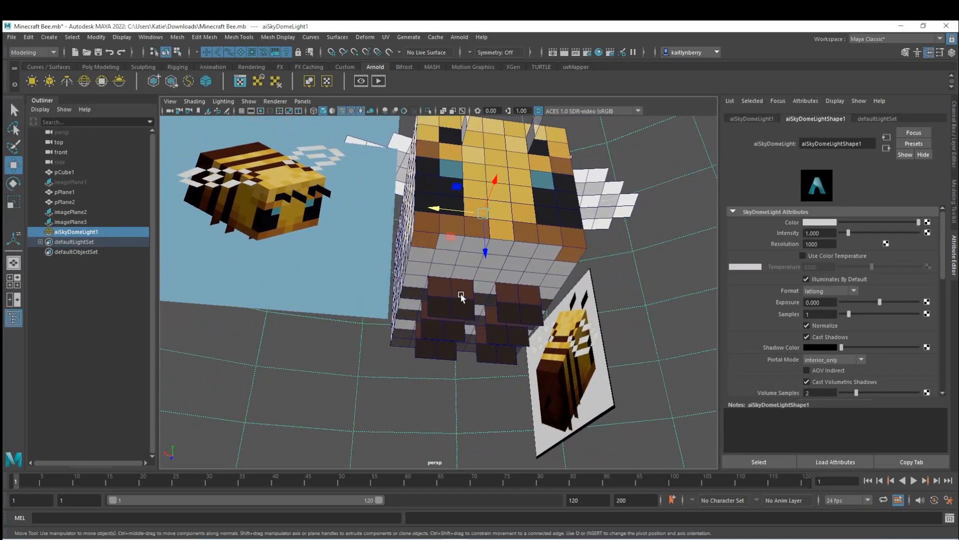
{"action": "scroll", "coordinate": [542, 284], "scroll_direction": "up", "scroll_amount": 3}
{"action": "left_click_drag", "start_coordinate": [541, 284], "coordinate": [523, 334], "text": "alt"}
{"action": "left_click", "coordinate": [523, 334]}
{"action": "mouse_move", "coordinate": [425, 252]}
{"action": "right_mouse_down"}
{"action": "mouse_move", "coordinate": [424, 265]}
{"action": "mouse_move", "coordinate": [429, 249]}
{"action": "right_mouse_up"}
{"action": "left_click", "coordinate": [429, 248]}
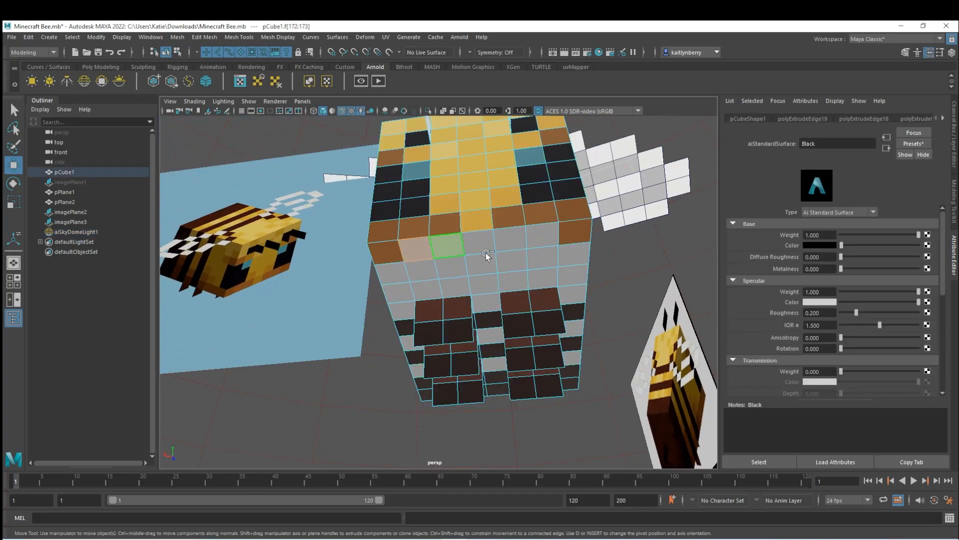
{"action": "left_click", "coordinate": [524, 238], "text": "shift"}
{"action": "left_click", "coordinate": [541, 237], "text": "shift"}
{"action": "left_click_drag", "start_coordinate": [543, 331], "coordinate": [529, 286], "text": "alt"}
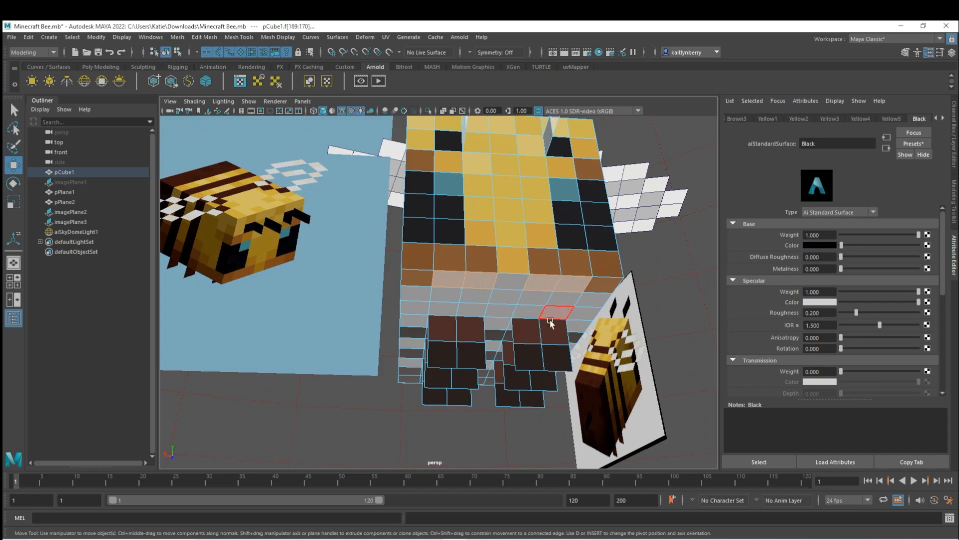
{"action": "left_click_drag", "start_coordinate": [550, 320], "coordinate": [543, 252], "text": "alt"}
{"action": "right_click_drag", "start_coordinate": [543, 252], "coordinate": [621, 497]}
Assign Yellow4 to the center square of the underside's front row.
{"action": "left_click", "coordinate": [499, 252]}
{"action": "right_click_drag", "start_coordinate": [499, 253], "coordinate": [576, 495]}
{"action": "left_click", "coordinate": [552, 313]}
Rotate the blue-background reference image plane so it faces the same way as the bee's partly painted side.
{"action": "left_click_drag", "start_coordinate": [543, 331], "coordinate": [446, 308], "text": "alt"}
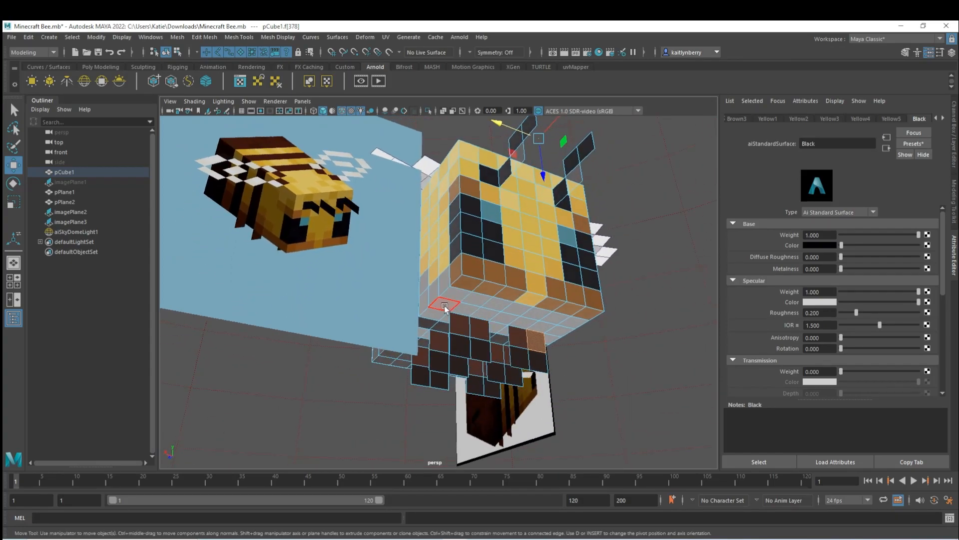
{"action": "scroll", "coordinate": [486, 239], "scroll_direction": "down", "scroll_amount": 5}
{"action": "middle_click_drag", "start_coordinate": [433, 285], "coordinate": [492, 262], "text": "alt"}
{"action": "left_click_drag", "start_coordinate": [452, 250], "coordinate": [518, 306], "text": "alt"}
{"action": "left_click", "coordinate": [496, 293]}
{"action": "right_click_drag", "start_coordinate": [505, 262], "coordinate": [517, 263]}
{"action": "left_click", "coordinate": [502, 340]}
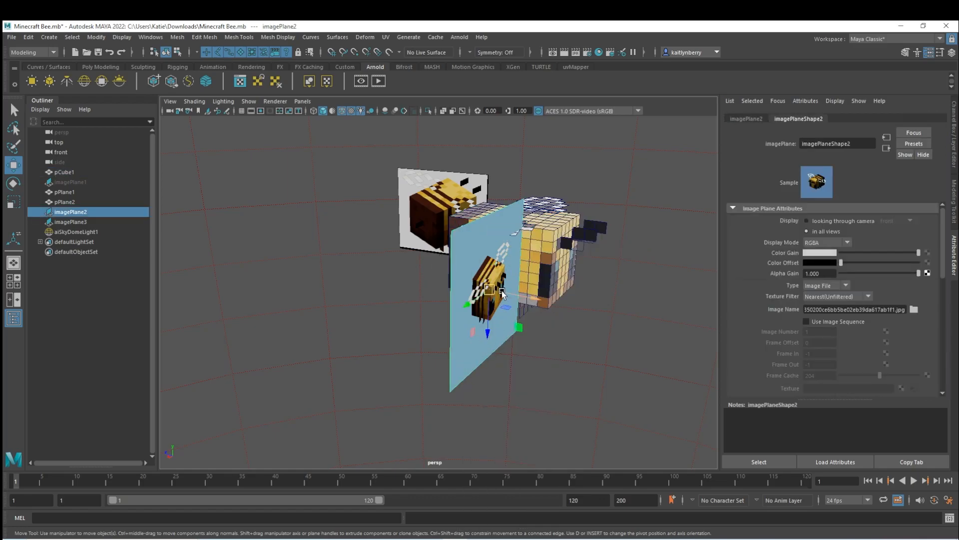
{"action": "key", "text": "e"}
{"action": "left_click_drag", "start_coordinate": [506, 303], "coordinate": [511, 364]}
{"action": "key", "text": "w"}
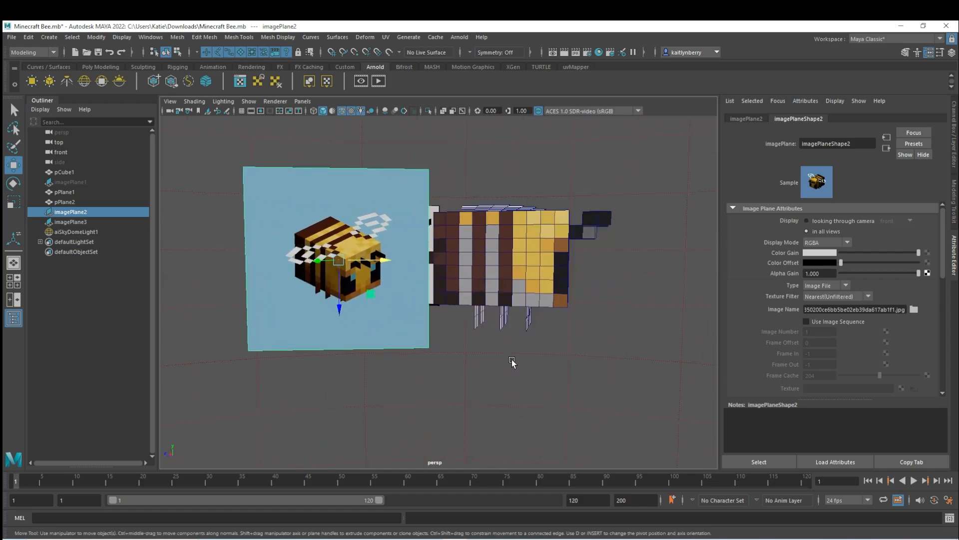
Assign Yellow4 to the upper two unpainted squares of both light stripes on the bee's side.
{"action": "scroll", "coordinate": [512, 362], "scroll_direction": "up", "scroll_amount": 4}
{"action": "right_click_drag", "start_coordinate": [529, 238], "coordinate": [532, 263]}
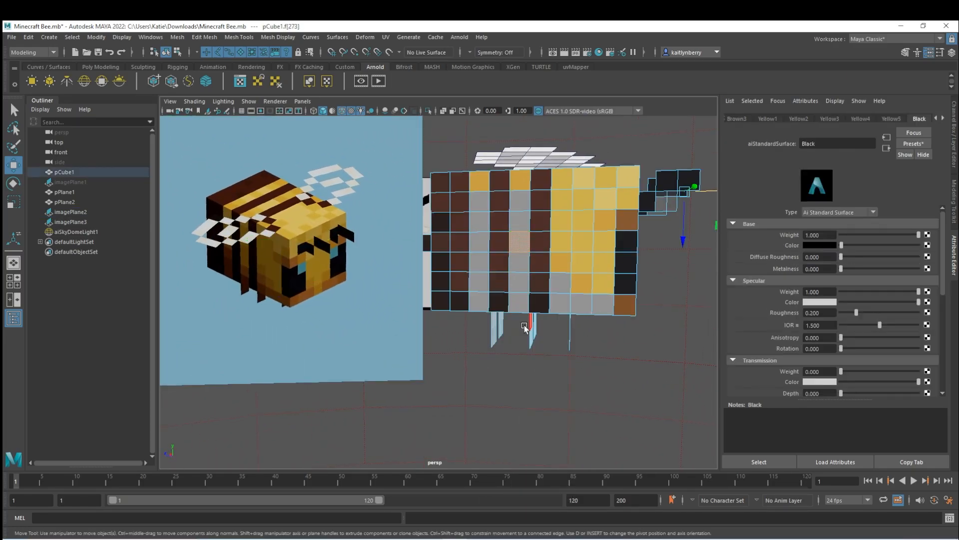
{"action": "left_click", "coordinate": [523, 203]}
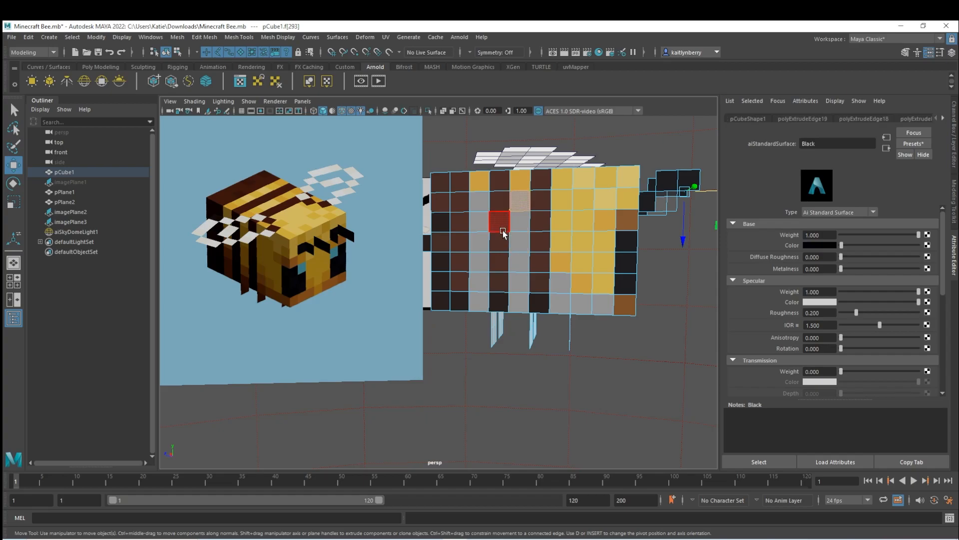
{"action": "left_click_drag", "start_coordinate": [545, 281], "coordinate": [412, 227], "text": "alt"}
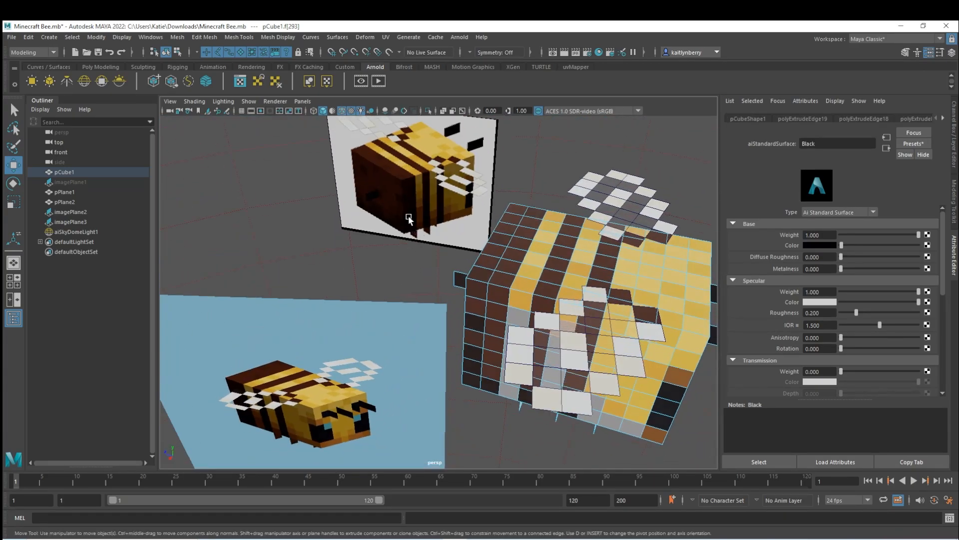
{"action": "left_click_drag", "start_coordinate": [525, 348], "coordinate": [481, 293], "text": "alt"}
{"action": "left_click_drag", "start_coordinate": [493, 285], "coordinate": [500, 299], "text": "alt"}
{"action": "left_click", "coordinate": [482, 214]}
{"action": "scroll", "coordinate": [487, 241], "scroll_direction": "up", "scroll_amount": 4}
{"action": "middle_click_drag", "start_coordinate": [529, 251], "coordinate": [506, 302], "text": "alt"}
{"action": "left_click_drag", "start_coordinate": [506, 301], "coordinate": [445, 193], "text": "alt"}
{"action": "left_click", "coordinate": [449, 212]}
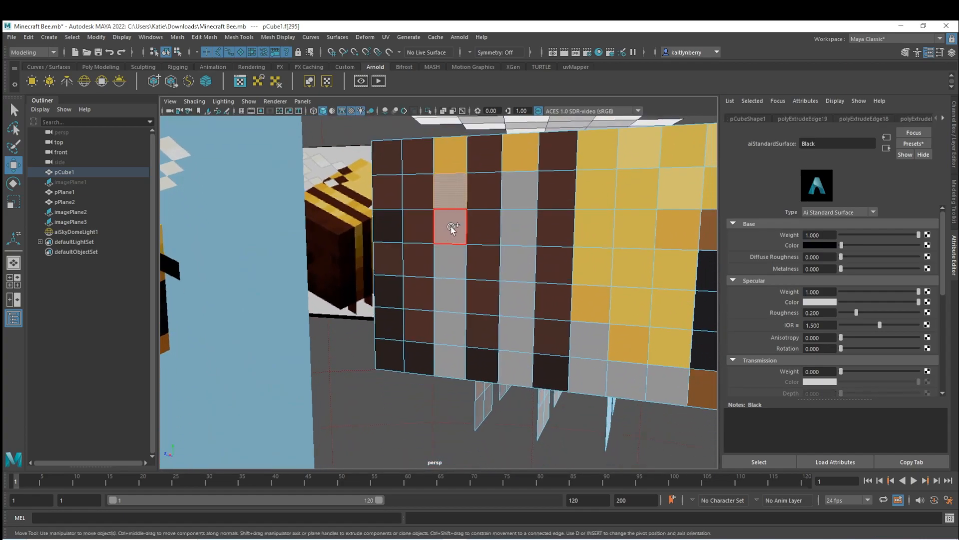
{"action": "left_click", "coordinate": [520, 192]}
{"action": "right_click_drag", "start_coordinate": [520, 191], "coordinate": [554, 457]}
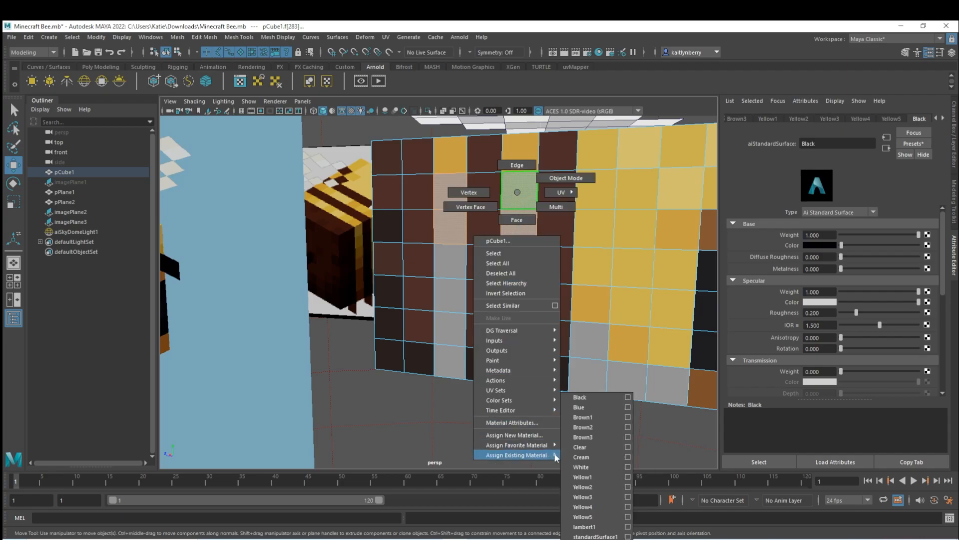
{"action": "right_click_drag", "start_coordinate": [590, 504], "coordinate": [589, 498]}
Assign Yellow5 to the next unpainted square of the rear light stripe and the next two of the front light stripe.
{"action": "left_click", "coordinate": [506, 272]}
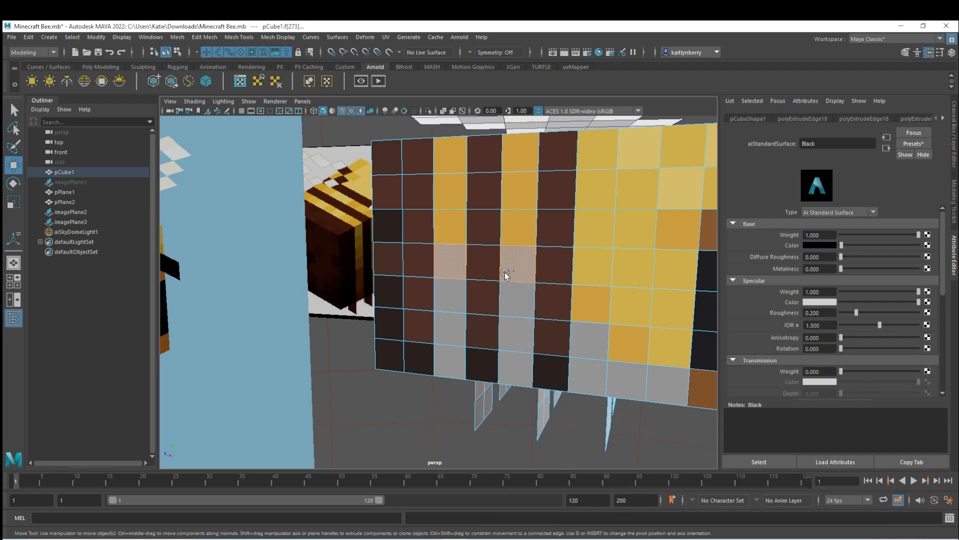
{"action": "mouse_move", "coordinate": [452, 294]}
{"action": "left_mouse_down", "text": "alt"}
{"action": "mouse_move", "coordinate": [507, 310]}
{"action": "mouse_move", "coordinate": [455, 294]}
{"action": "left_mouse_up", "text": "alt"}
{"action": "left_click", "coordinate": [481, 268]}
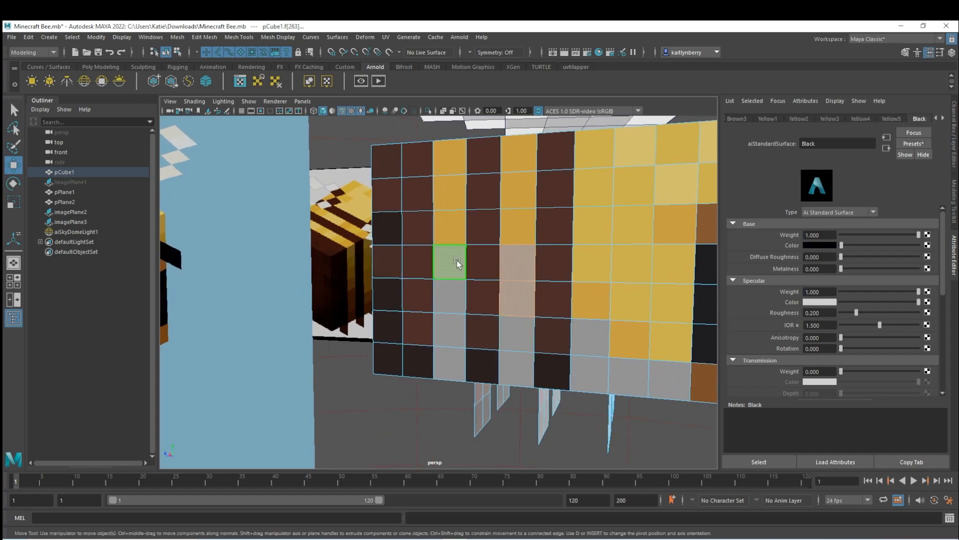
{"action": "right_click_drag", "start_coordinate": [530, 286], "coordinate": [530, 538]}
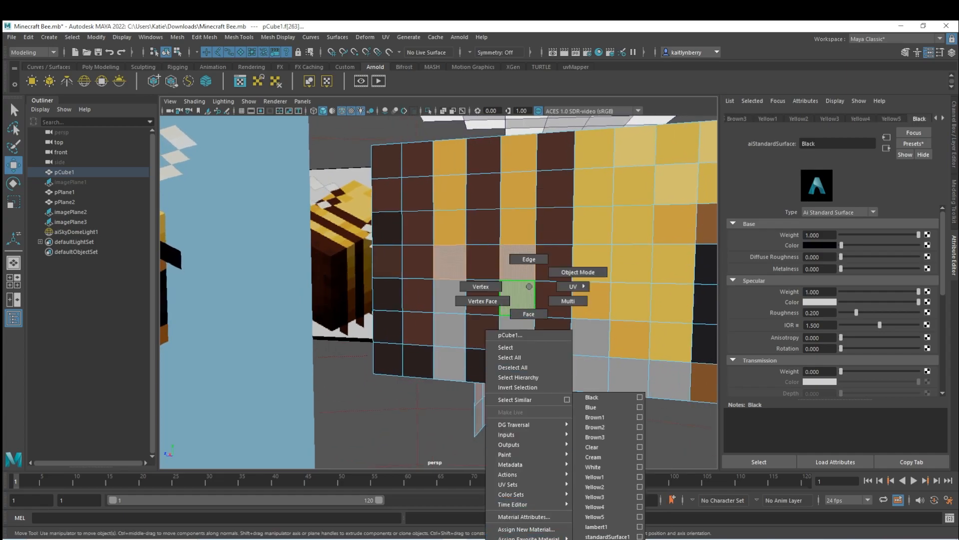
{"action": "right_click_drag", "start_coordinate": [607, 514], "coordinate": [607, 513]}
Assign Yellow5 to all remaining unpainted lower squares of the two light side stripes.
{"action": "left_click", "coordinate": [460, 322]}
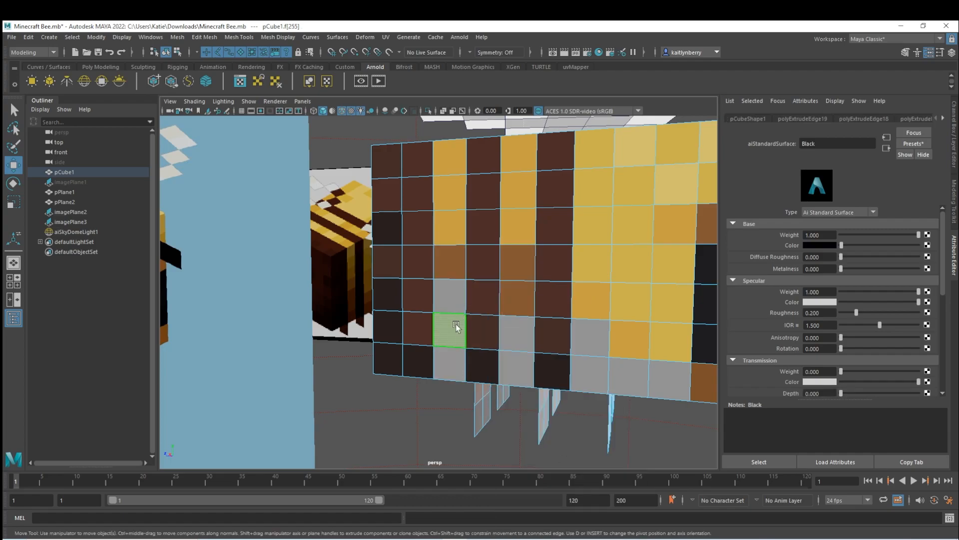
{"action": "left_click_drag", "start_coordinate": [449, 332], "coordinate": [450, 366], "text": "shift"}
{"action": "left_click_drag", "start_coordinate": [517, 334], "coordinate": [514, 280], "text": "shift"}
{"action": "left_click", "coordinate": [515, 280]}
{"action": "right_click_drag", "start_coordinate": [515, 280], "coordinate": [527, 534]}
{"action": "right_click_drag", "start_coordinate": [586, 521], "coordinate": [585, 517]}
Assign Yellow4 to the unpainted second-lowest side square just in front of the dark stripe nearest the face.
{"action": "left_click", "coordinate": [595, 288]}
{"action": "left_click_drag", "start_coordinate": [635, 312], "coordinate": [592, 297], "text": "alt"}
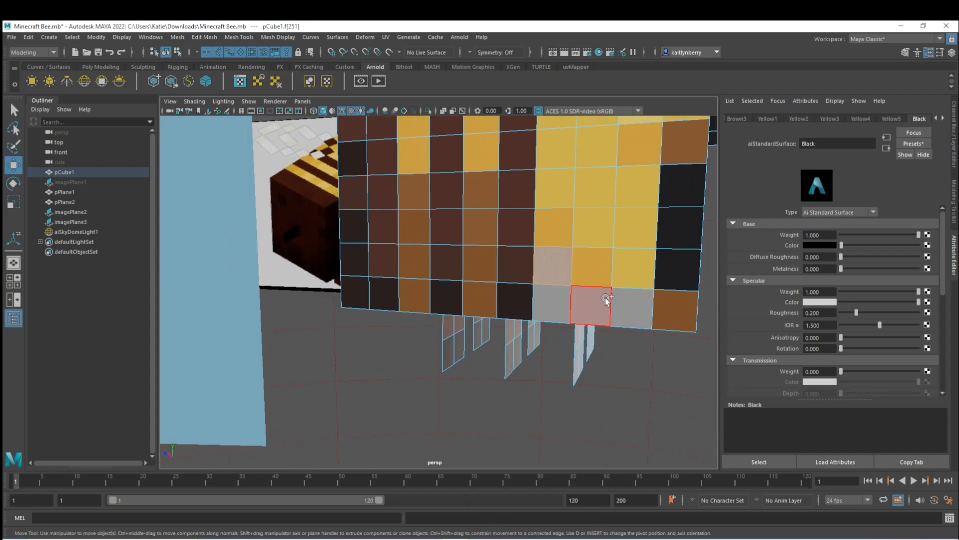
{"action": "right_click", "coordinate": [558, 278]}
{"action": "right_click_drag", "start_coordinate": [558, 278], "coordinate": [555, 538]}
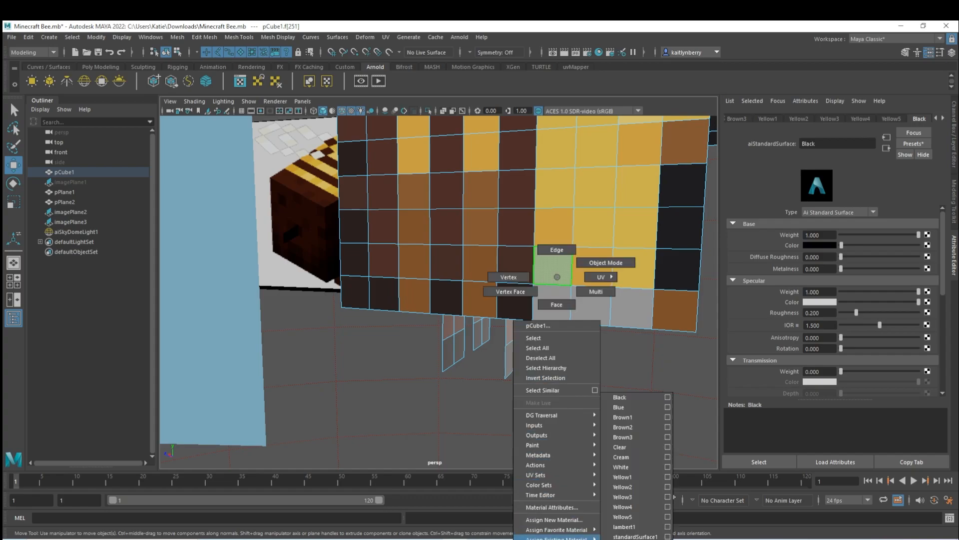
{"action": "right_click_drag", "start_coordinate": [631, 508], "coordinate": [631, 509]}
Assign Yellow5 to the remaining bottom-row squares of this side and the adjoining underside edge squares.
{"action": "left_click_drag", "start_coordinate": [535, 292], "coordinate": [631, 299]}
{"action": "left_click", "coordinate": [476, 319]}
{"action": "right_click_drag", "start_coordinate": [483, 286], "coordinate": [557, 518]}
{"action": "left_click", "coordinate": [573, 321]}
Assign Yellow5 to all remaining unpainted squares of the underside, between the dark stripes and behind the front row.
{"action": "left_click_drag", "start_coordinate": [559, 392], "coordinate": [505, 347], "text": "alt"}
{"action": "left_click", "coordinate": [401, 320]}
{"action": "left_click_drag", "start_coordinate": [425, 407], "coordinate": [424, 404], "text": "shift"}
{"action": "left_click_drag", "start_coordinate": [465, 280], "coordinate": [486, 420], "text": "shift"}
{"action": "left_click_drag", "start_coordinate": [540, 274], "coordinate": [541, 273], "text": "shift"}
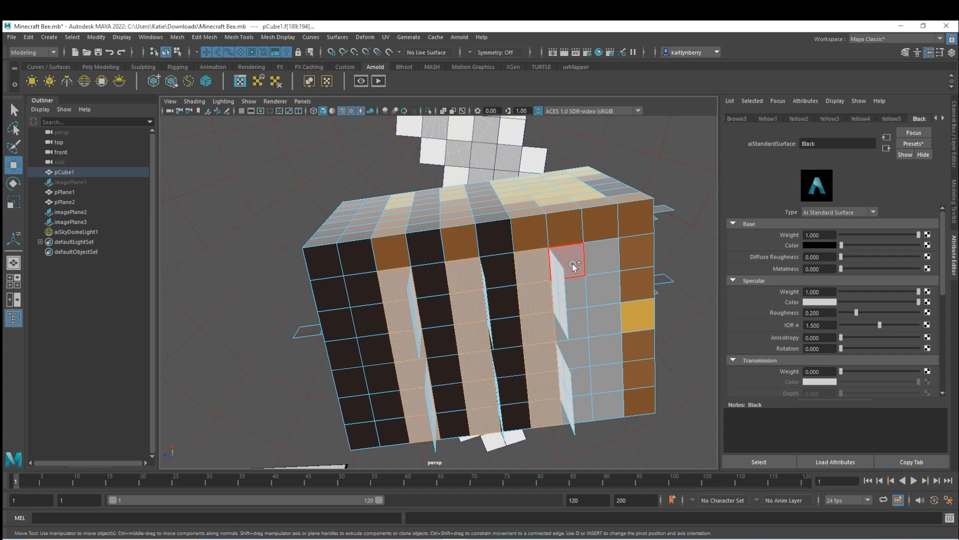
{"action": "left_click_drag", "start_coordinate": [585, 392], "coordinate": [586, 391], "text": "shift"}
{"action": "right_click", "coordinate": [596, 286]}
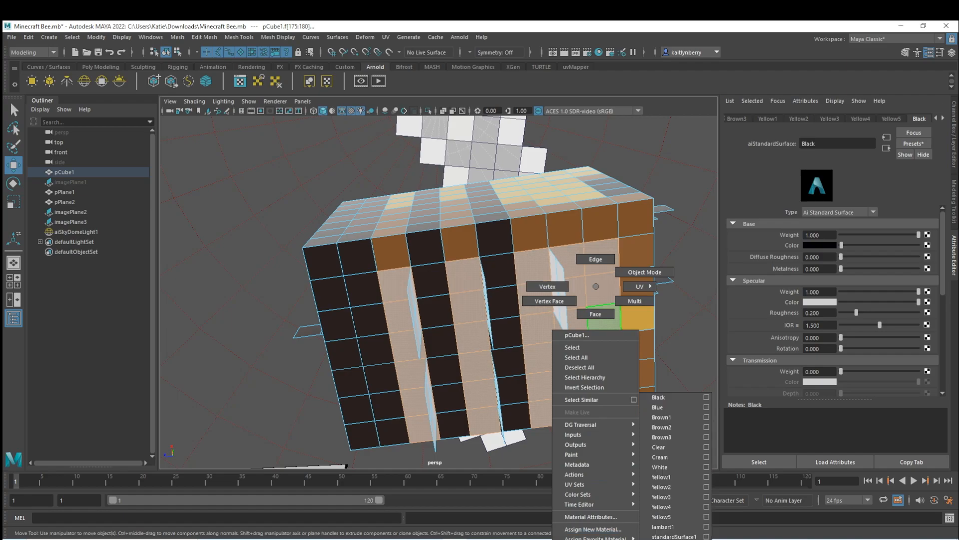
{"action": "left_click", "coordinate": [679, 518]}
Assign Yellow4 to scattered squares of the underside's light stripes and front area.
{"action": "left_click", "coordinate": [542, 360]}
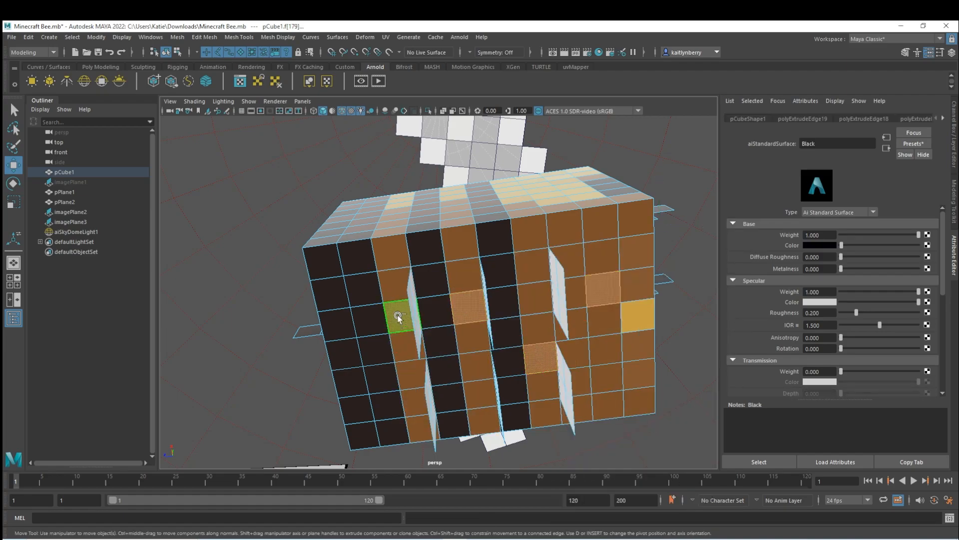
{"action": "left_click_drag", "start_coordinate": [562, 305], "coordinate": [621, 208], "text": "alt"}
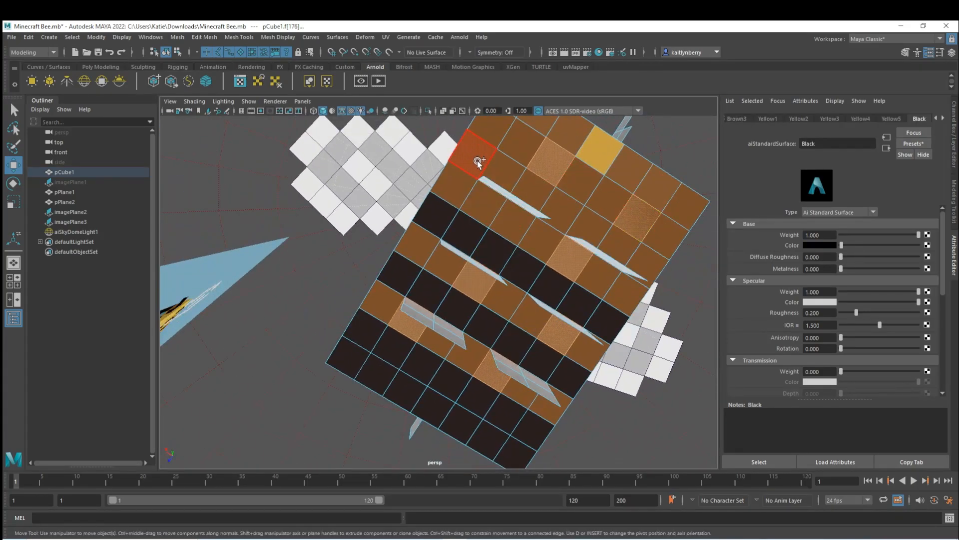
{"action": "right_click_drag", "start_coordinate": [585, 524], "coordinate": [622, 510]}
Assign Yellow5 to the unpainted bottom-row squares on the bee's opposite side.
{"action": "left_click_drag", "start_coordinate": [575, 230], "coordinate": [377, 322], "text": "alt"}
{"action": "left_click", "coordinate": [400, 234]}
{"action": "left_click", "coordinate": [450, 243], "text": "shift"}
{"action": "left_click_drag", "start_coordinate": [450, 243], "coordinate": [416, 230], "text": "alt"}
{"action": "right_click_drag", "start_coordinate": [471, 231], "coordinate": [544, 520]}
Assign Yellow5 to the second-lowest squares of both light stripes, the rear stripe's third-lowest square, and the square ahead of the front dark stripe.
{"action": "scroll", "coordinate": [482, 350], "scroll_direction": "up", "scroll_amount": 2}
{"action": "middle_click_drag", "start_coordinate": [482, 350], "coordinate": [507, 384], "text": "alt"}
{"action": "left_click_drag", "start_coordinate": [501, 276], "coordinate": [525, 286], "text": "alt"}
{"action": "left_click", "coordinate": [503, 278]}
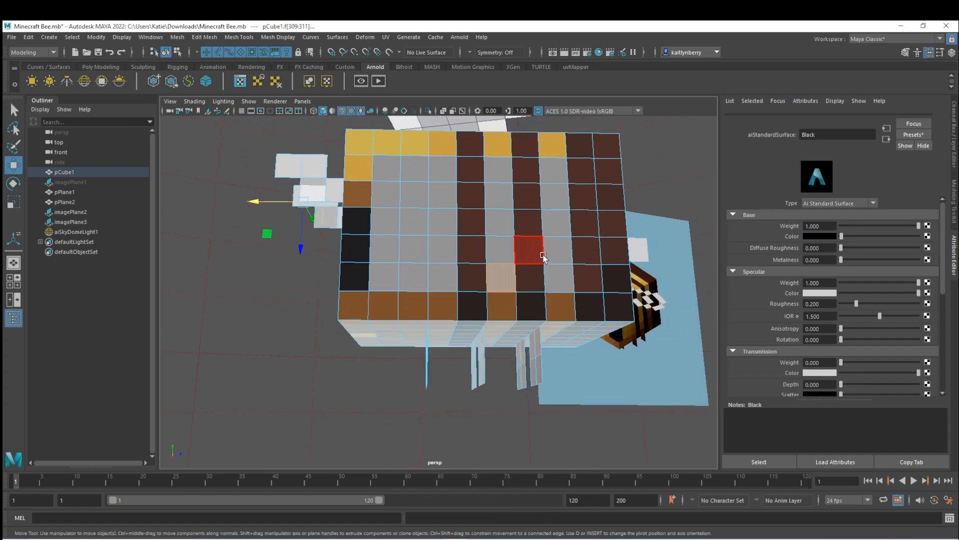
{"action": "left_click_drag", "start_coordinate": [441, 351], "coordinate": [444, 276], "text": "alt"}
{"action": "left_click", "coordinate": [444, 276]}
{"action": "right_click_drag", "start_coordinate": [444, 276], "coordinate": [453, 535]}
{"action": "right_click_drag", "start_coordinate": [506, 506], "coordinate": [506, 508]}
{"action": "left_click_drag", "start_coordinate": [402, 323], "coordinate": [544, 264], "text": "alt"}
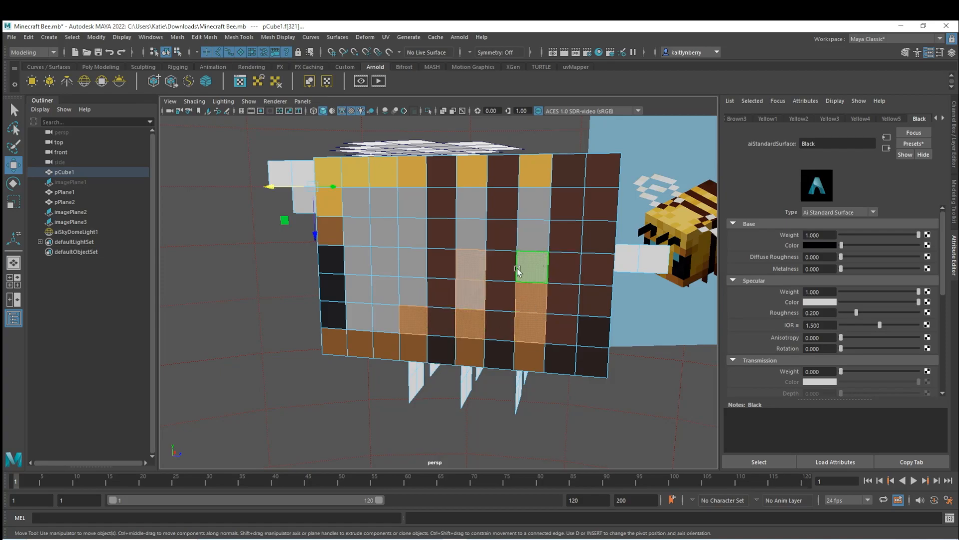
{"action": "left_click", "coordinate": [522, 267]}
{"action": "left_click", "coordinate": [471, 273], "text": "shift"}
{"action": "left_click", "coordinate": [469, 301], "text": "shift"}
{"action": "left_click_drag", "start_coordinate": [442, 348], "coordinate": [466, 340], "text": "alt"}
Assign Yellow4 to the upper squares of the two light stripes on this opposite side.
{"action": "left_click", "coordinate": [505, 170]}
{"action": "left_click_drag", "start_coordinate": [528, 229], "coordinate": [445, 257], "text": "alt"}
{"action": "right_click", "coordinate": [531, 220]}
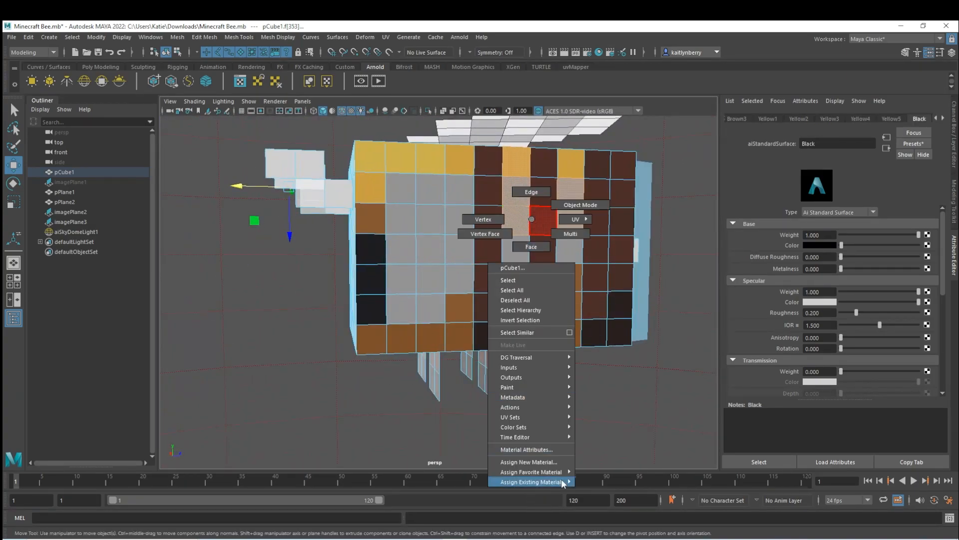
{"action": "mouse_move", "coordinate": [563, 482]}
{"action": "left_click", "coordinate": [604, 506]}
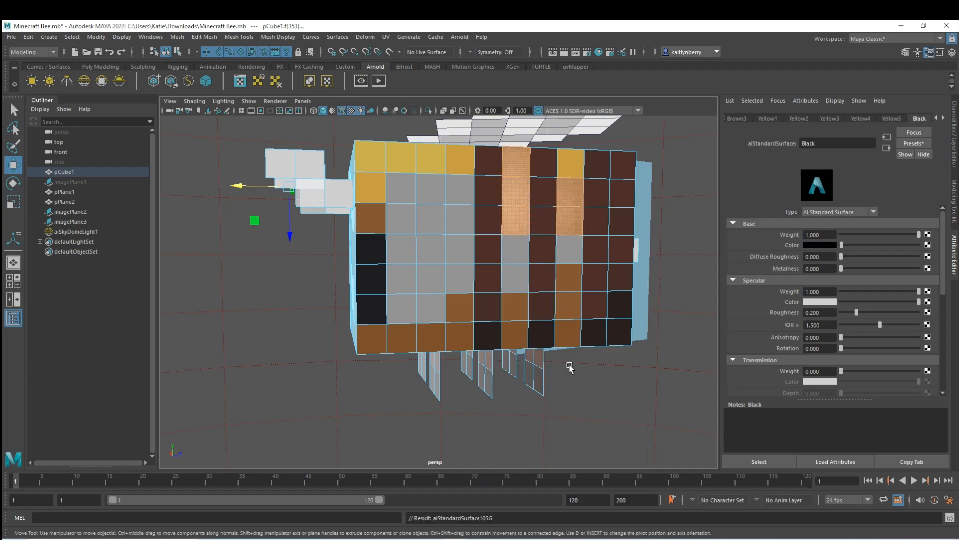
{"action": "right_click", "coordinate": [527, 225]}
{"action": "left_click", "coordinate": [610, 501]}
Assign Yellow5 to the remaining unpainted middle squares of both light stripes on this side.
{"action": "left_click_drag", "start_coordinate": [549, 280], "coordinate": [503, 283], "text": "alt"}
{"action": "left_click", "coordinate": [497, 265]}
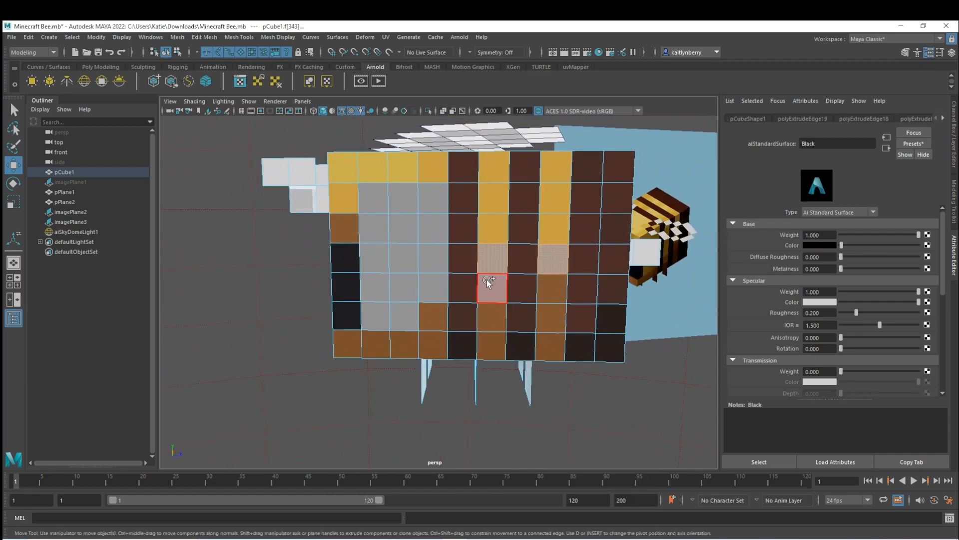
{"action": "right_click", "coordinate": [506, 286]}
{"action": "mouse_move", "coordinate": [611, 494]}
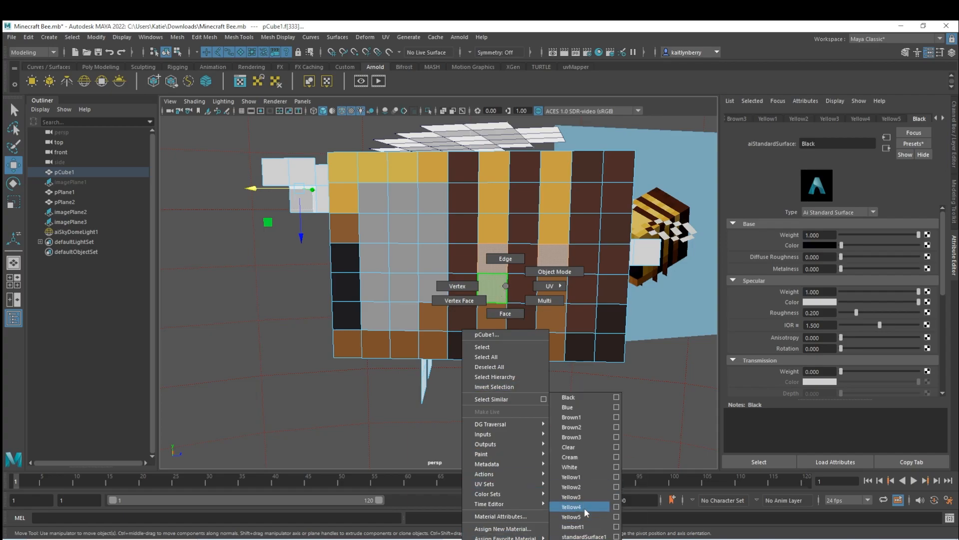
{"action": "left_click", "coordinate": [585, 515]}
Assign Yellow1 to the second and fourth squares of the second row on this side of the bee's front section.
{"action": "left_click_drag", "start_coordinate": [457, 316], "coordinate": [431, 250], "text": "alt"}
{"action": "left_click", "coordinate": [392, 175]}
{"action": "left_click_drag", "start_coordinate": [416, 200], "coordinate": [444, 220], "text": "alt"}
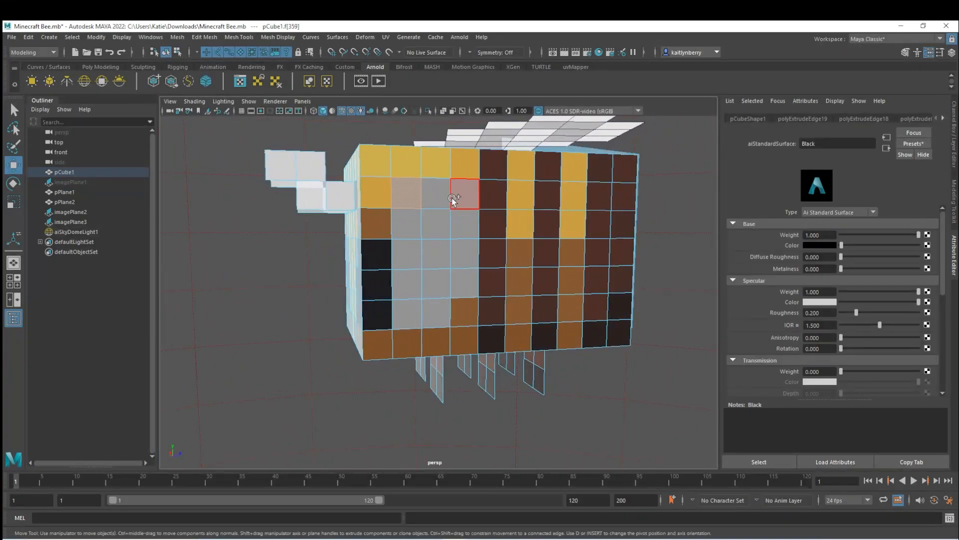
{"action": "right_click_drag", "start_coordinate": [460, 188], "coordinate": [481, 448]}
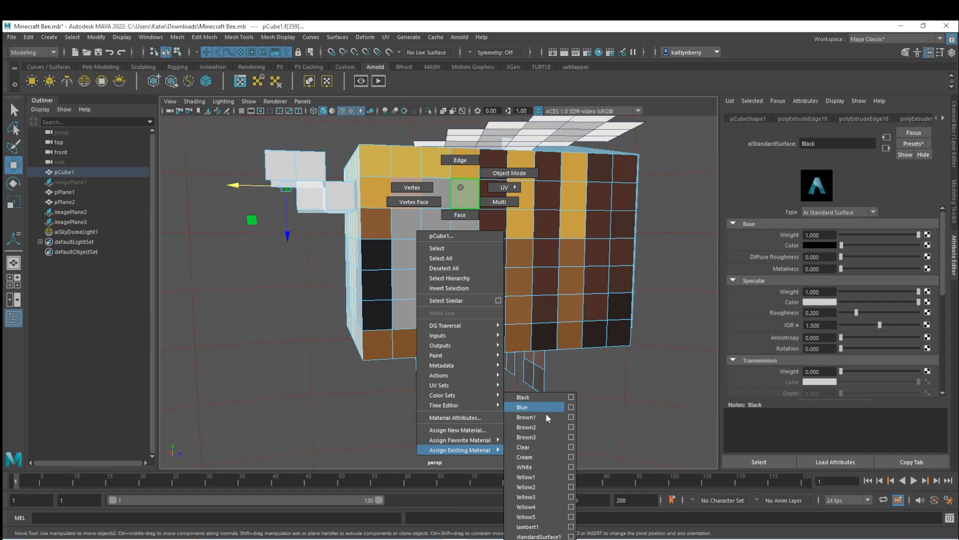
{"action": "right_click_drag", "start_coordinate": [537, 480], "coordinate": [530, 477]}
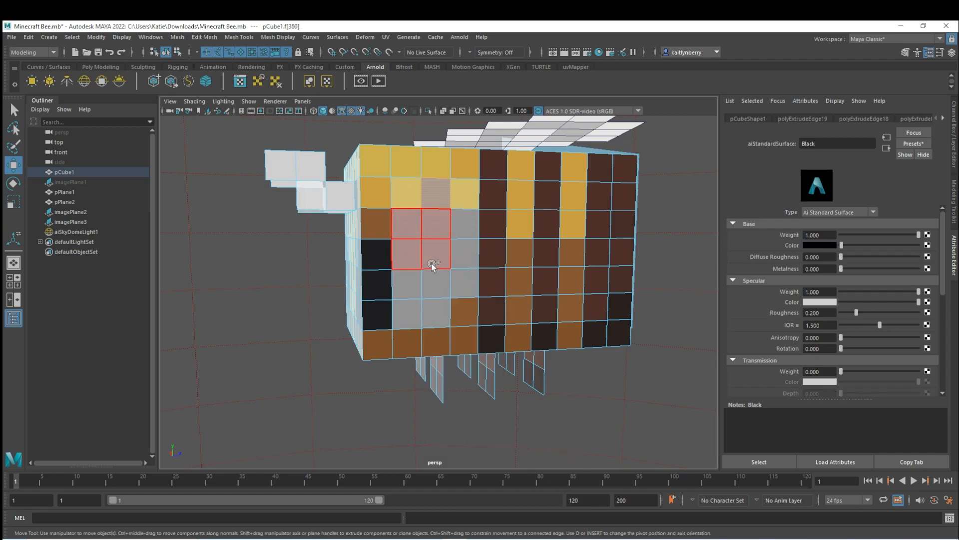
Assign the medium yellow material to the unpainted central squares of the front section on this side.
{"action": "left_click_drag", "start_coordinate": [470, 260], "coordinate": [443, 236]}
{"action": "right_click_drag", "start_coordinate": [444, 236], "coordinate": [472, 498]}
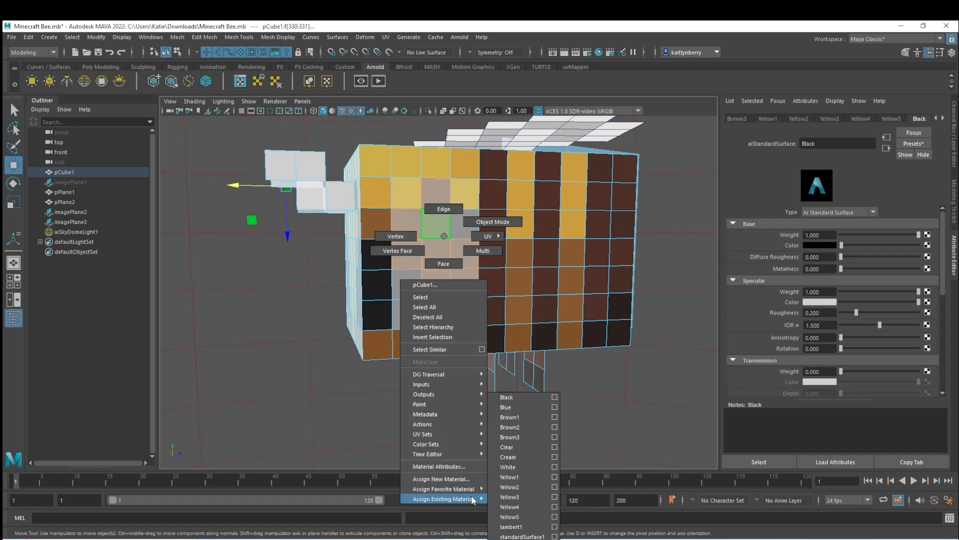
{"action": "right_click_drag", "start_coordinate": [528, 478], "coordinate": [525, 477]}
Assign Yellow3 to the last unpainted squares on this side: three near the lower front and the third-row one beside the dark stripe.
{"action": "left_click_drag", "start_coordinate": [407, 321], "coordinate": [406, 322]}
{"action": "right_click_drag", "start_coordinate": [421, 286], "coordinate": [450, 538]}
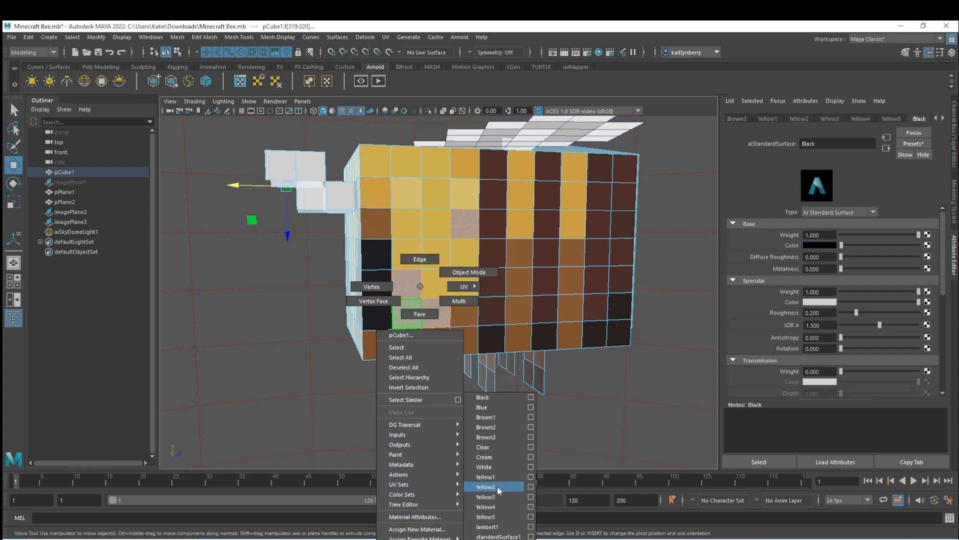
{"action": "right_click_drag", "start_coordinate": [498, 487], "coordinate": [497, 497]}
{"action": "scroll", "coordinate": [582, 379], "scroll_direction": "down", "scroll_amount": 3}
{"action": "left_click", "coordinate": [581, 380]}
Hide both reference image planes beside the bee.
{"action": "left_click_drag", "start_coordinate": [441, 365], "coordinate": [452, 327], "text": "alt"}
{"action": "left_click", "coordinate": [280, 246]}
{"action": "scroll", "coordinate": [282, 250], "scroll_direction": "down", "scroll_amount": 3}
{"action": "middle_click_drag", "start_coordinate": [320, 284], "coordinate": [429, 305], "text": "alt"}
{"action": "left_click_drag", "start_coordinate": [430, 305], "coordinate": [299, 265], "text": "alt"}
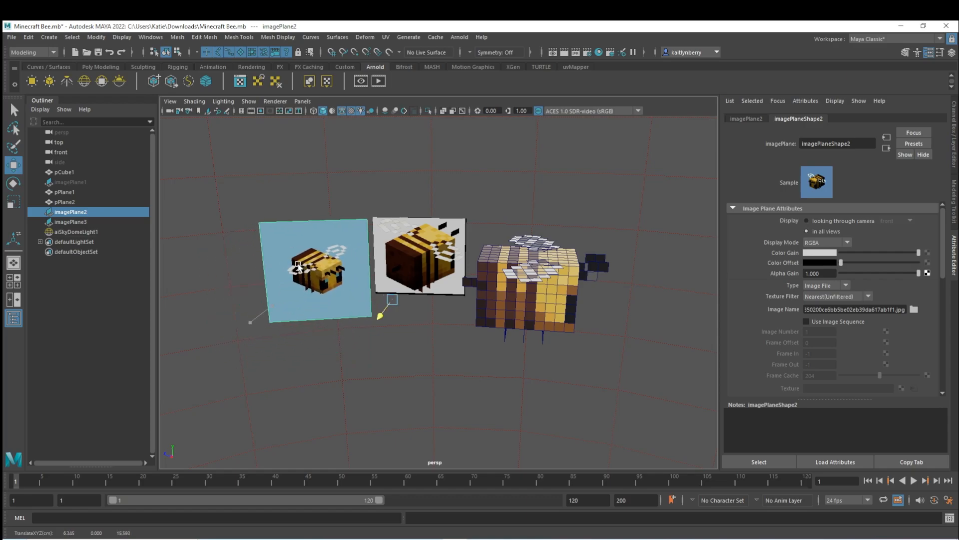
{"action": "left_click_drag", "start_coordinate": [457, 298], "coordinate": [410, 307], "text": "alt"}
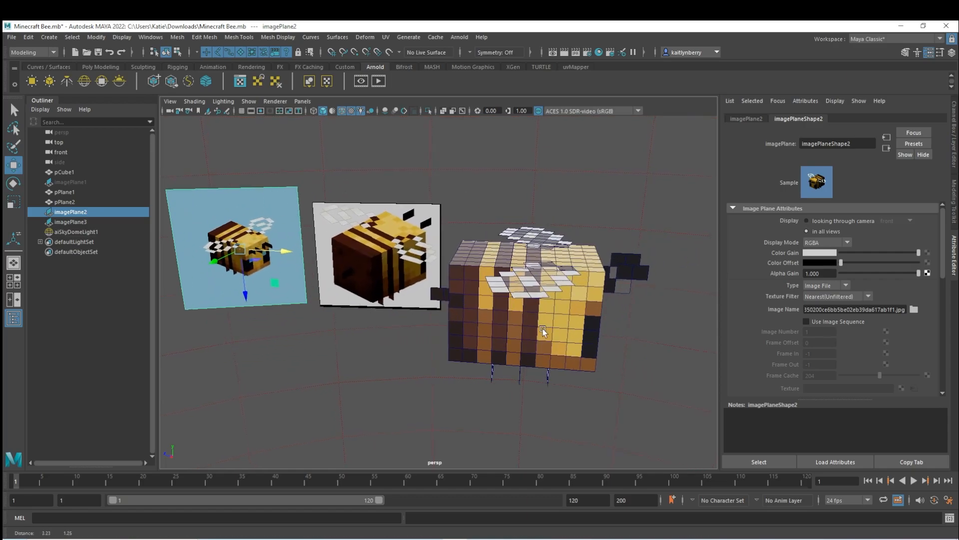
{"action": "scroll", "coordinate": [389, 310], "scroll_direction": "up", "scroll_amount": 2}
{"action": "left_click", "coordinate": [364, 320]}
{"action": "key", "text": "ctrl+h"}
{"action": "left_click", "coordinate": [196, 276]}
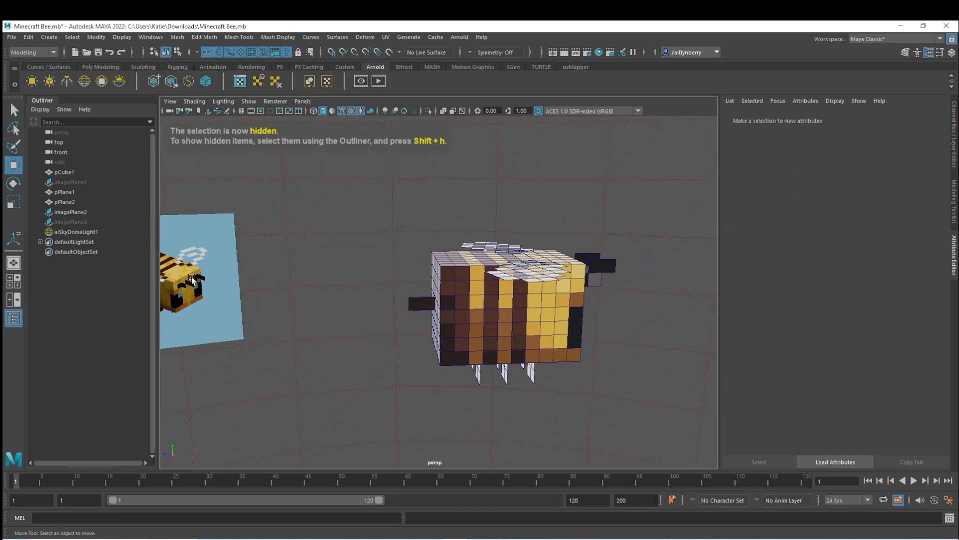
{"action": "key", "text": "ctrl+h"}
Render the bee in the Arnold RenderView from an angle that shows its side, top and wings.
{"action": "left_click_drag", "start_coordinate": [483, 296], "coordinate": [546, 323], "text": "alt"}
{"action": "middle_click_drag", "start_coordinate": [547, 323], "coordinate": [523, 306], "text": "alt"}
{"action": "scroll", "coordinate": [524, 306], "scroll_direction": "up", "scroll_amount": 2}
{"action": "scroll", "coordinate": [524, 306], "scroll_direction": "up", "scroll_amount": 1}
{"action": "left_click_drag", "start_coordinate": [523, 305], "coordinate": [488, 306], "text": "alt"}
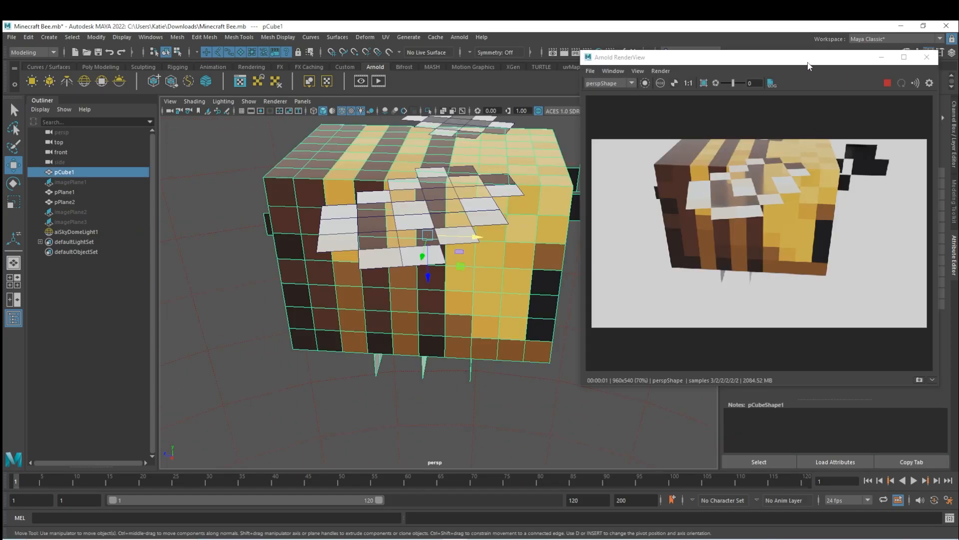
{"action": "left_click_drag", "start_coordinate": [810, 66], "coordinate": [238, 176]}
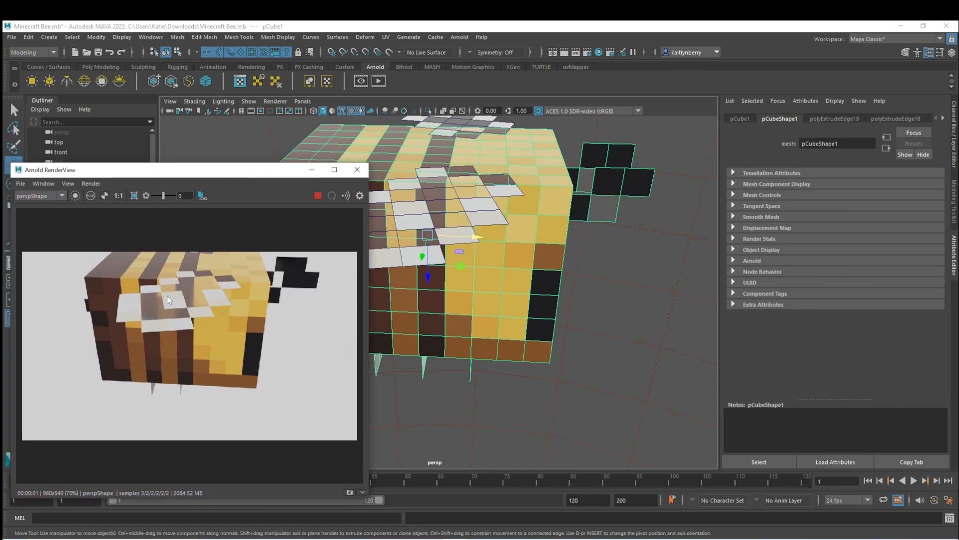
Open the Clear wing material and set its specular roughness to 0.
{"action": "left_click", "coordinate": [943, 119]}
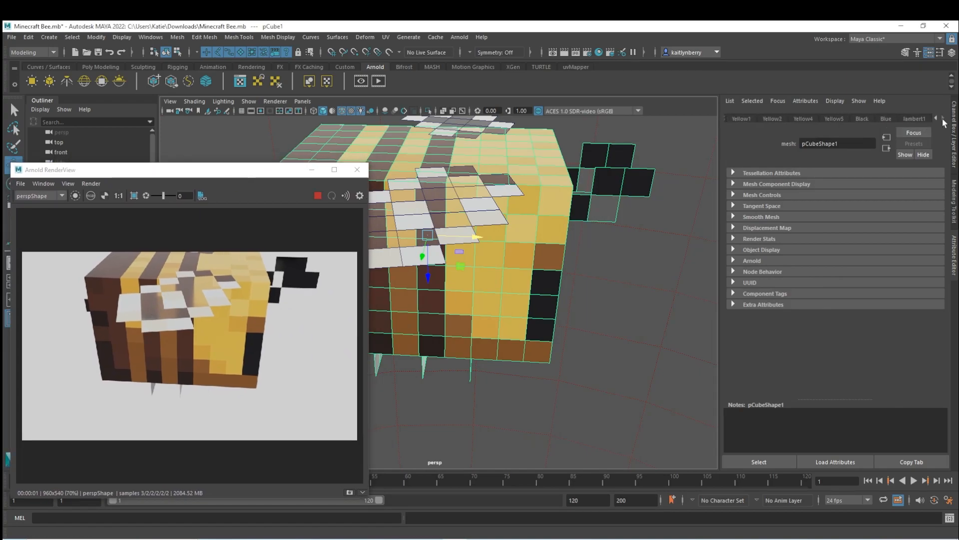
{"action": "left_click", "coordinate": [928, 118]}
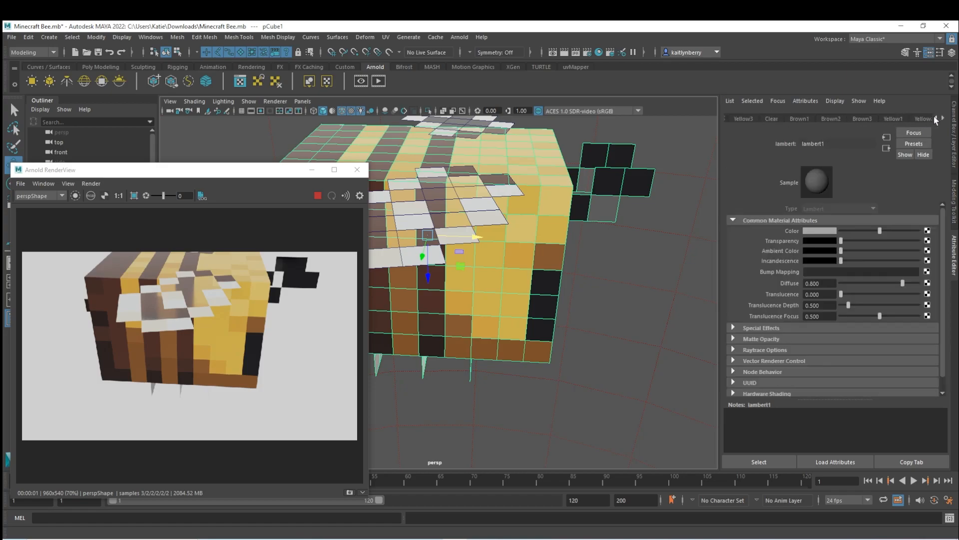
{"action": "left_click", "coordinate": [772, 118]}
{"action": "scroll", "coordinate": [769, 293], "scroll_direction": "down", "scroll_amount": 3}
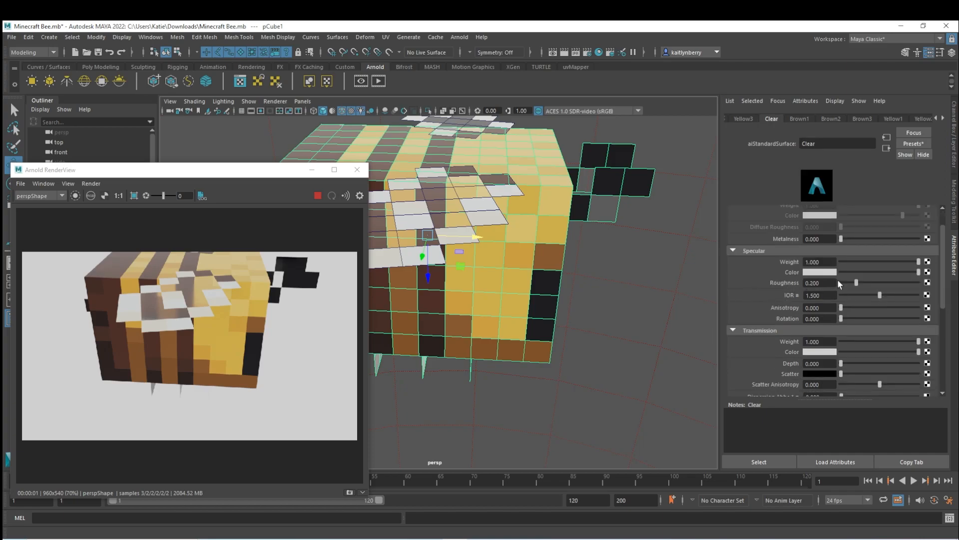
{"action": "left_click_drag", "start_coordinate": [925, 283], "coordinate": [950, 296]}
Set the Clear material's specular IOR to 1.
{"action": "mouse_move", "coordinate": [872, 296]}
{"action": "left_mouse_down"}
{"action": "mouse_move", "coordinate": [904, 295]}
{"action": "mouse_move", "coordinate": [892, 311]}
{"action": "mouse_move", "coordinate": [875, 311]}
{"action": "left_mouse_up"}
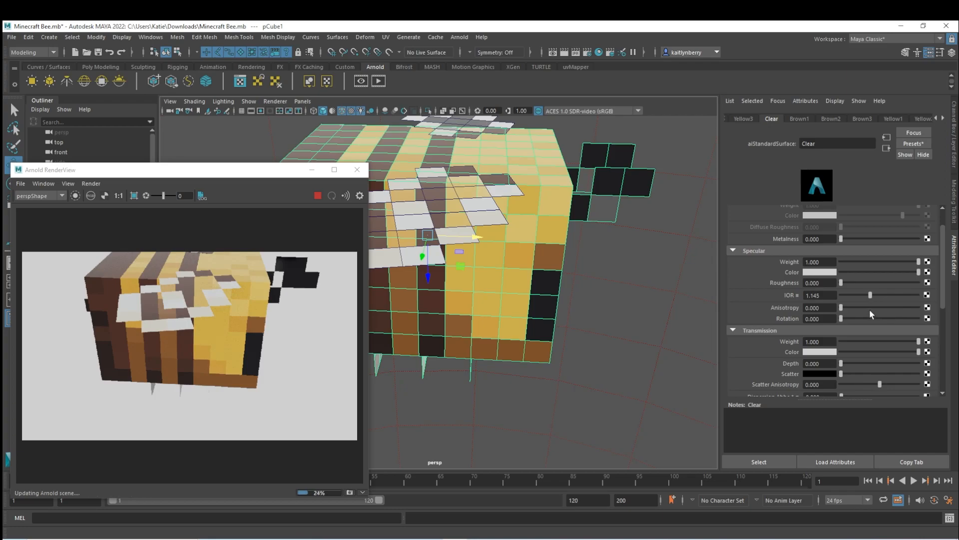
{"action": "key", "text": "ctrl+z"}
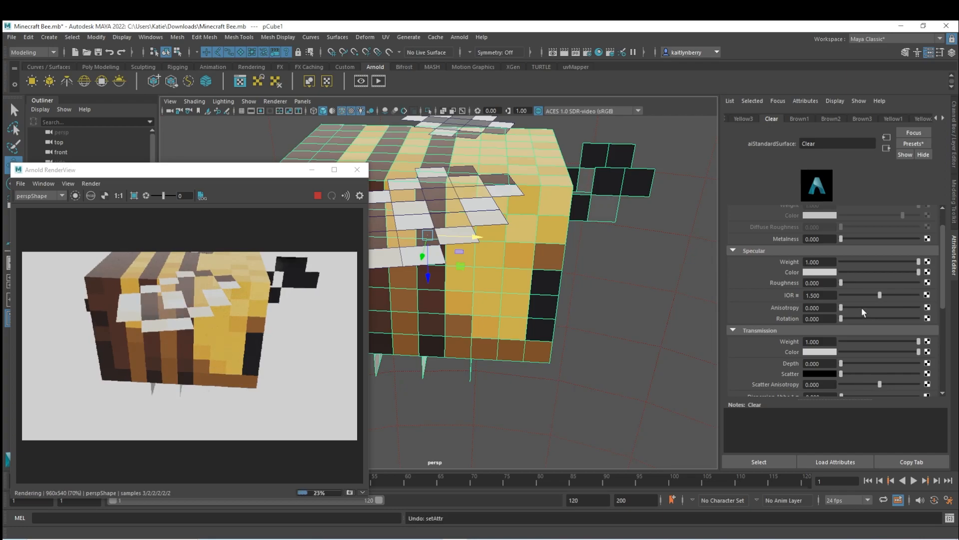
{"action": "type", "text": "1"}
{"action": "key", "text": "Return"}
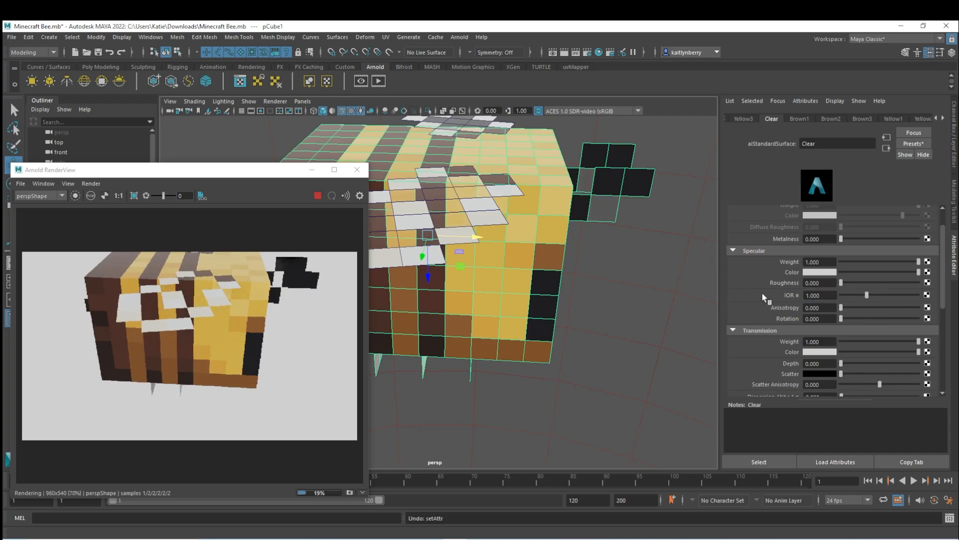
Try a transmission scatter anisotropy of -1 on the Clear material and undo it.
{"action": "scroll", "coordinate": [772, 308], "scroll_direction": "down", "scroll_amount": 2}
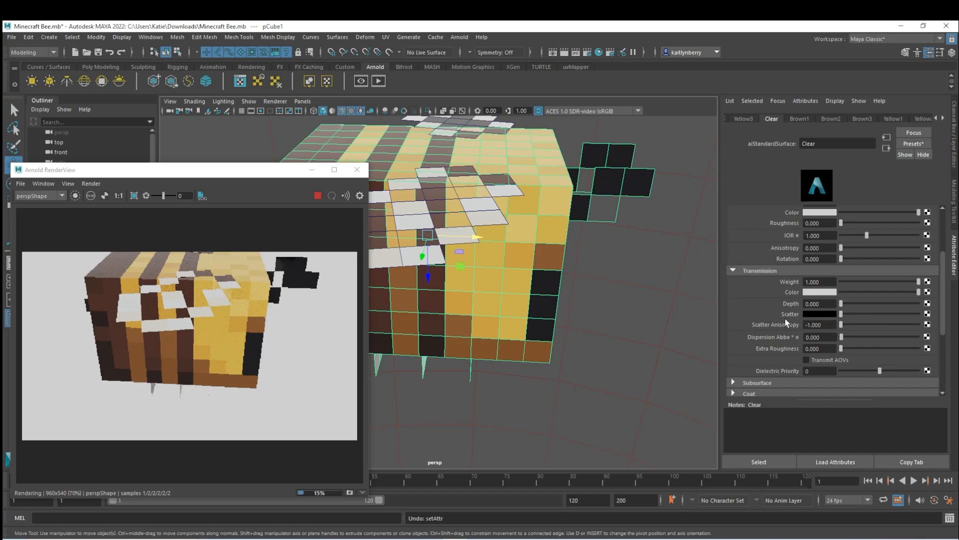
{"action": "key", "text": "ctrl+z"}
Examine the bee in the live render from both sides, the front and the back.
{"action": "left_click_drag", "start_coordinate": [539, 428], "coordinate": [568, 376], "text": "alt"}
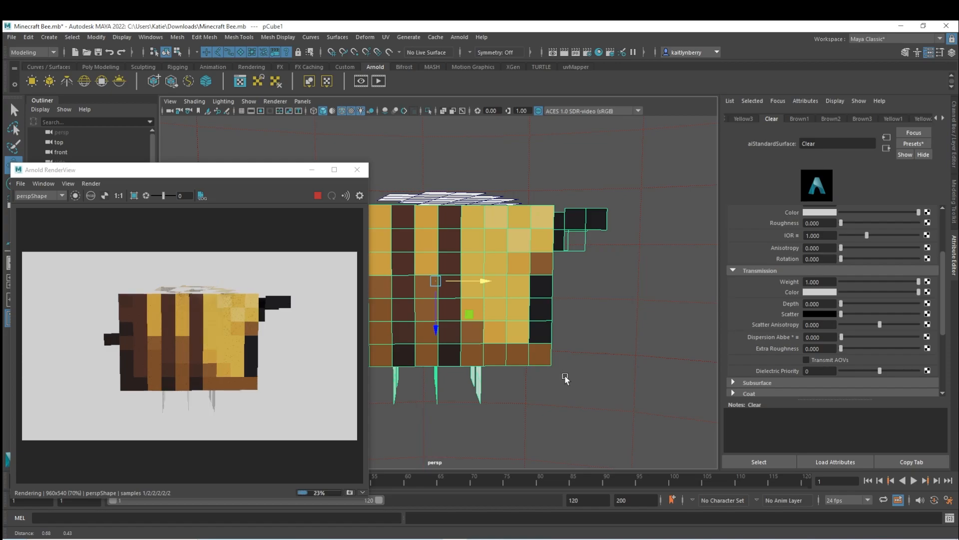
{"action": "left_click_drag", "start_coordinate": [249, 174], "coordinate": [815, 70]}
{"action": "middle_click_drag", "start_coordinate": [508, 231], "coordinate": [457, 223], "text": "alt"}
{"action": "left_click_drag", "start_coordinate": [445, 231], "coordinate": [378, 367], "text": "alt"}
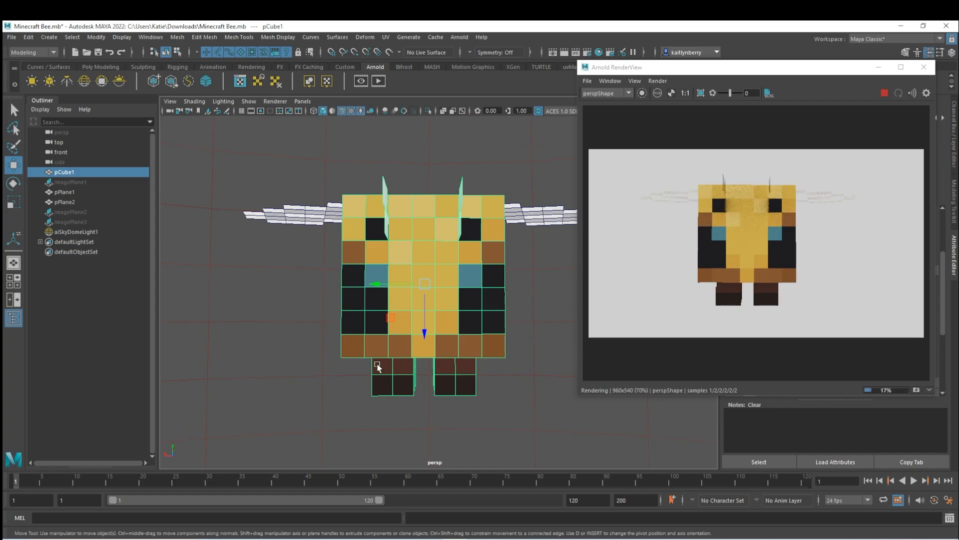
{"action": "left_click_drag", "start_coordinate": [492, 372], "coordinate": [389, 375], "text": "alt"}
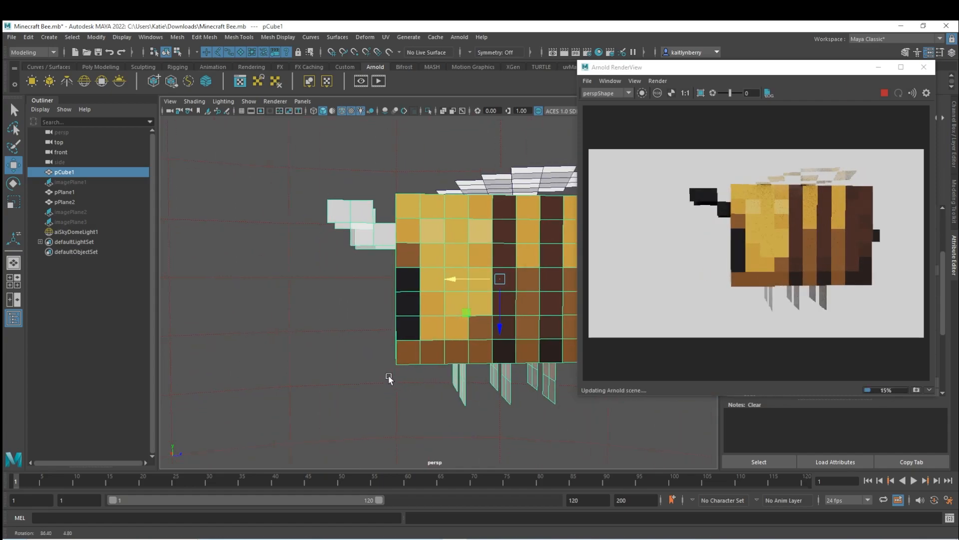
{"action": "middle_click_drag", "start_coordinate": [426, 375], "coordinate": [441, 372], "text": "alt"}
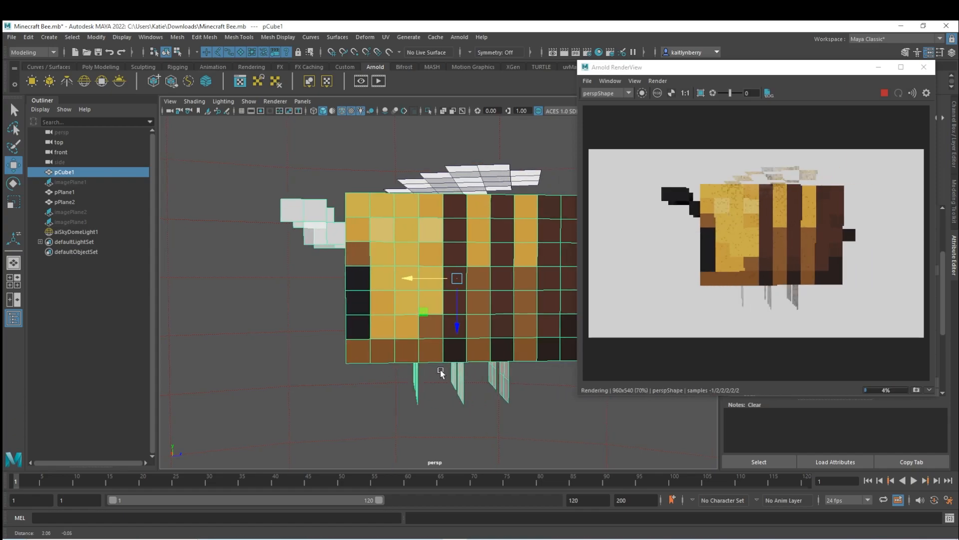
{"action": "left_click_drag", "start_coordinate": [483, 377], "coordinate": [386, 381], "text": "alt"}
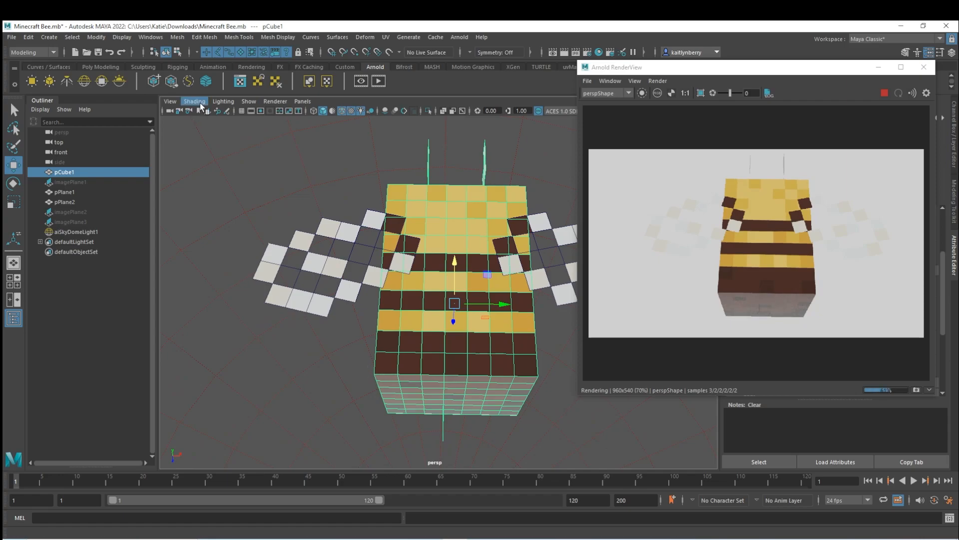
Create a polygon plane as a floor beneath the bee.
{"action": "left_click", "coordinate": [110, 66]}
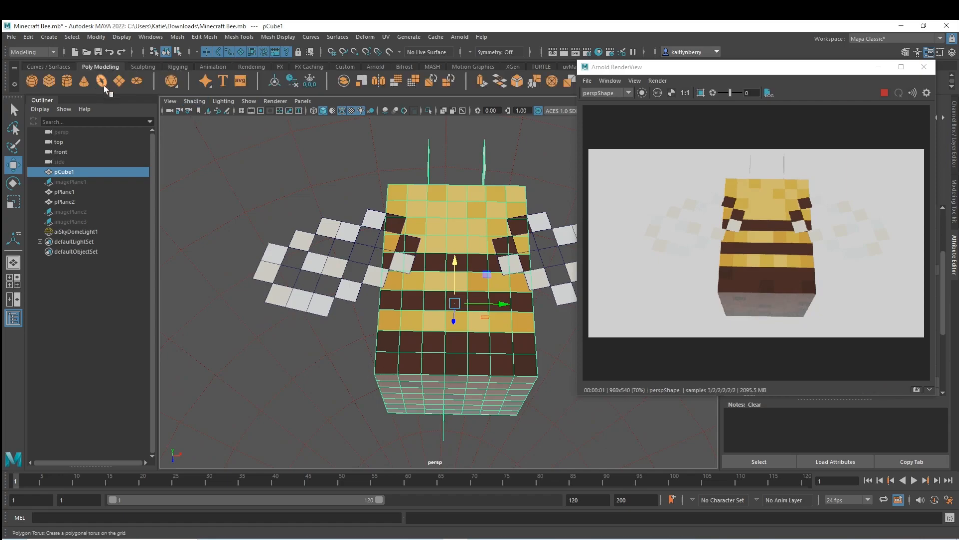
{"action": "left_click", "coordinate": [136, 81]}
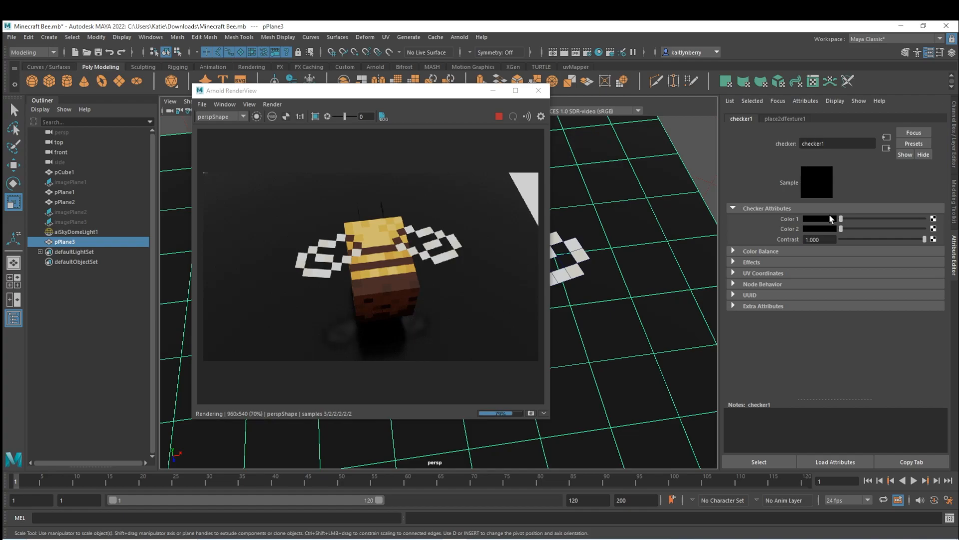
Set the base color of the wings' Cream material to hue 41.539 and saturation 0.340.
{"action": "scroll", "coordinate": [667, 244], "scroll_direction": "up", "scroll_amount": 5}
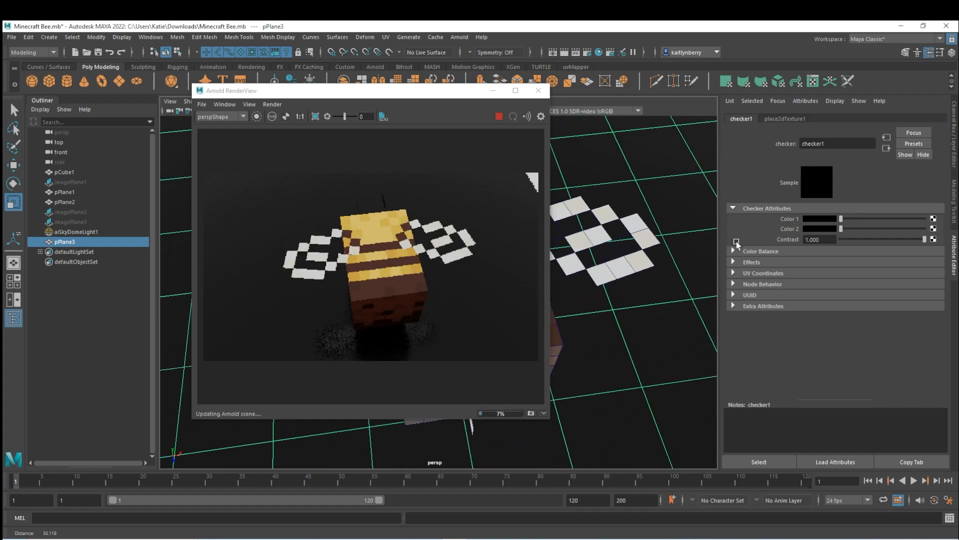
{"action": "left_click_drag", "start_coordinate": [657, 296], "coordinate": [644, 345], "text": "alt"}
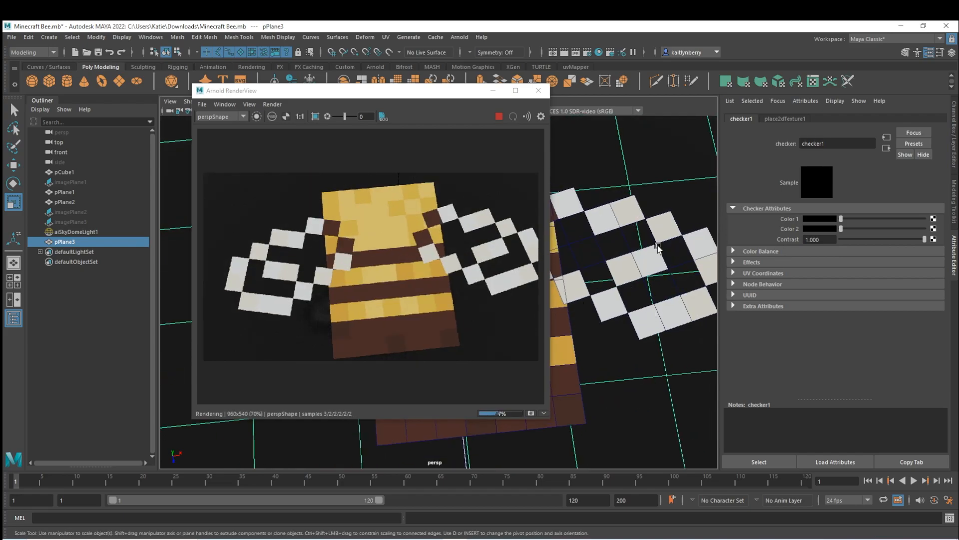
{"action": "left_click", "coordinate": [623, 210]}
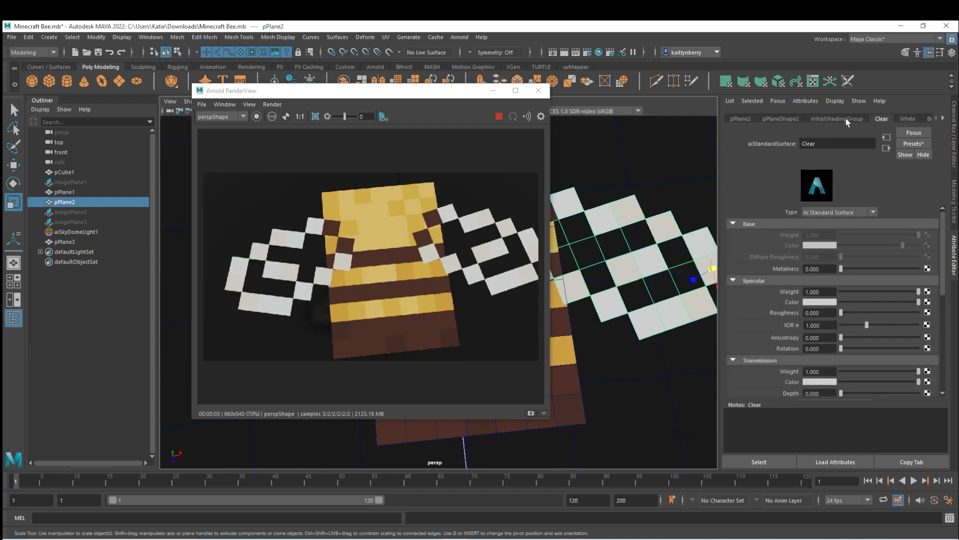
{"action": "left_click", "coordinate": [943, 119]}
{"action": "left_click", "coordinate": [942, 119]}
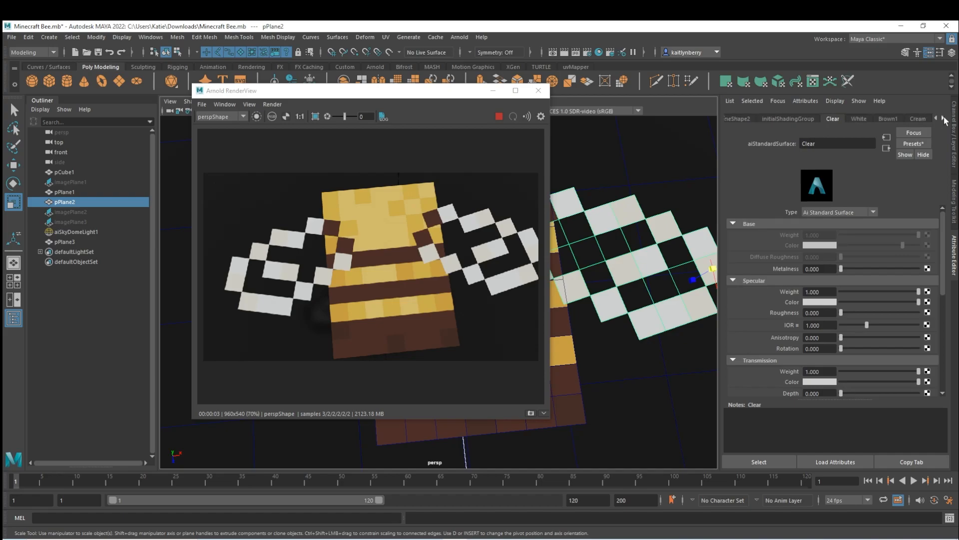
{"action": "left_click", "coordinate": [918, 119]}
{"action": "left_click", "coordinate": [833, 246]}
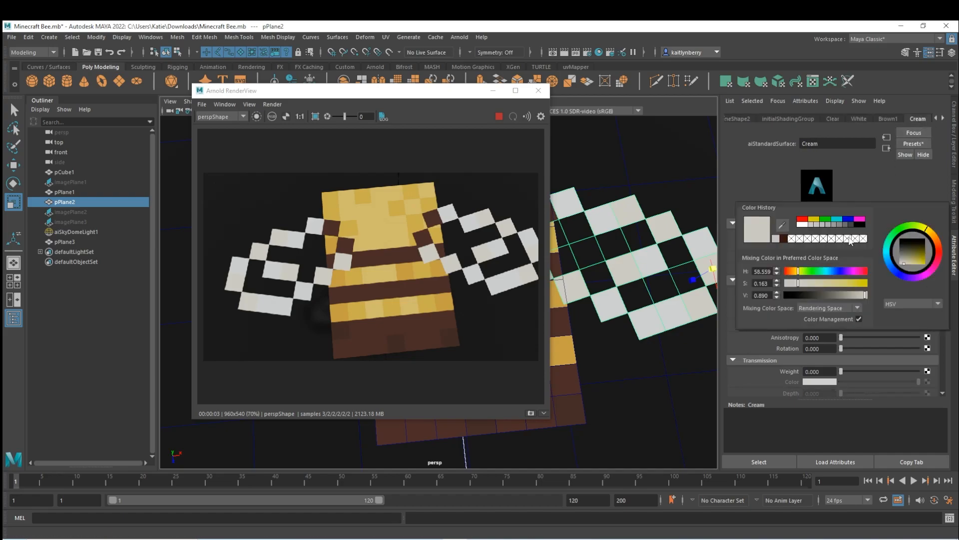
{"action": "left_click", "coordinate": [834, 245]}
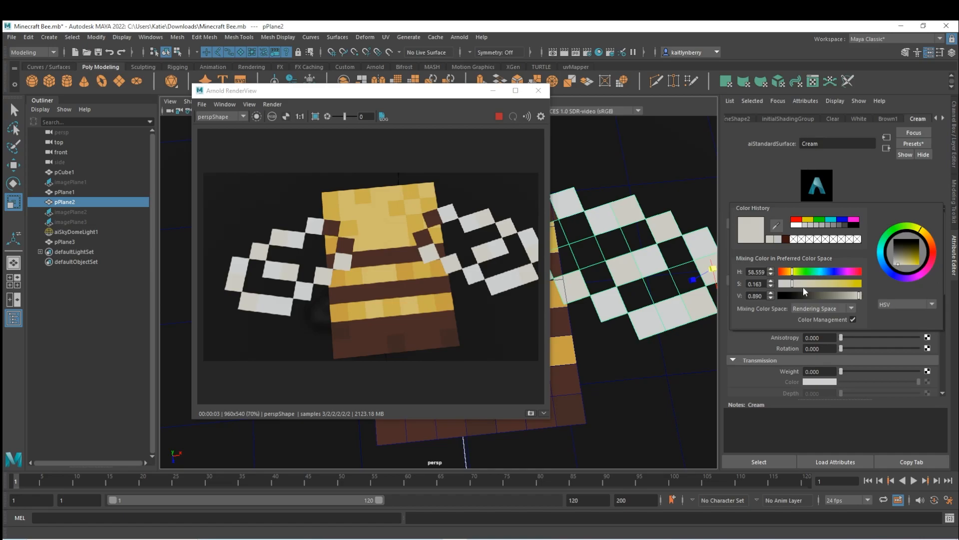
{"action": "left_click_drag", "start_coordinate": [793, 272], "coordinate": [811, 284]}
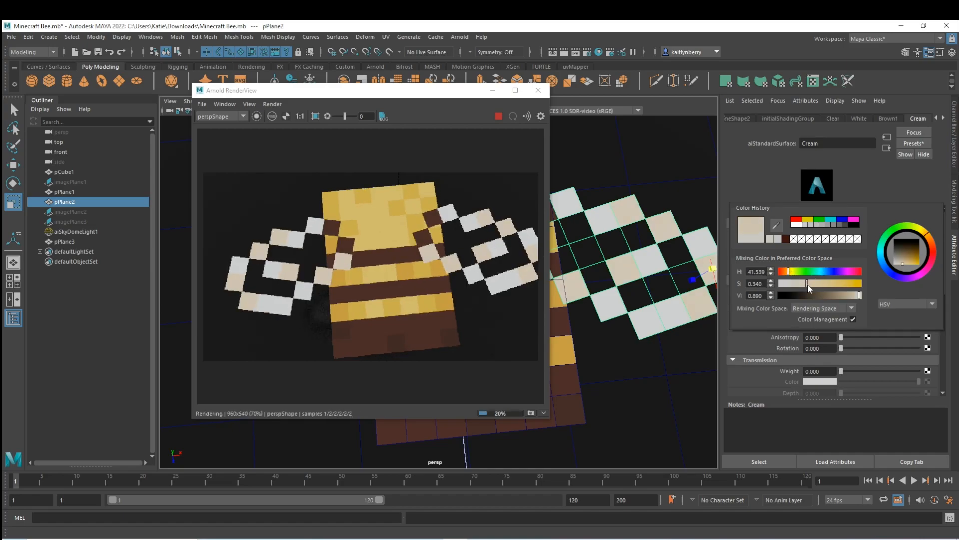
Examine the recolored wings and the floor in the render from above and the front, and close the render.
{"action": "middle_click_drag", "start_coordinate": [631, 277], "coordinate": [611, 276], "text": "alt"}
{"action": "left_click_drag", "start_coordinate": [610, 274], "coordinate": [621, 302], "text": "alt"}
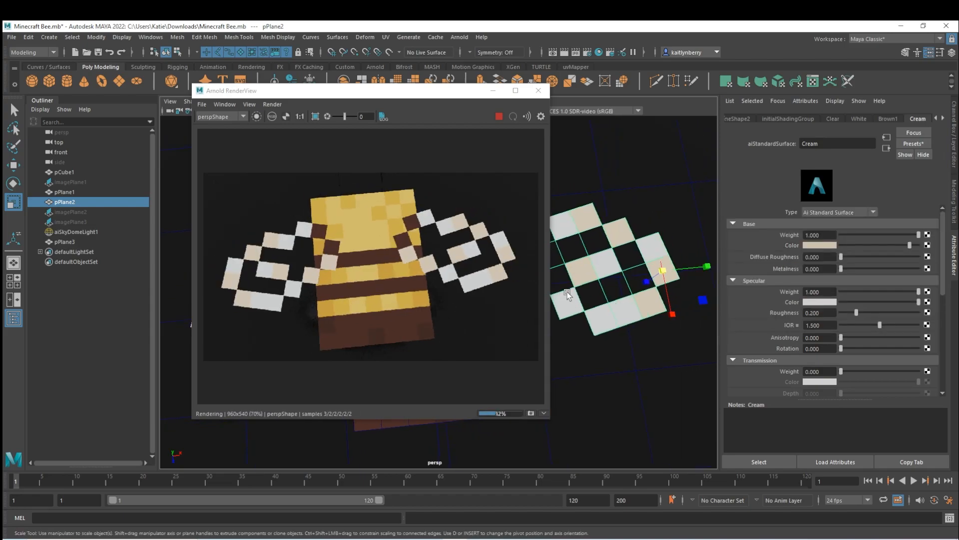
{"action": "left_click_drag", "start_coordinate": [615, 359], "coordinate": [624, 379], "text": "alt"}
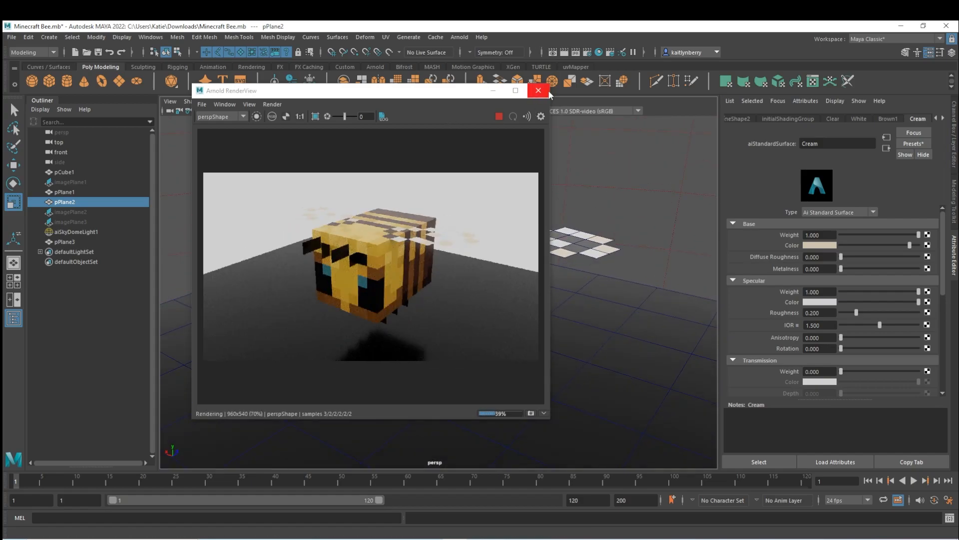
{"action": "left_click", "coordinate": [538, 91]}
Reposition the floor plane under the bee and scale it uniformly to about 75.4.
{"action": "left_click", "coordinate": [647, 381]}
{"action": "right_click_drag", "start_coordinate": [646, 380], "coordinate": [447, 376], "text": "alt"}
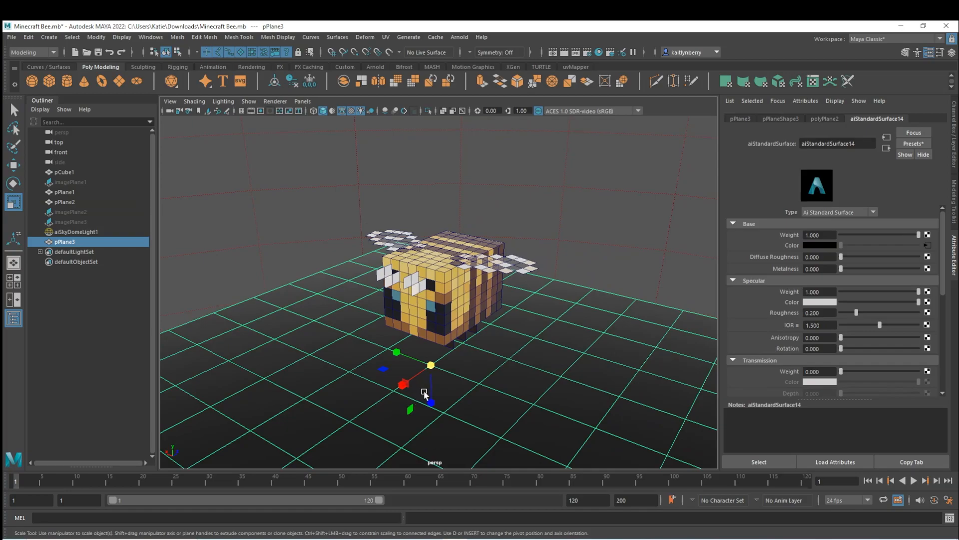
{"action": "key", "text": "w"}
{"action": "left_click_drag", "start_coordinate": [405, 383], "coordinate": [574, 291]}
{"action": "key", "text": "ctrl+z"}
{"action": "key", "text": "r"}
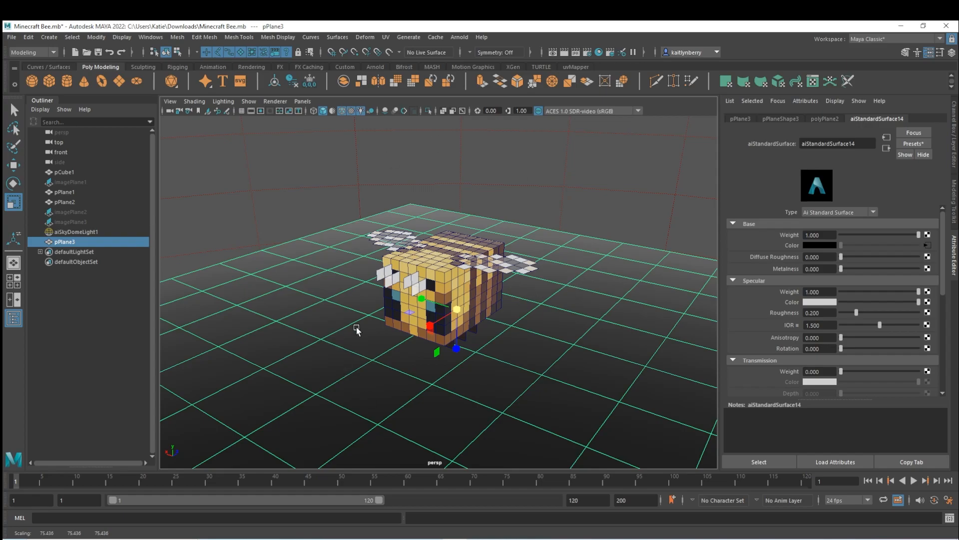
Duplicate the floor plane, stand the copy upright and place it behind the bee as a backdrop.
{"action": "key", "text": "e"}
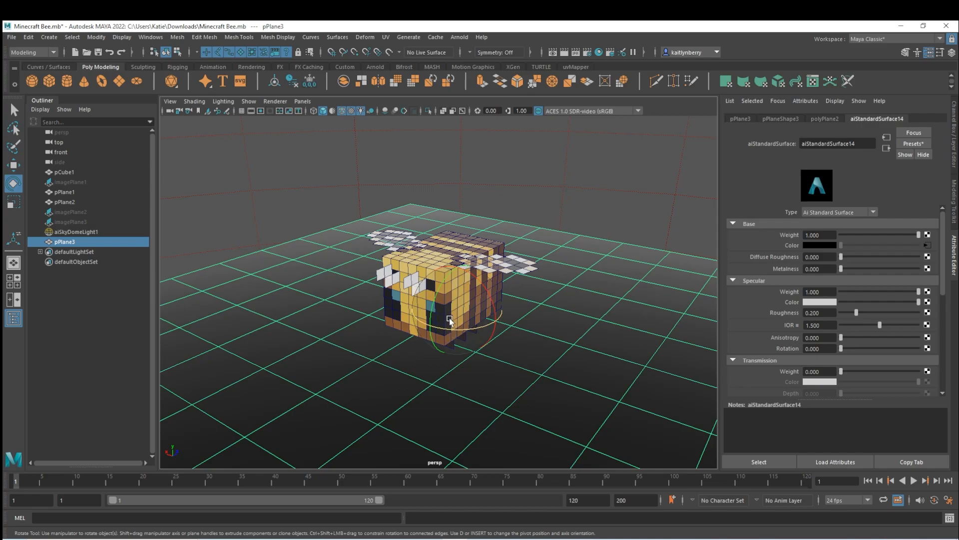
{"action": "key", "text": "ctrl+d"}
{"action": "left_click_drag", "start_coordinate": [435, 294], "coordinate": [444, 327]}
{"action": "key", "text": "w"}
{"action": "left_click_drag", "start_coordinate": [448, 315], "coordinate": [404, 256]}
{"action": "key", "text": "e"}
{"action": "left_click_drag", "start_coordinate": [417, 223], "coordinate": [426, 215]}
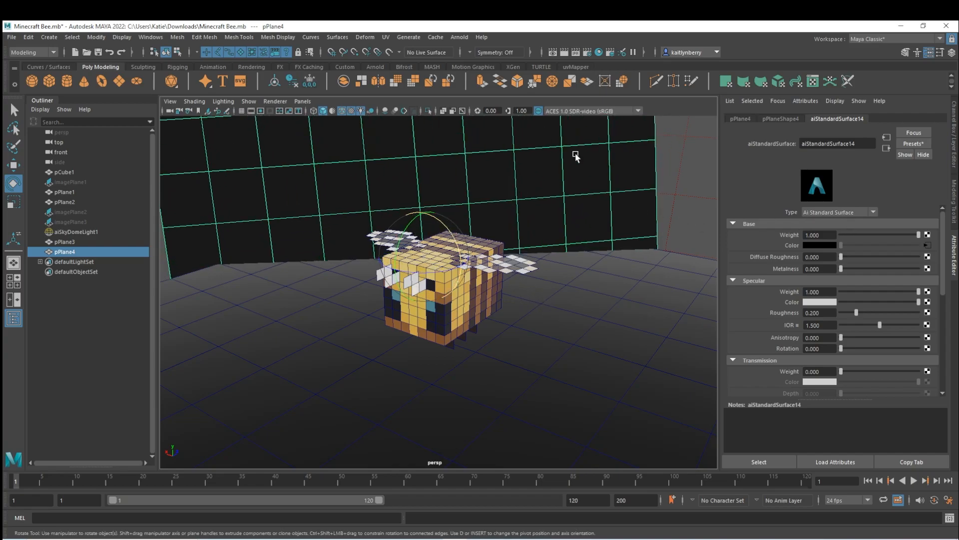
Save the scene and render the bee with its floor and backdrop in the Arnold RenderView.
{"action": "key", "text": "ctrl+s"}
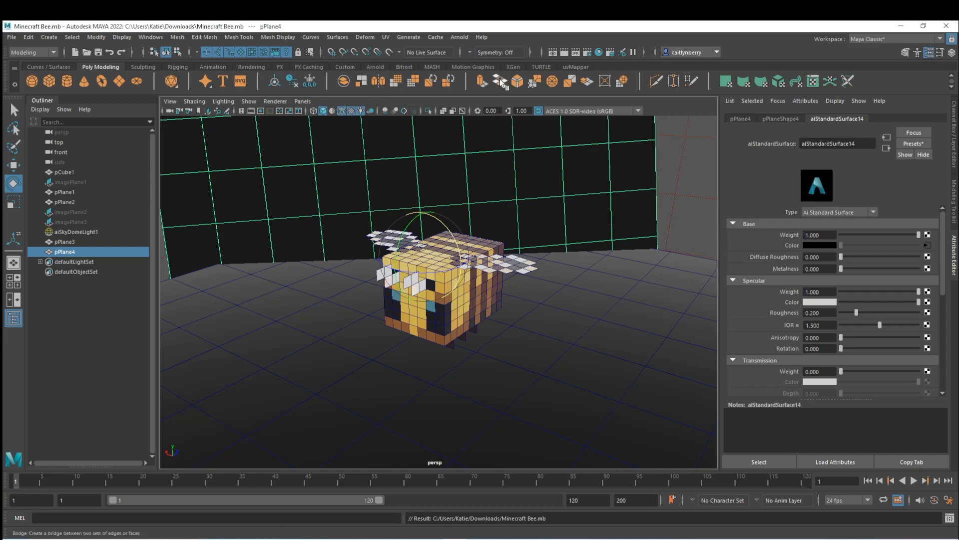
{"action": "left_click", "coordinate": [375, 67]}
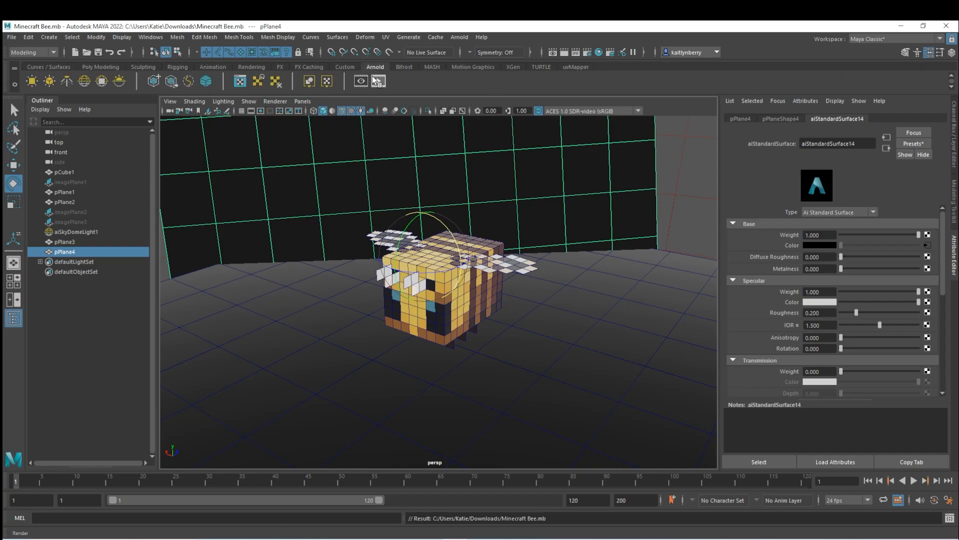
{"action": "left_click", "coordinate": [378, 80]}
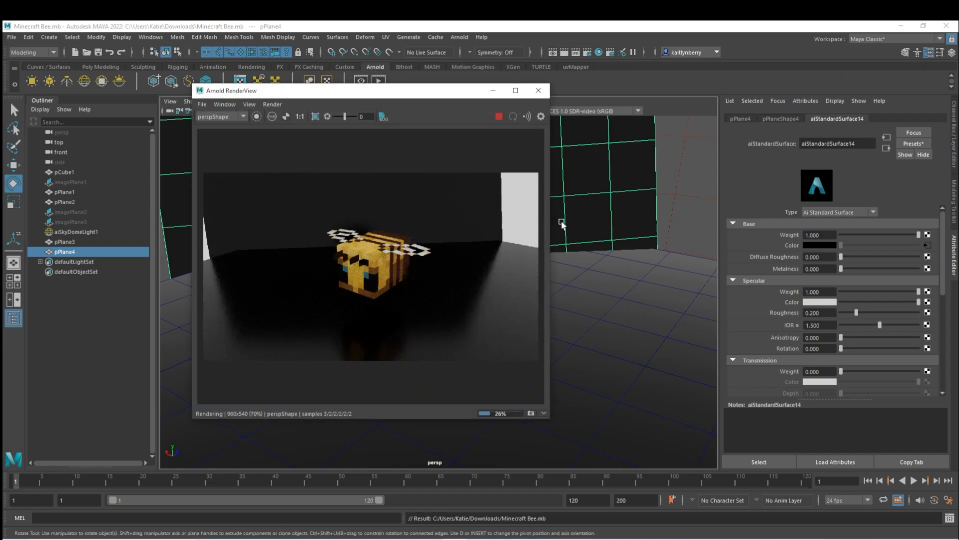